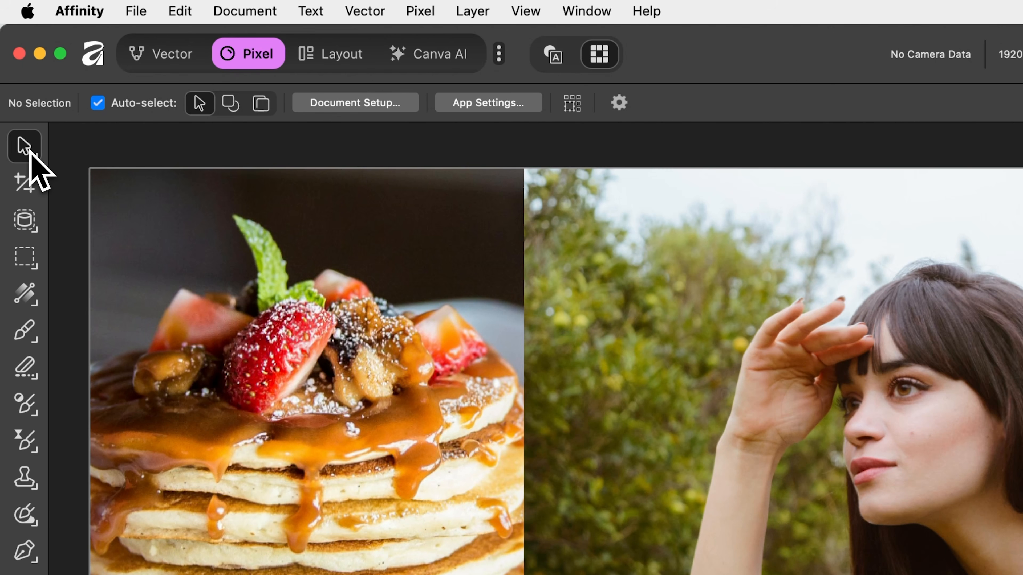
- Try moving, shrinking and slightly rotating the "Ahoy there!" photo with the Move Tool, then undo the transformations
mouse_move(39, 171)
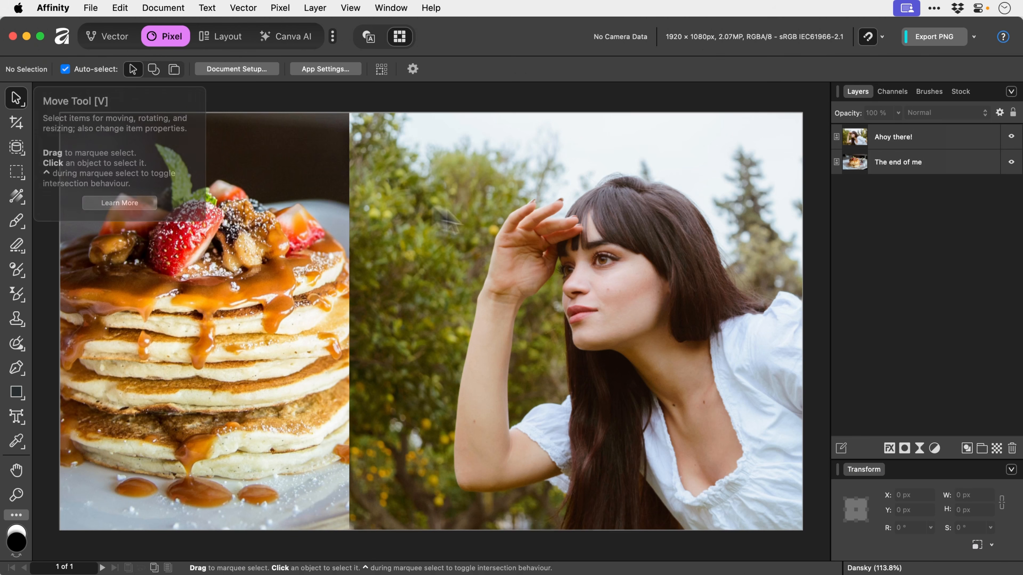
click(793, 347)
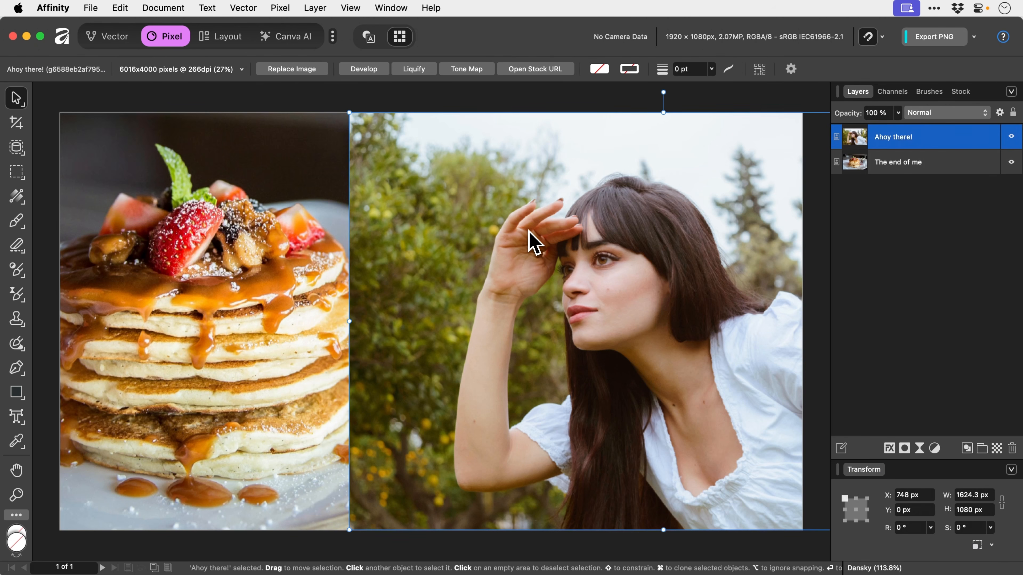
drag(529, 231, 408, 297)
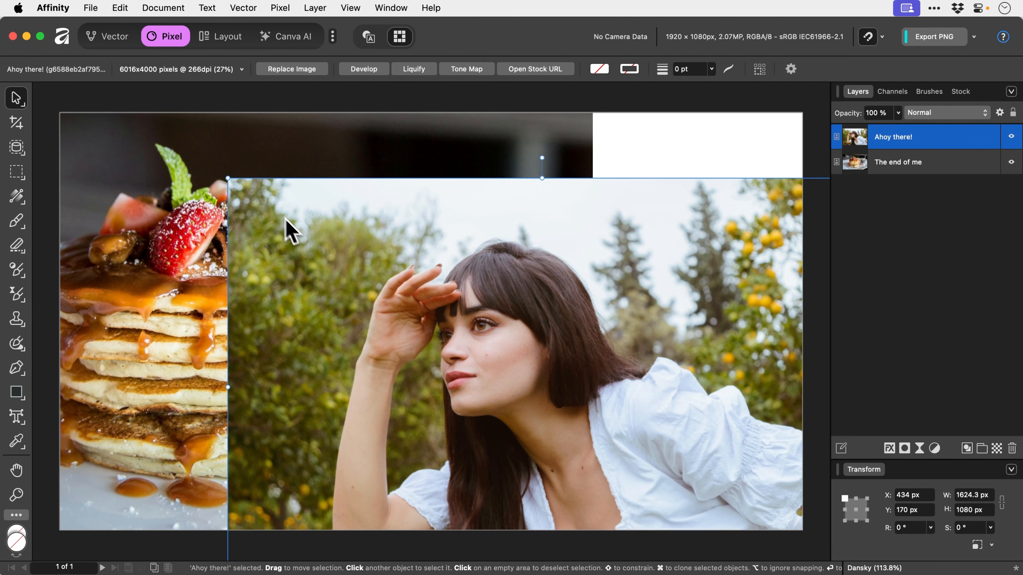
drag(228, 177, 273, 209)
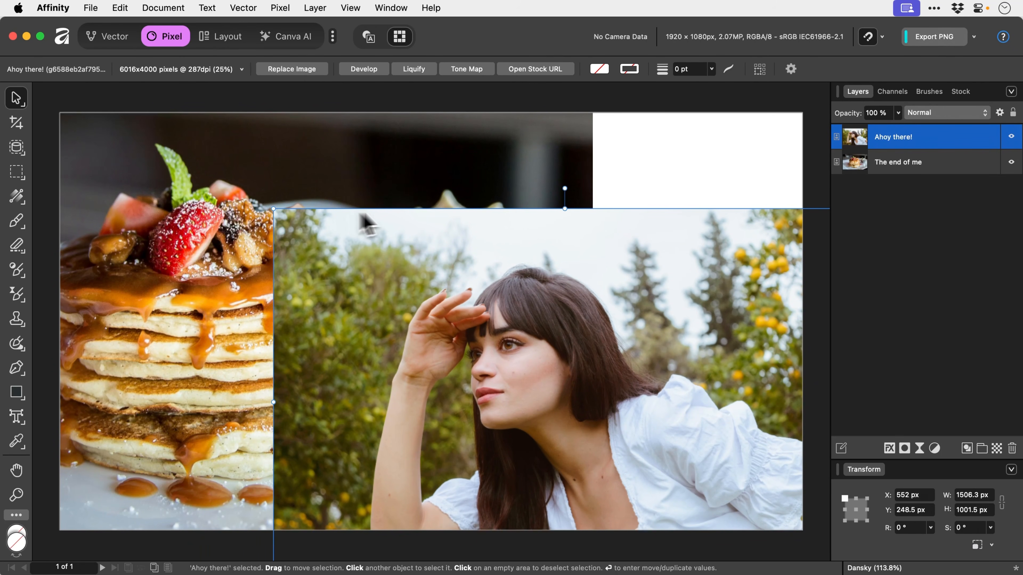
mouse_move(564, 188)
mouse_down()
mouse_move(604, 177)
mouse_move(530, 178)
mouse_move(562, 174)
mouse_up()
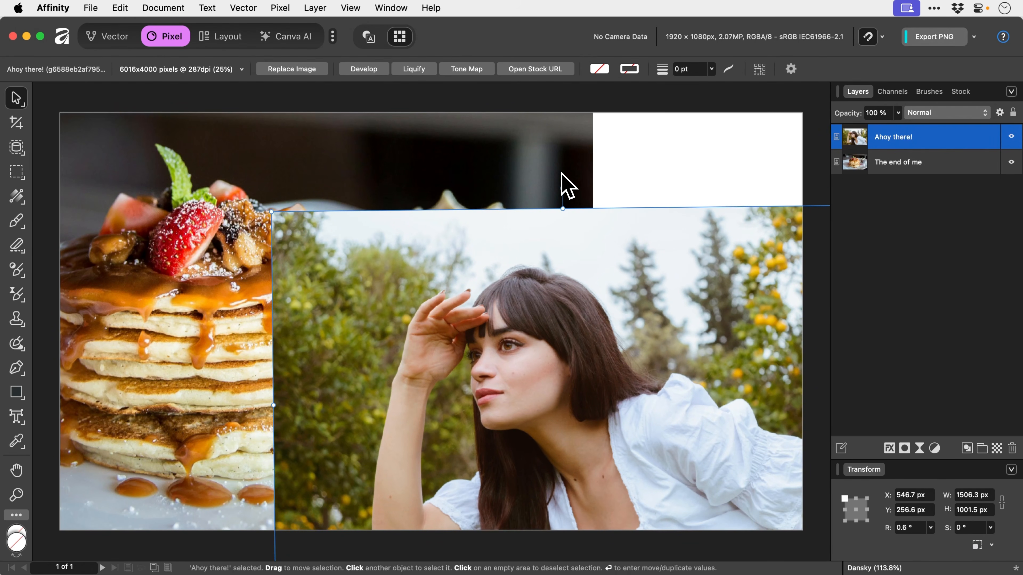
key(super+z)
key(super+z)
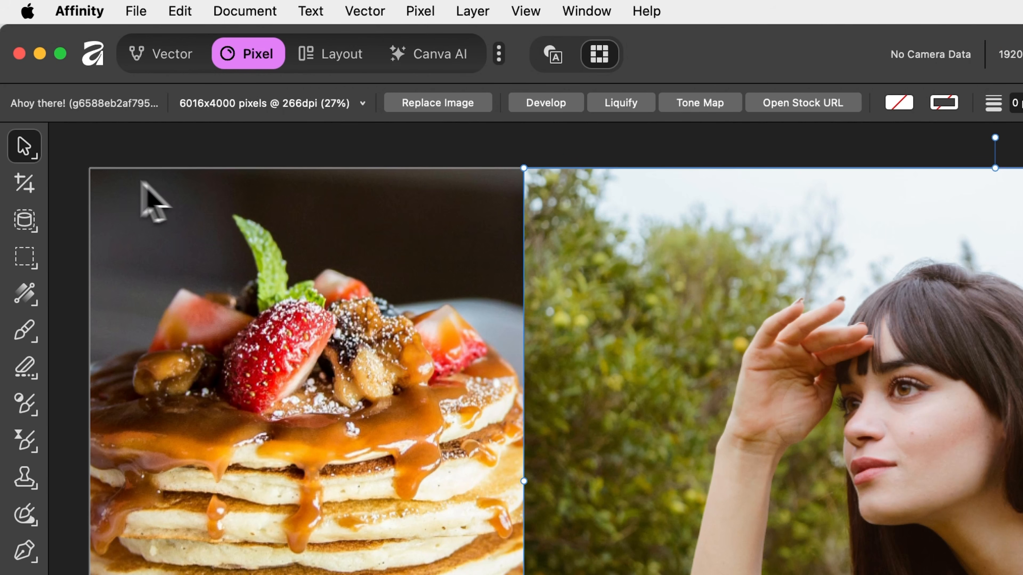
- Try distorting the "Ahoy there!" photo by pulling its upper-left corner inward with the Perspective Tool, and discard the distortion
click(35, 160)
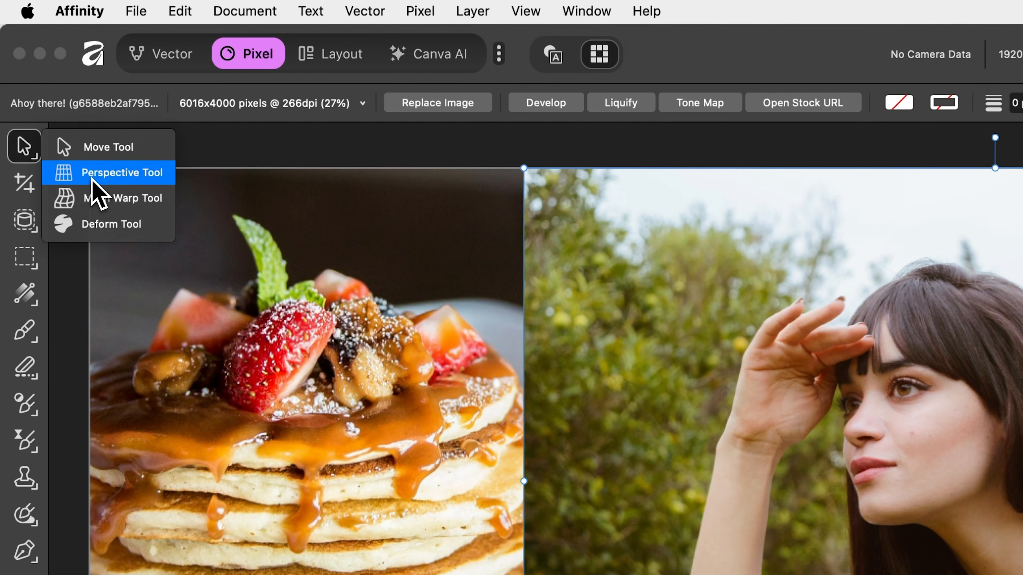
click(120, 172)
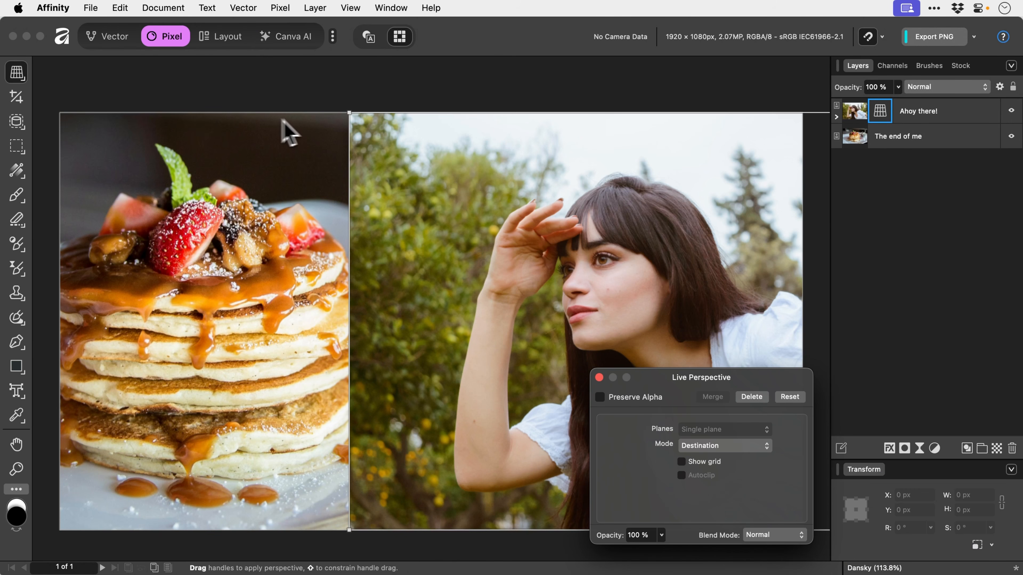
drag(349, 115, 454, 186)
key(super+z)
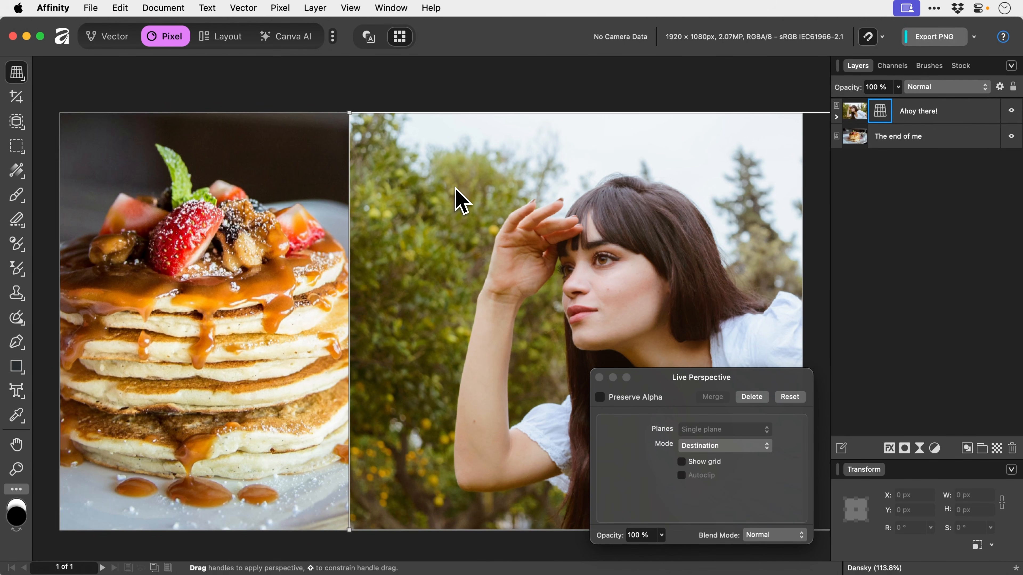
key(v)
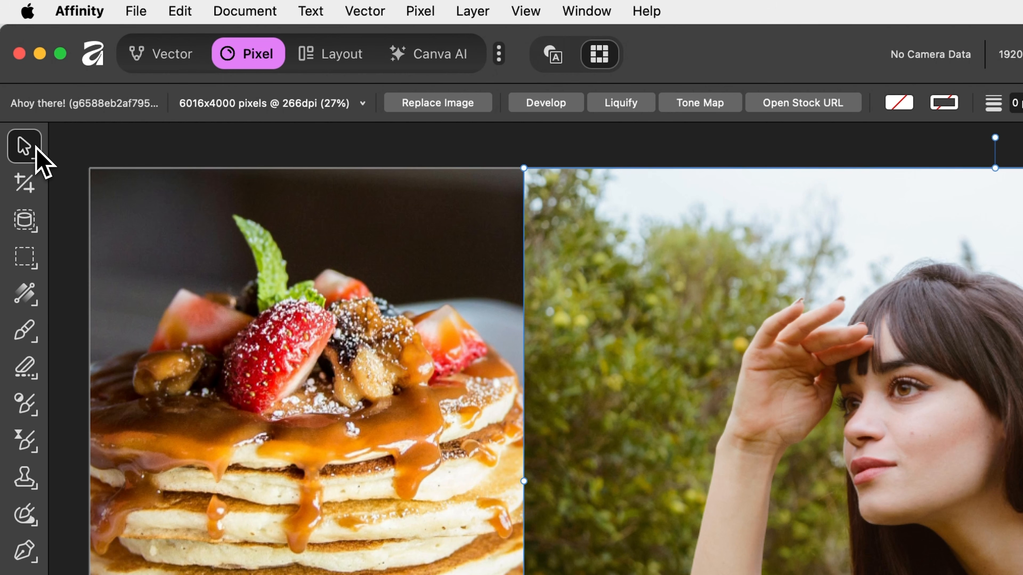
- Use the Mesh Warp Tool to pull the "Ahoy there!" photo's upper-left corner outward and bend its top edge downward
click(36, 149)
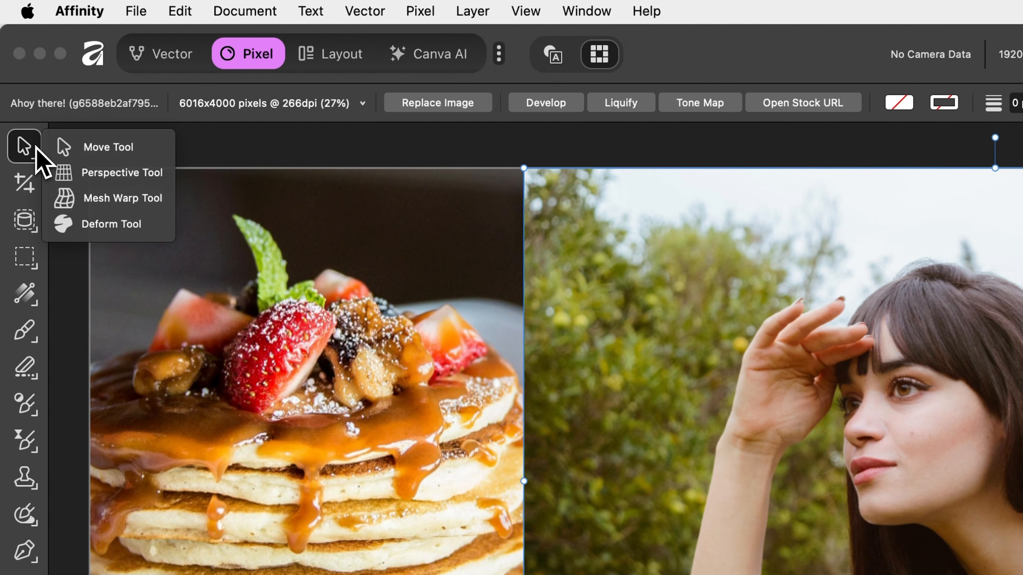
click(125, 197)
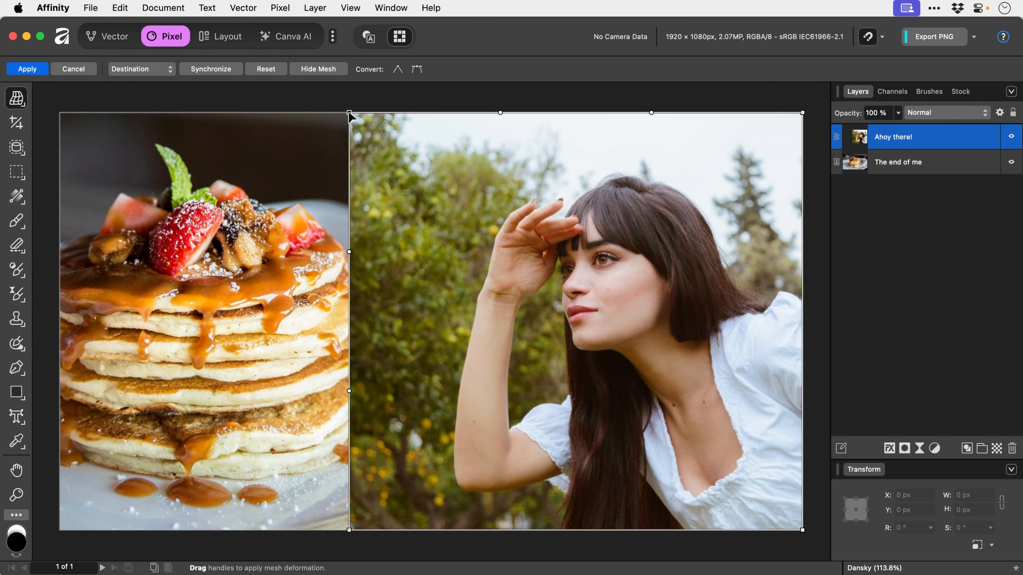
drag(349, 113, 270, 198)
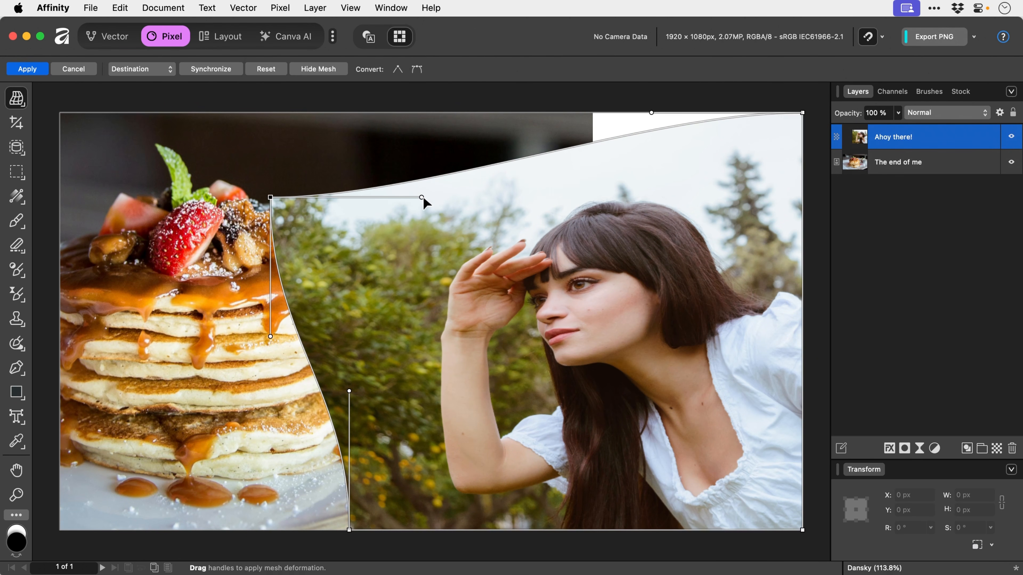
drag(421, 197, 529, 398)
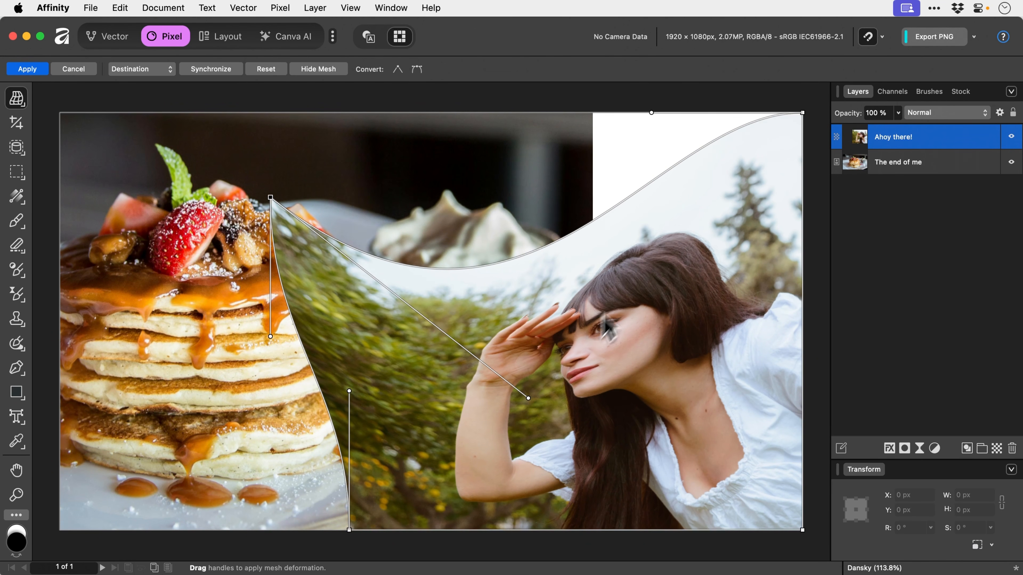
- Warp the photo's upper-right corner inward and curve its right edge outward, then discard the mesh warp
drag(802, 113, 503, 176)
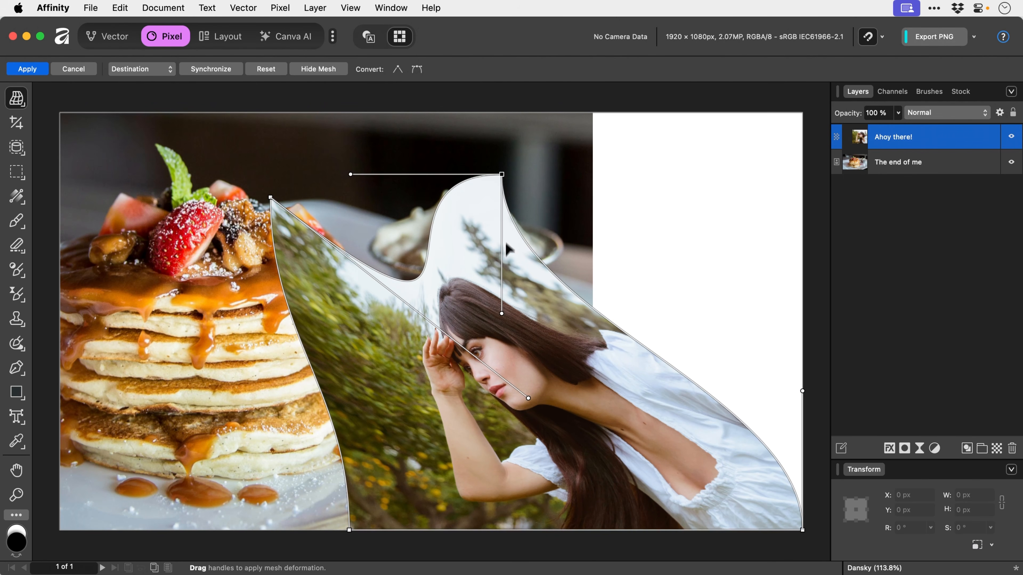
drag(502, 313, 667, 172)
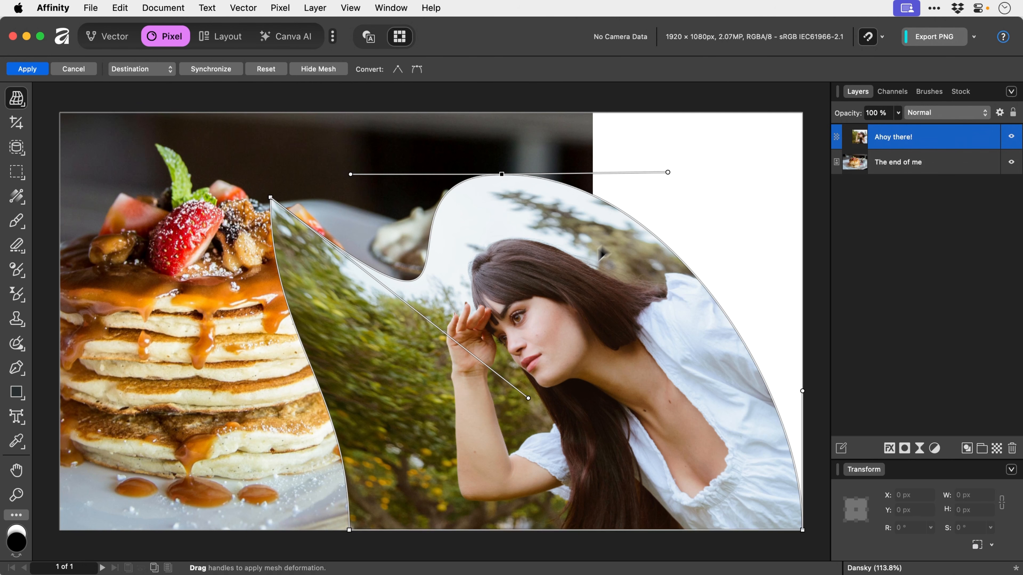
key(h)
key(v)
key(super+z)
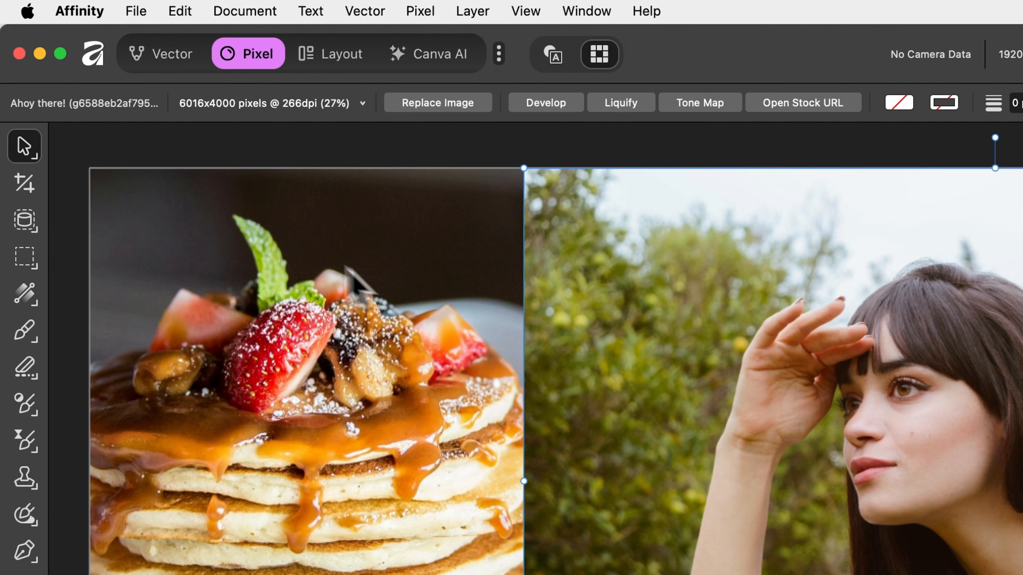
- Try the Deform Tool on the "Ahoy there!" photo and leave it without applying a deformation
click(35, 153)
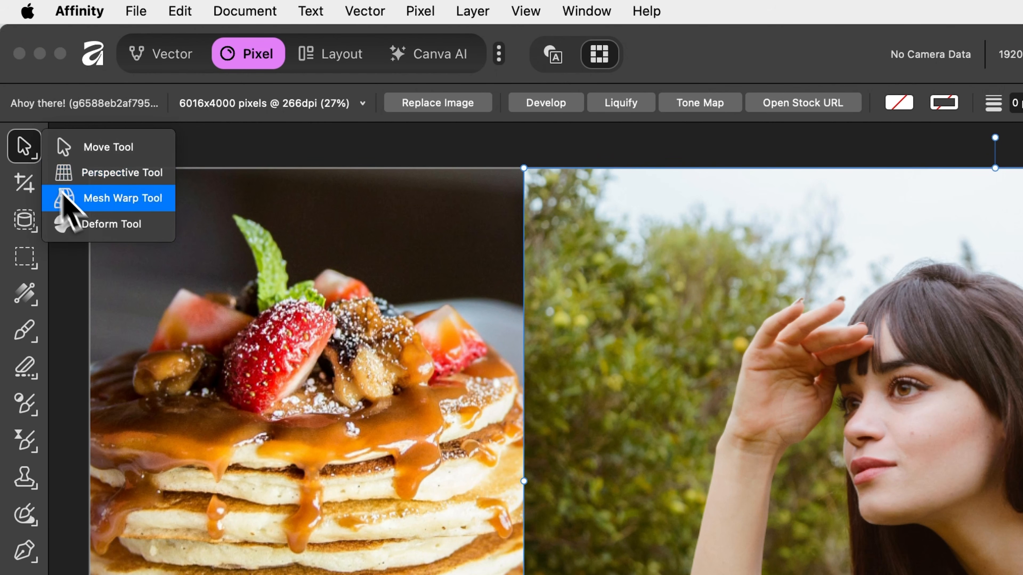
click(91, 224)
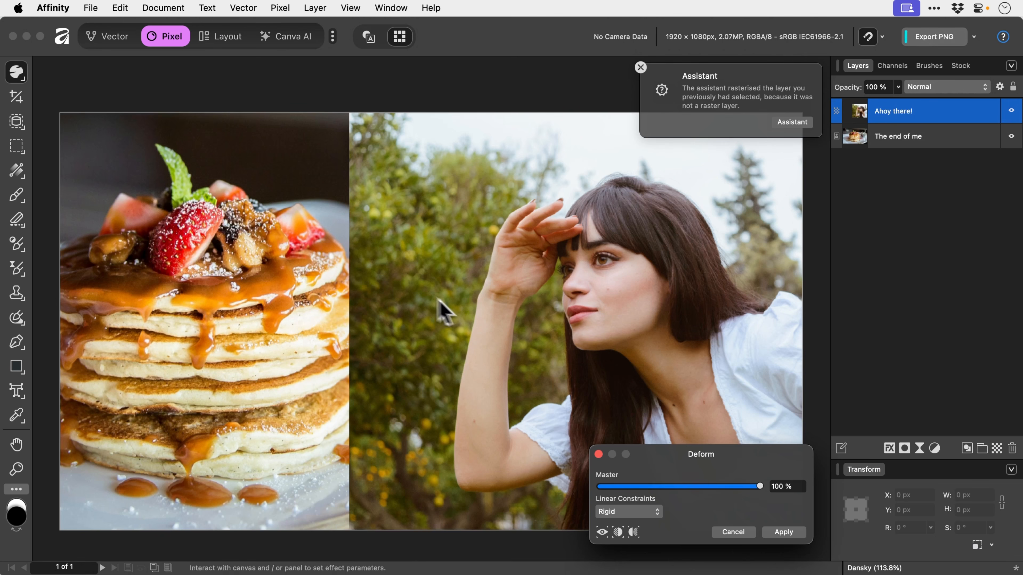
drag(689, 459, 839, 462)
drag(569, 280, 543, 155)
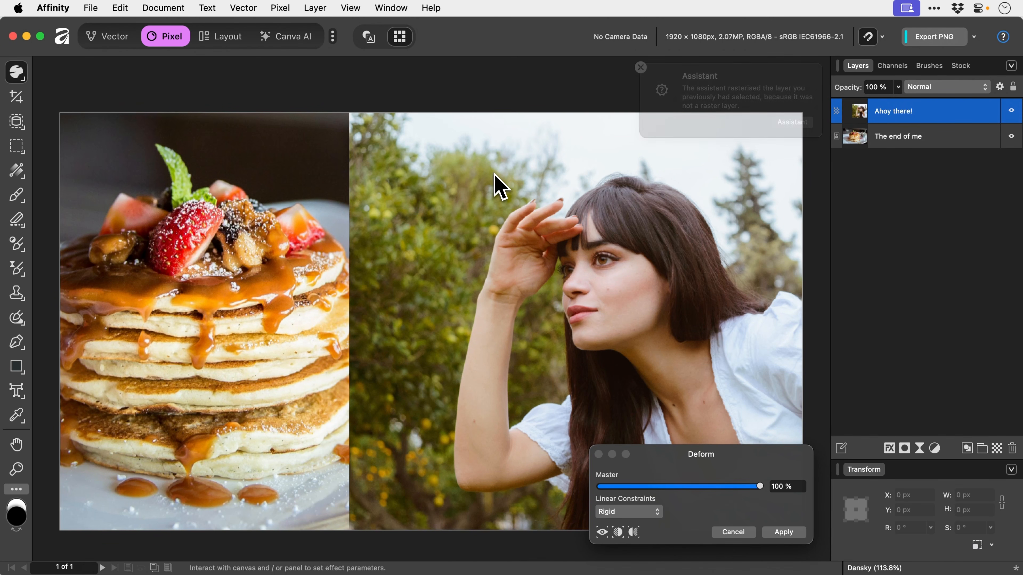
key(v)
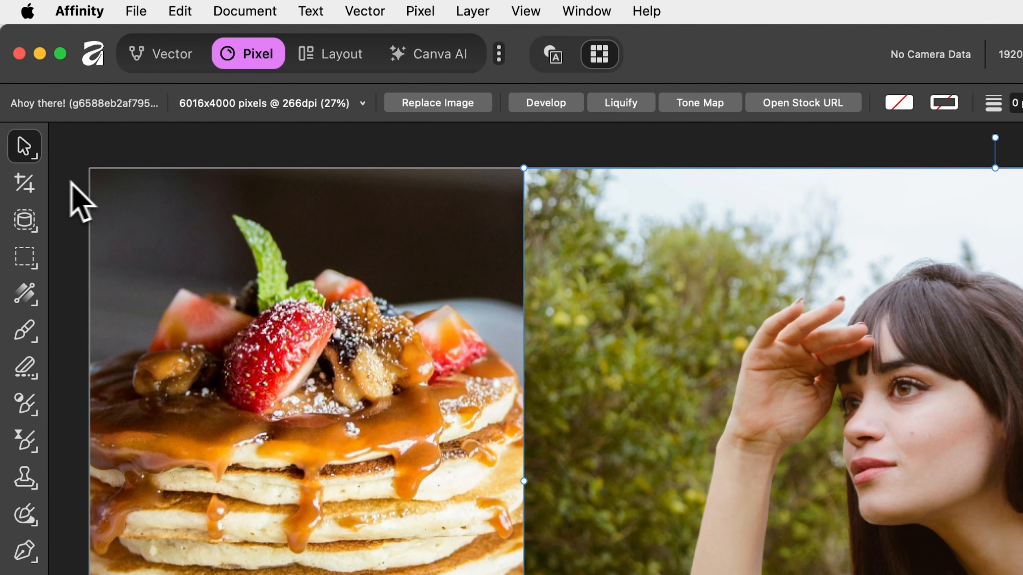
- Frame an unconstrained crop of about 1408 x 568 px across both photos and overlay the Thirds Grid
click(35, 182)
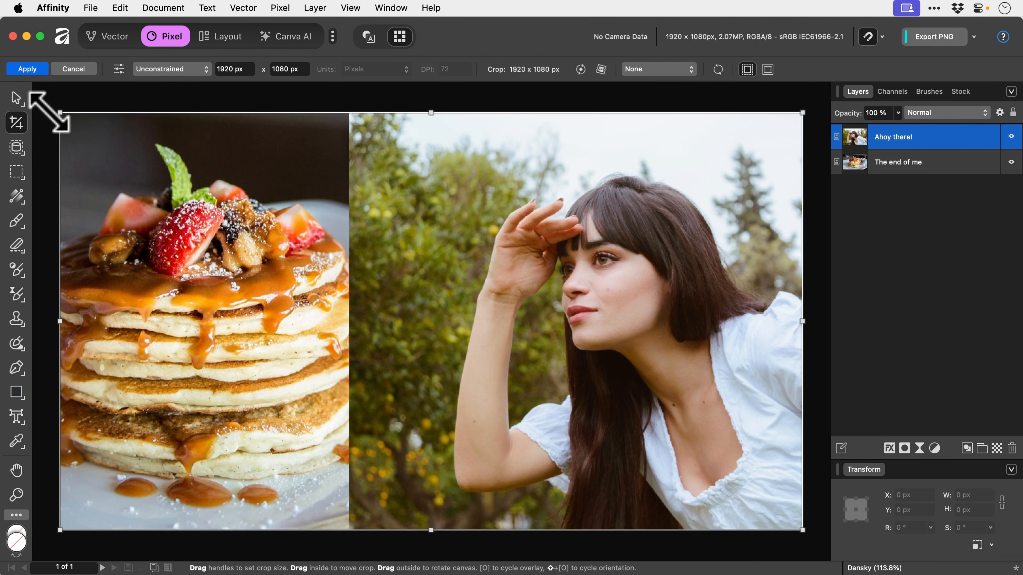
drag(60, 113, 155, 155)
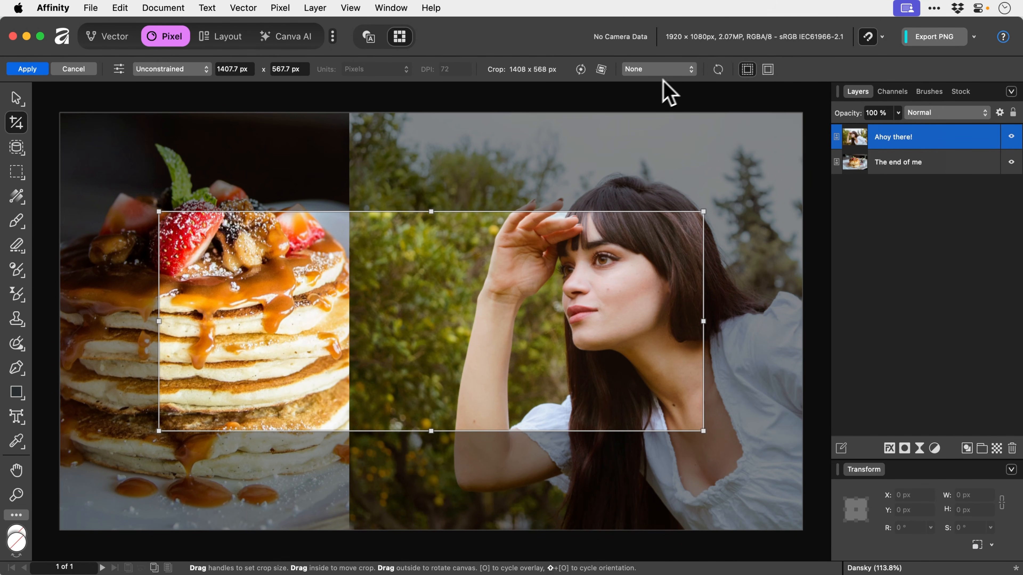
click(673, 73)
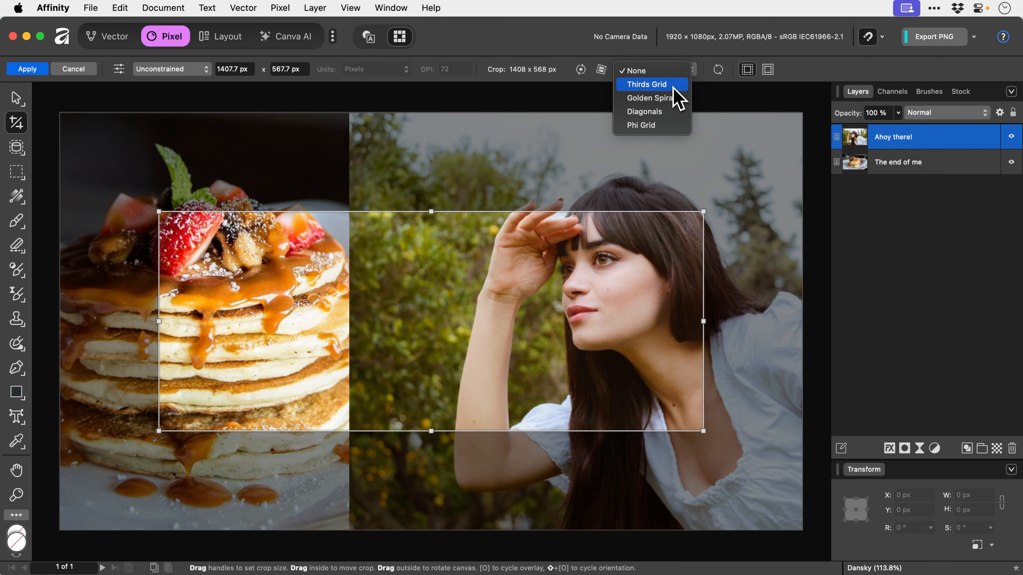
click(673, 88)
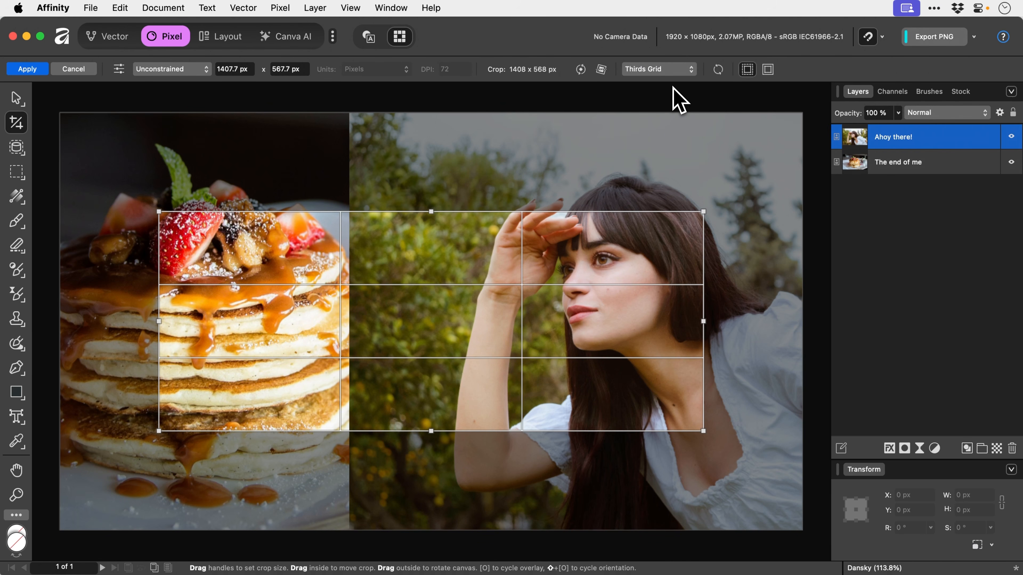
- Change the crop overlay to Golden Spiral and restore the crop frame to the full 1920 x 1080 px canvas
click(673, 75)
click(671, 85)
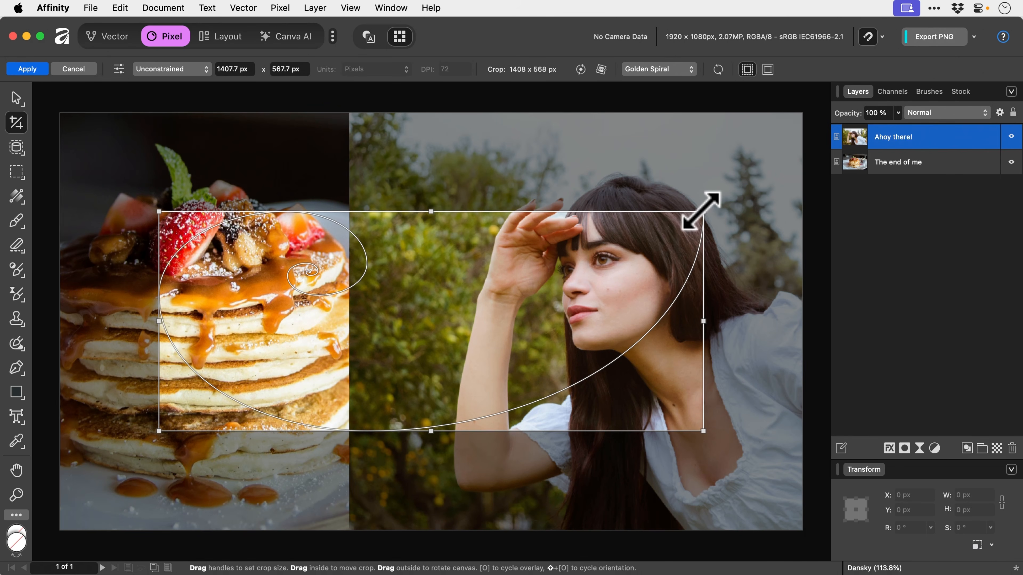
drag(702, 213, 704, 135)
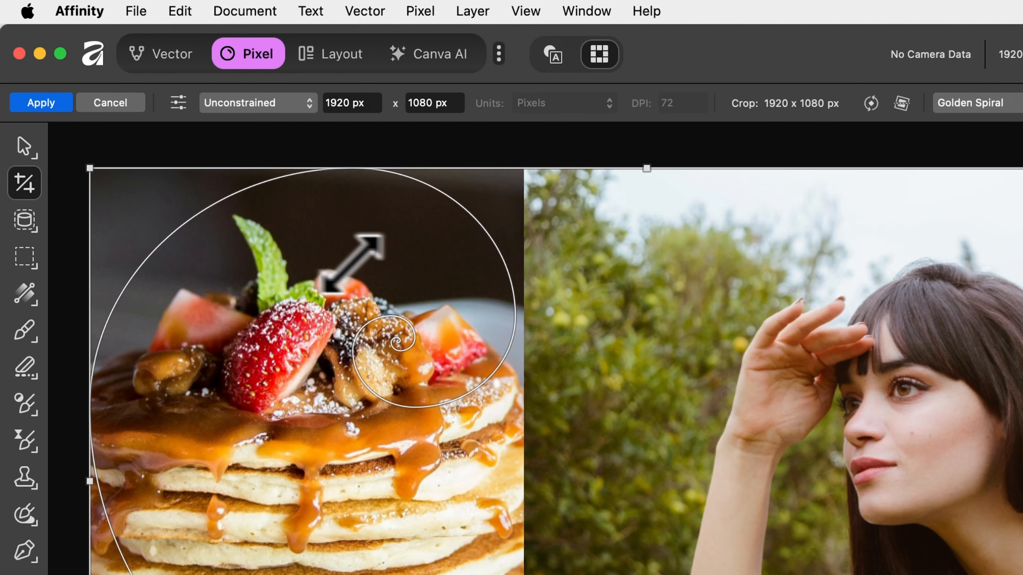
- Select the whole woman in the "Ahoy there!" photo with the Object Selection Tool
click(36, 229)
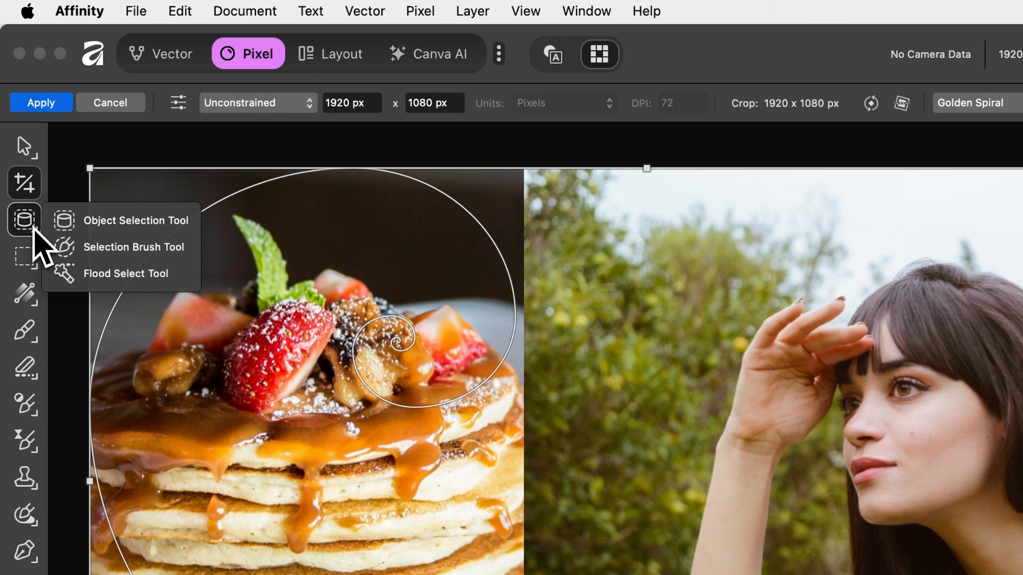
click(97, 222)
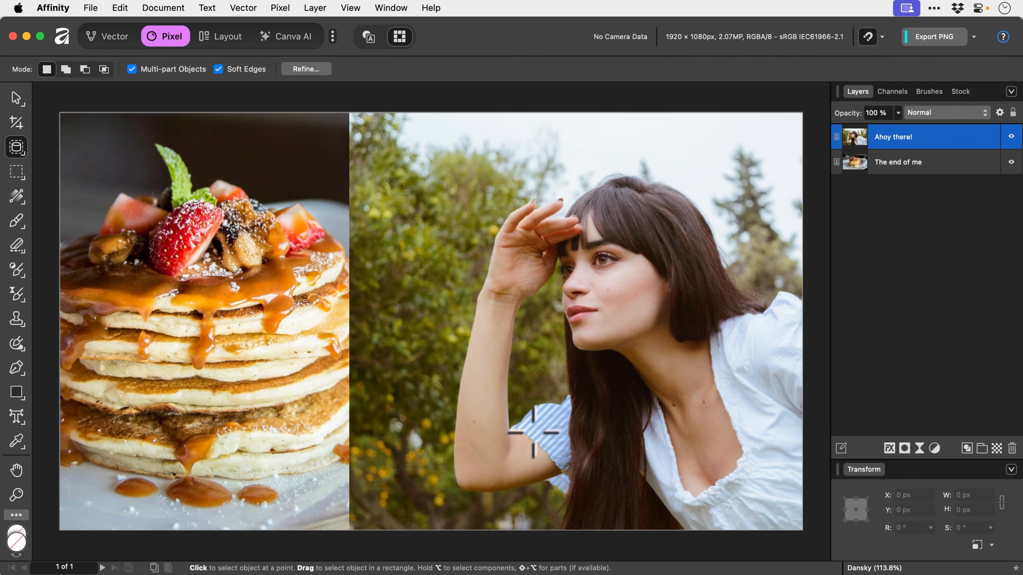
click(610, 321)
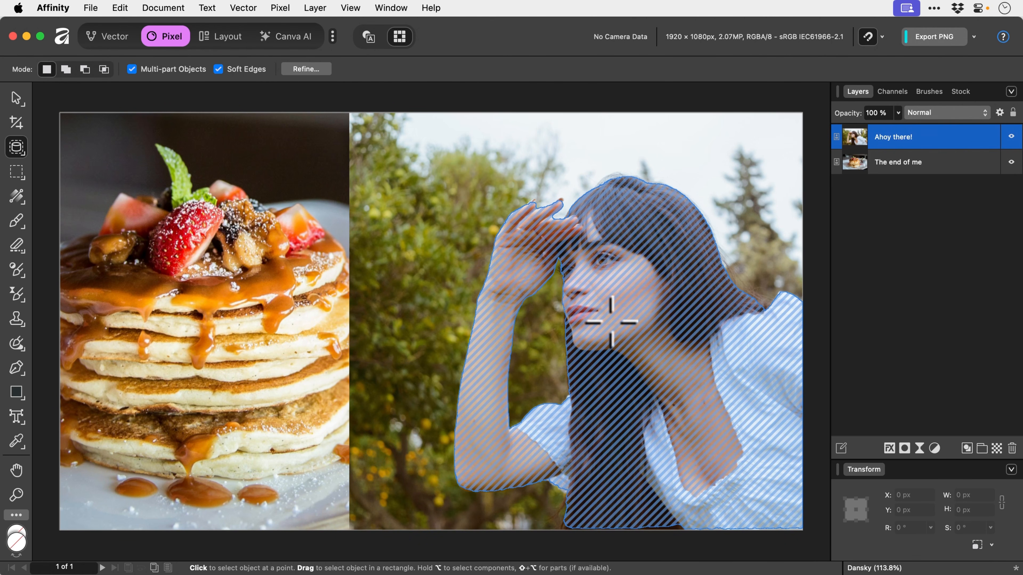
key(shift)
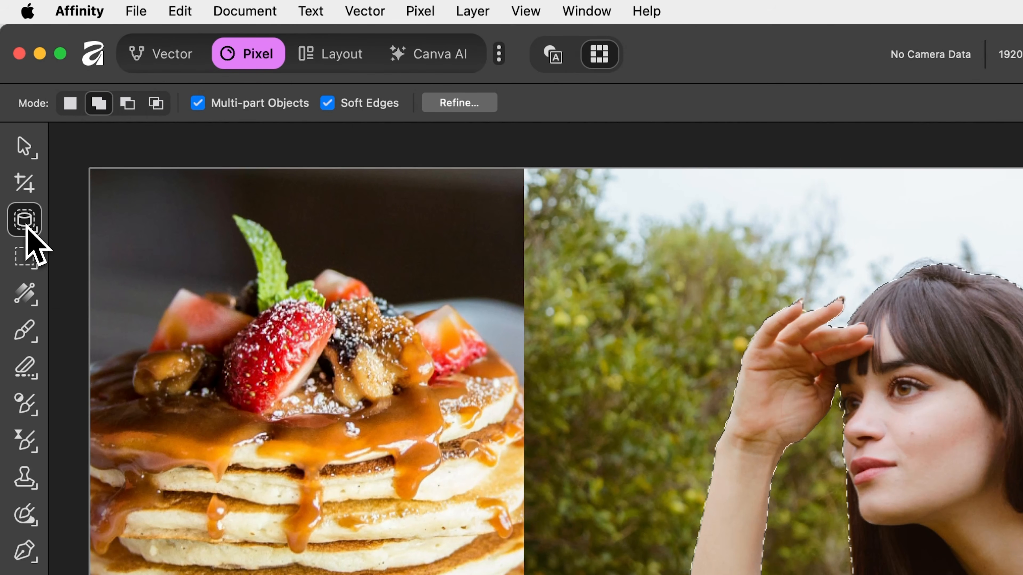
- Clear the selection and paint a new one over the woman's face, hair and blouse with the Selection Brush Tool
click(25, 155)
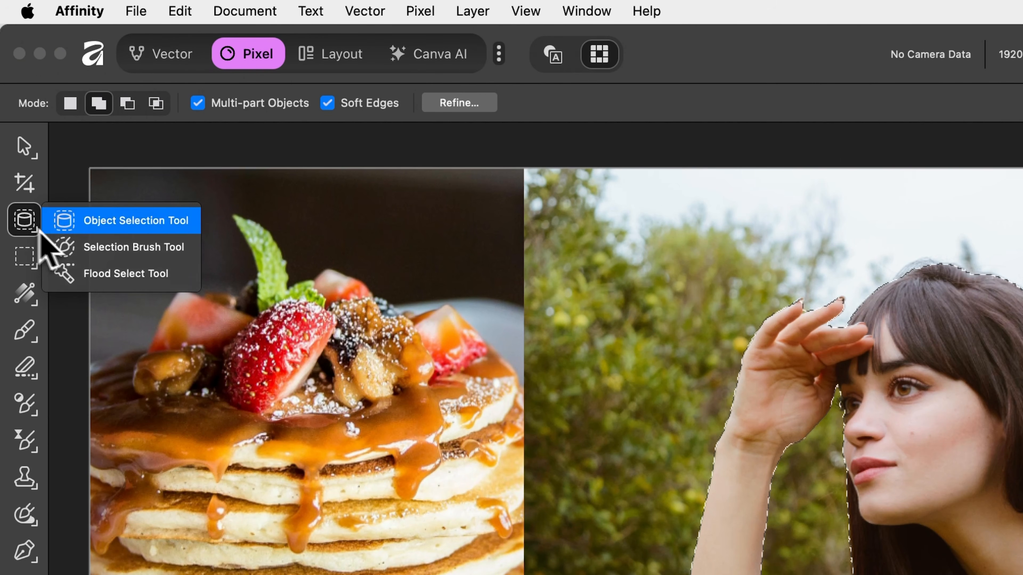
click(107, 246)
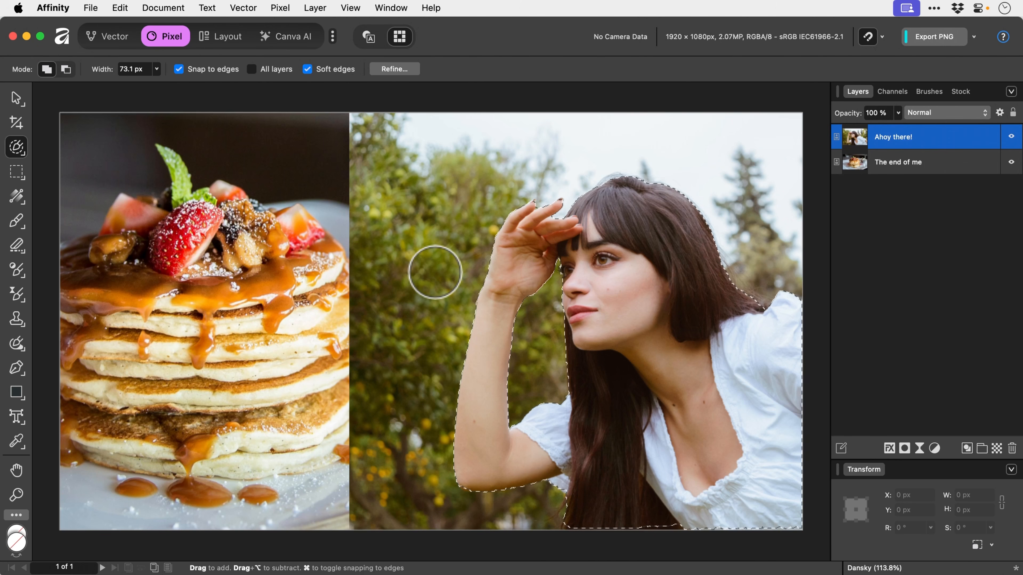
key(super+d)
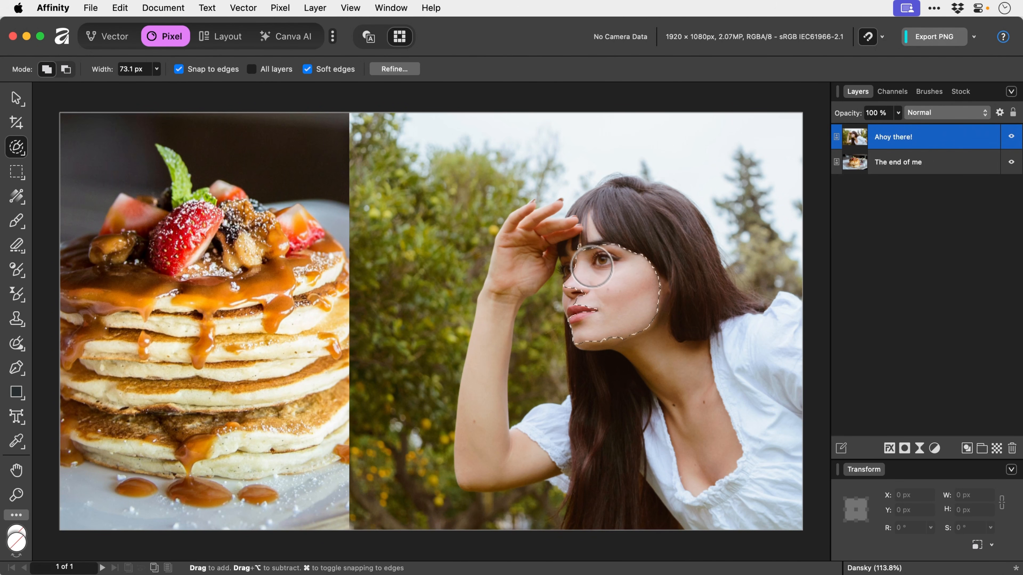
mouse_move(579, 239)
mouse_down()
mouse_move(622, 212)
mouse_move(664, 245)
mouse_move(700, 354)
mouse_move(727, 369)
mouse_move(747, 466)
mouse_move(630, 458)
mouse_up()
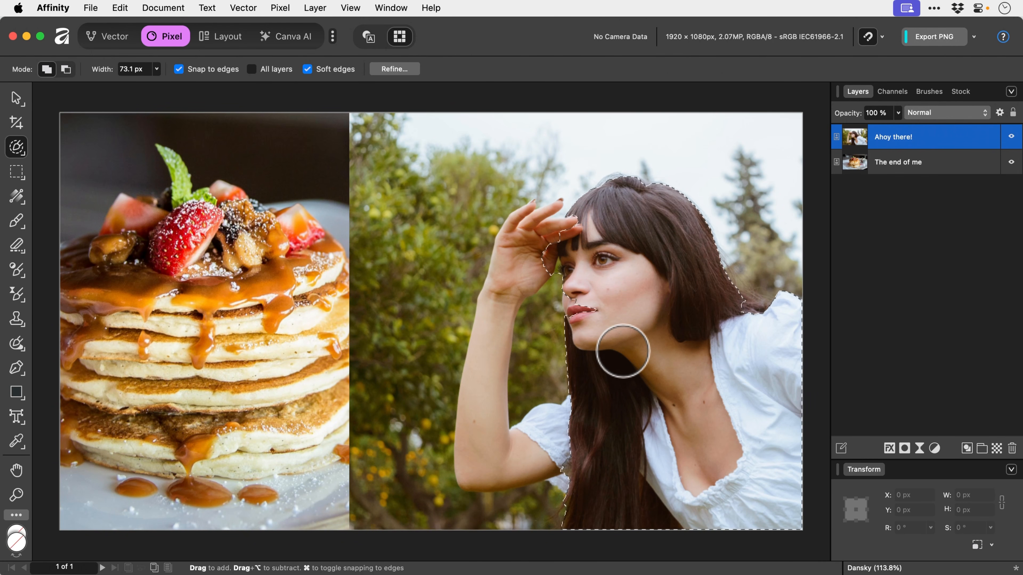
- Subtract the woman's face from the brushed selection, and clear the selection with the Flood Select Tool active
mouse_move(622, 352)
mouse_down()
mouse_move(591, 326)
mouse_move(564, 257)
mouse_move(616, 201)
mouse_move(663, 198)
mouse_move(681, 247)
mouse_move(615, 273)
mouse_move(676, 279)
mouse_up()
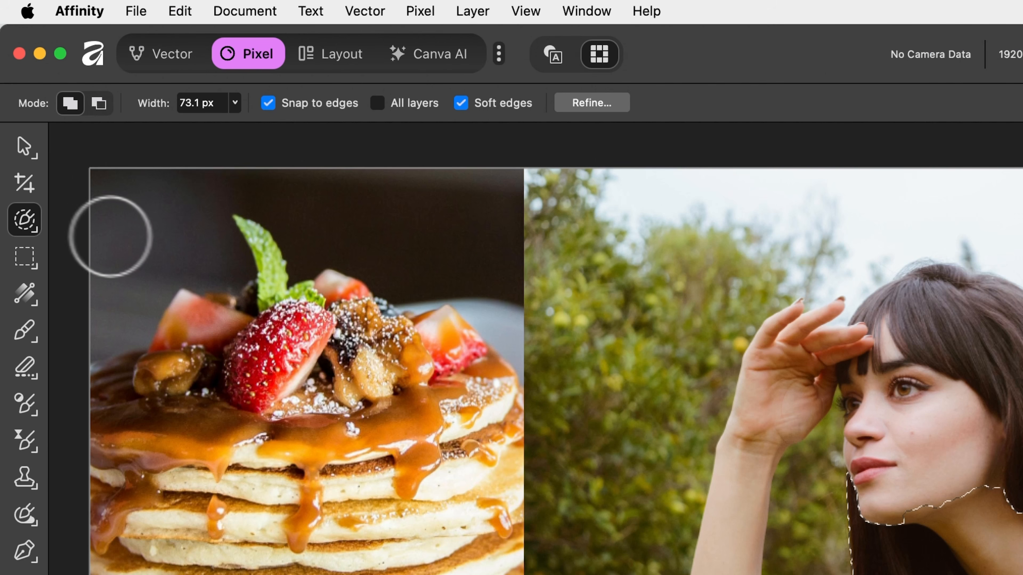
click(39, 224)
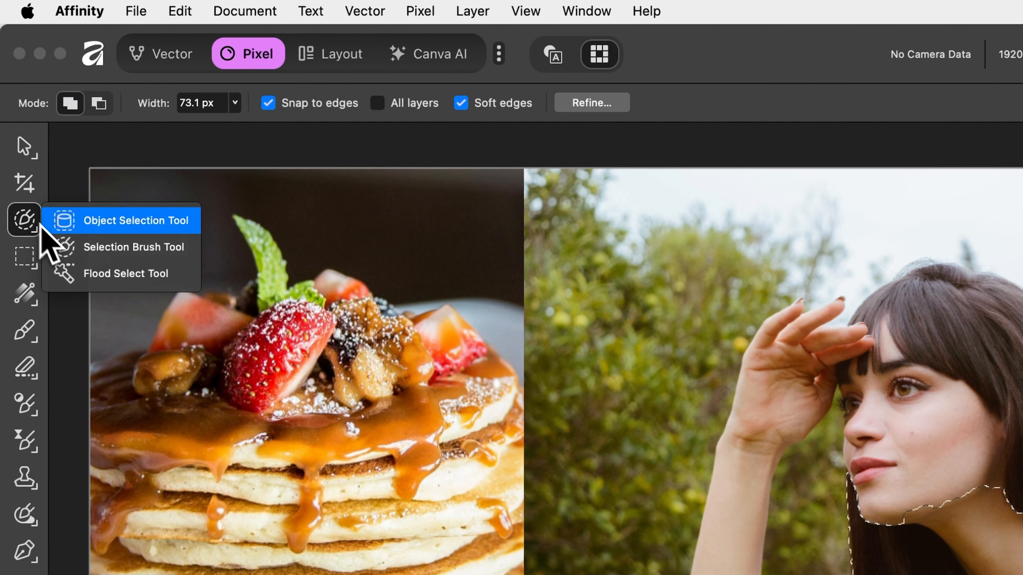
click(114, 278)
key(super+d)
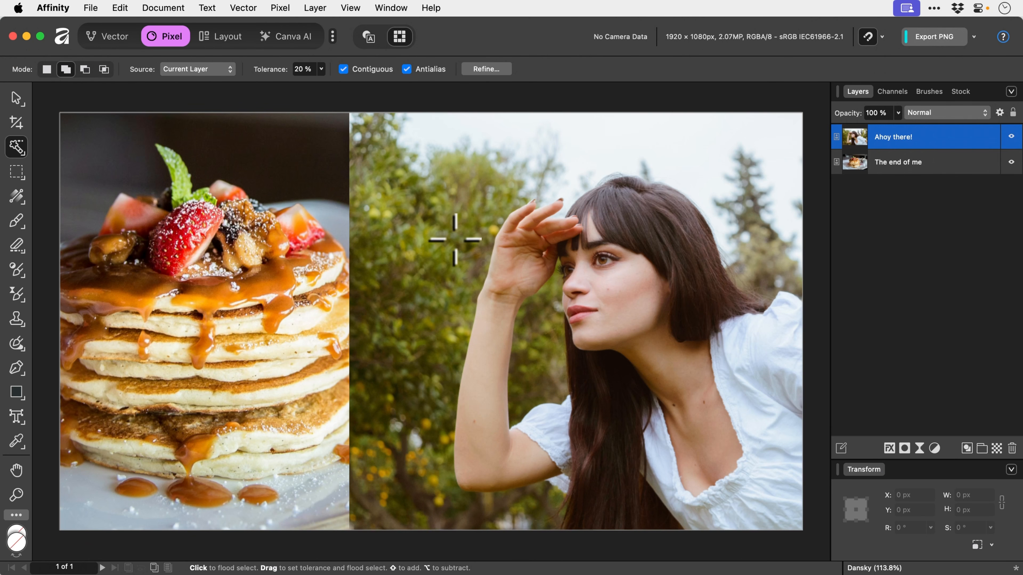
- Flood select the sky, the woman's face and her raised arm in one combined selection, and clear it
click(620, 147)
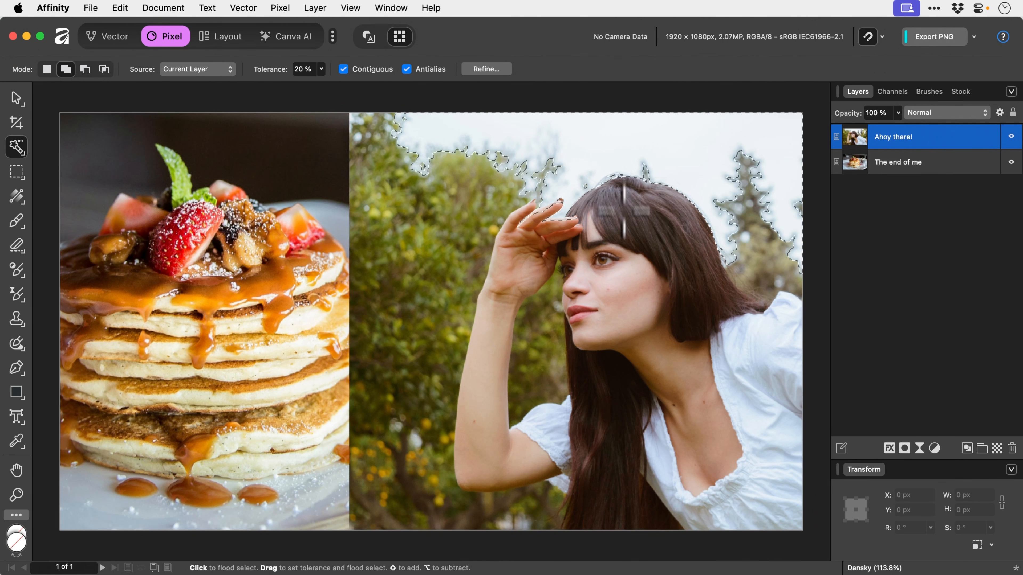
click(622, 285)
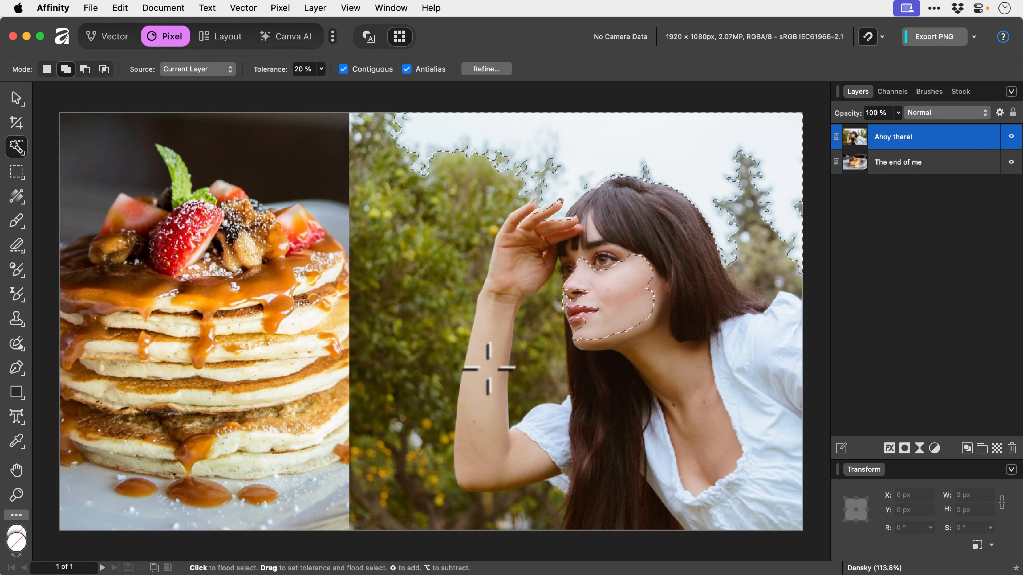
click(479, 371)
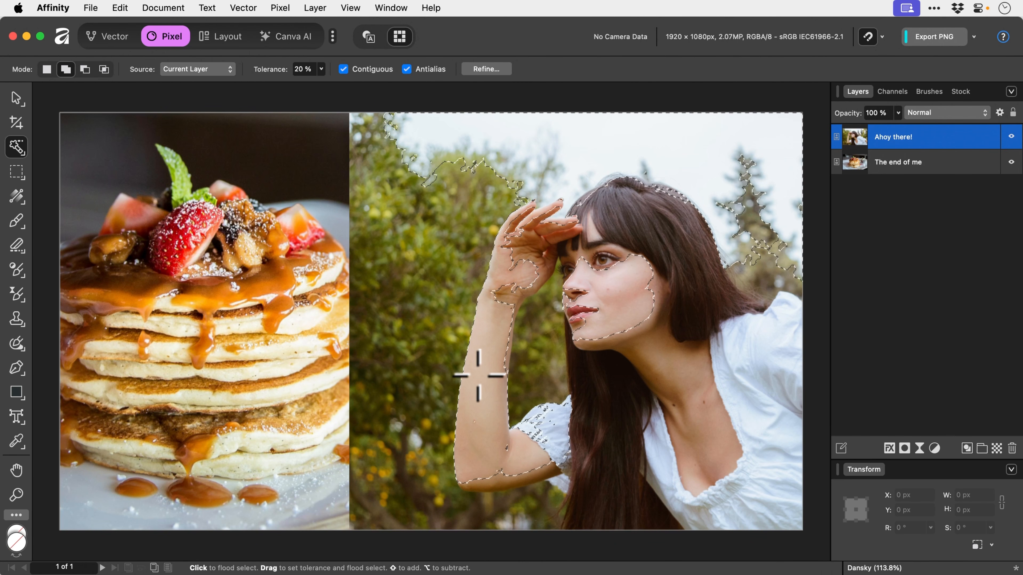
key(super+d)
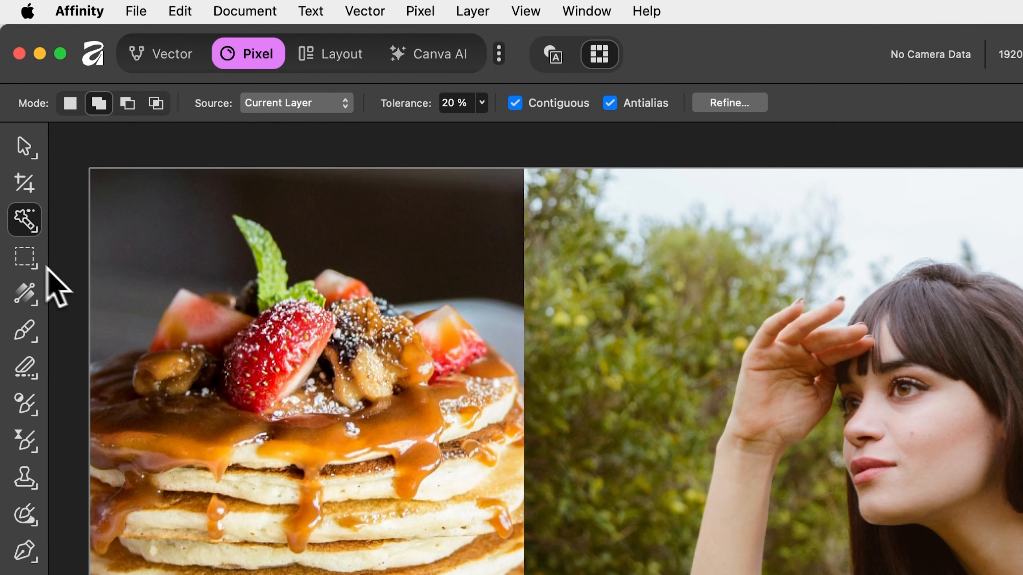
- Select a rectangle of about 726 x 316 px with the Rectangular Marquee Tool and extend it downward with two added rectangles
click(28, 260)
click(29, 261)
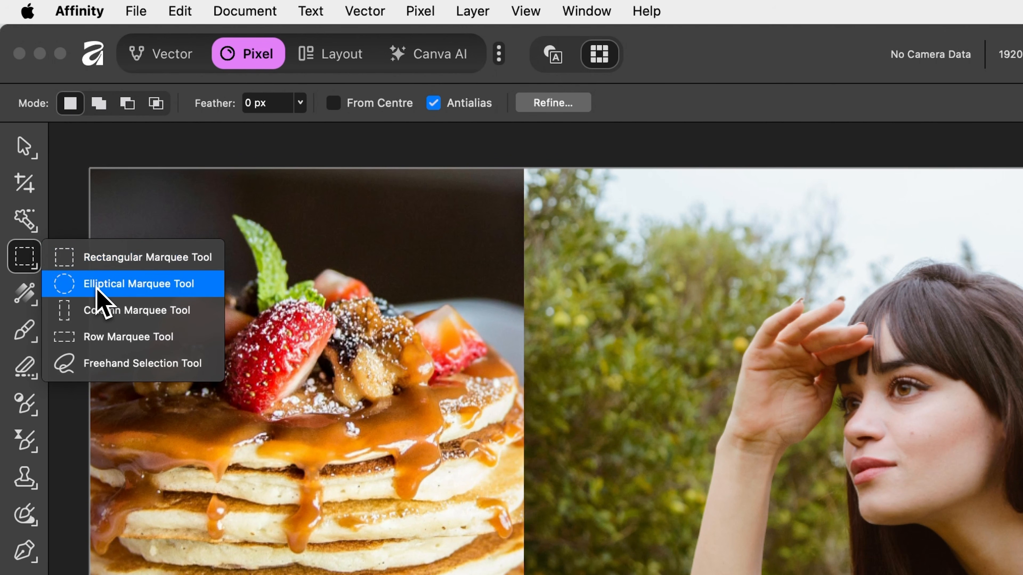
click(100, 266)
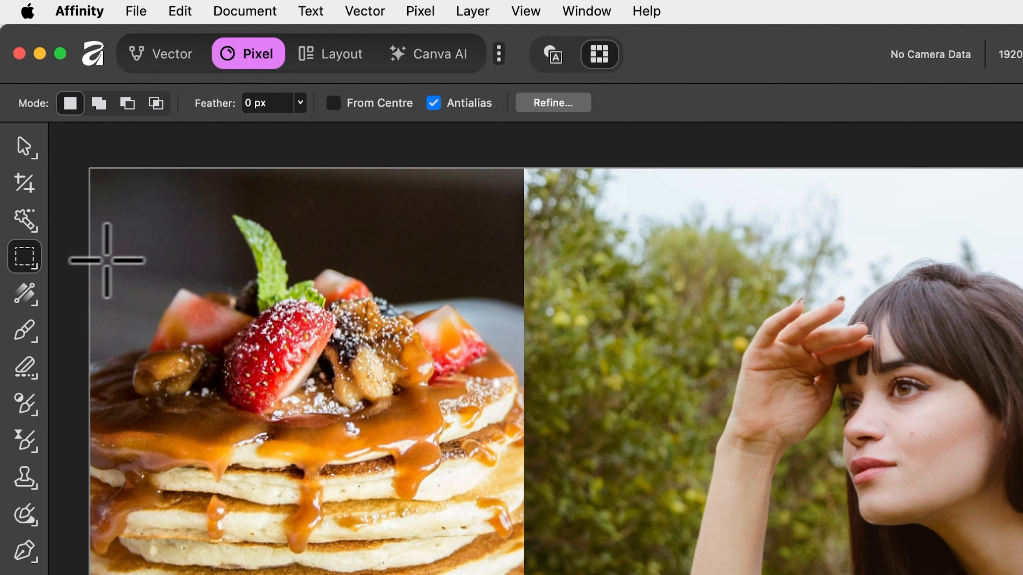
drag(584, 260, 1005, 444)
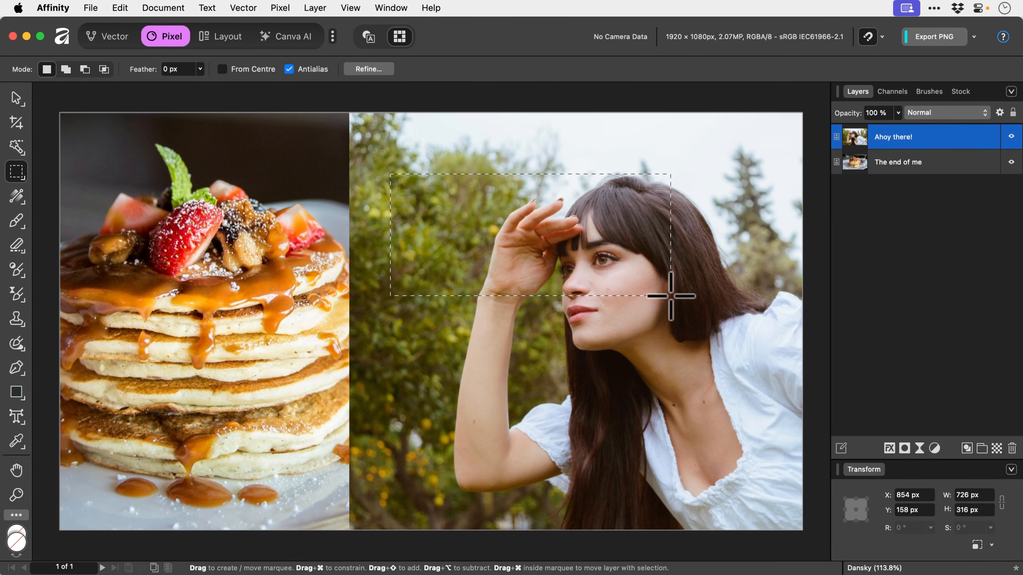
drag(432, 332, 555, 381)
drag(524, 332, 663, 275)
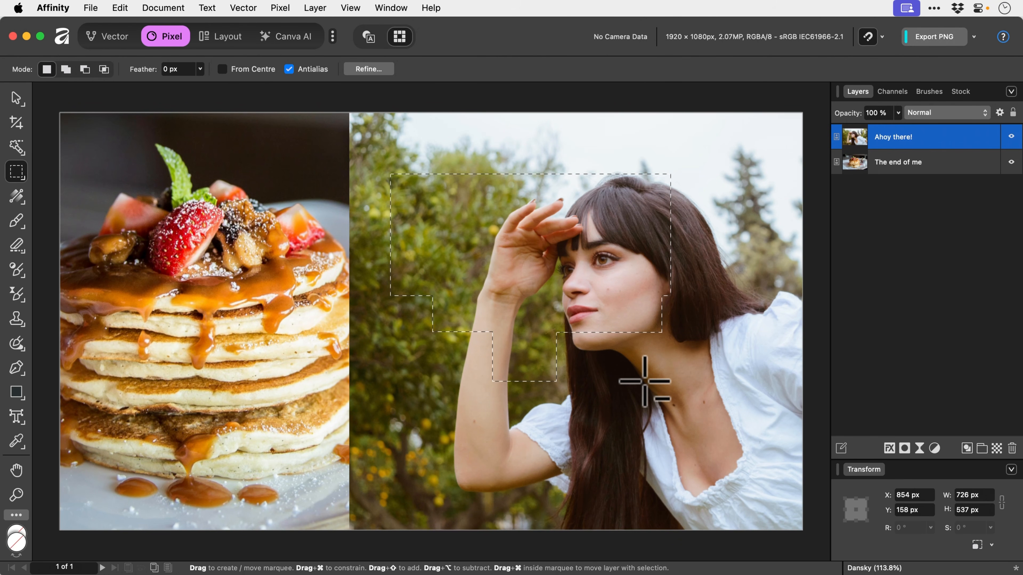
- Subtract three rectangles from the marquee selection, over the woman's cheek, beside her raised arm and above her forehead
drag(640, 364, 612, 269)
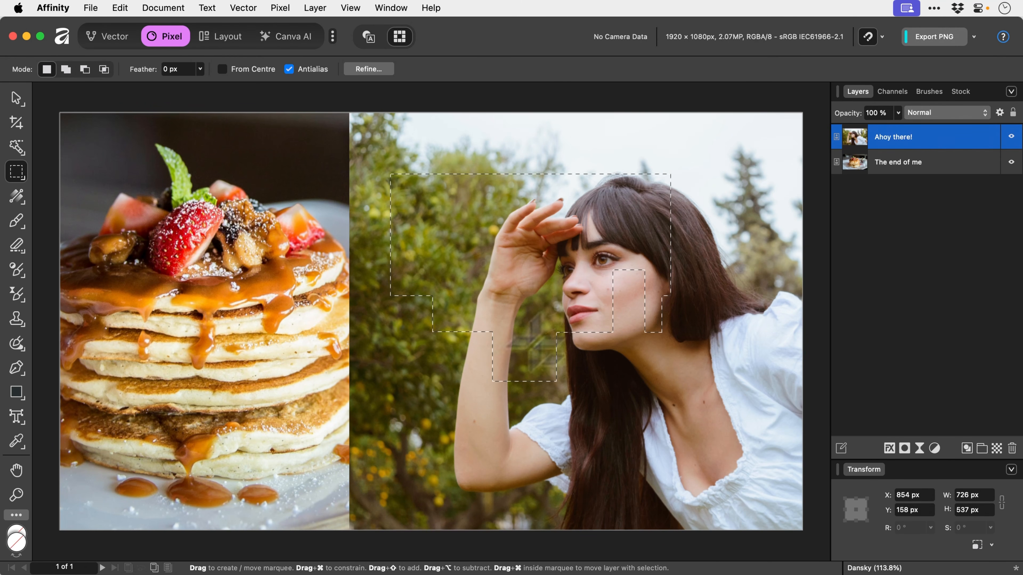
drag(459, 415, 518, 229)
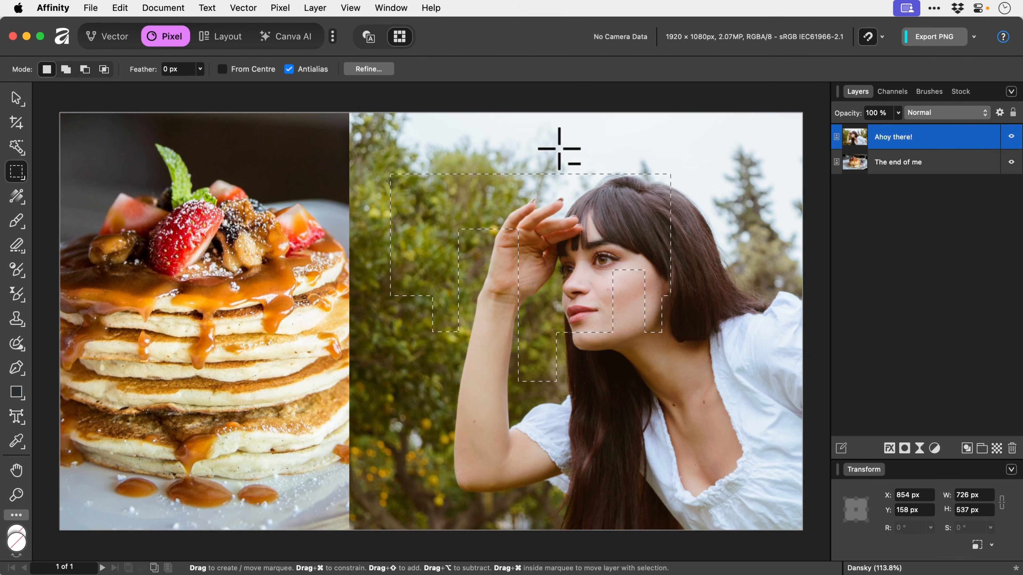
drag(560, 148, 638, 231)
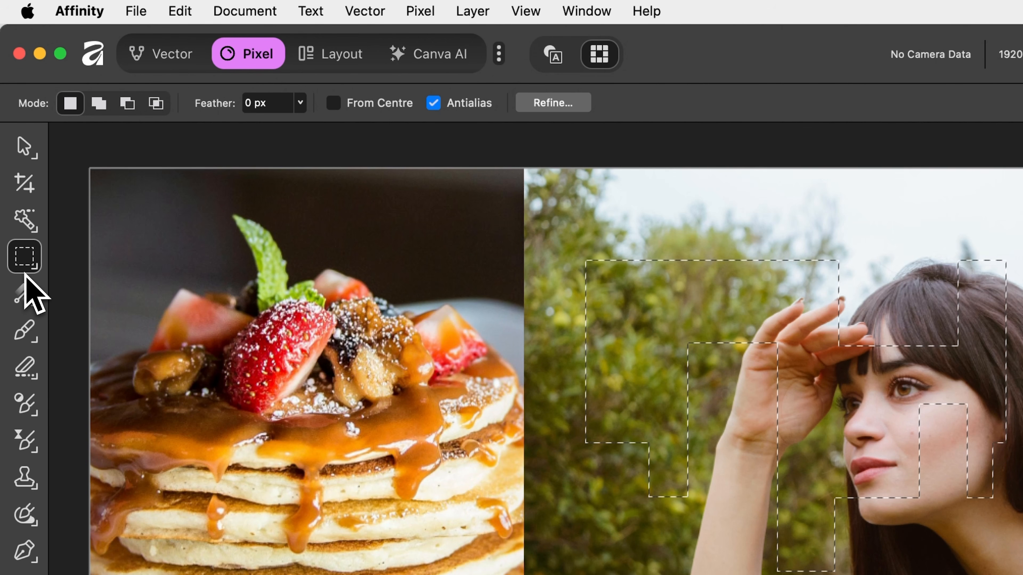
- Subtract an ellipse over the upper trees from the selection with the Elliptical Marquee Tool, and draw another over the lower trees
click(34, 267)
click(88, 287)
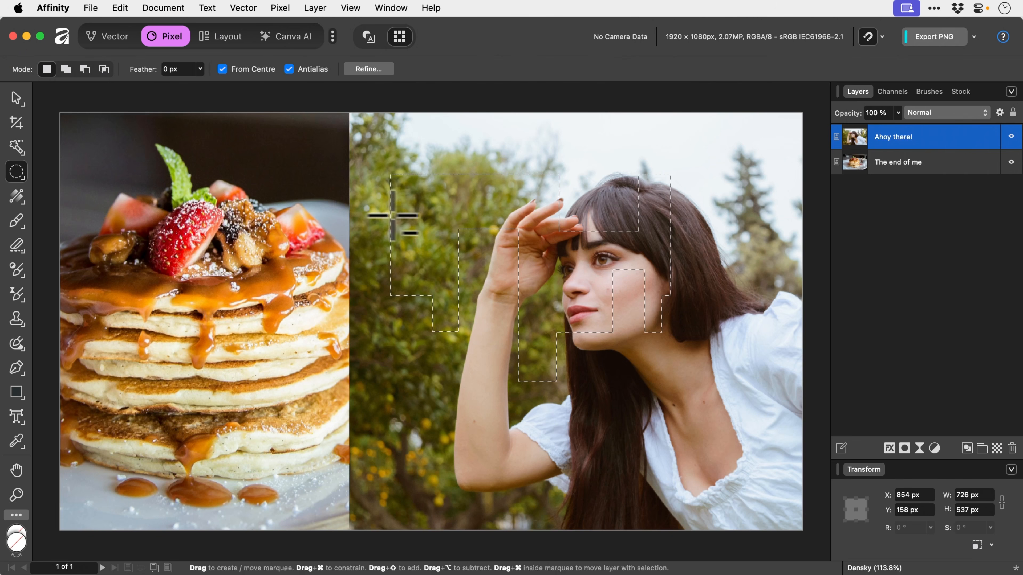
mouse_move(417, 217)
mouse_down()
mouse_move(571, 385)
mouse_move(484, 293)
mouse_up()
mouse_move(415, 477)
mouse_down()
mouse_move(479, 400)
mouse_move(473, 430)
mouse_move(498, 402)
mouse_move(463, 419)
mouse_move(502, 413)
mouse_move(496, 399)
mouse_up()
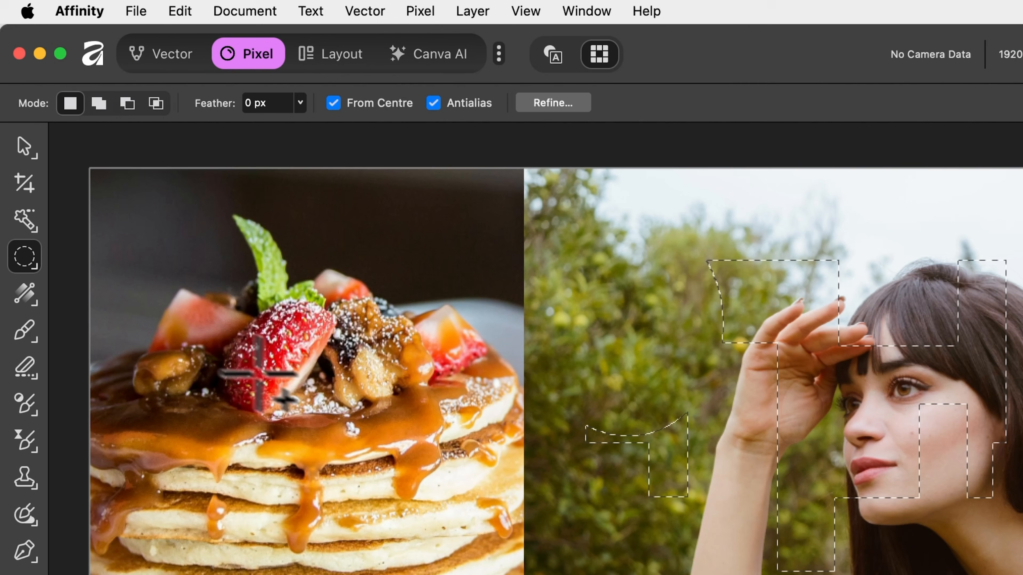
- Replace the selection with a 1 px wide Column Marquee by the raised arm, redraw it over the trees, and clear it
click(33, 261)
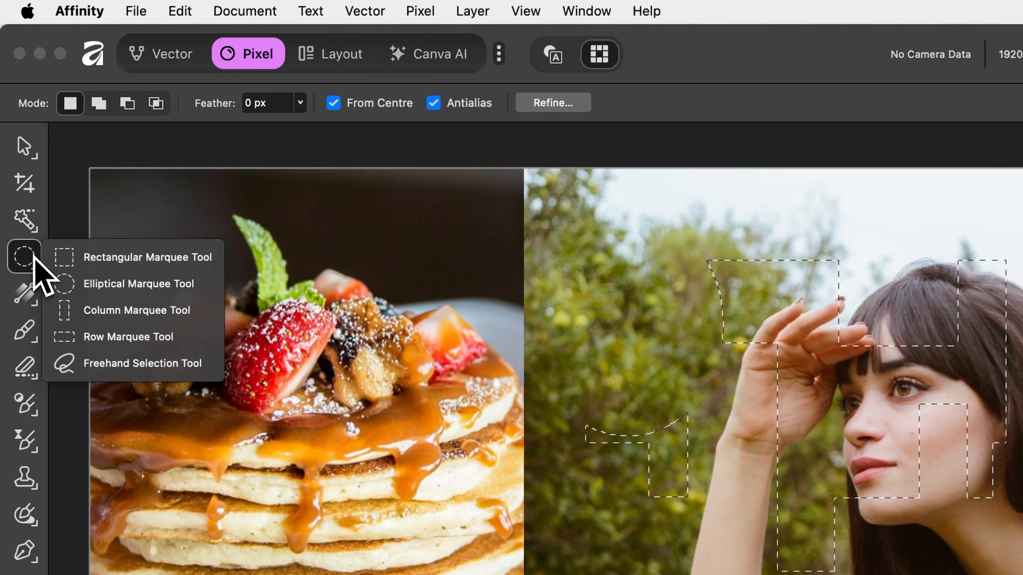
click(122, 311)
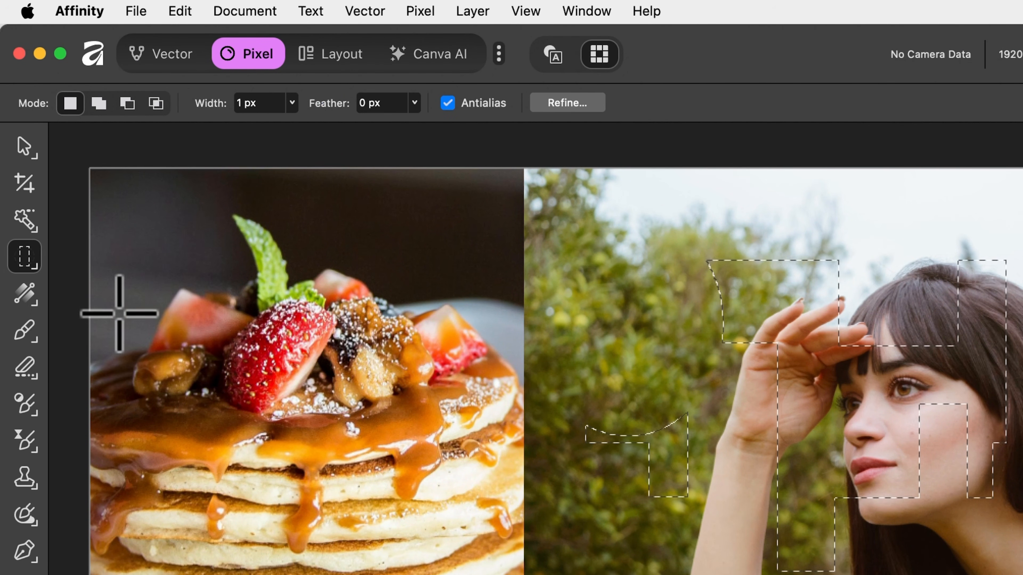
key(super+d)
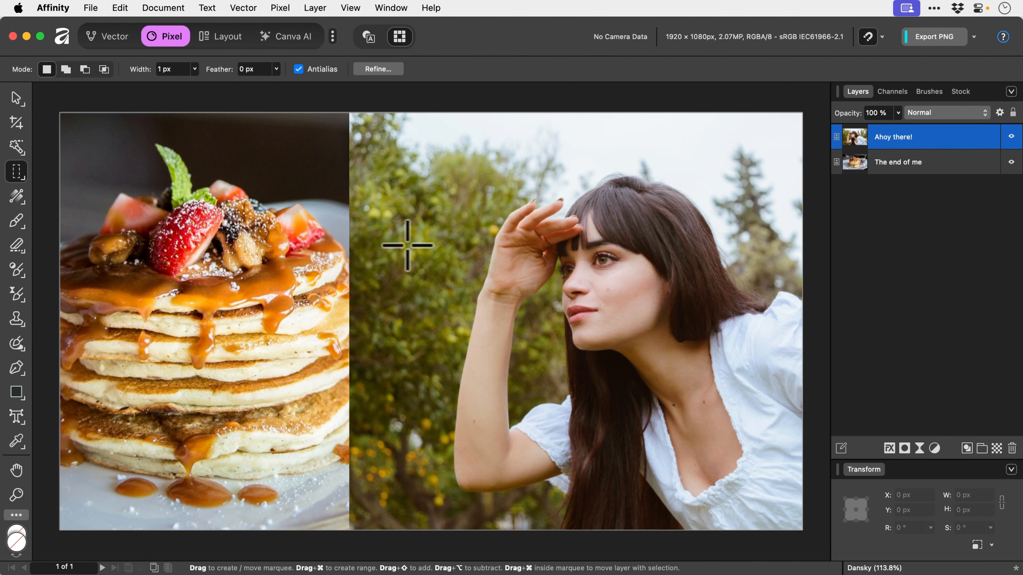
click(480, 248)
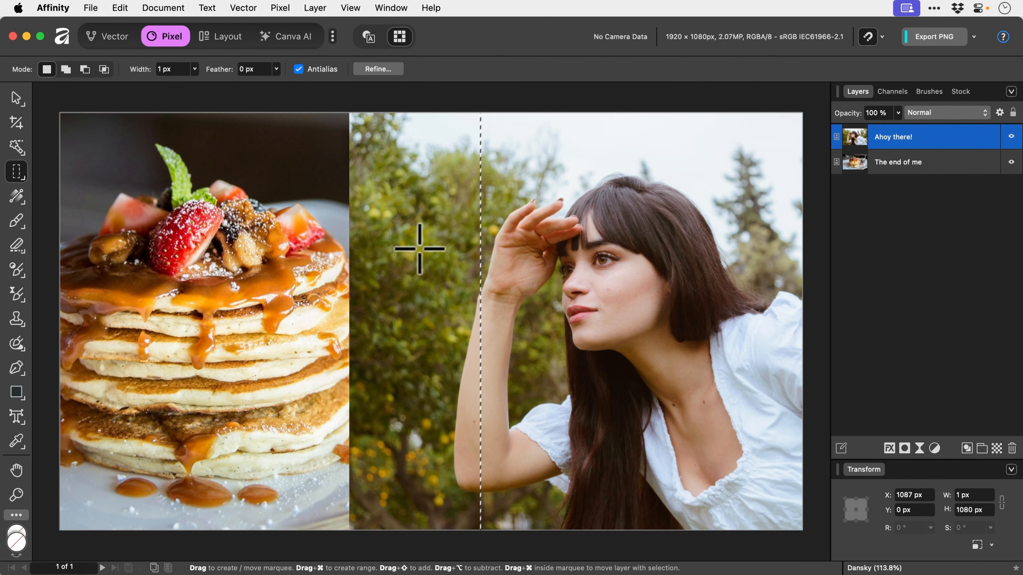
key(super+d)
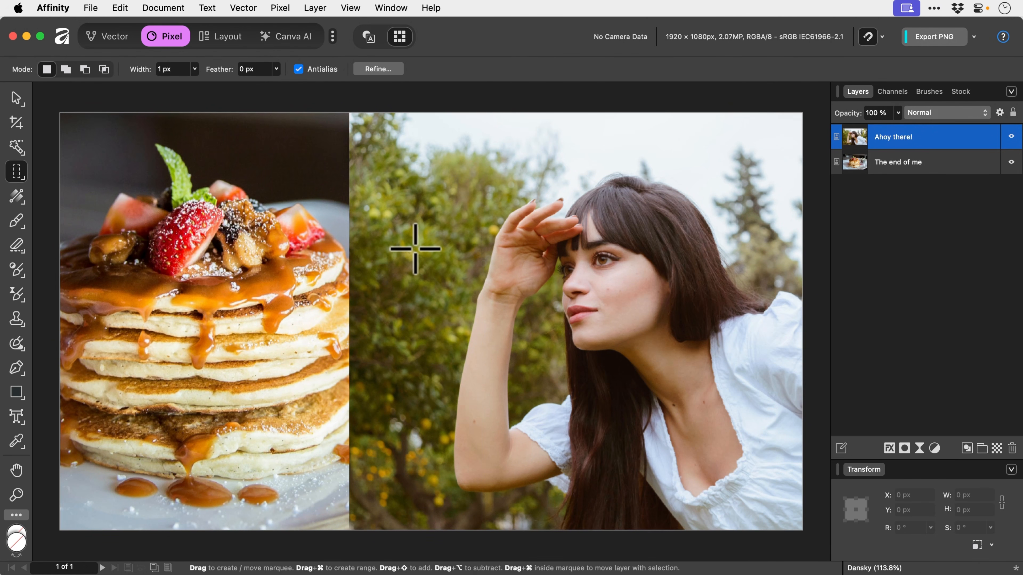
mouse_move(451, 266)
mouse_down()
mouse_move(548, 270)
mouse_move(441, 266)
mouse_up()
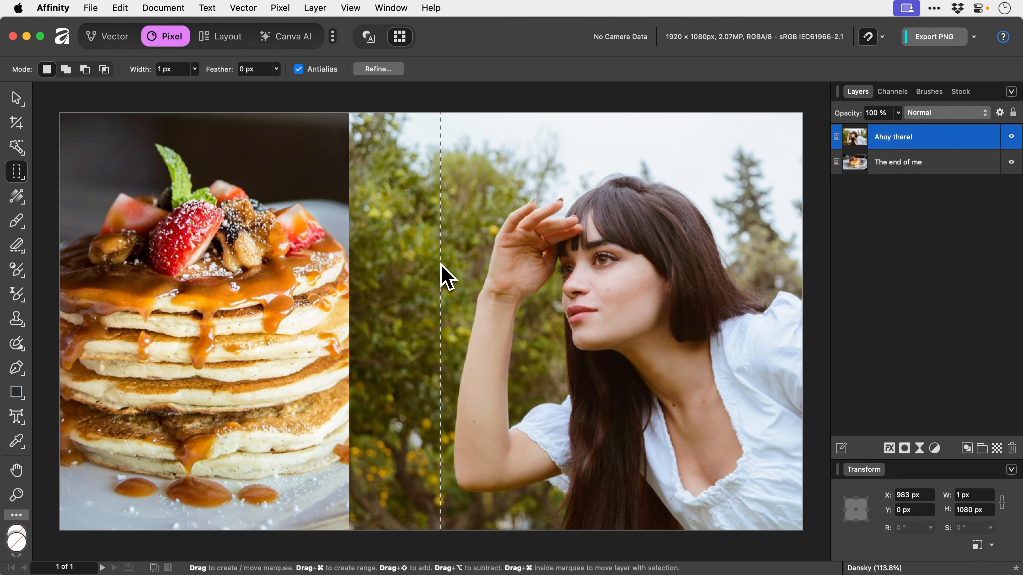
key(super+d)
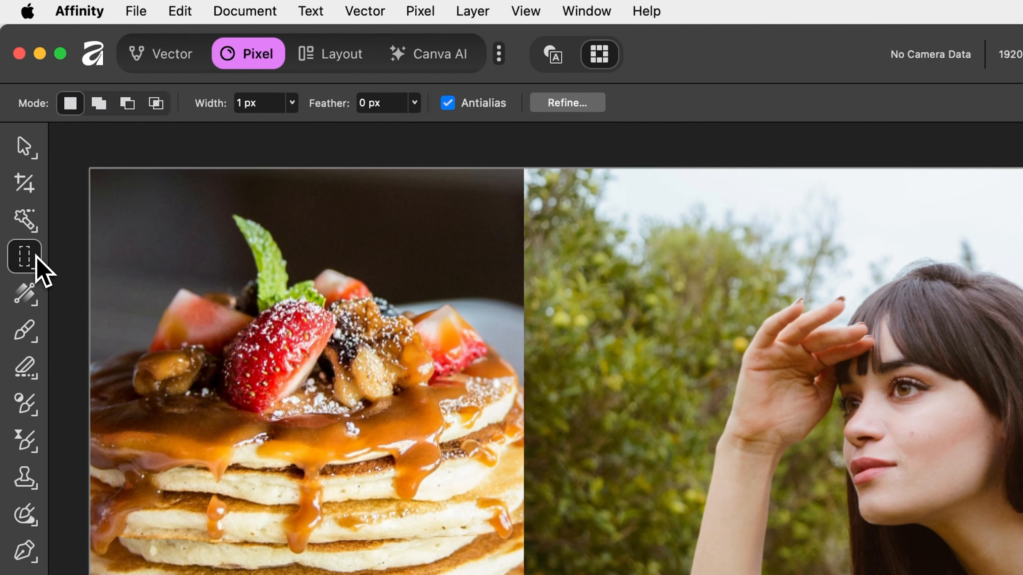
- Outline a freeform area across the woman photo with the Freehand Selection Tool, and clear that selection
click(38, 264)
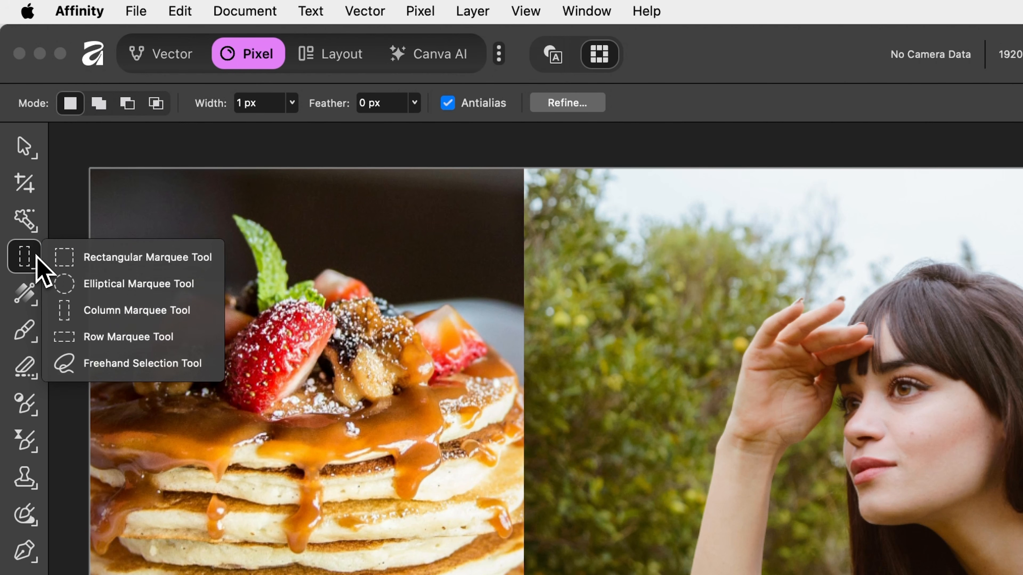
click(163, 370)
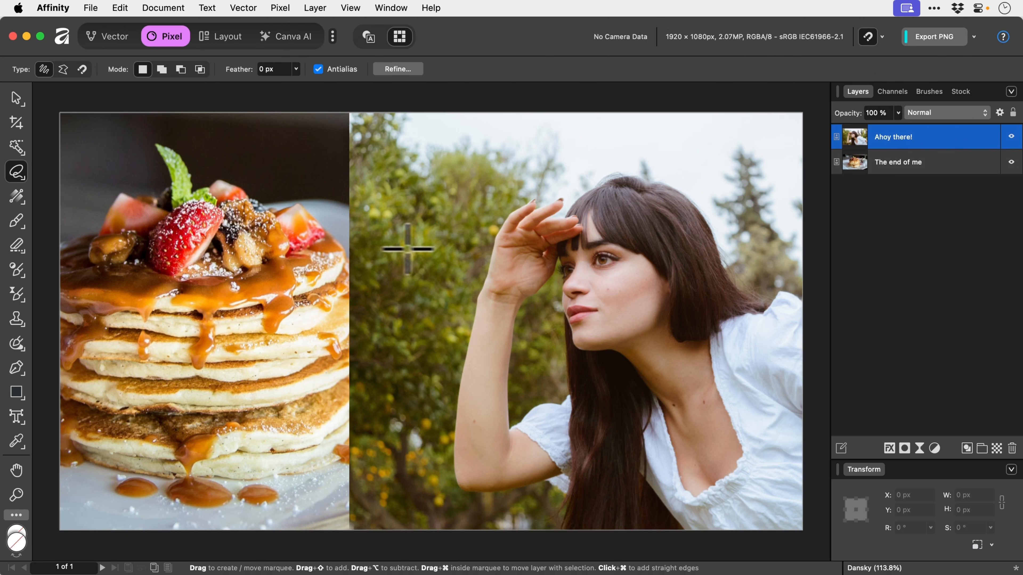
drag(649, 373, 697, 287)
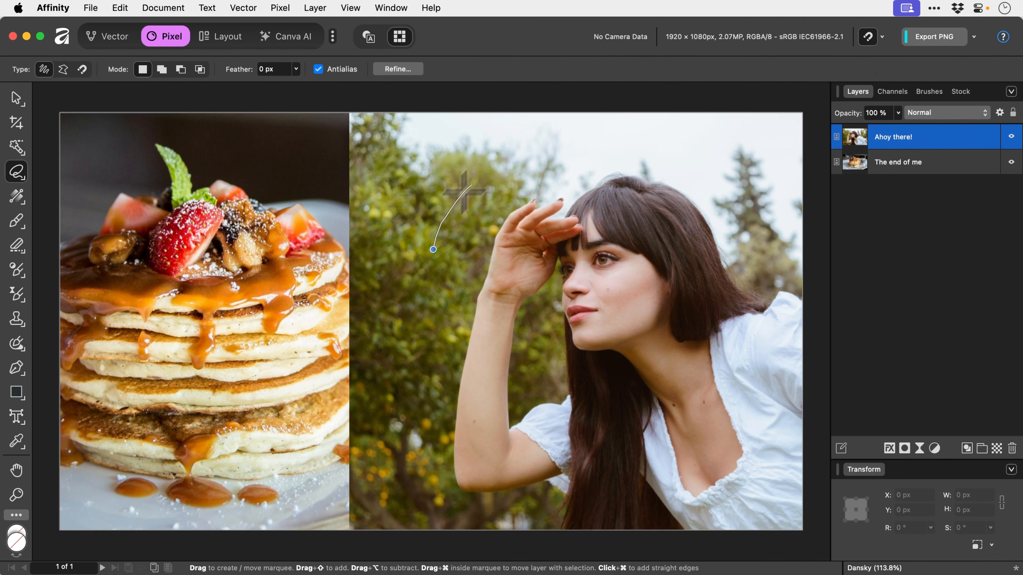
mouse_move(464, 191)
mouse_down()
mouse_move(553, 244)
mouse_move(627, 231)
mouse_move(665, 354)
mouse_move(567, 414)
mouse_move(530, 365)
mouse_move(535, 325)
mouse_move(474, 354)
mouse_move(433, 326)
mouse_move(434, 246)
mouse_up()
key(super+d)
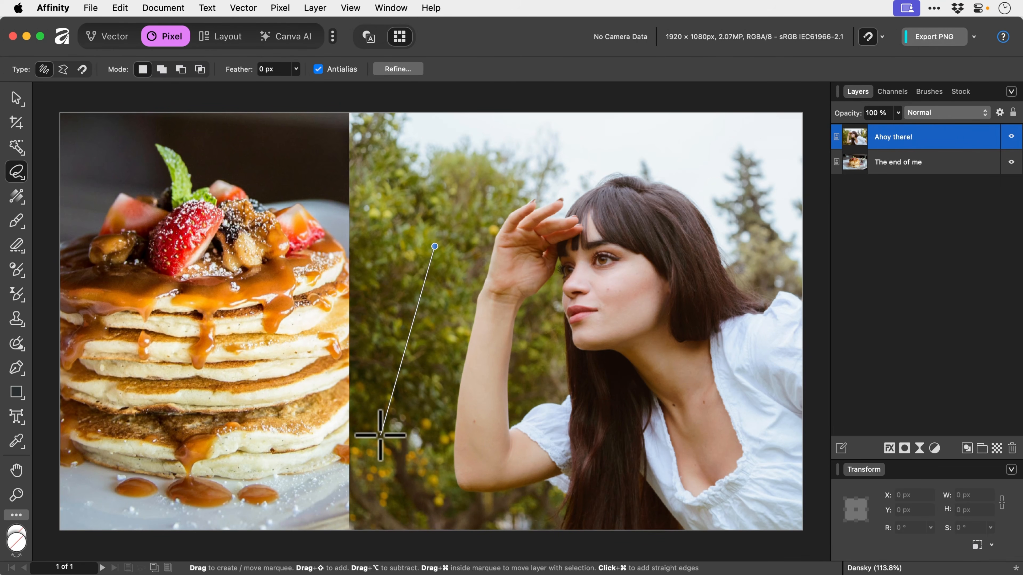
- Outline a closed straight-edged selection across the trees, raised arm, hair and face with the Freehand Selection Tool, and clear it
click(380, 436)
click(499, 451)
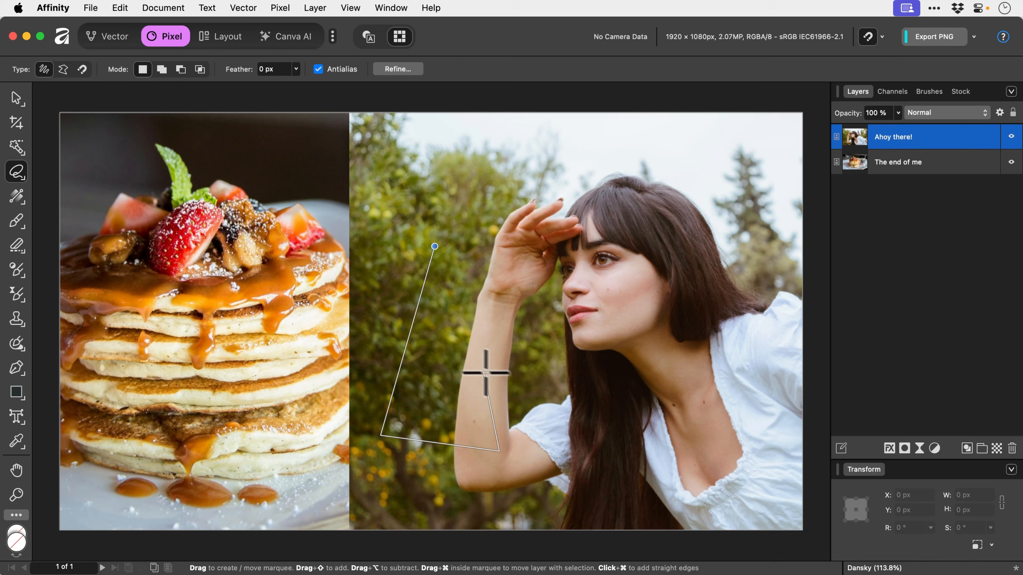
click(483, 372)
click(628, 434)
click(715, 196)
click(570, 275)
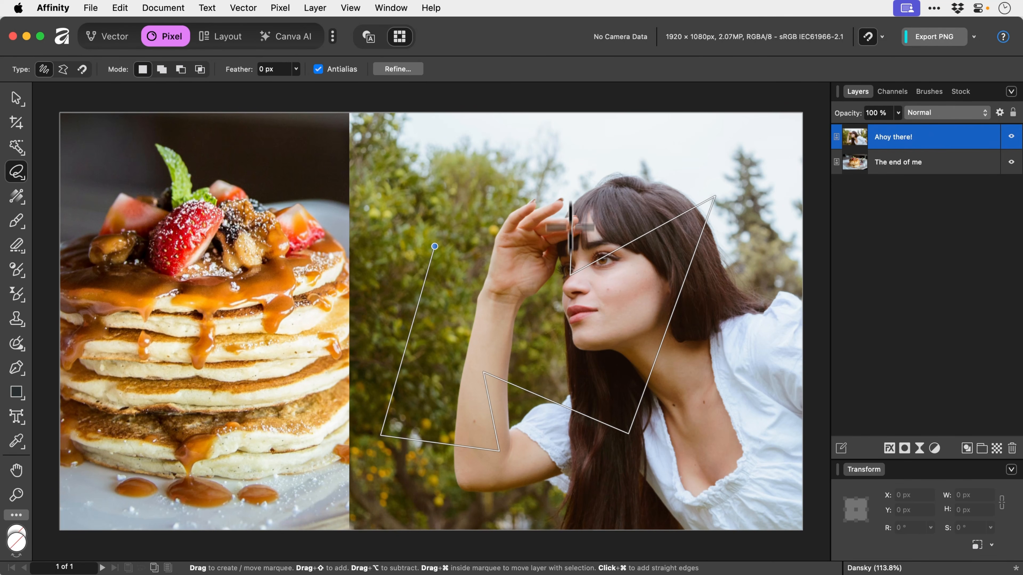
click(570, 175)
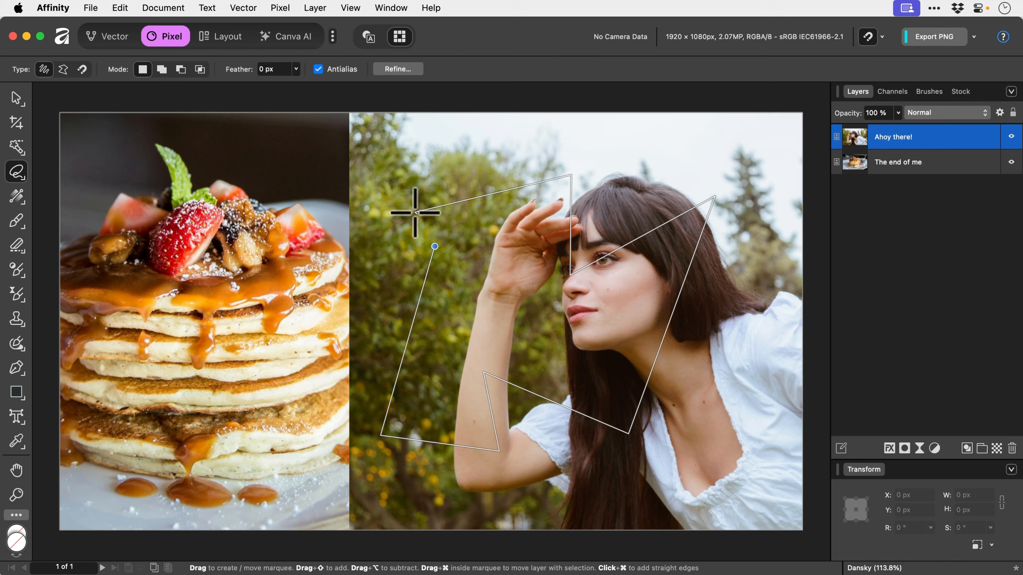
click(416, 212)
click(435, 246)
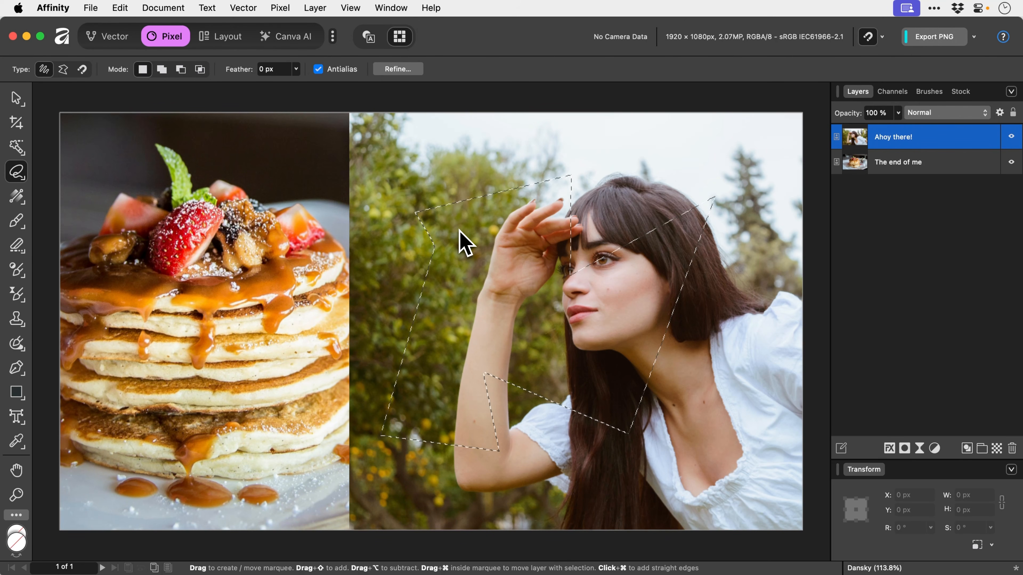
key(super+d)
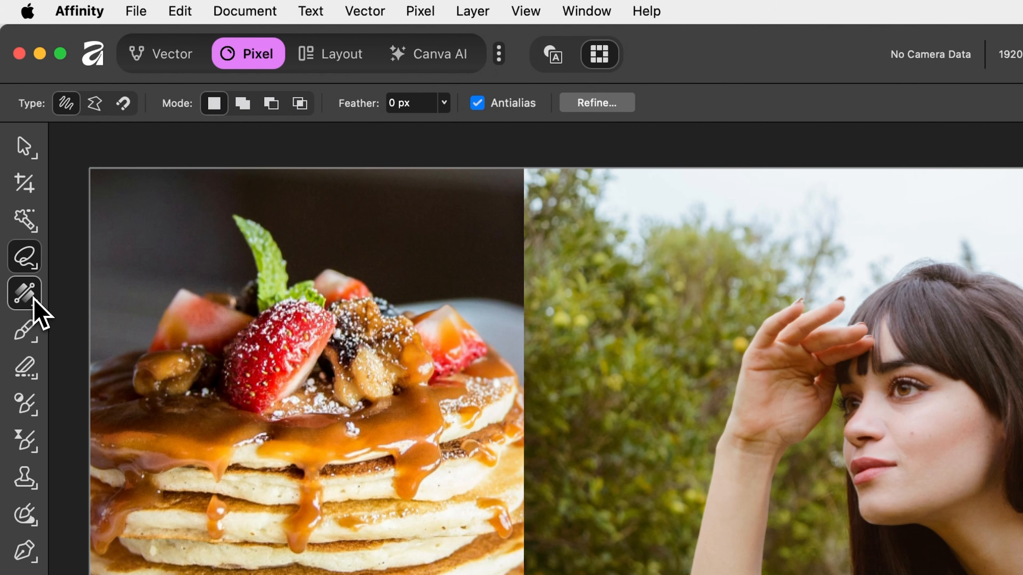
- Apply a linear gradient to the "Ahoy there!" photo with the Fill Tool, running diagonally from the upper trees to the woman's neck
click(22, 200)
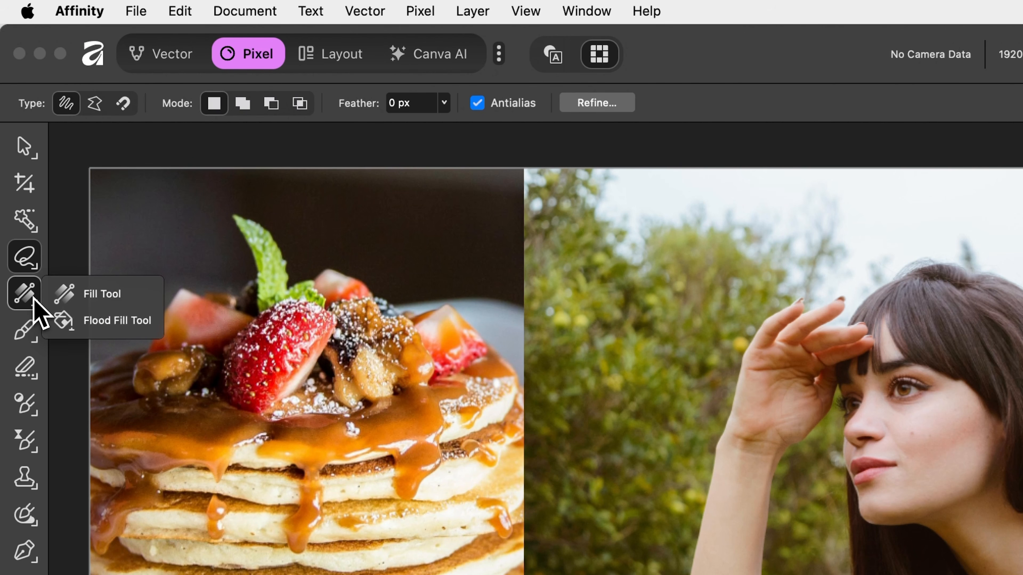
click(97, 300)
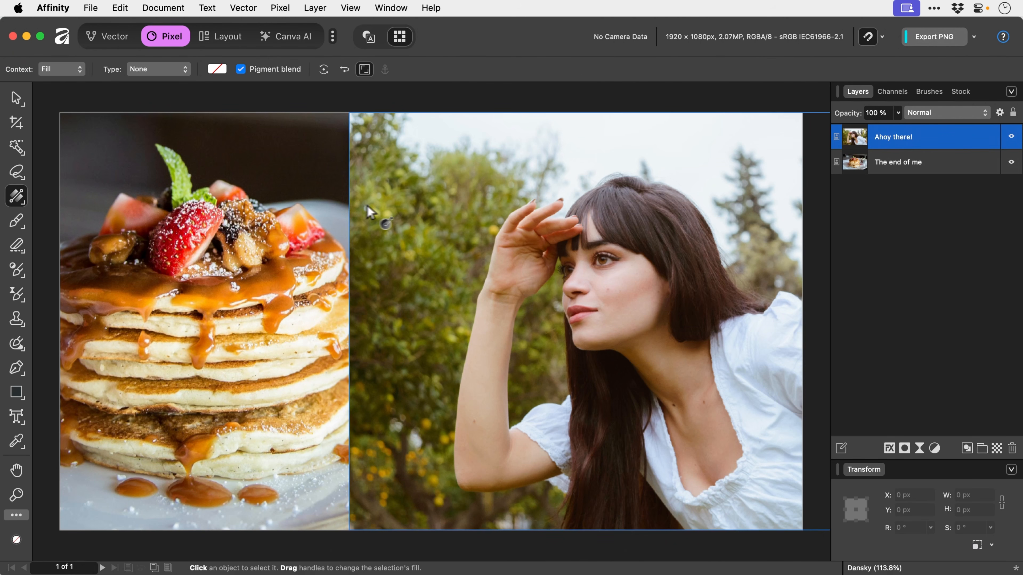
drag(566, 306, 1022, 574)
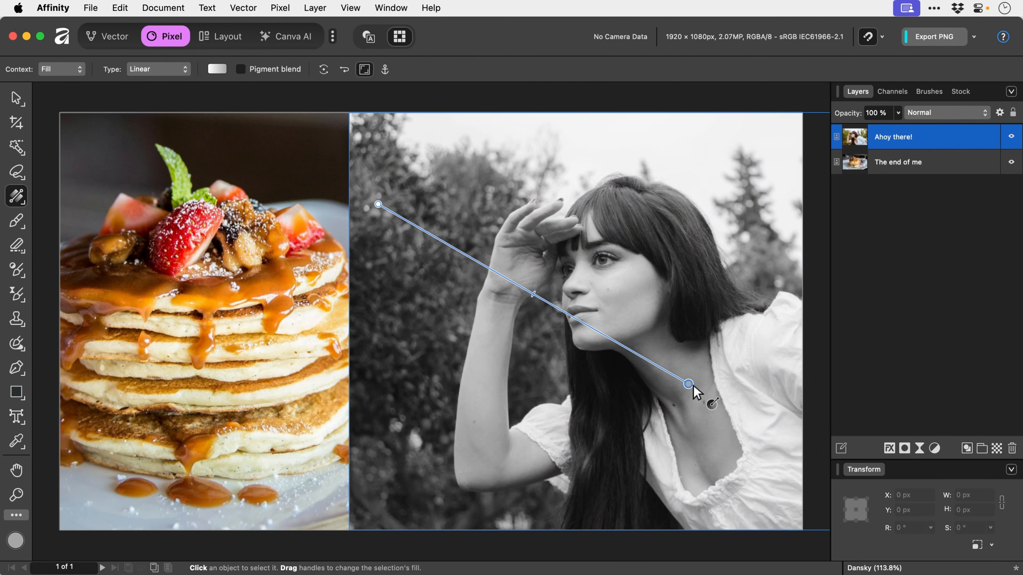
- Shorten the linear gradient so it spans only the upper trees of the woman photo, and undo the gradient fill
drag(691, 386, 435, 210)
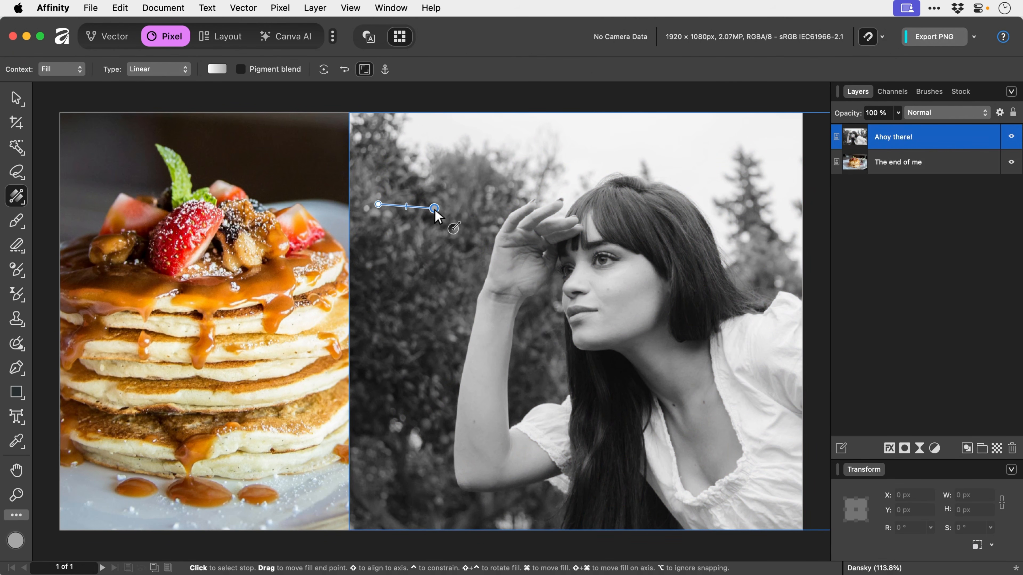
key(super+z)
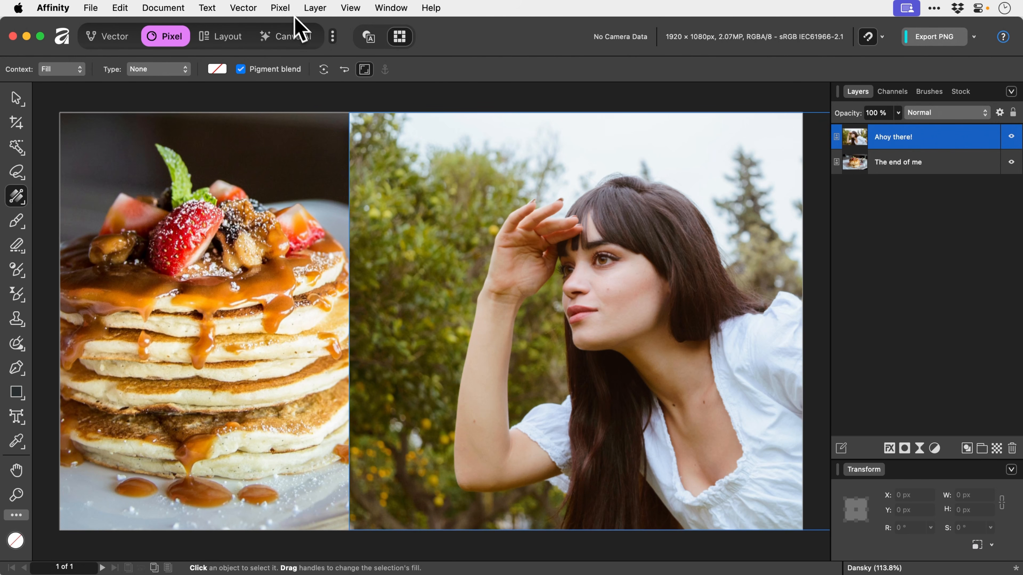
- Add a new fill layer above both photos and set its solid fill colour to EE0000
click(281, 8)
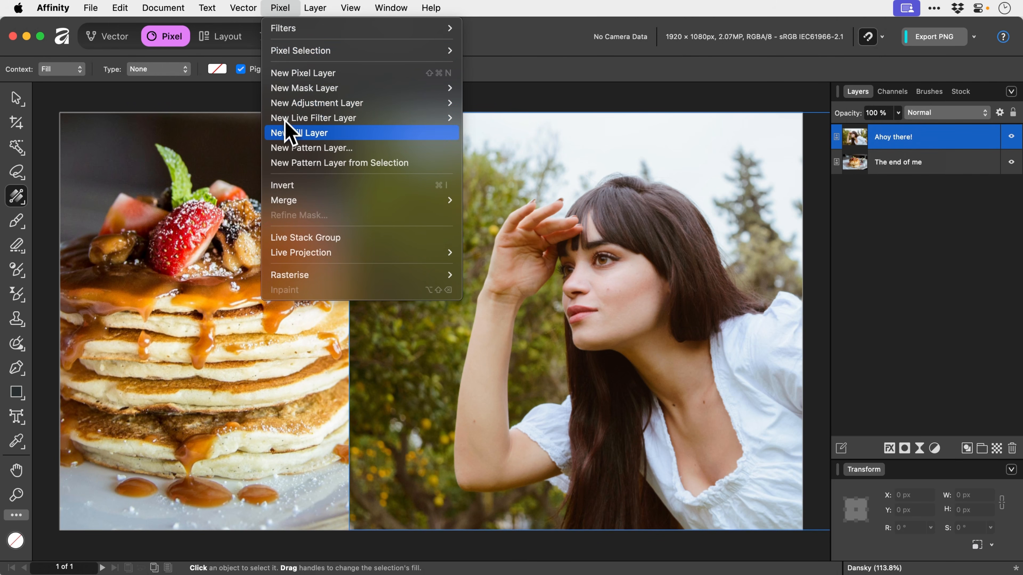
click(284, 134)
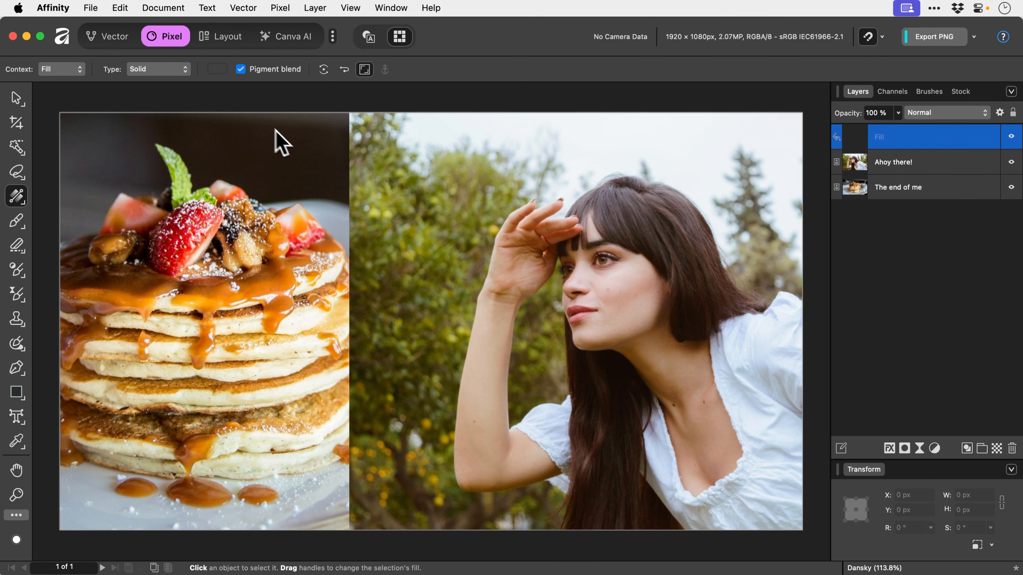
click(161, 70)
click(162, 70)
click(216, 69)
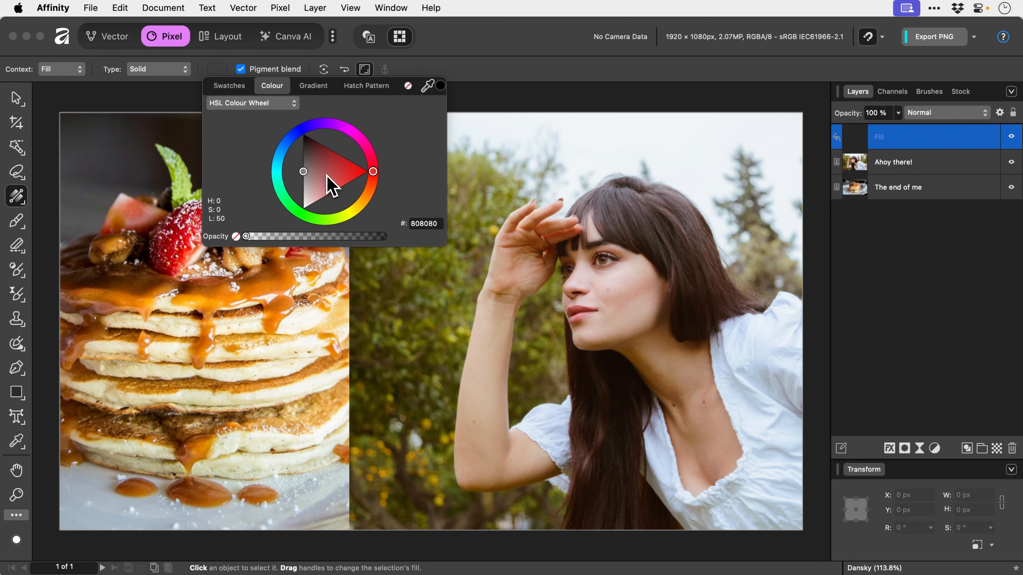
click(364, 170)
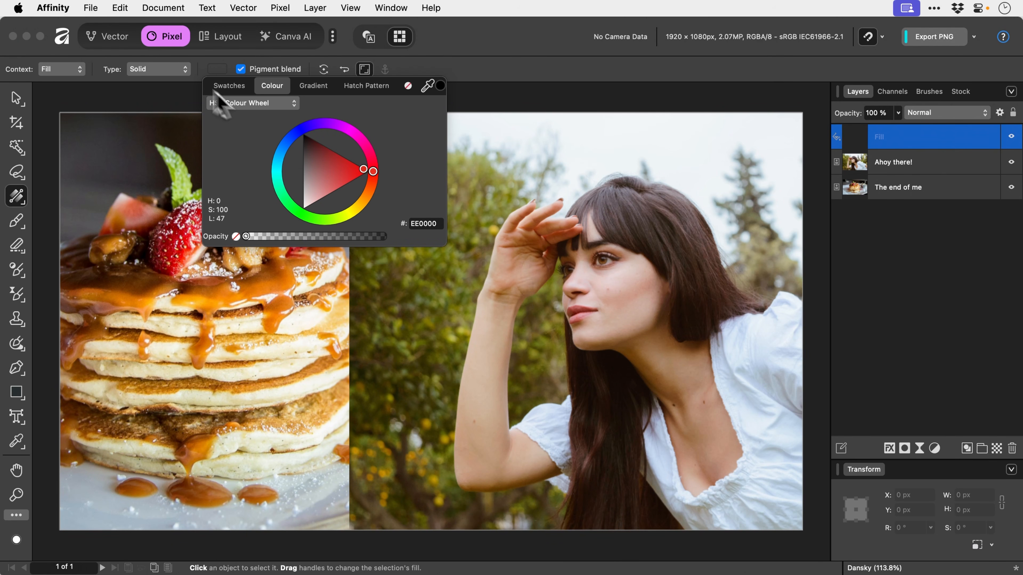
- Change the fill layer to a linear gradient running diagonally from the lower pancakes up to the woman's forehead
click(175, 70)
click(152, 84)
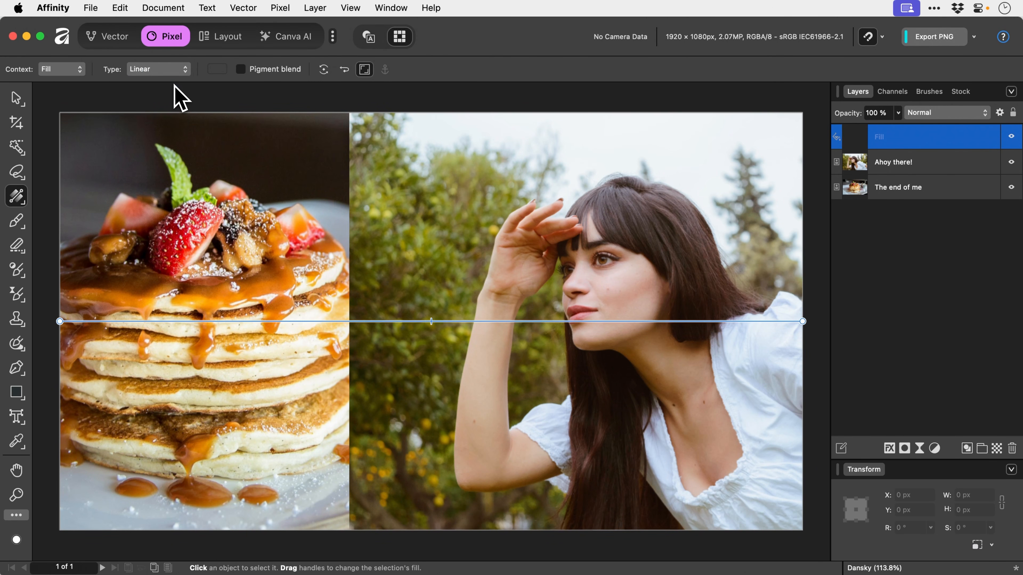
drag(226, 413, 593, 203)
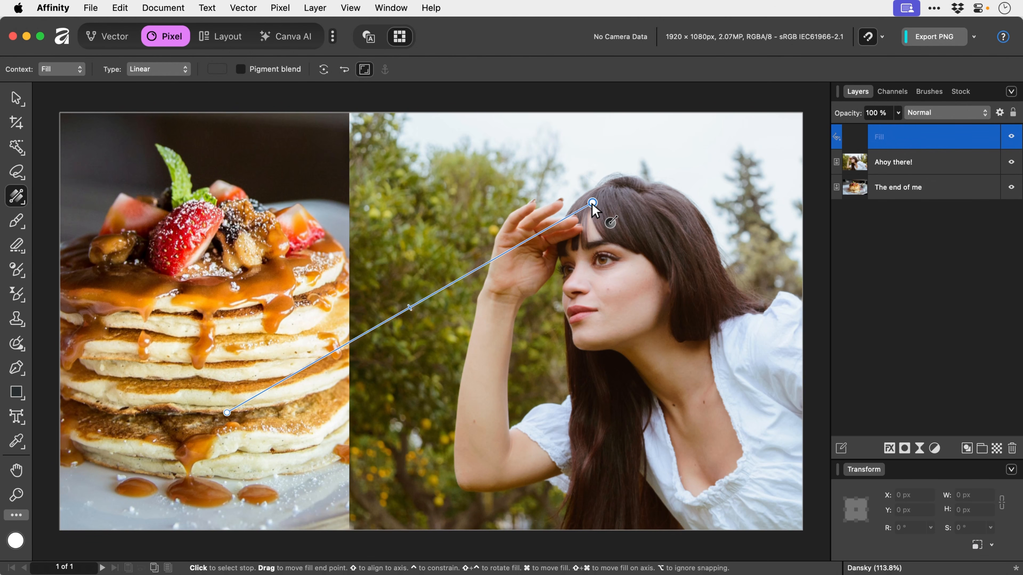
- Hide the "Ahoy there!" and "The end of me" photo layers, and choose FB3434 as the gradient end colour
click(1011, 163)
click(1012, 187)
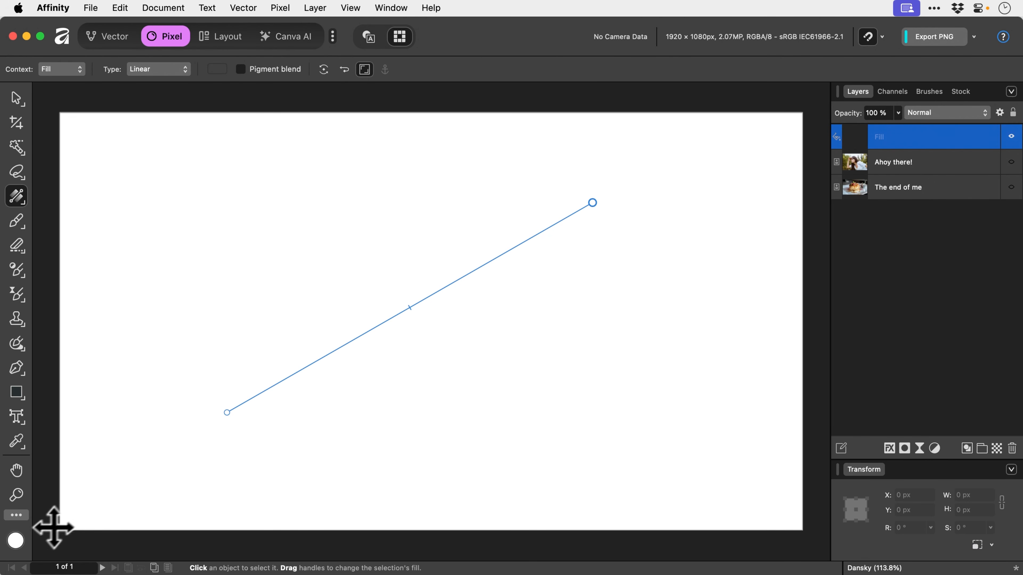
double_click(23, 542)
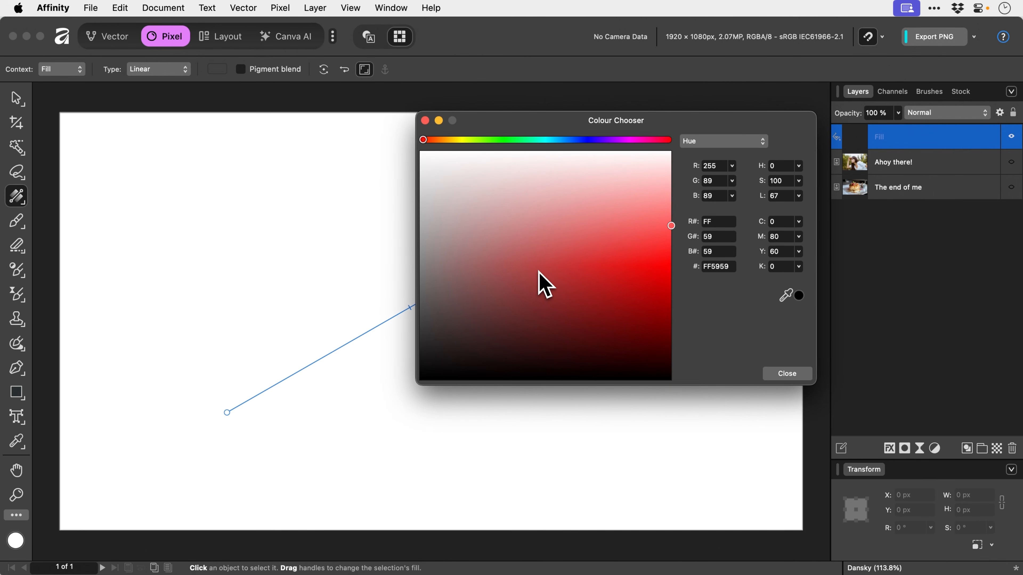
mouse_move(540, 273)
mouse_down()
mouse_move(658, 274)
mouse_move(661, 248)
mouse_up()
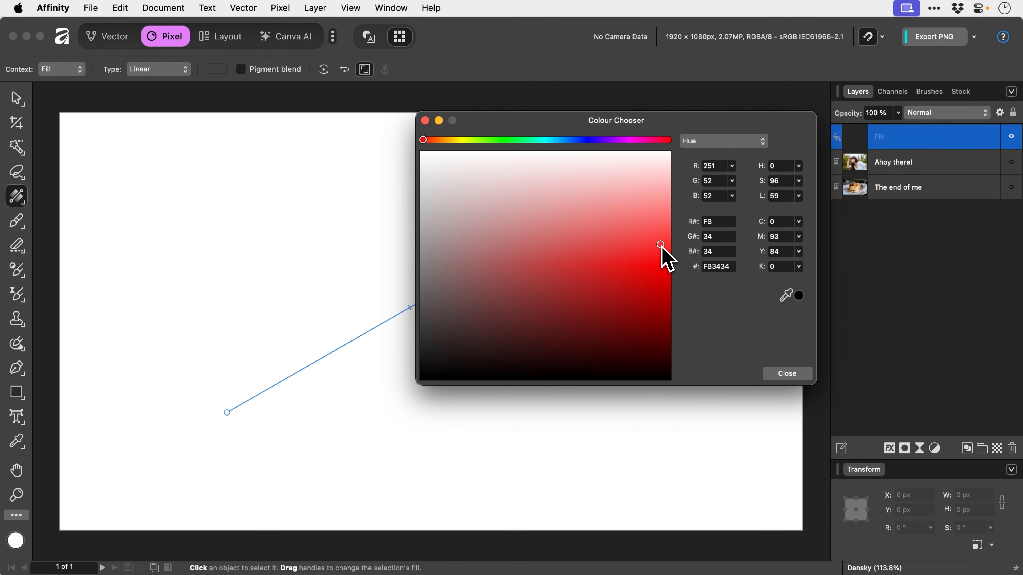
click(783, 373)
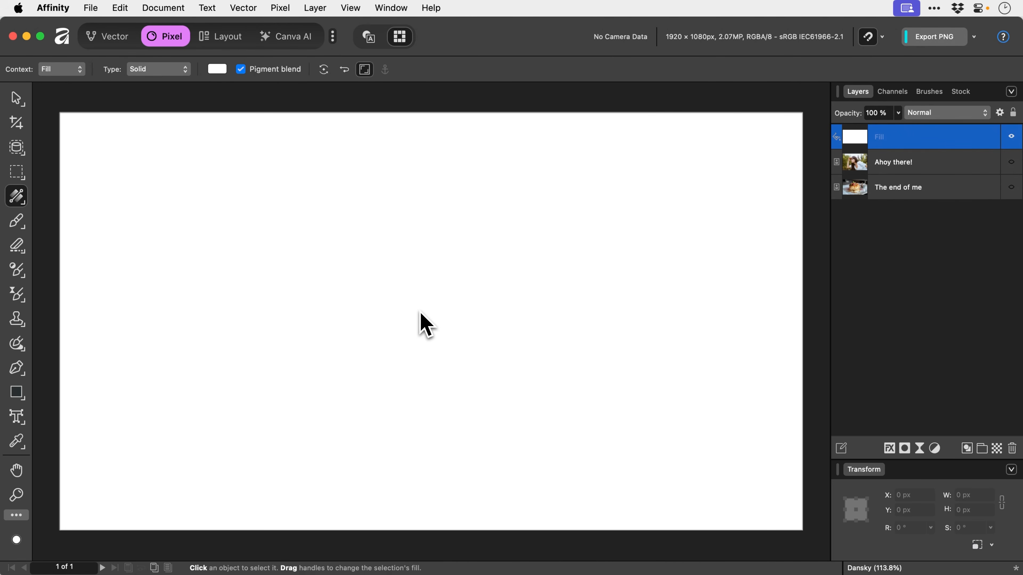
- Colour the fill layer solid red F20000, and turn it into a linear gradient rising diagonally from the canvas's lower left to its upper centre
click(217, 69)
click(366, 169)
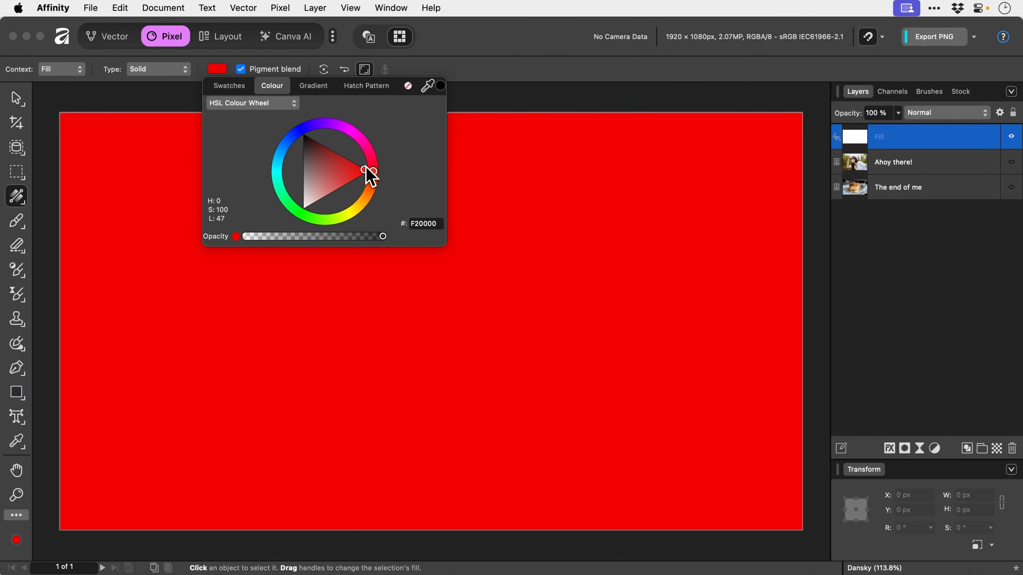
click(181, 70)
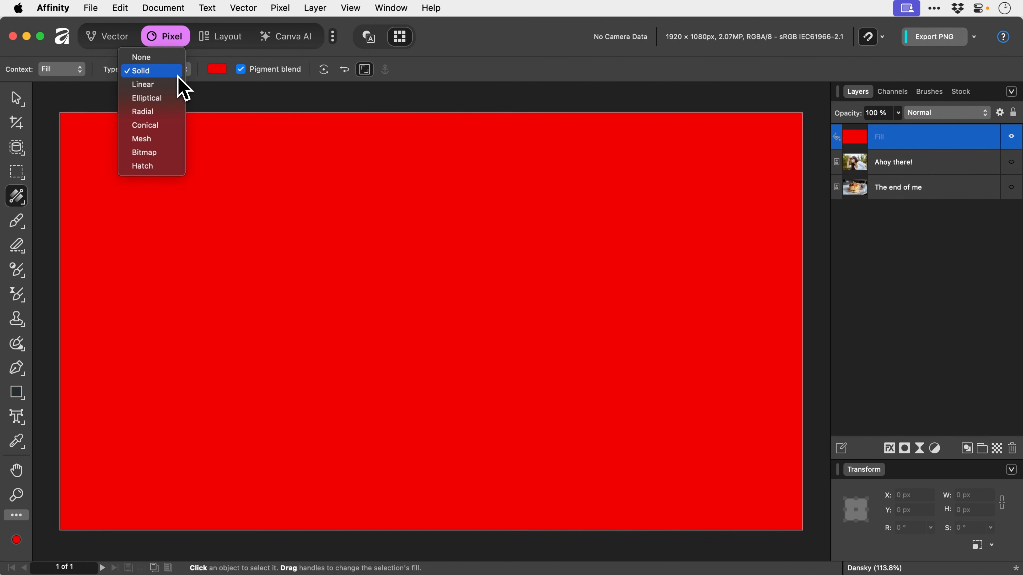
click(179, 86)
drag(174, 175, 528, 375)
drag(260, 401, 497, 199)
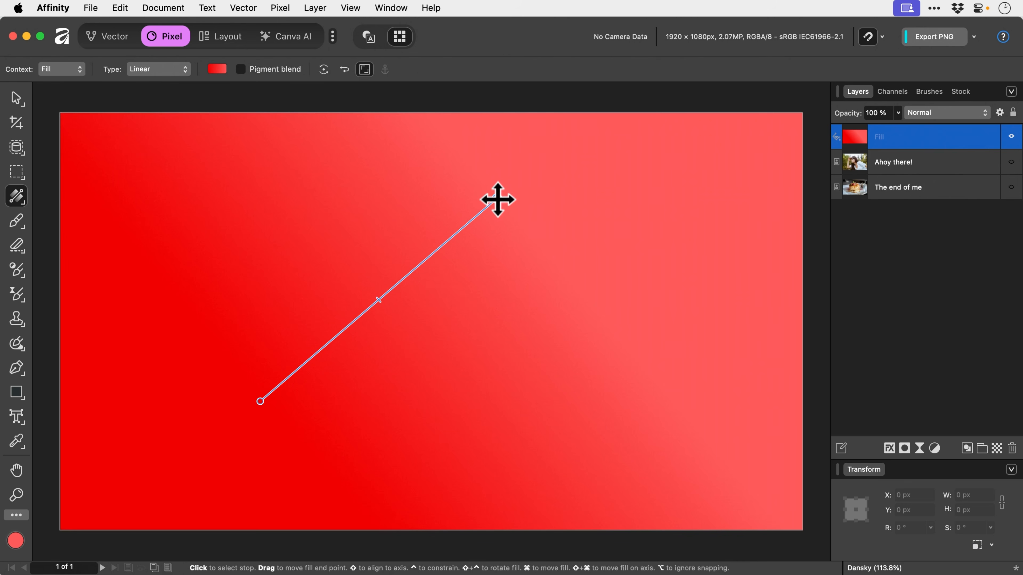
- Change the colour of the linear gradient's end stop to orange FFB05B
click(219, 69)
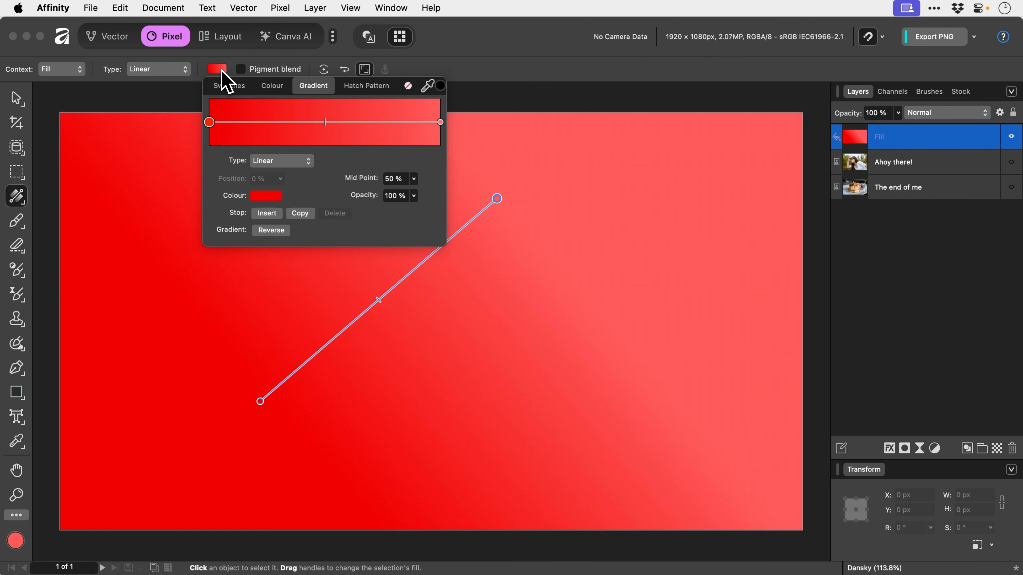
click(440, 122)
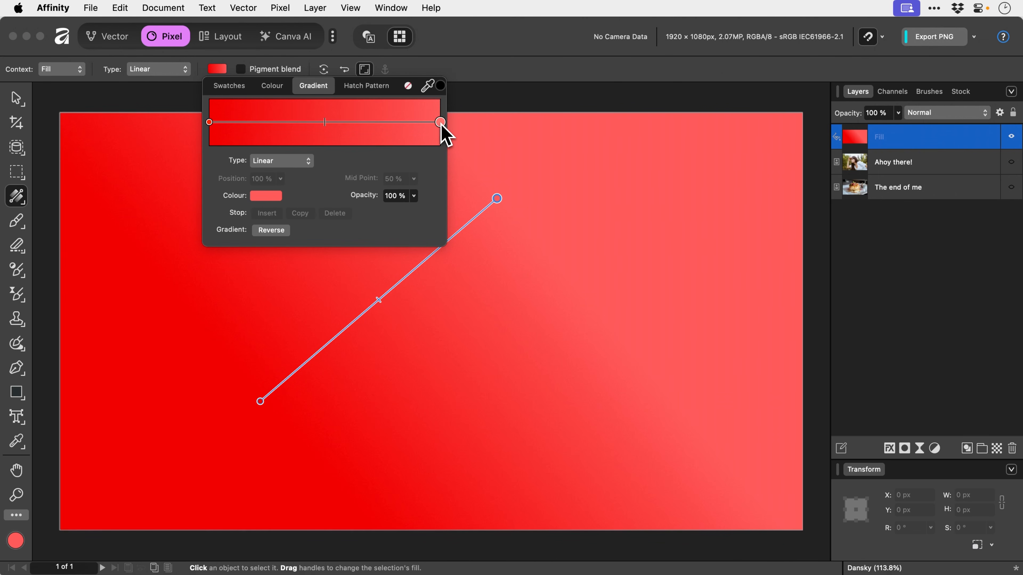
click(278, 197)
drag(354, 359, 374, 342)
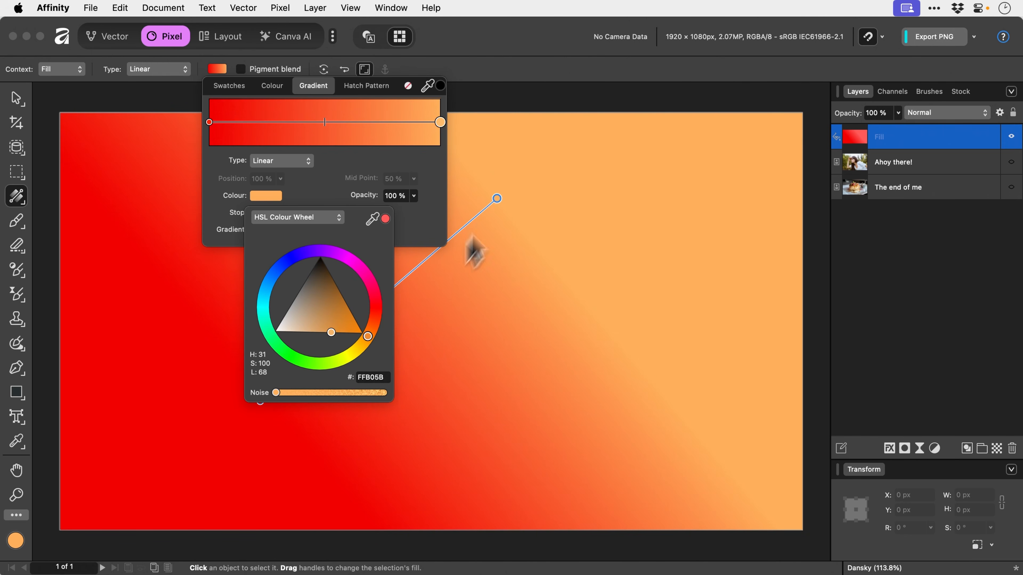
click(571, 104)
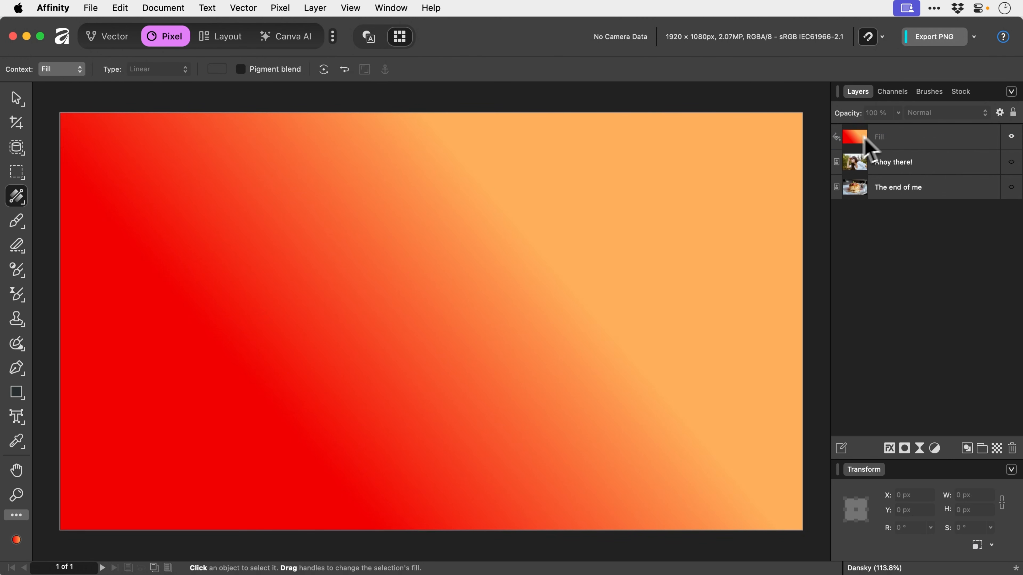
- Redraw the fill layer's gradient as a longer diagonal from lower left to upper right of the canvas, keeping the Linear type
click(880, 139)
drag(212, 198, 624, 392)
drag(206, 428, 600, 196)
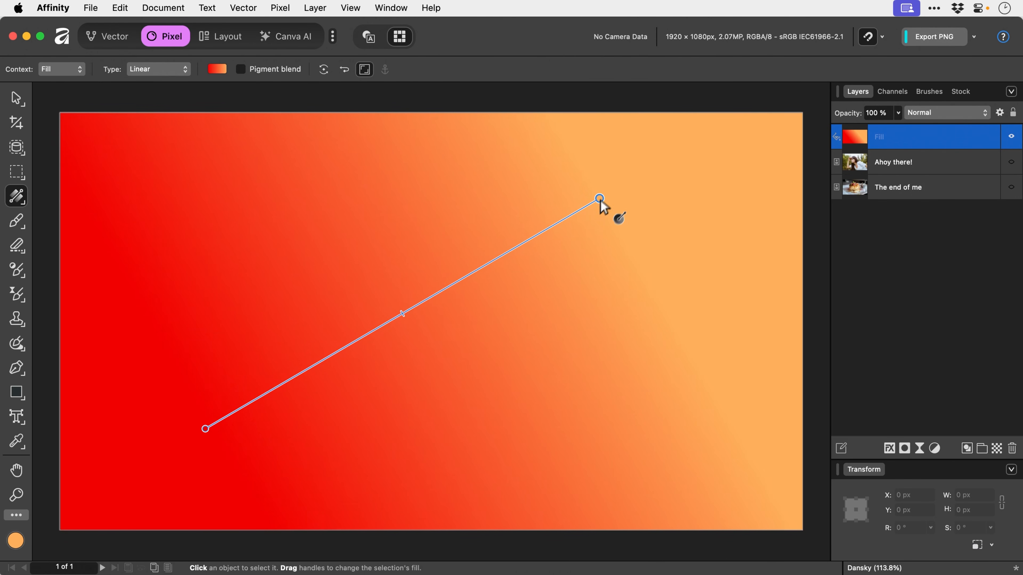
click(148, 69)
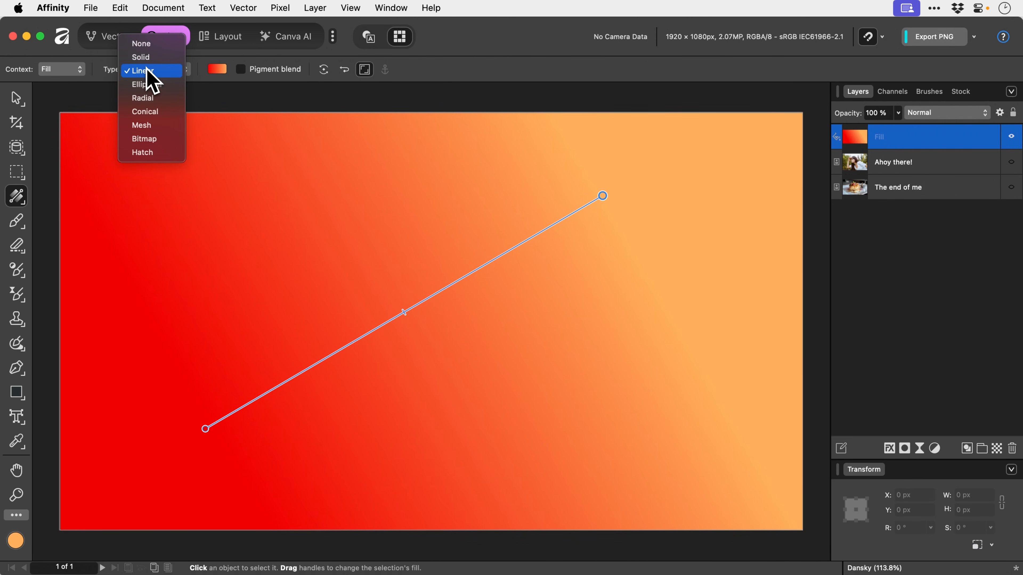
click(147, 71)
key(v)
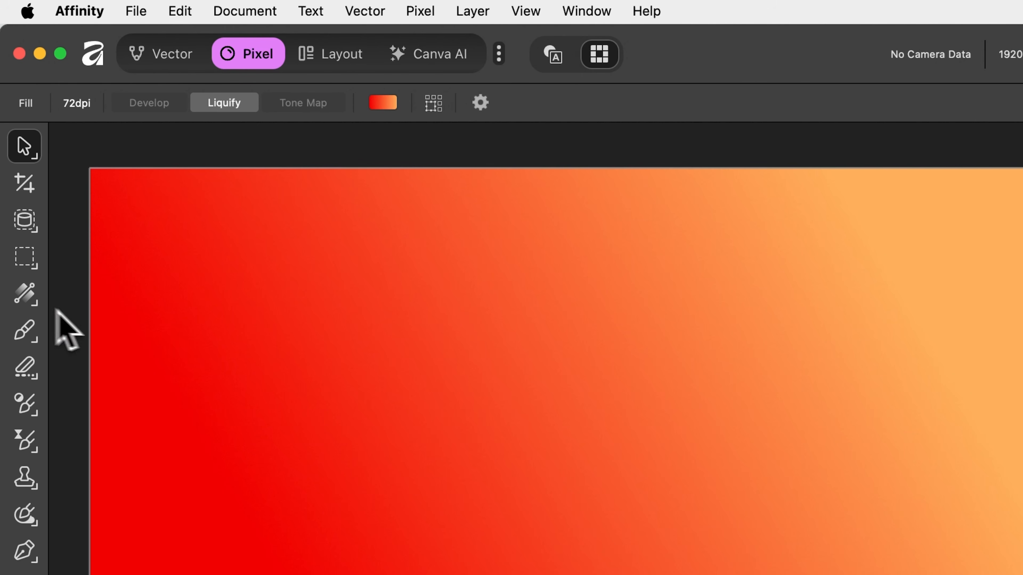
- Switch to the Flood Fill Tool and add an empty pixel layer above the fill layer
click(20, 205)
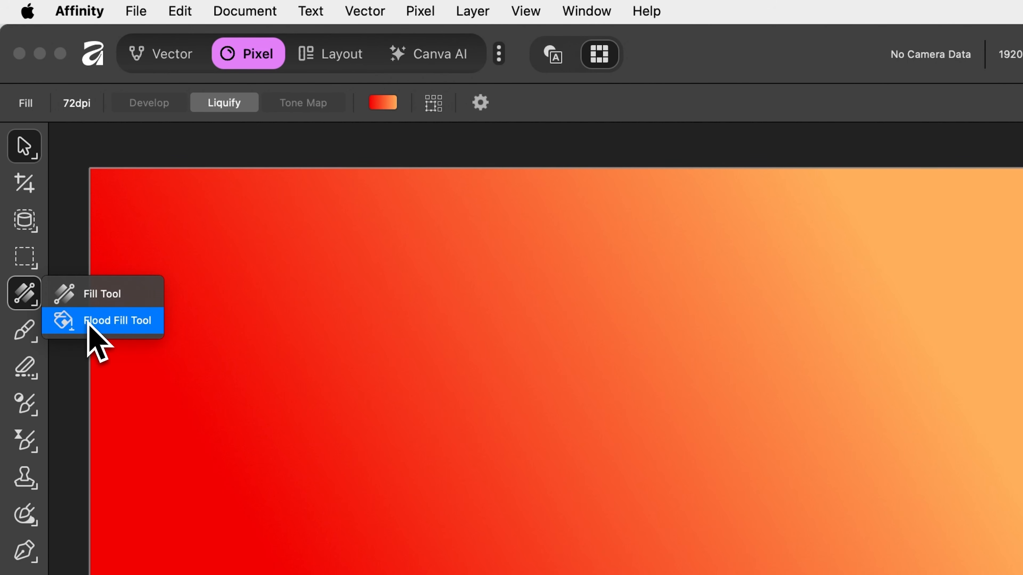
click(96, 321)
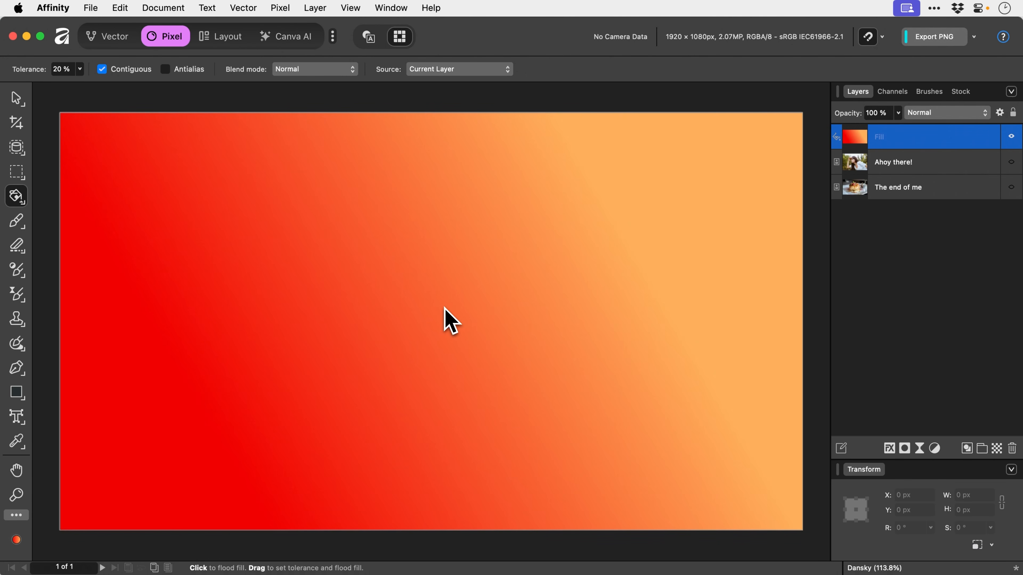
click(996, 448)
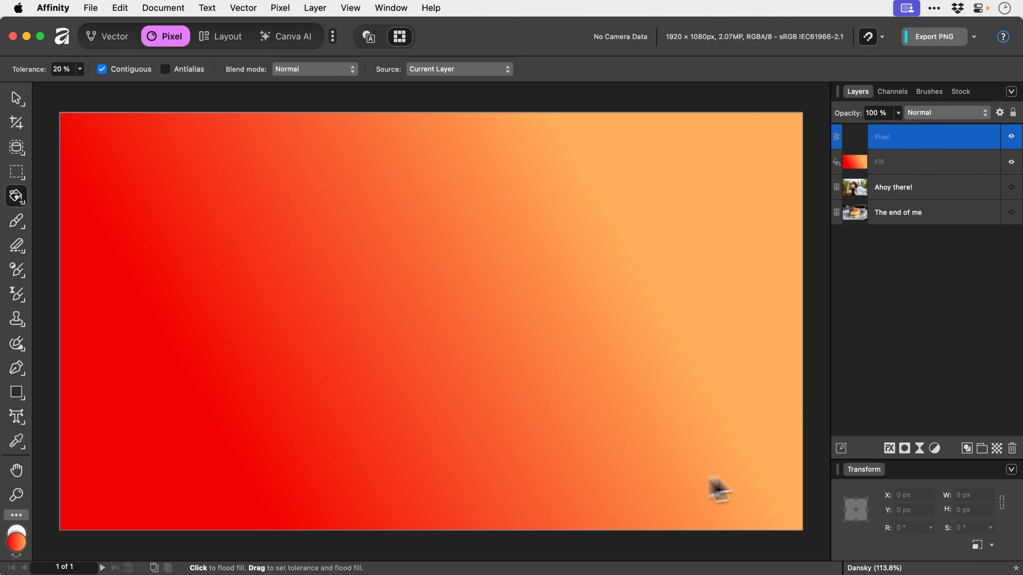
- Set the fill colour to grey 696868 and flood the new pixel layer with it
click(22, 547)
click(572, 290)
click(467, 347)
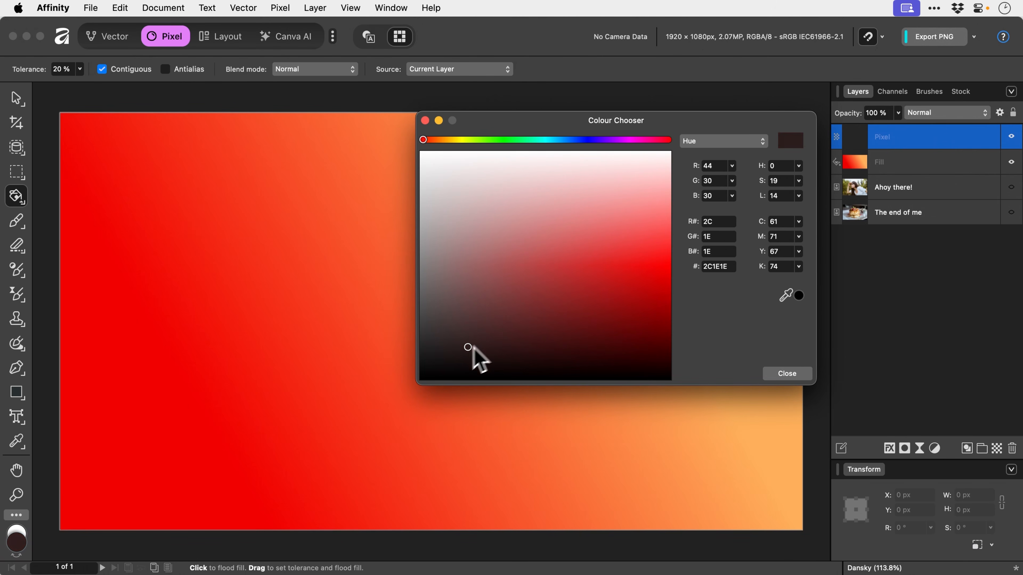
drag(473, 346, 424, 293)
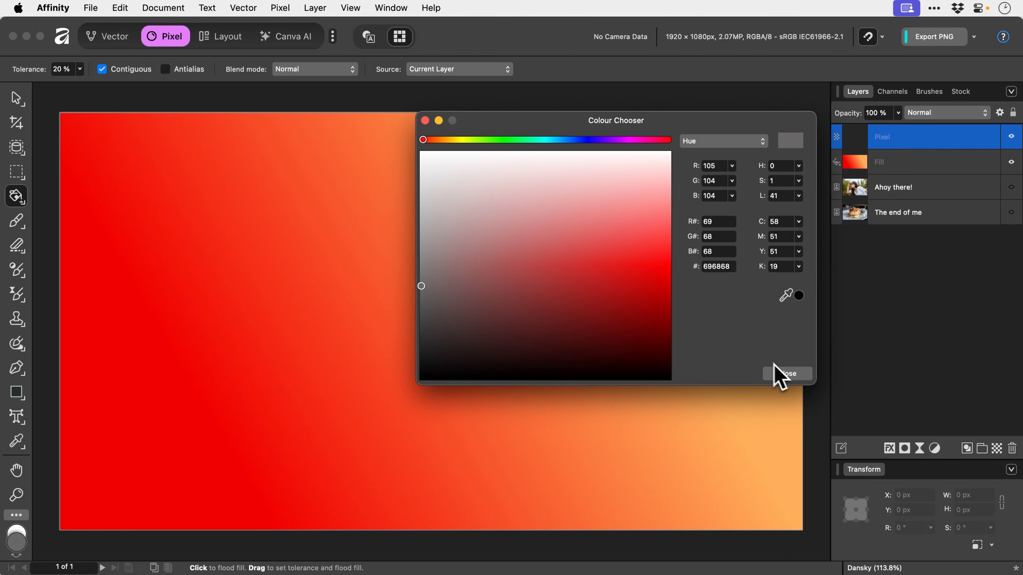
click(788, 375)
click(428, 271)
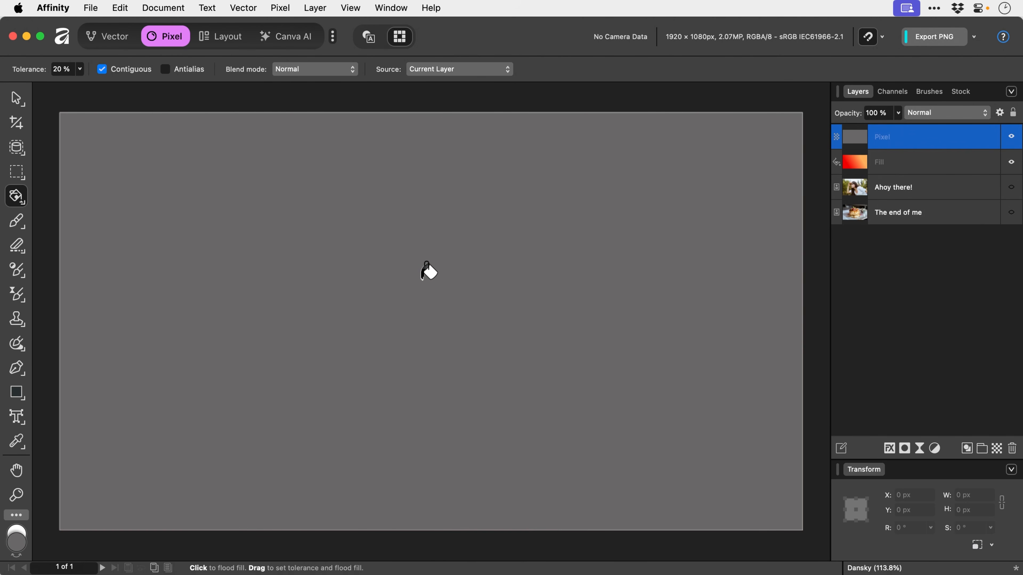
key(v)
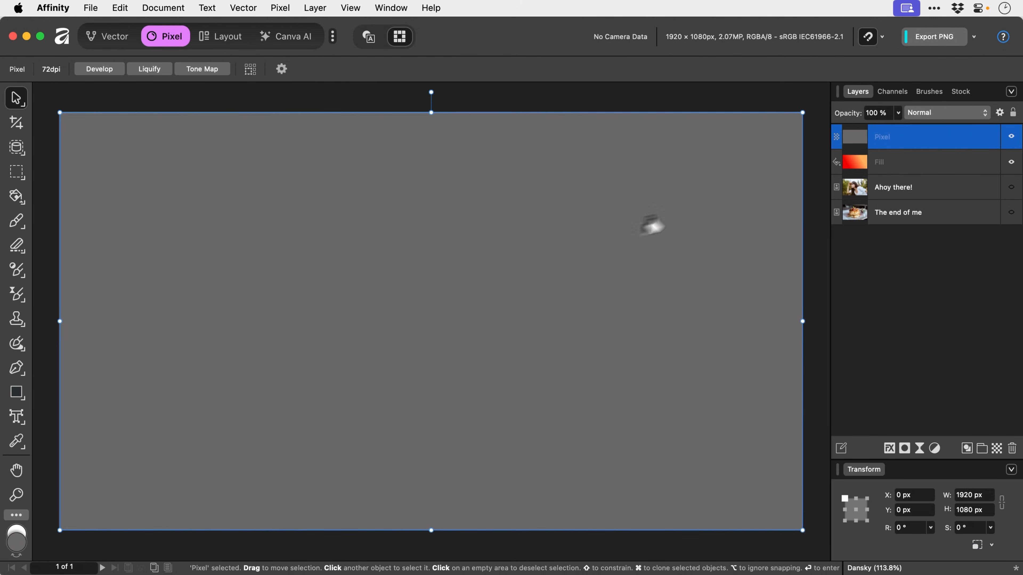
- Delete the pixel and fill layers, and make both photo layers visible again
shift+click(886, 171)
key(Delete)
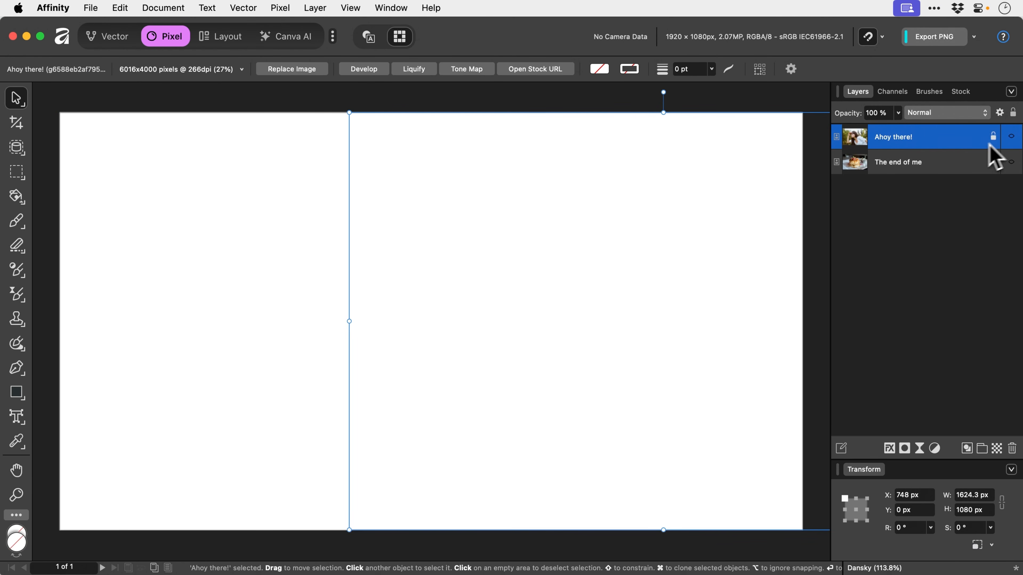
click(1010, 137)
click(1010, 162)
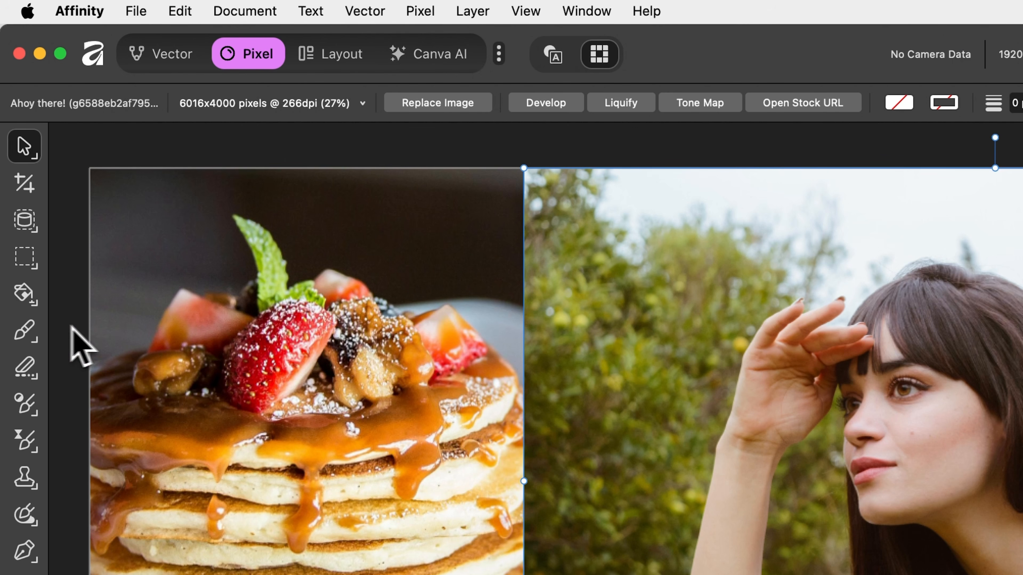
- Switch to the Paint Brush Tool and choose the 128 px Round Brush from the Basic brush category
click(28, 334)
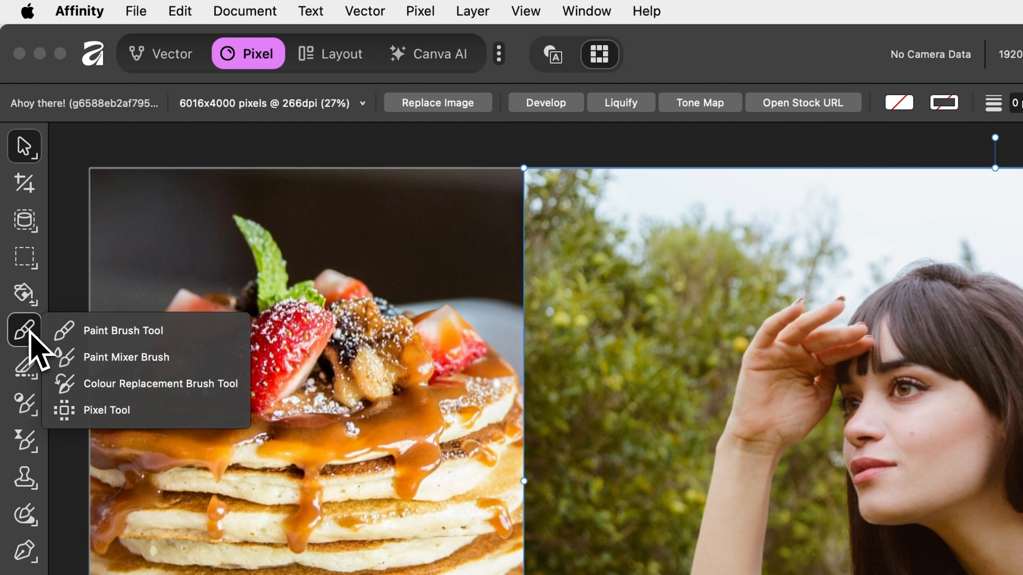
click(97, 335)
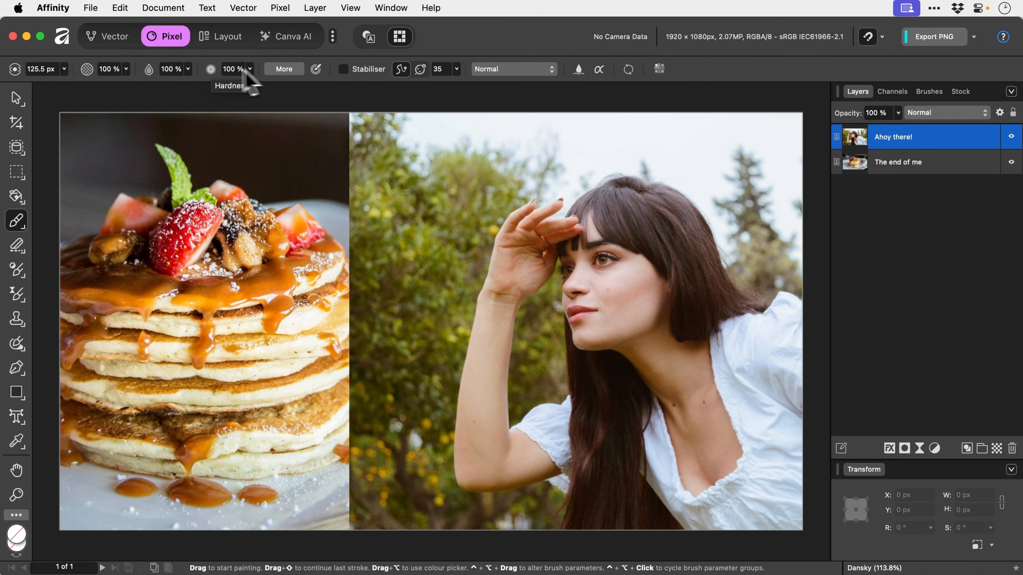
click(927, 92)
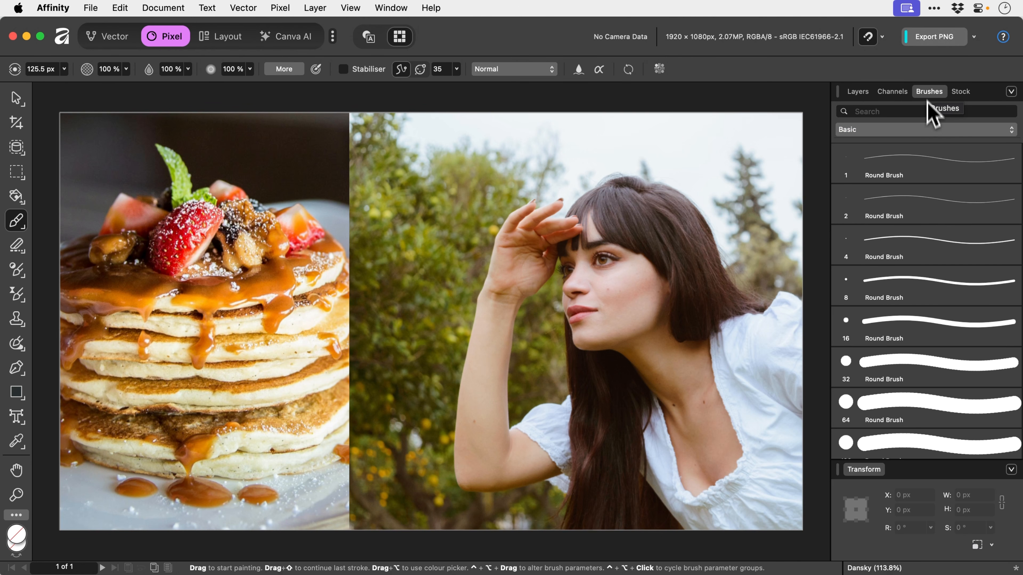
click(926, 130)
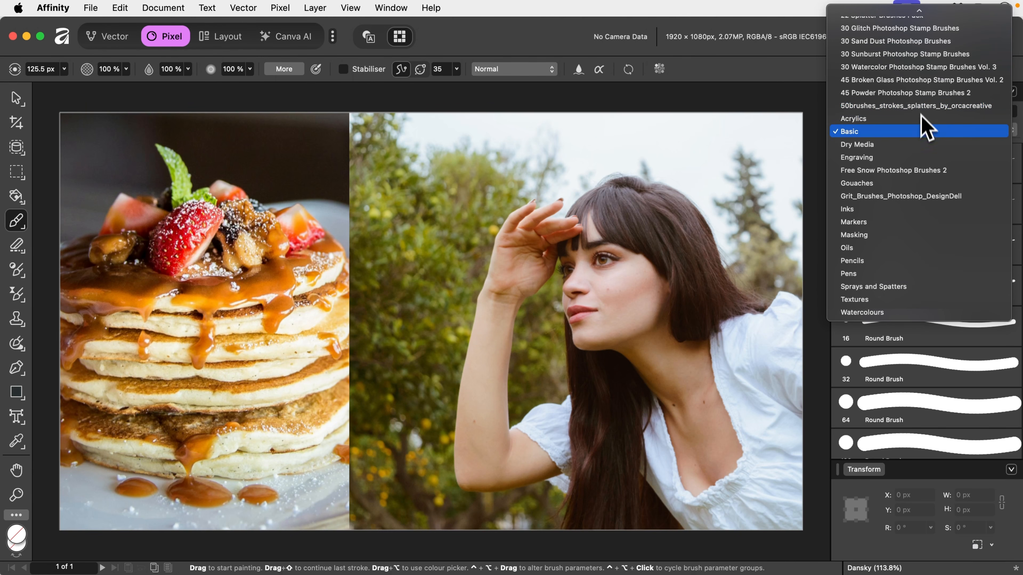
click(924, 131)
scroll(924, 285, down, 2)
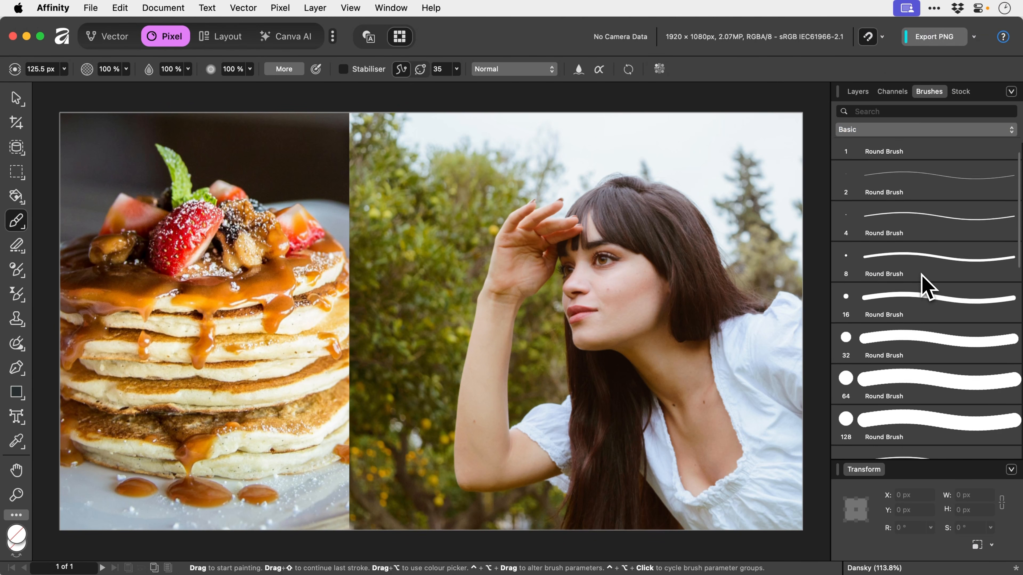
click(919, 393)
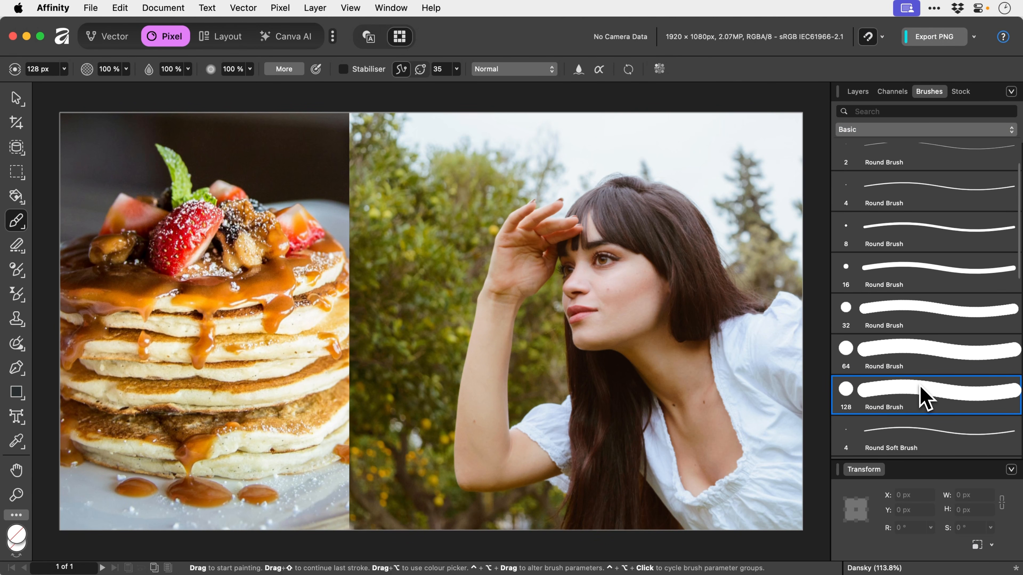
- Try the 394 px Round Light Brush, and settle on the 128 px Round Soft Brush
scroll(919, 389, down, 6)
scroll(919, 386, down, 5)
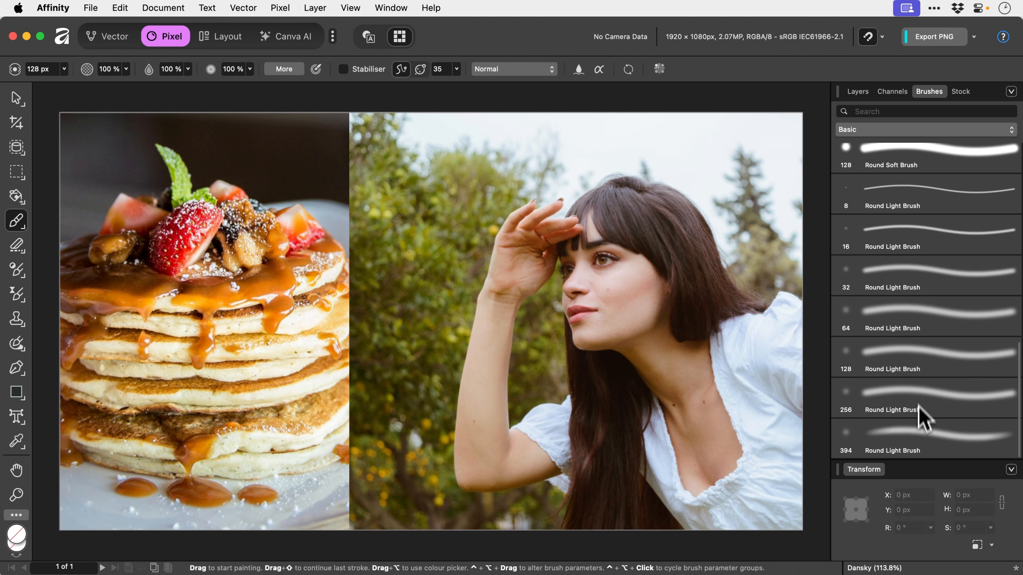
click(917, 433)
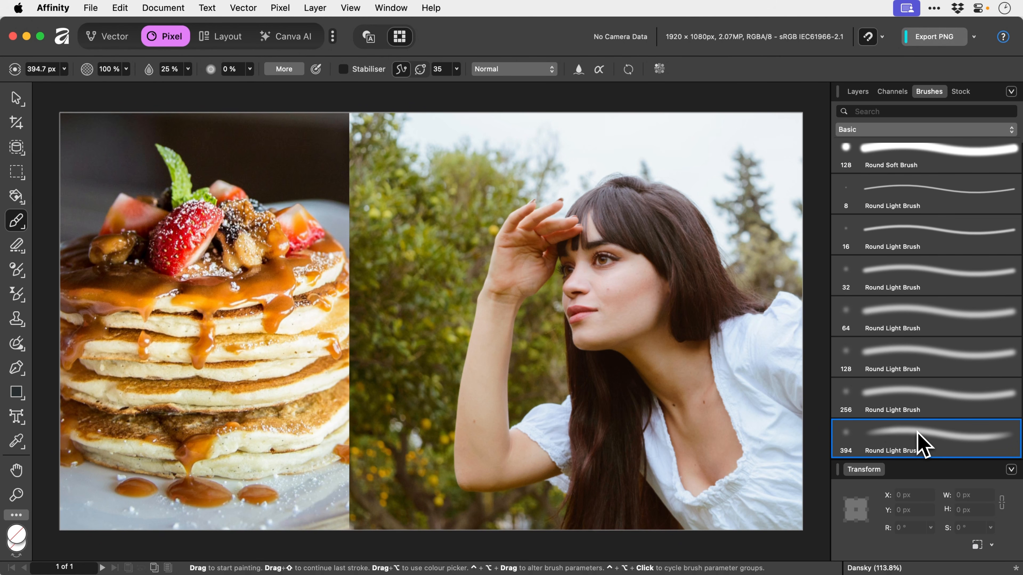
scroll(920, 441, up, 4)
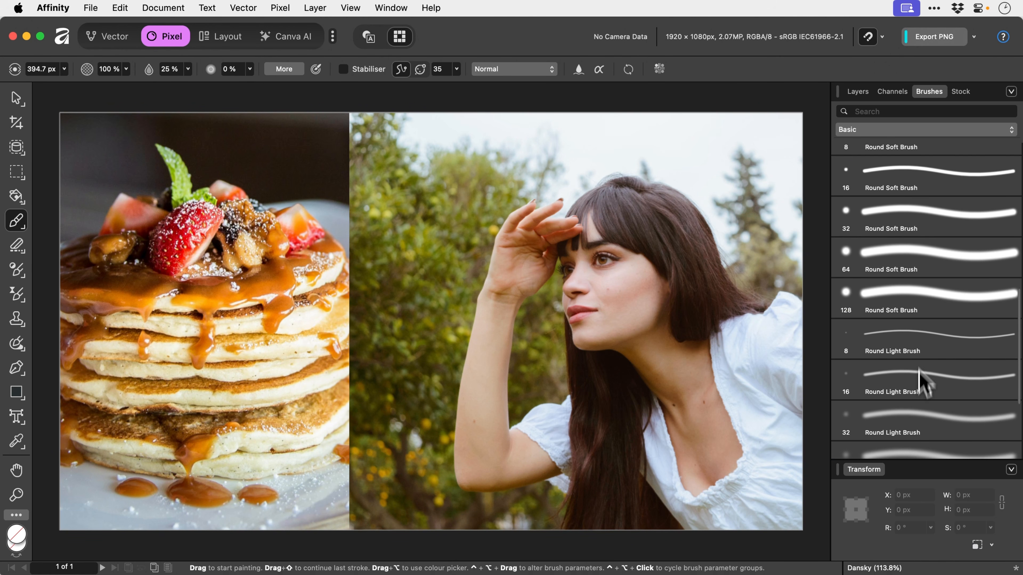
click(922, 312)
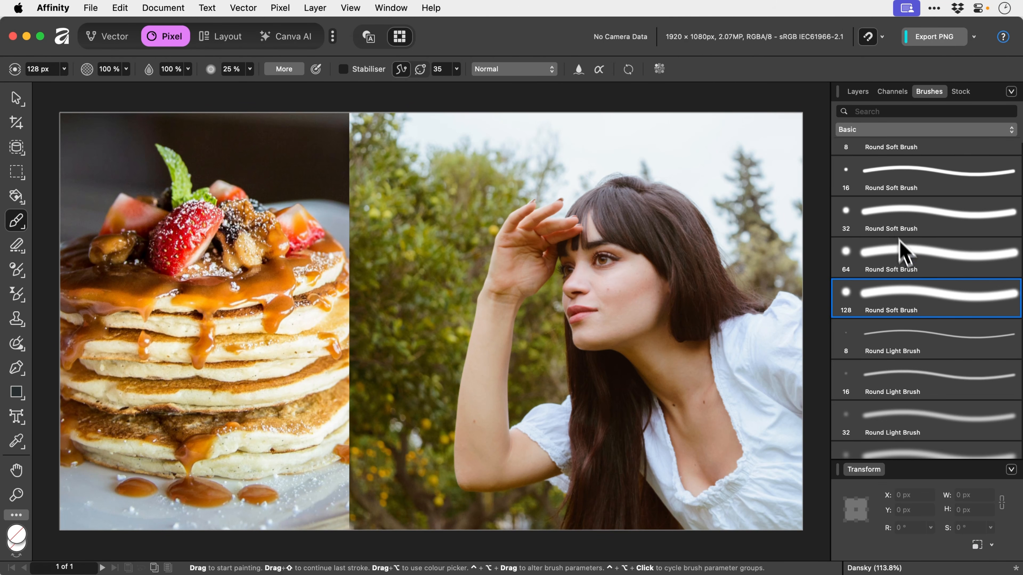
- Paint a white soft looping stroke over the bushes and the woman's hand, and undo it
click(857, 92)
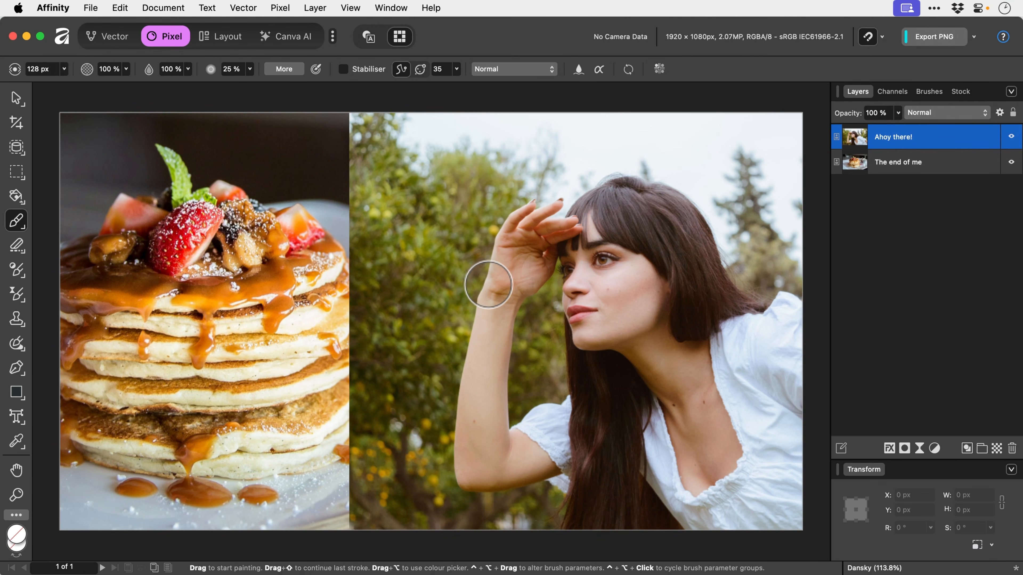
mouse_move(487, 284)
mouse_down()
mouse_move(491, 342)
mouse_move(450, 215)
mouse_move(414, 334)
mouse_move(566, 252)
mouse_move(584, 229)
mouse_up()
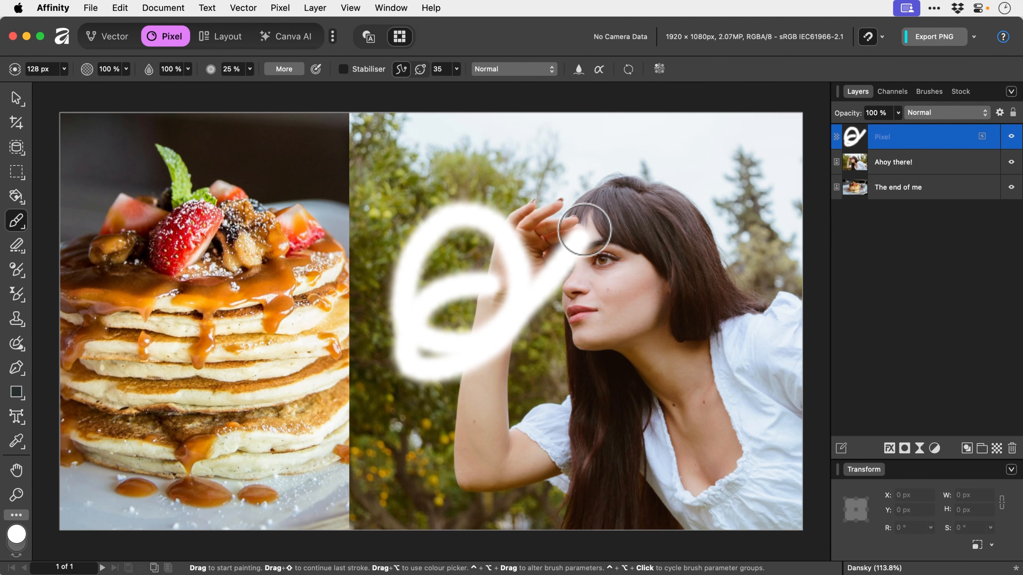
key(super+z)
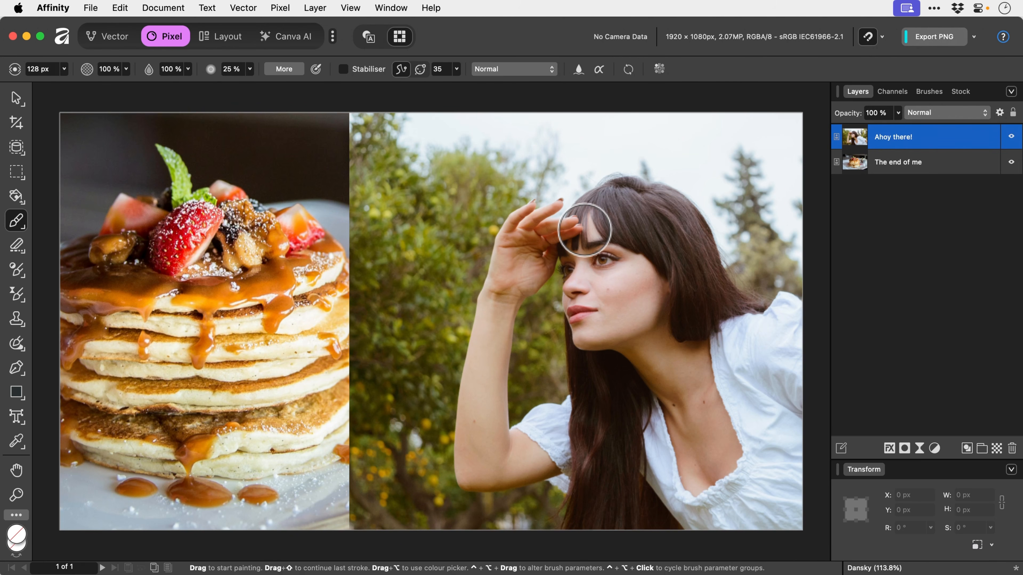
- Look at the rasterise commands for the woman's photo layer without applying any, and paint and undo a white scribble across both photos
right_click(916, 145)
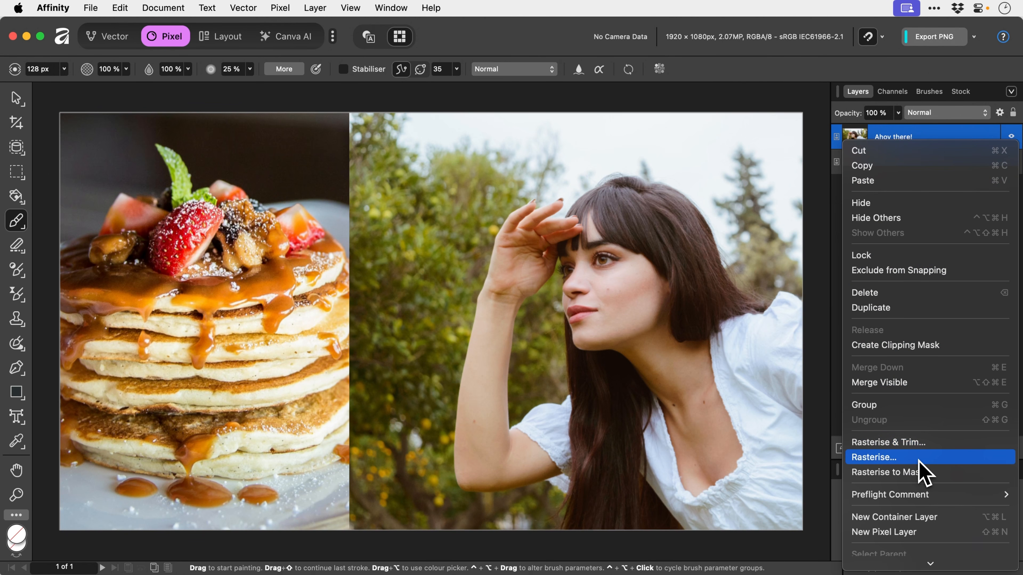
click(600, 266)
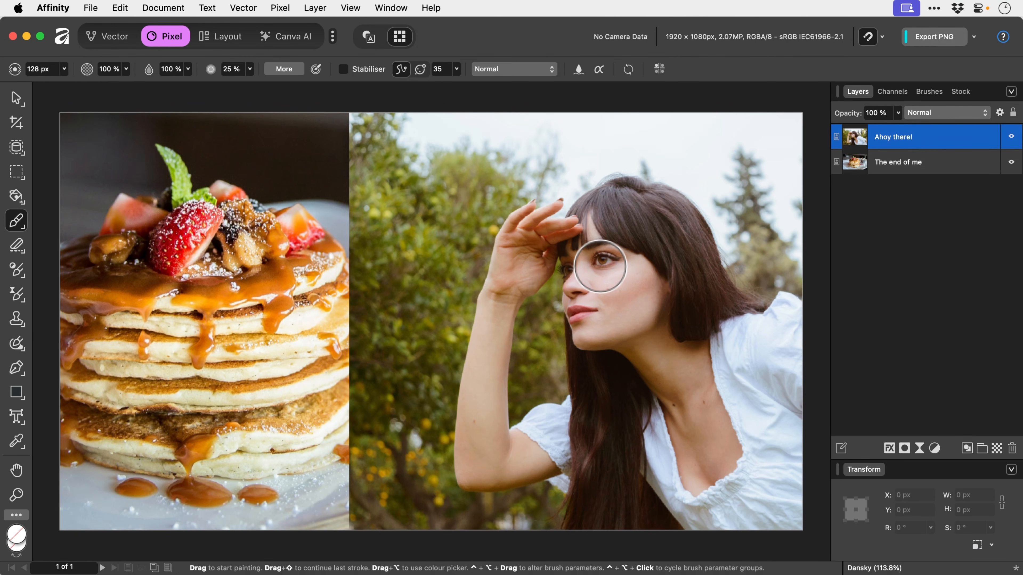
mouse_move(241, 261)
mouse_down()
mouse_move(347, 253)
mouse_move(374, 361)
mouse_move(601, 261)
mouse_move(605, 373)
mouse_move(667, 291)
mouse_move(639, 333)
mouse_move(317, 414)
mouse_move(370, 274)
mouse_move(368, 287)
mouse_move(432, 308)
mouse_move(404, 378)
mouse_move(617, 271)
mouse_move(569, 363)
mouse_move(272, 223)
mouse_move(426, 277)
mouse_move(590, 288)
mouse_move(267, 176)
mouse_move(426, 255)
mouse_move(458, 247)
mouse_move(441, 285)
mouse_up()
key(x)
key(super+z)
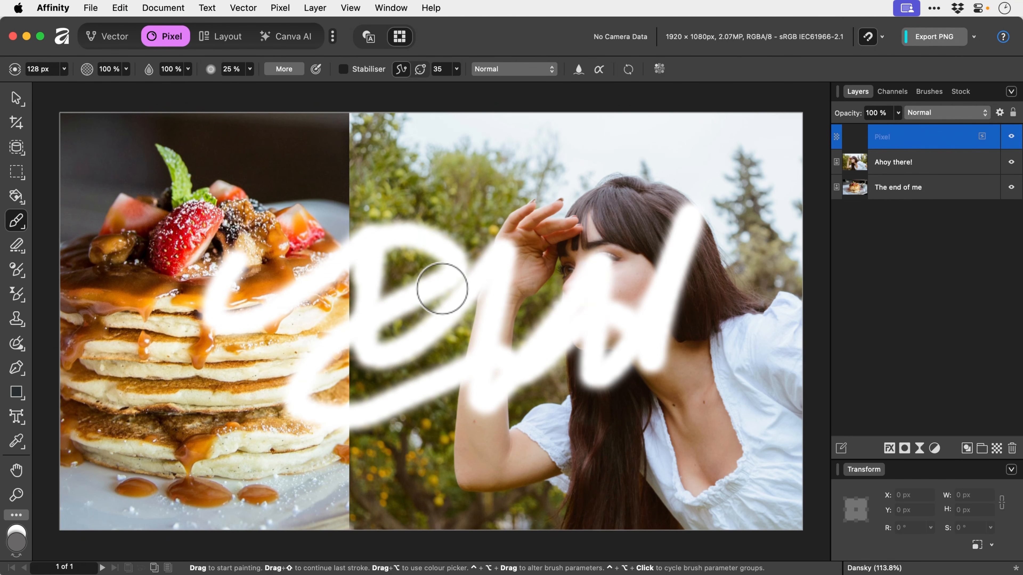
key(super+z)
key(super+z)
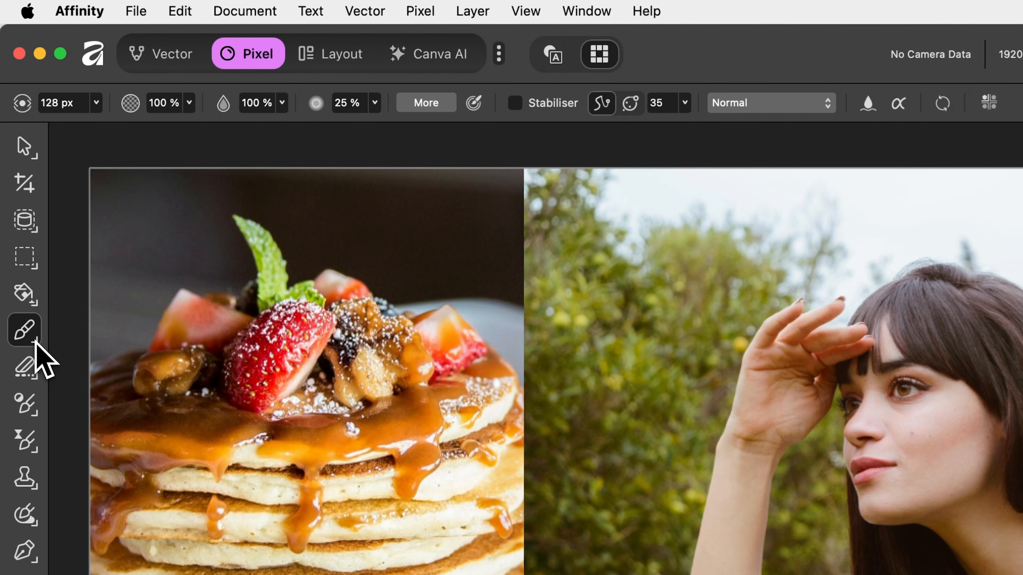
- Switch to the Paint Mixer Brush, smear the woman's forearm toward her hand, and undo the smear
click(24, 228)
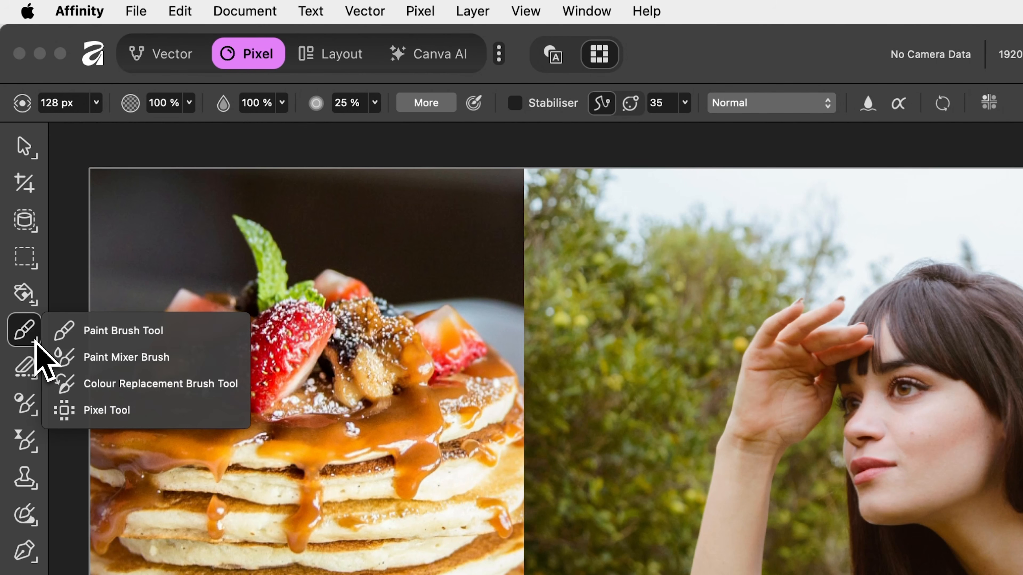
click(97, 358)
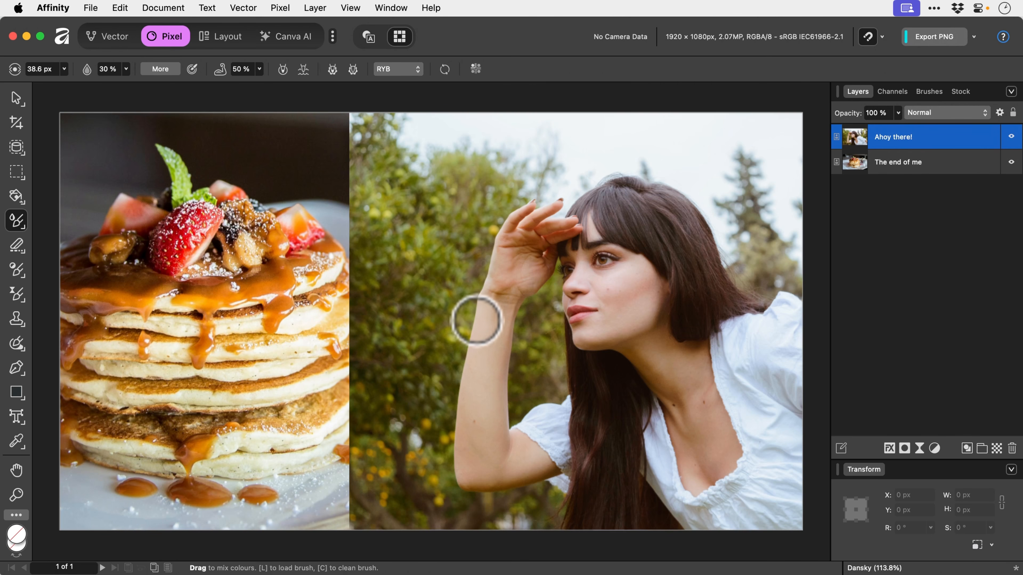
mouse_move(475, 320)
mouse_down()
mouse_move(462, 393)
mouse_move(503, 232)
mouse_move(487, 270)
mouse_move(499, 236)
mouse_move(492, 256)
mouse_up()
key(super+z)
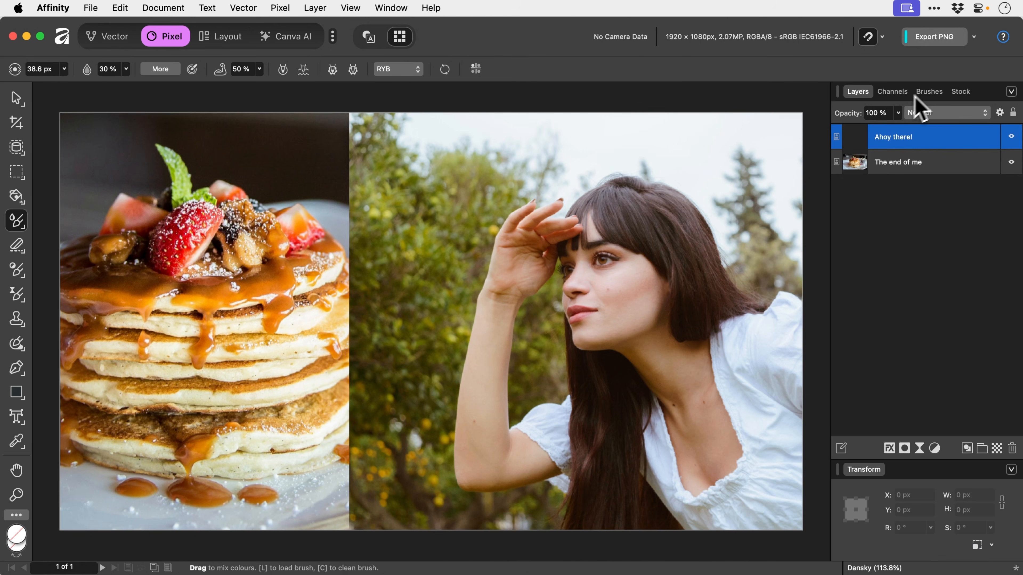
- Choose the 128 px Gradual Acrylic Cotton Paper 01 brush from the Acrylics category
click(928, 91)
click(925, 130)
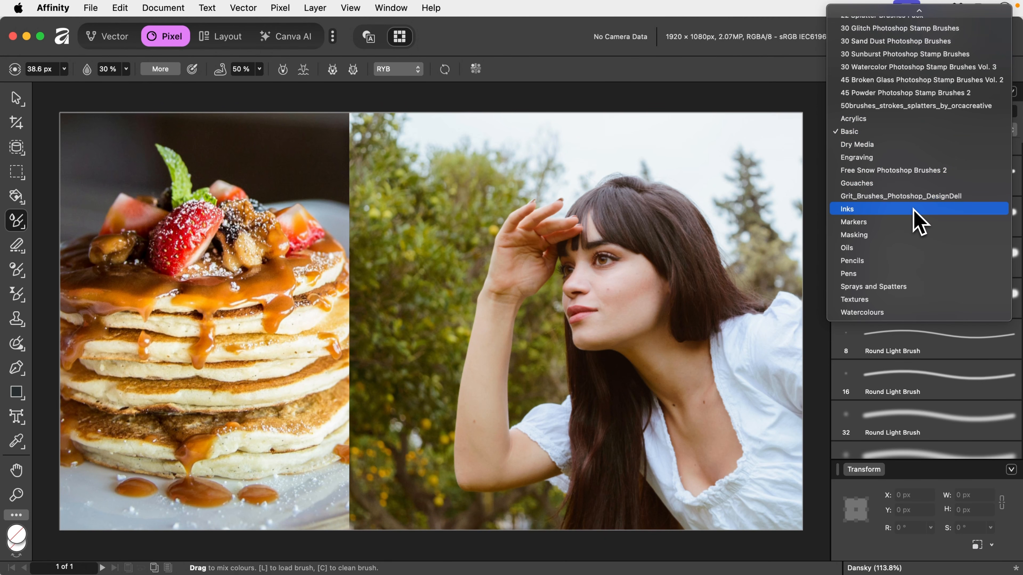
click(915, 118)
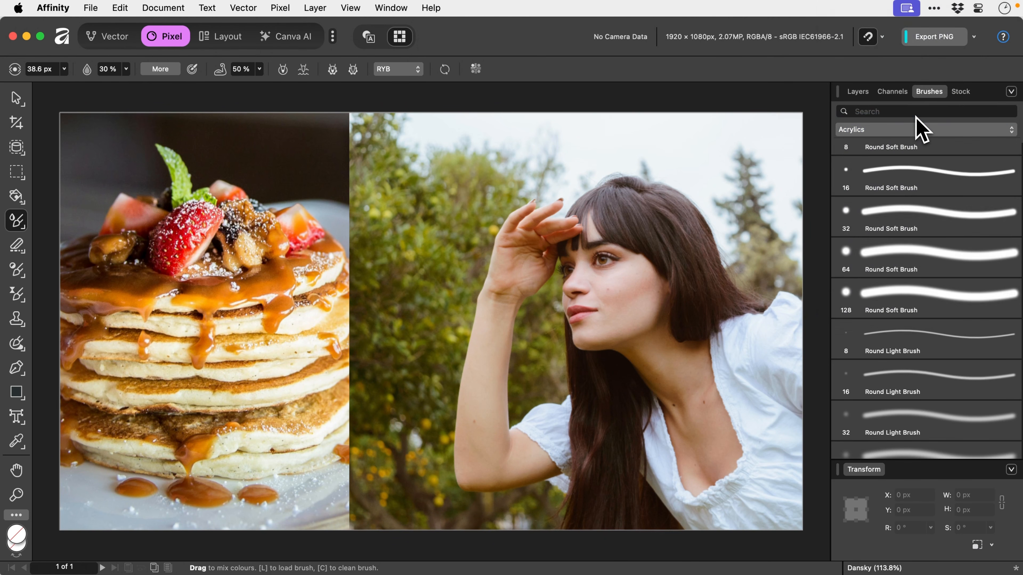
click(911, 229)
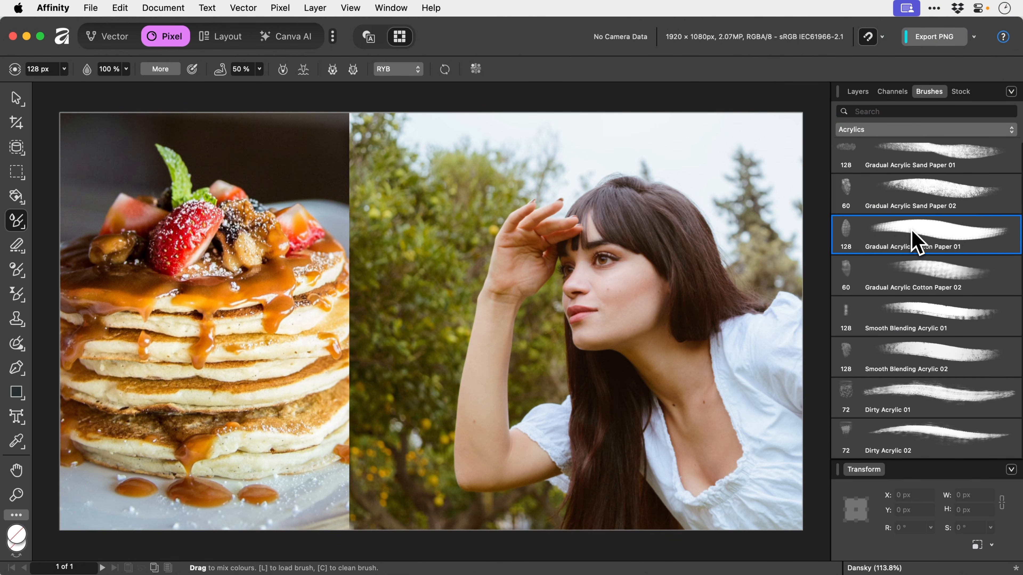
- Smear the woman's forearm and raised hand with the acrylic mixer brush, and undo it
mouse_move(476, 331)
mouse_down()
mouse_move(452, 395)
mouse_move(462, 330)
mouse_move(495, 252)
mouse_move(435, 471)
mouse_move(451, 443)
mouse_move(455, 361)
mouse_move(476, 275)
mouse_move(517, 197)
mouse_move(517, 322)
mouse_move(503, 404)
mouse_move(517, 315)
mouse_move(545, 244)
mouse_move(534, 207)
mouse_move(534, 236)
mouse_move(566, 234)
mouse_move(511, 277)
mouse_move(508, 287)
mouse_move(559, 204)
mouse_move(548, 225)
mouse_up()
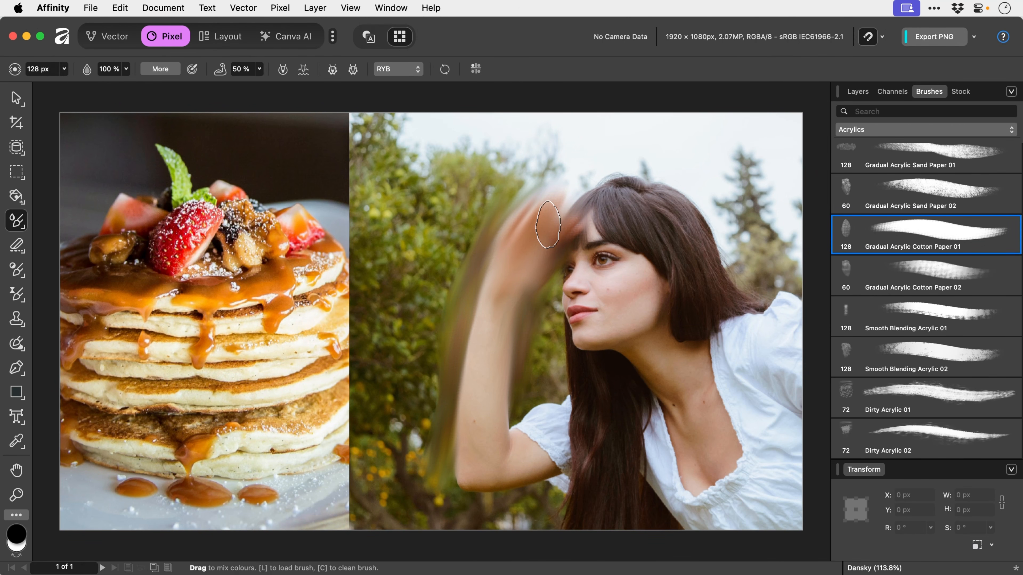
key(super+z)
key(super+z)
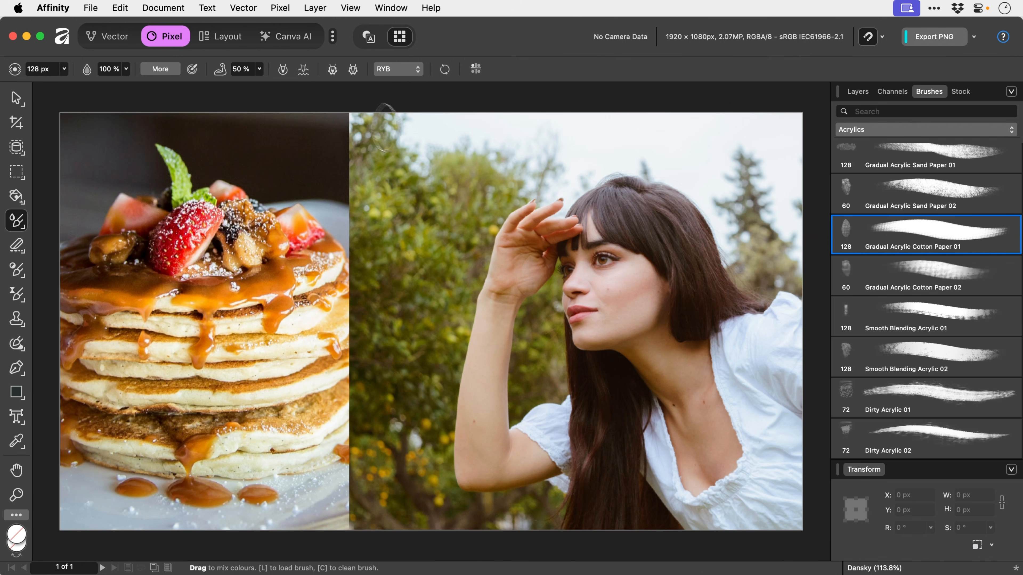
- Lower the mixer brush strength to 21%, dab it on the woman's forearm, and set the brush width to 66.8 px
click(260, 70)
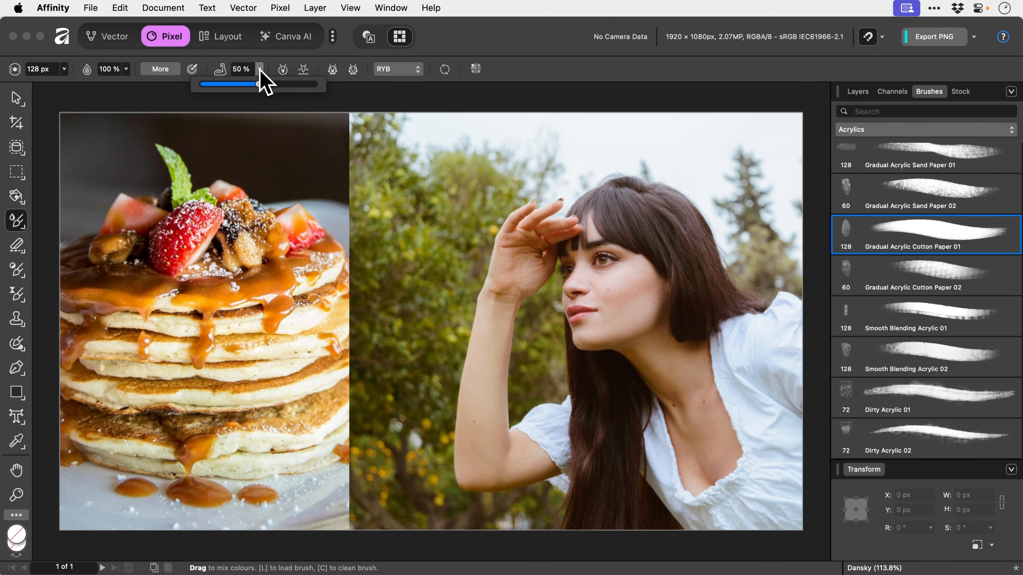
drag(258, 84, 225, 84)
click(473, 331)
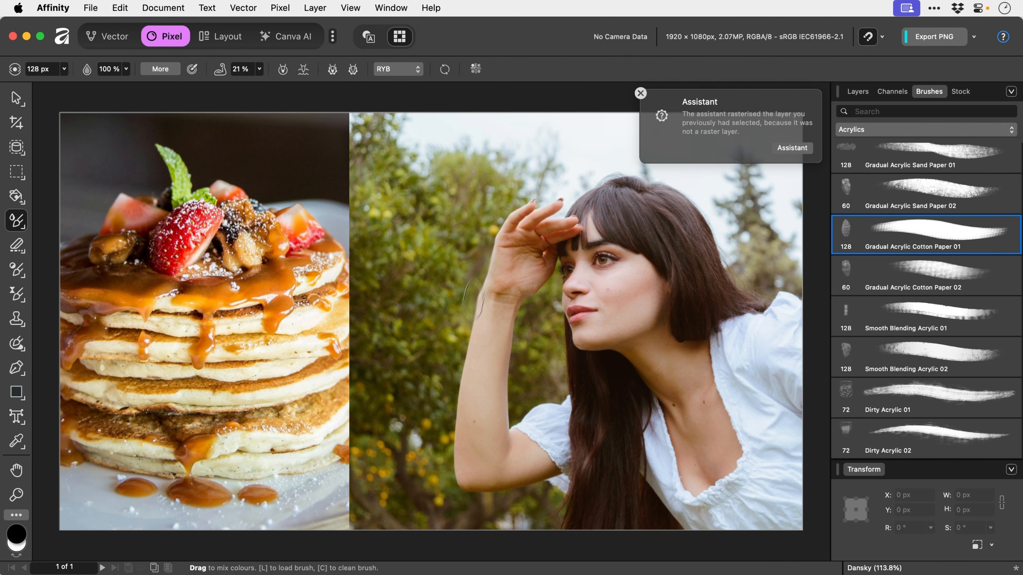
key(bracketright)
key(bracketright)
key(bracketright)
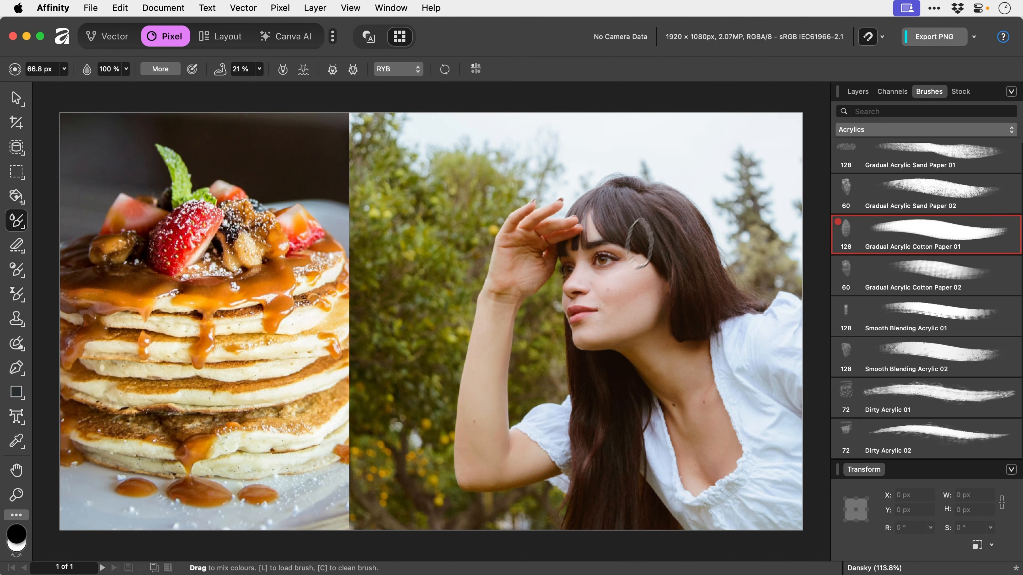
- Show the layers, switch to the Colour Replacement Brush Tool, and try black strokes over the woman's forearm and face
click(857, 93)
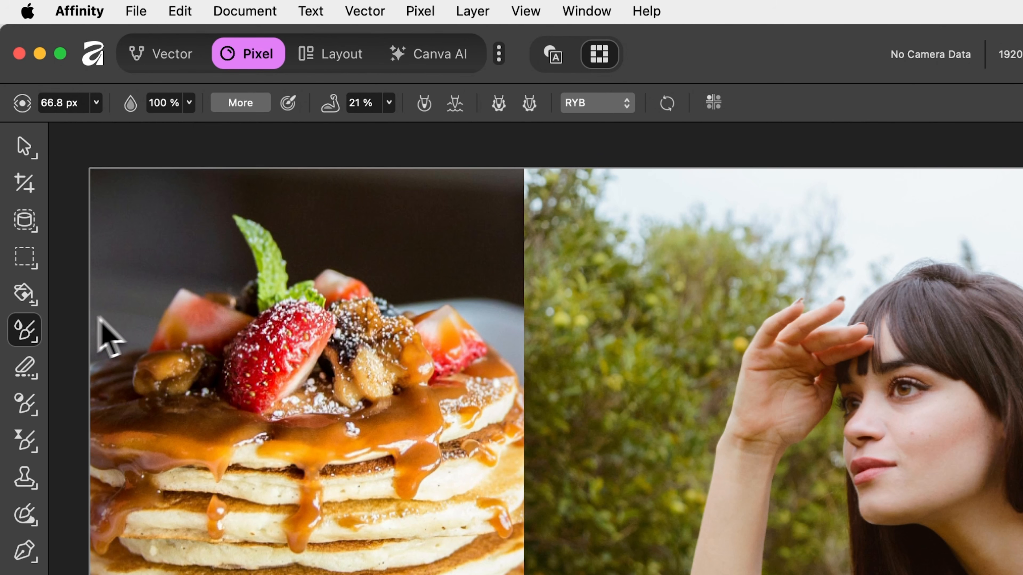
click(25, 329)
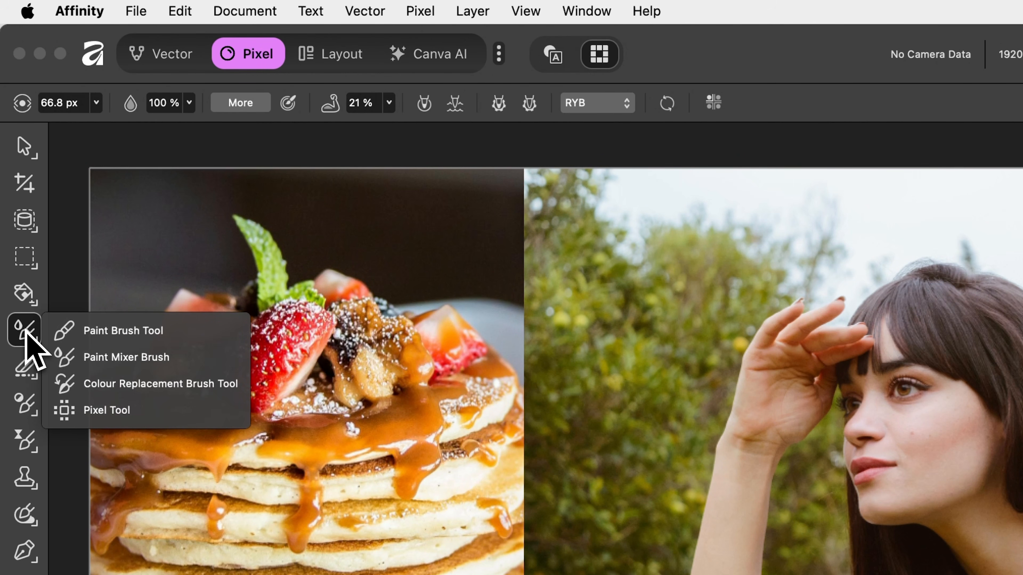
click(122, 383)
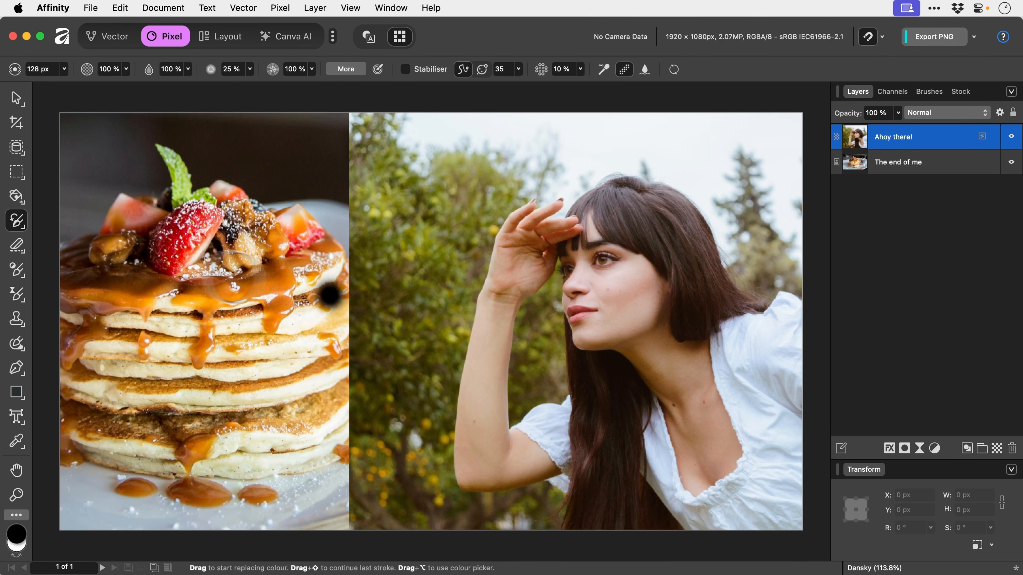
mouse_move(488, 317)
mouse_down()
mouse_move(485, 345)
mouse_move(515, 259)
mouse_move(511, 220)
mouse_move(525, 218)
mouse_move(530, 277)
mouse_move(555, 238)
mouse_move(515, 400)
mouse_move(489, 336)
mouse_move(465, 400)
mouse_move(502, 381)
mouse_move(496, 409)
mouse_move(469, 423)
mouse_move(465, 439)
mouse_move(475, 451)
mouse_move(489, 440)
mouse_move(467, 452)
mouse_move(482, 431)
mouse_move(491, 459)
mouse_up()
mouse_move(608, 337)
mouse_down()
mouse_move(615, 300)
mouse_move(610, 312)
mouse_move(644, 297)
mouse_move(649, 270)
mouse_move(610, 288)
mouse_up()
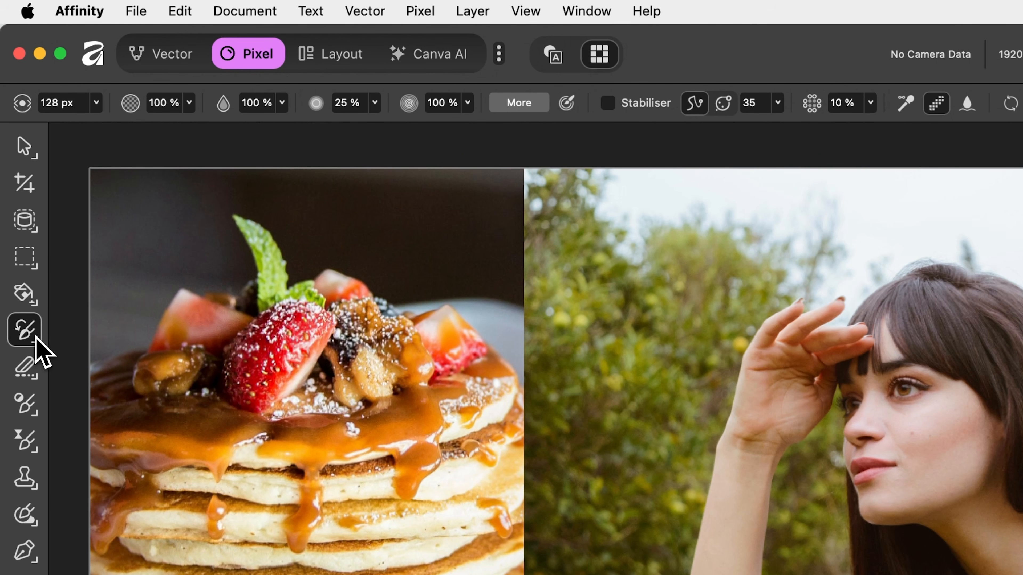
- Switch to the Pixel Tool and draw a 1 px black horizontal line from the pancakes to the woman's face
click(23, 227)
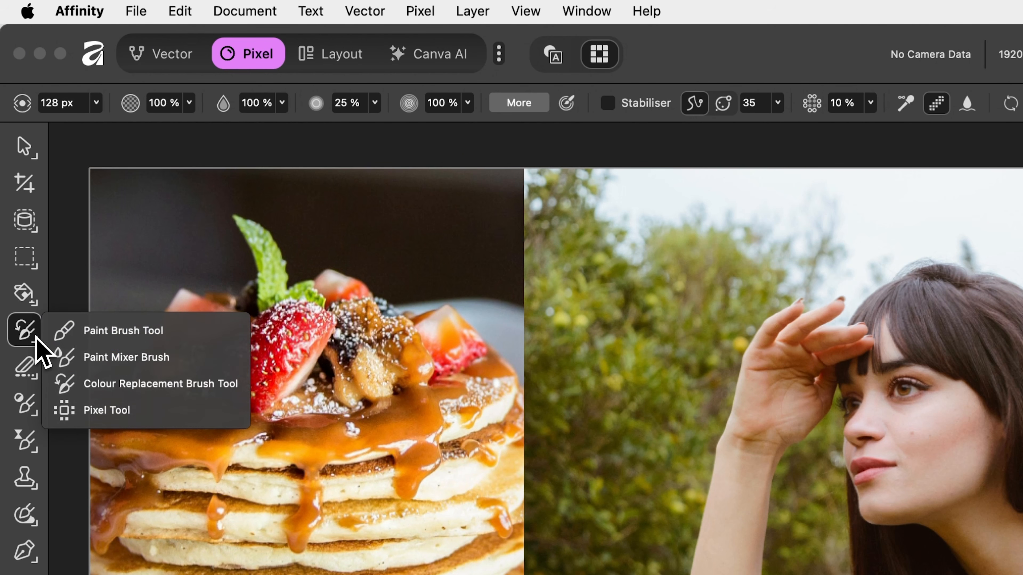
click(126, 415)
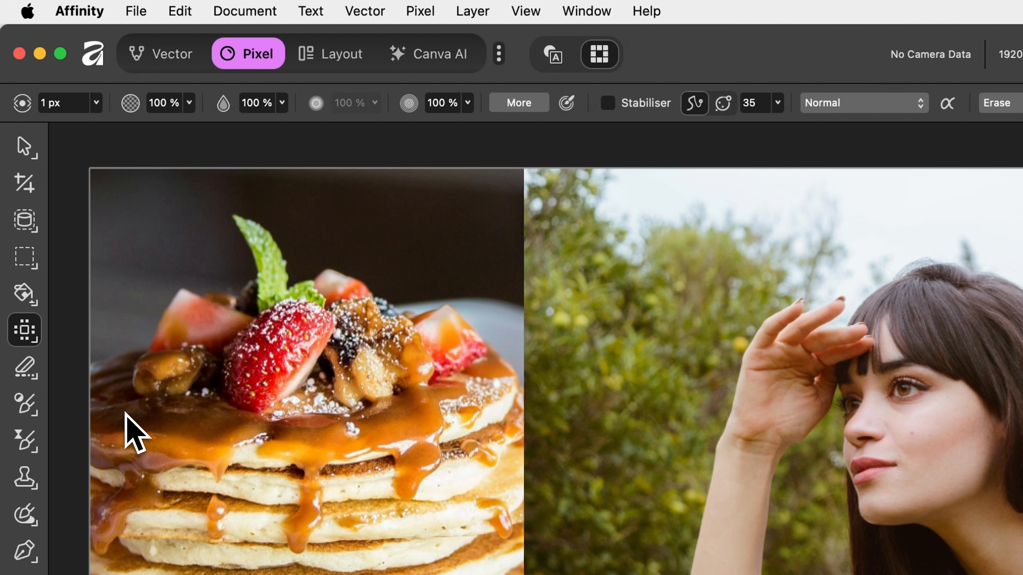
drag(250, 416, 884, 417)
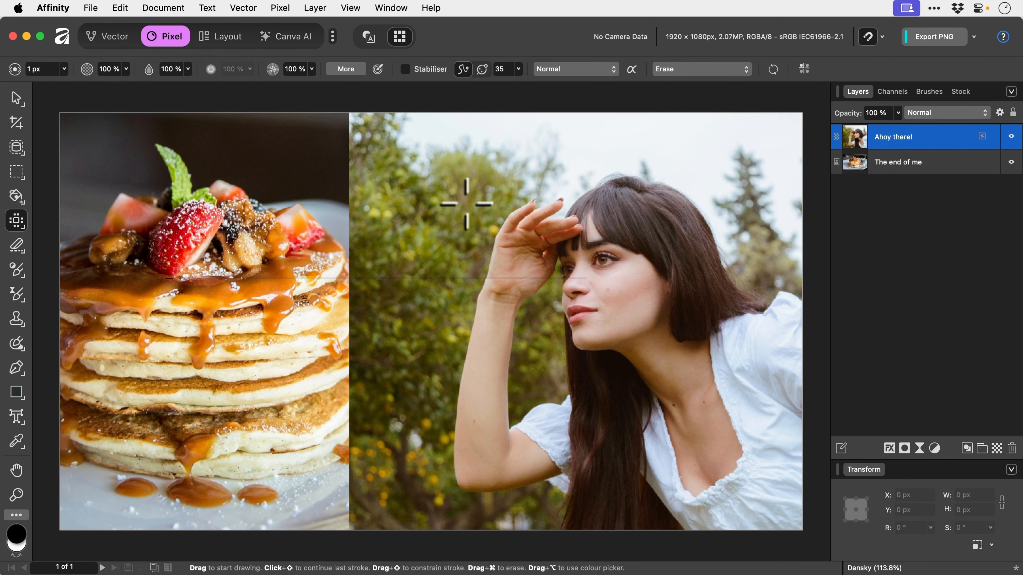
- Try a 1 px black vertical line and a freehand curve beside the woman's forearm, and undo the pixel strokes
drag(471, 209, 471, 380)
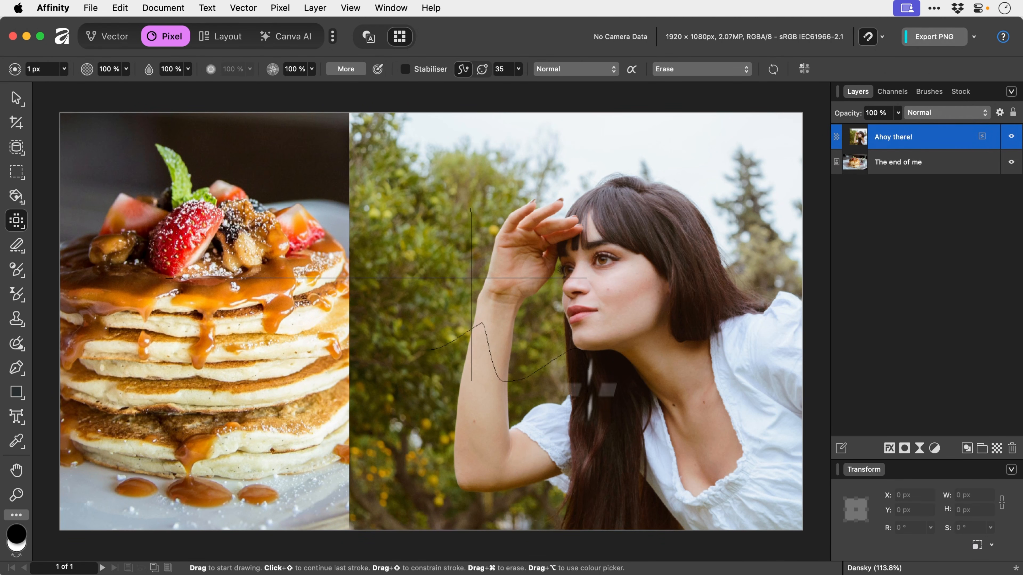
key(super+z)
key(super+z)
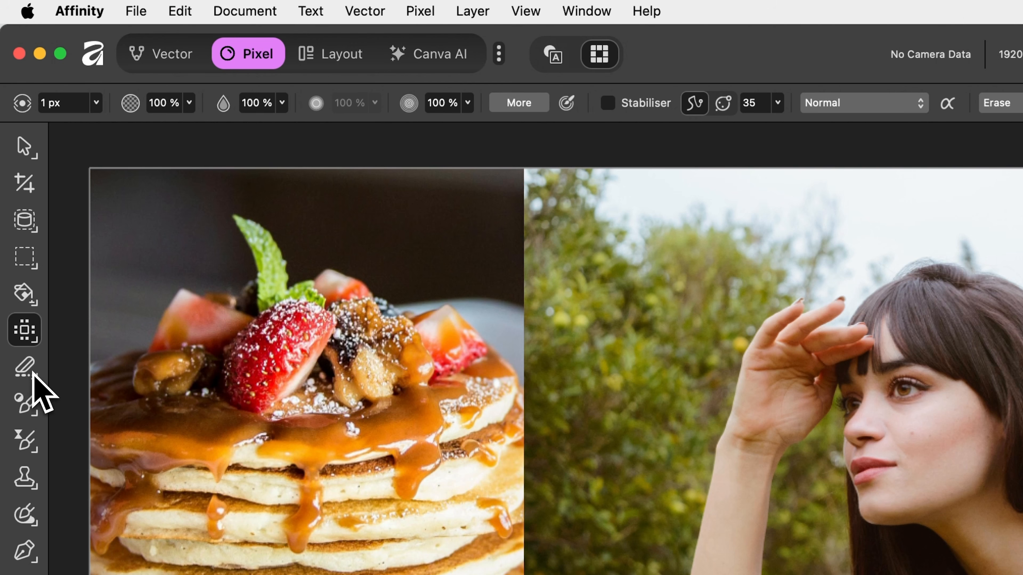
- Switch to the Erase Brush Tool, erase a curved 64 px stroke over the pancakes on "The end of me" layer, and undo it
click(22, 250)
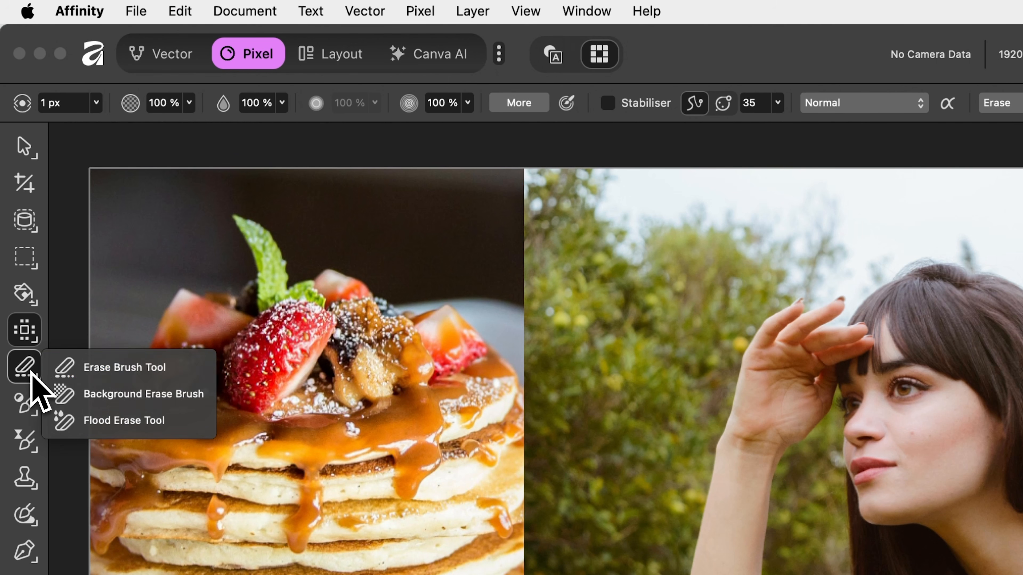
click(91, 372)
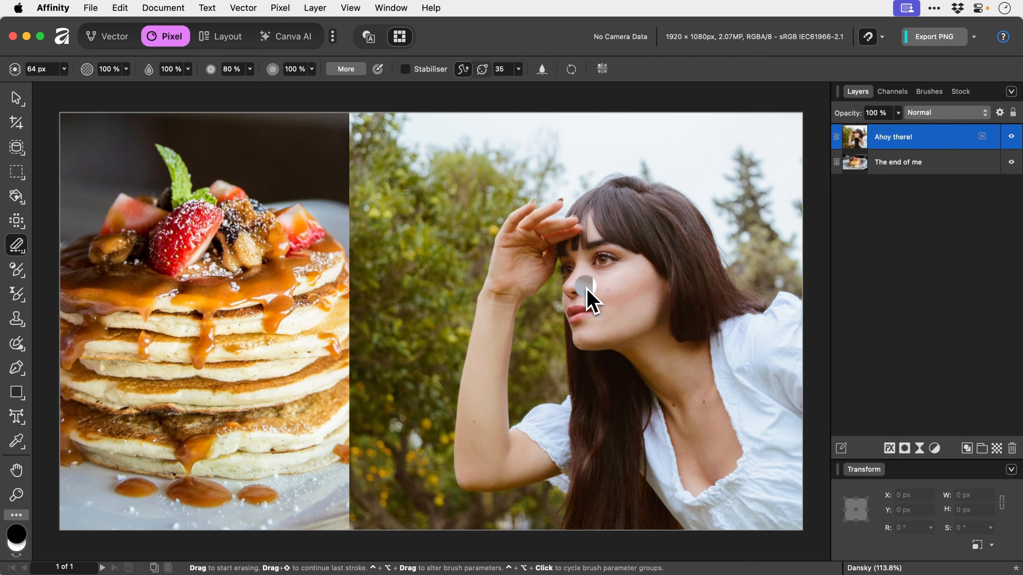
click(887, 168)
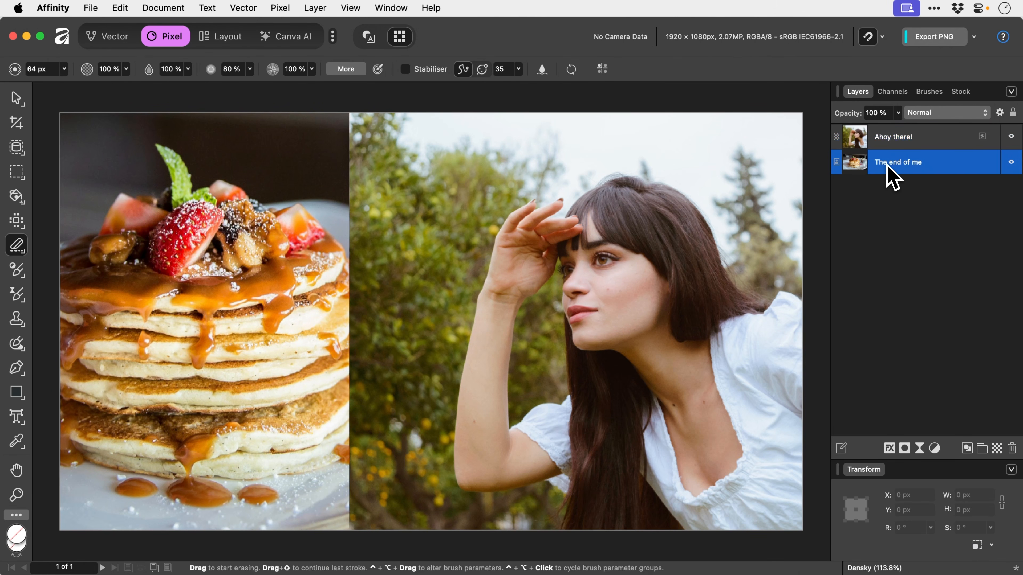
mouse_move(230, 306)
mouse_down()
mouse_move(175, 292)
mouse_move(230, 320)
mouse_move(157, 270)
mouse_up()
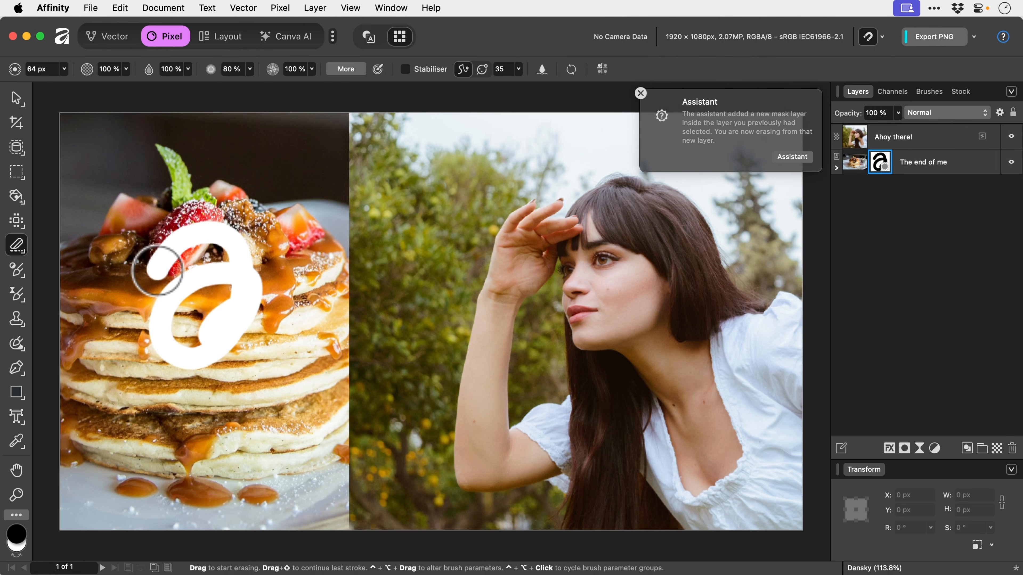
key(super+z)
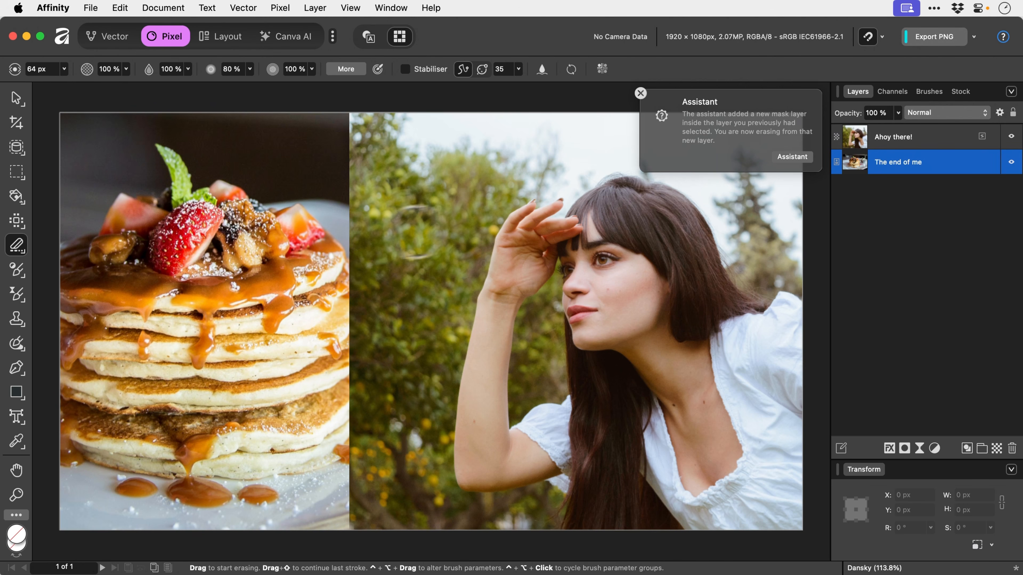
- Select the "Ahoy there!" layer, try erasing across the woman's face and forearm, and undo the erasure
click(937, 143)
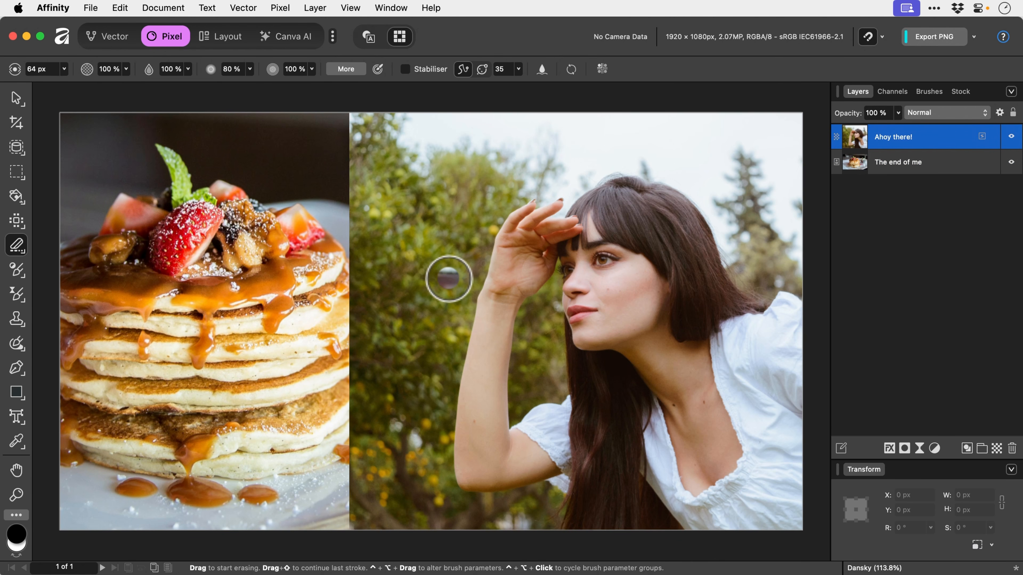
mouse_move(427, 306)
mouse_down()
mouse_move(448, 320)
mouse_move(536, 257)
mouse_move(599, 251)
mouse_move(621, 266)
mouse_move(658, 251)
mouse_move(680, 303)
mouse_move(606, 340)
mouse_move(490, 349)
mouse_up()
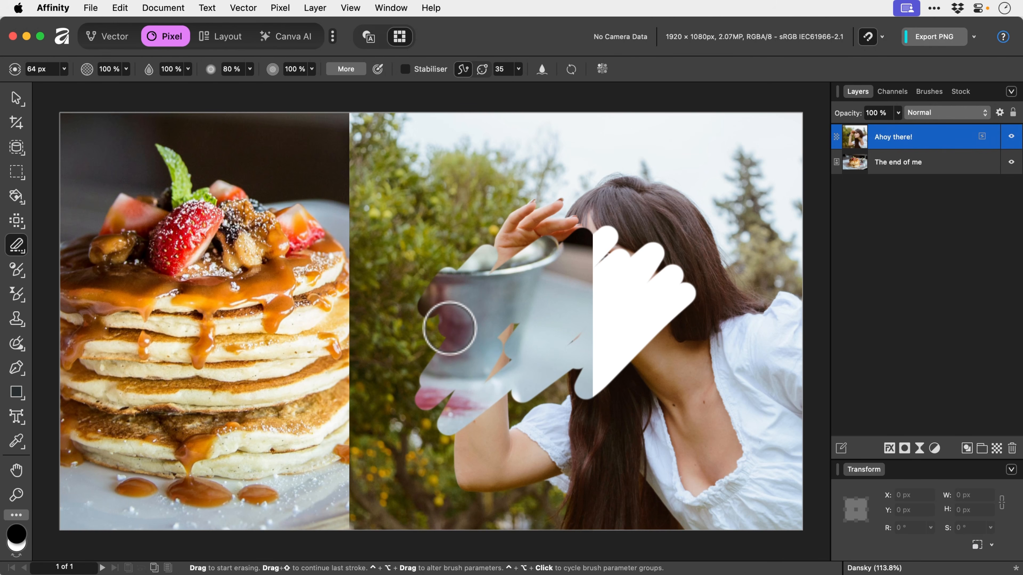
key(super+z)
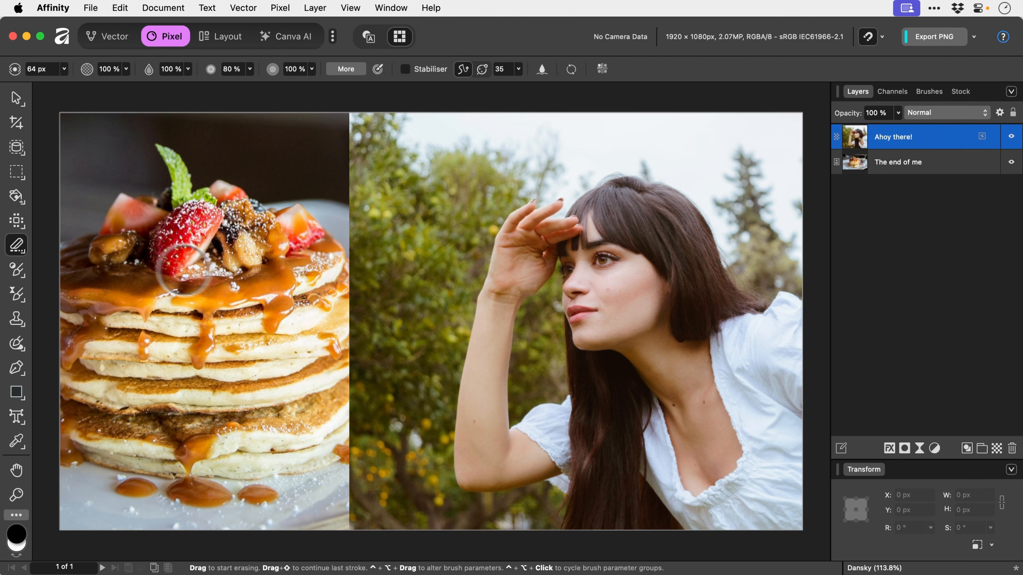
- Switch to the Background Erase Brush, try erasing parts of the trees and the sky, and undo both erasures
click(25, 246)
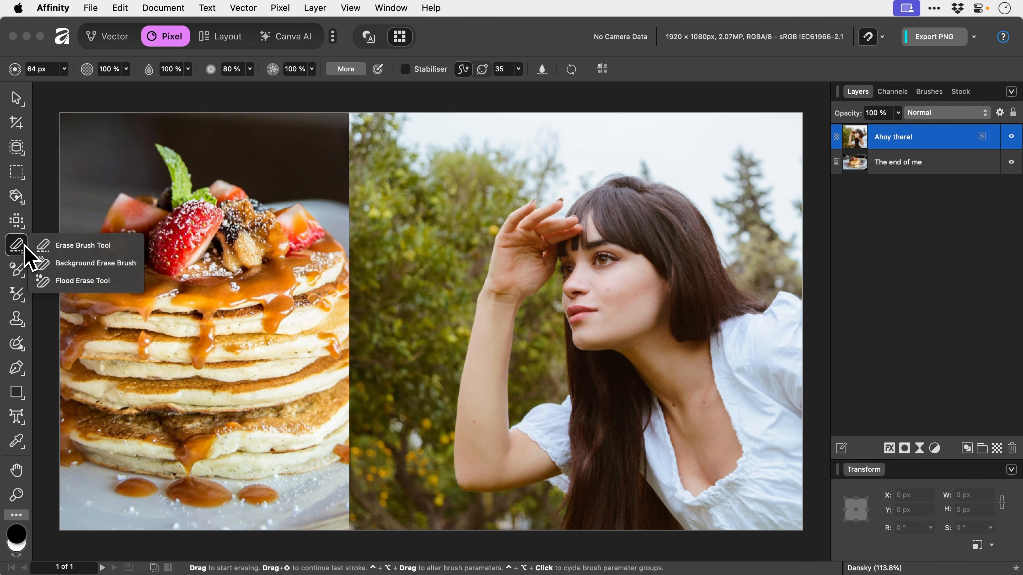
click(82, 264)
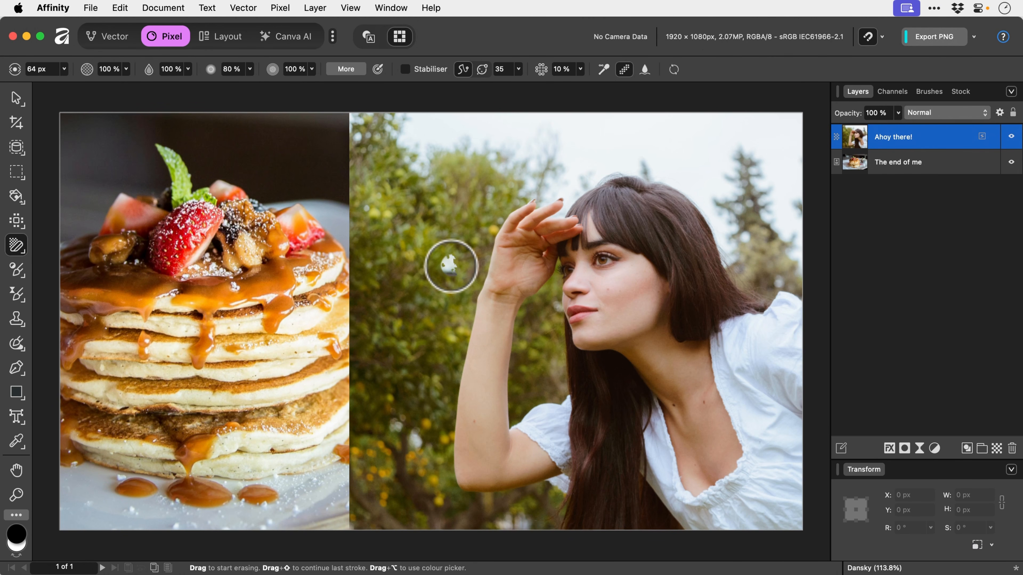
mouse_move(451, 266)
mouse_down()
mouse_move(490, 248)
mouse_move(517, 198)
mouse_move(446, 269)
mouse_move(435, 271)
mouse_move(437, 239)
mouse_move(396, 284)
mouse_move(424, 235)
mouse_move(423, 308)
mouse_move(458, 234)
mouse_up()
key(super+z)
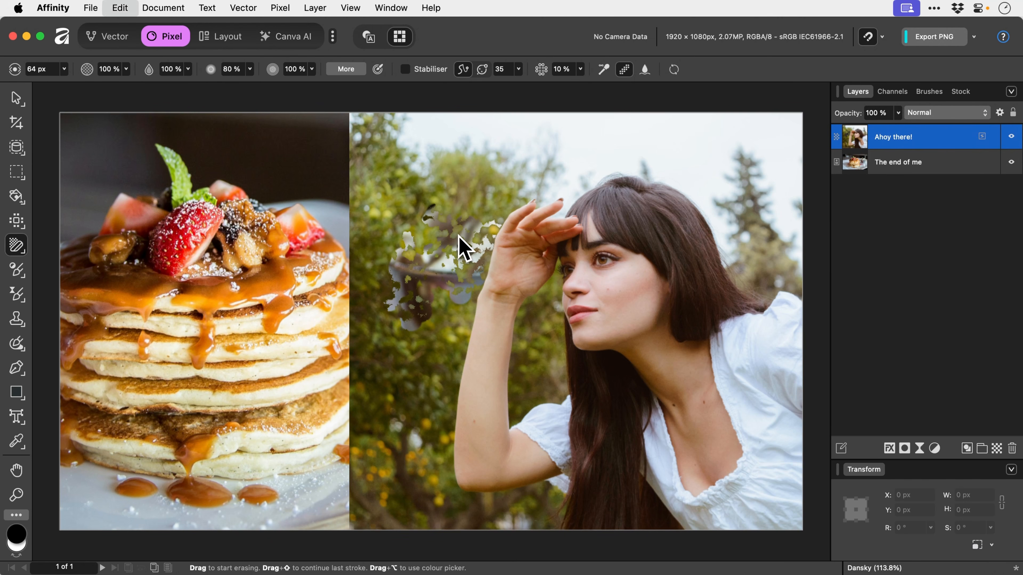
mouse_move(582, 164)
mouse_down()
mouse_move(612, 157)
mouse_move(606, 179)
mouse_move(635, 170)
mouse_move(652, 191)
mouse_move(688, 187)
mouse_move(668, 195)
mouse_move(706, 219)
mouse_move(710, 198)
mouse_move(731, 274)
mouse_move(713, 149)
mouse_move(731, 167)
mouse_move(710, 147)
mouse_move(625, 154)
mouse_move(655, 128)
mouse_move(610, 135)
mouse_move(763, 122)
mouse_move(710, 150)
mouse_move(656, 126)
mouse_move(555, 117)
mouse_move(607, 120)
mouse_move(554, 128)
mouse_up()
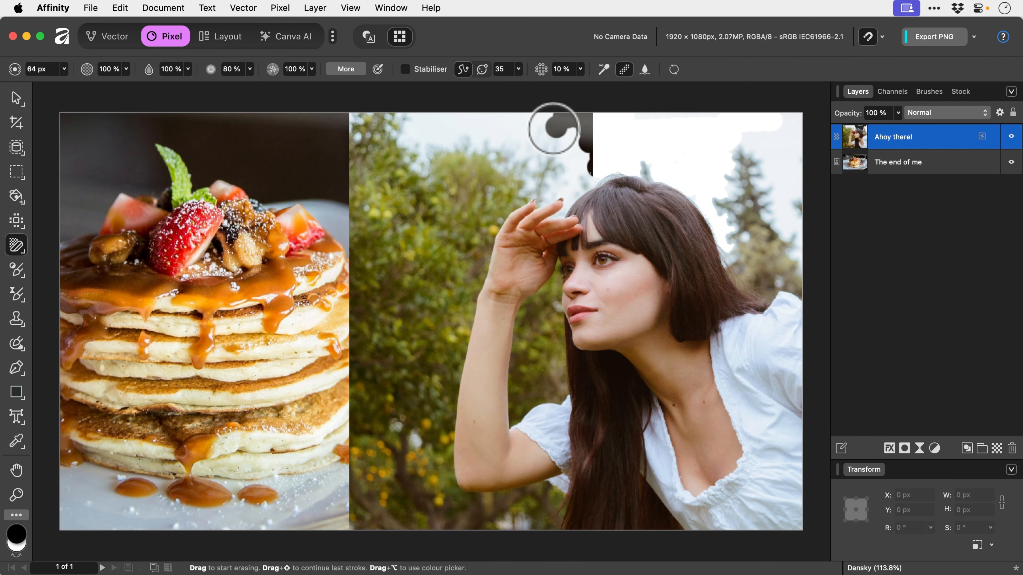
key(super+z)
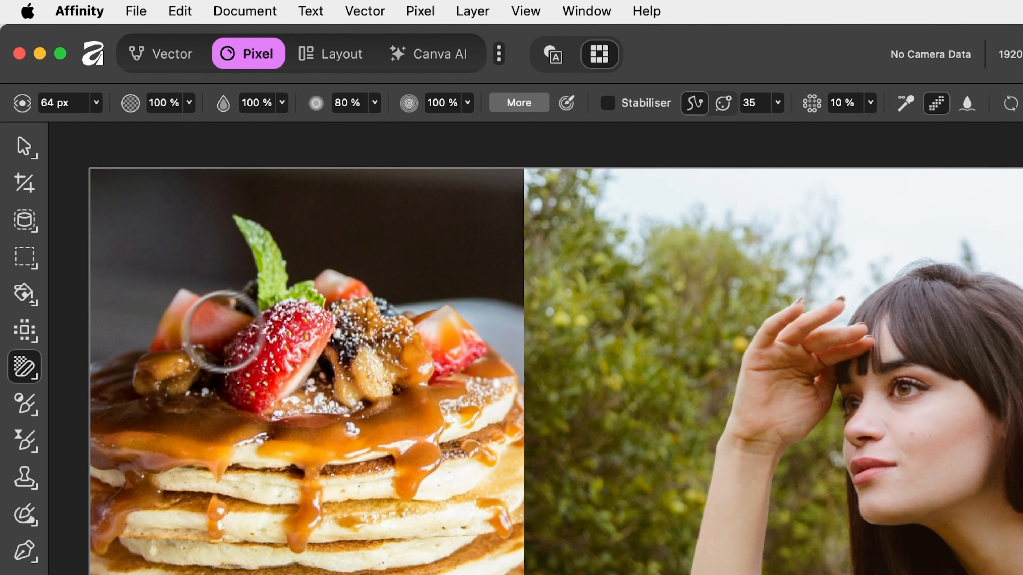
- Switch to the Flood Erase Tool, erase the sky behind the woman at 20% tolerance, and undo it
click(36, 377)
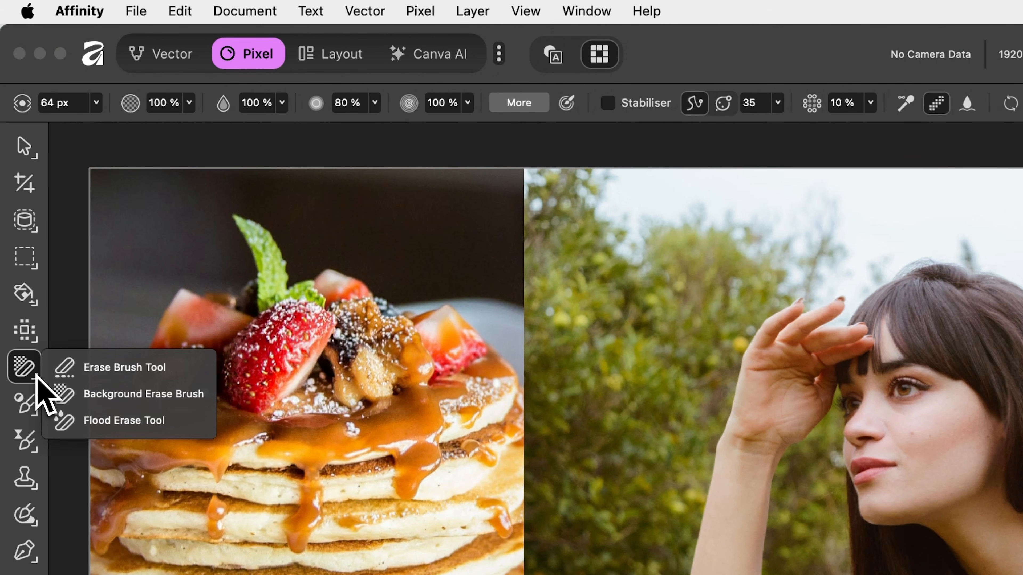
click(90, 419)
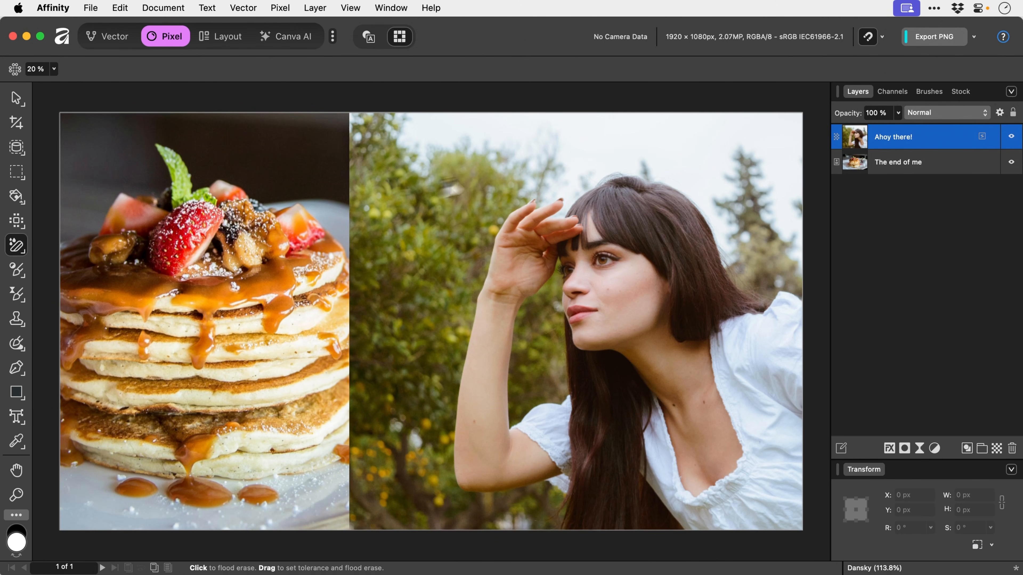
click(703, 134)
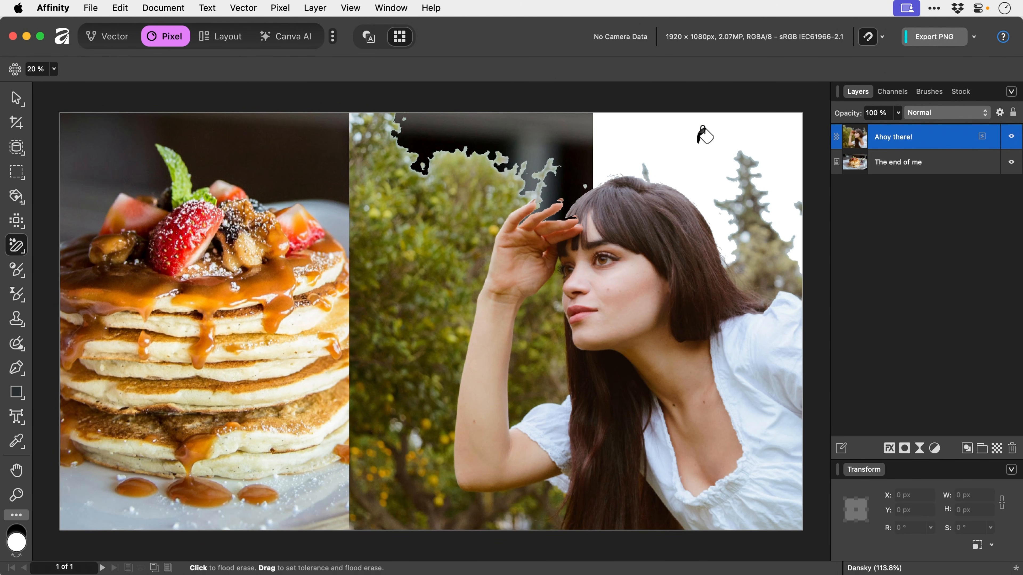
key(super+z)
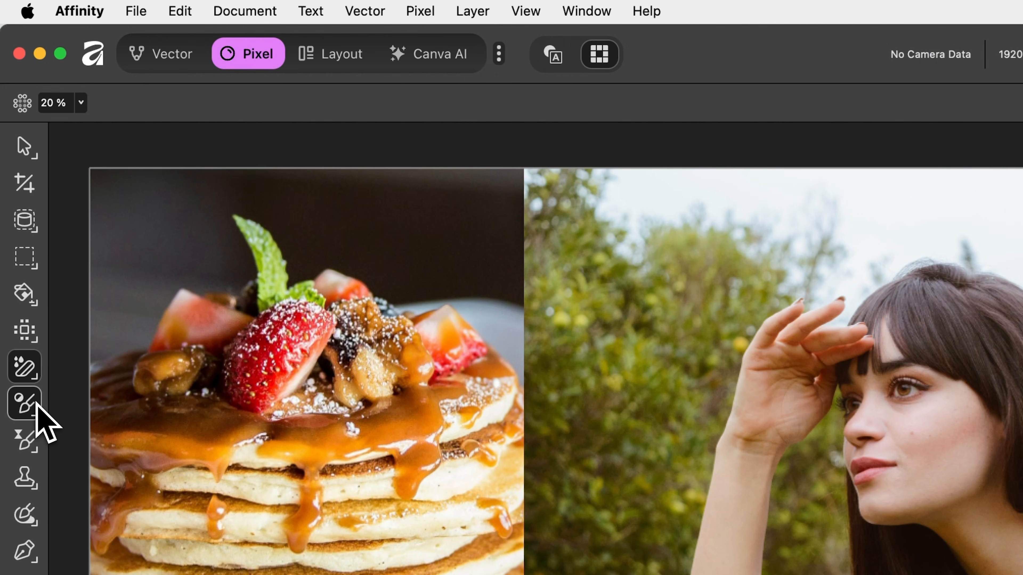
- Switch to the Adjustment Brush Tool and set its adjustment type to Exposure
click(37, 403)
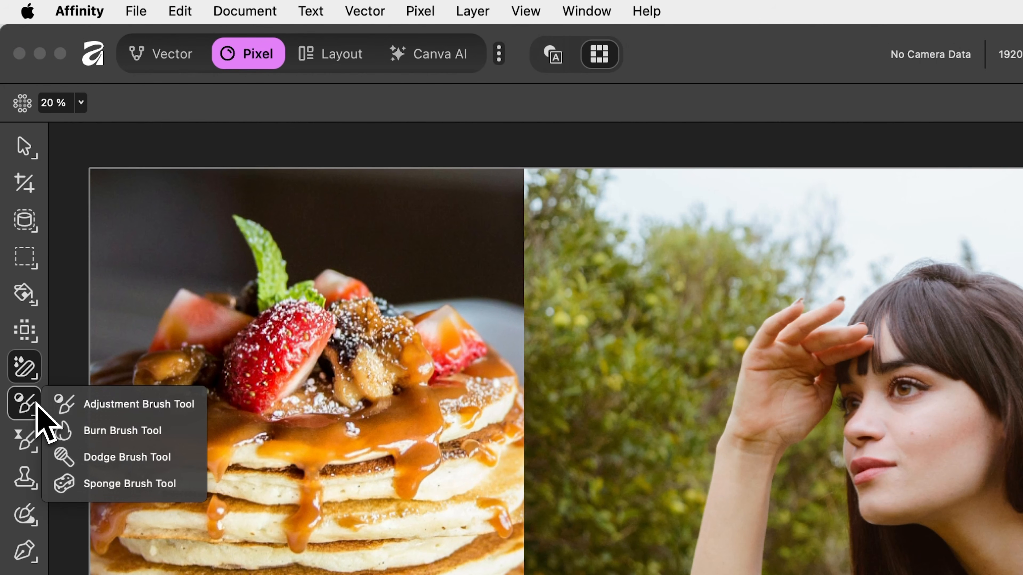
click(116, 404)
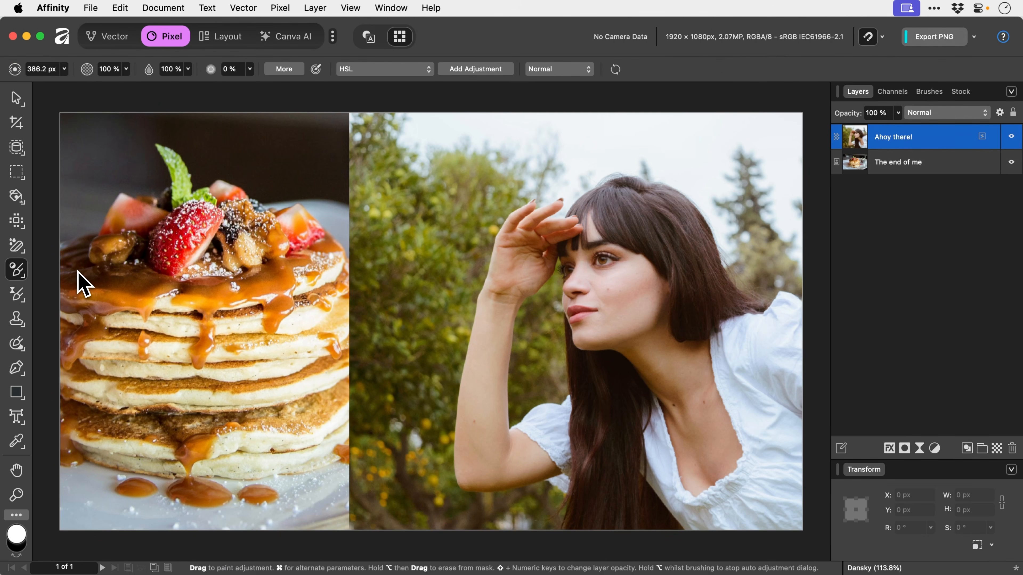
click(393, 71)
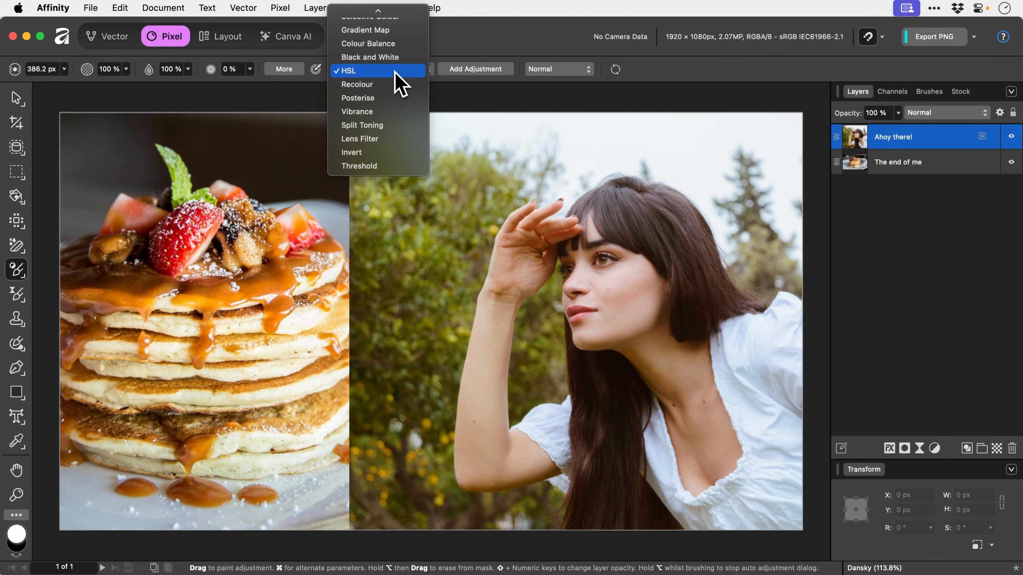
mouse_move(397, 12)
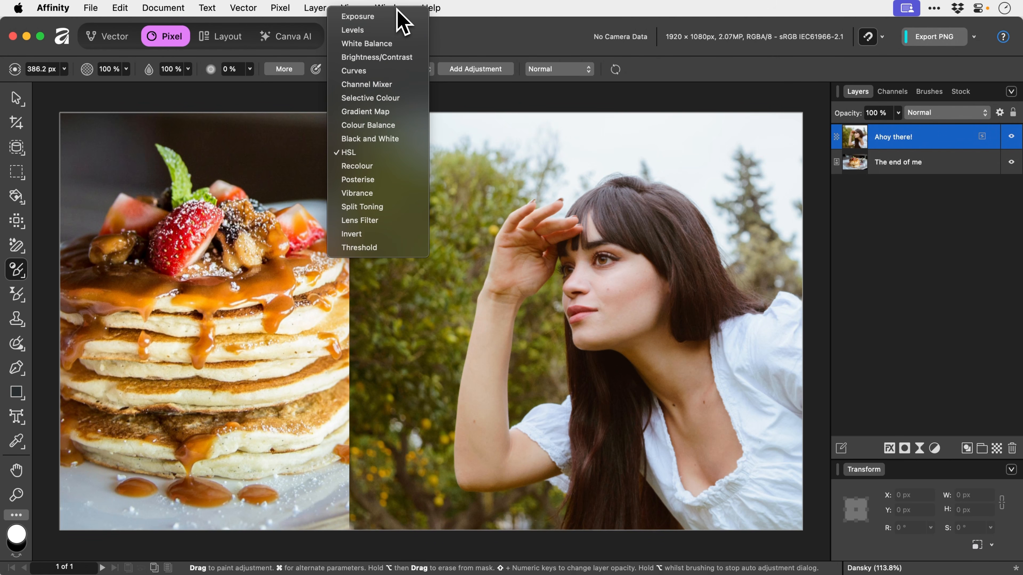
click(397, 18)
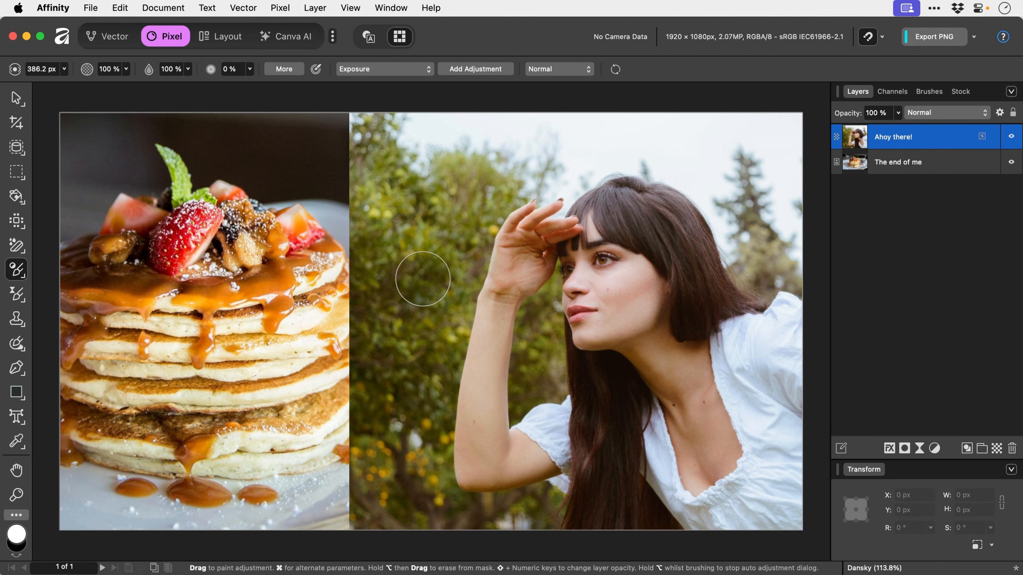
- Try an Exposure adjustment over the trees set to 2.145 and another over the woman, deleting the first and undoing the second
drag(422, 279, 422, 279)
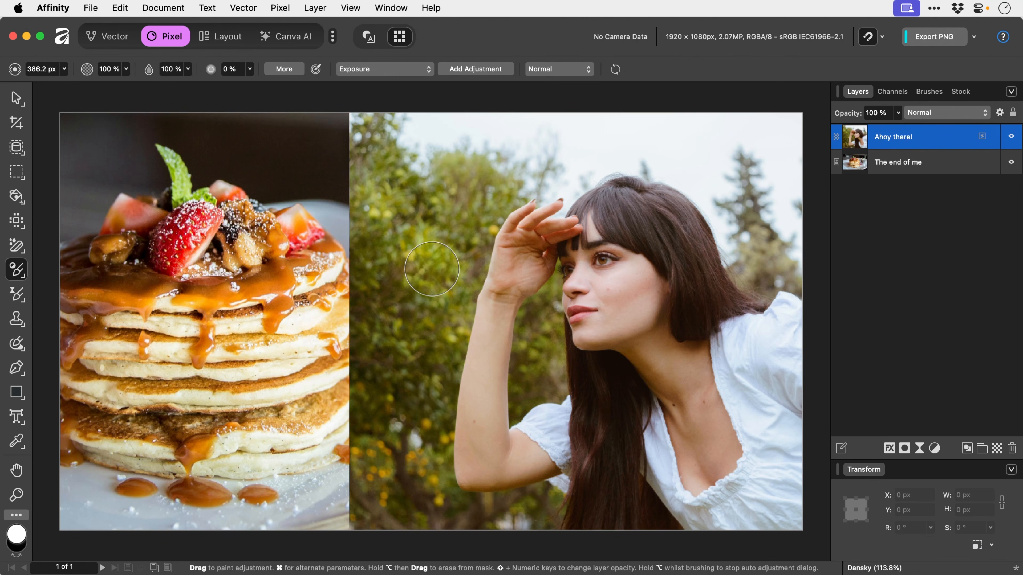
key(super)
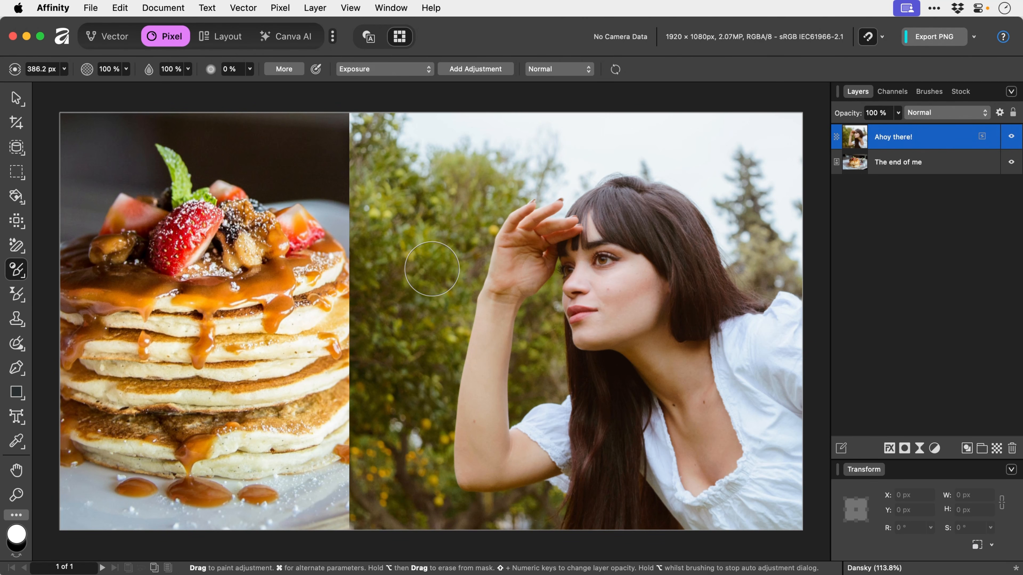
mouse_move(432, 267)
mouse_down()
mouse_move(420, 330)
mouse_move(405, 290)
mouse_move(398, 177)
mouse_move(370, 347)
mouse_move(377, 483)
mouse_move(400, 465)
mouse_move(407, 392)
mouse_move(429, 351)
mouse_move(432, 268)
mouse_up()
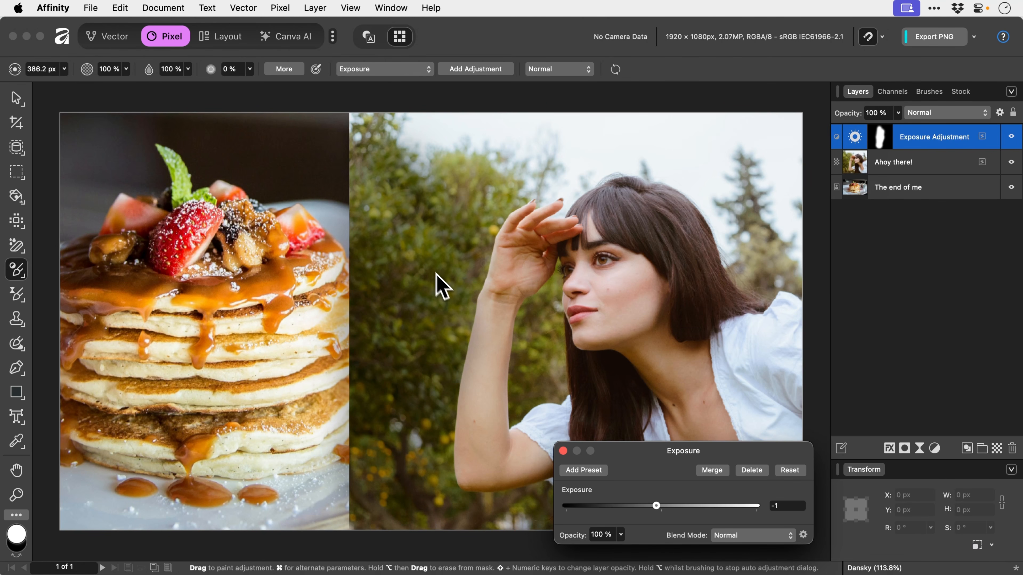
mouse_move(656, 506)
mouse_down()
mouse_move(628, 507)
mouse_move(692, 508)
mouse_move(672, 508)
mouse_up()
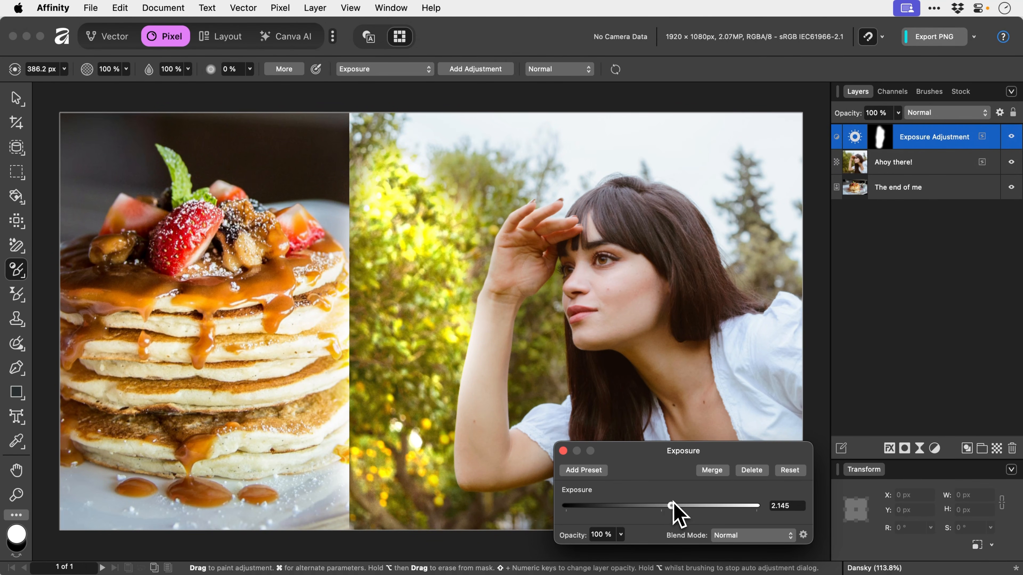
click(742, 470)
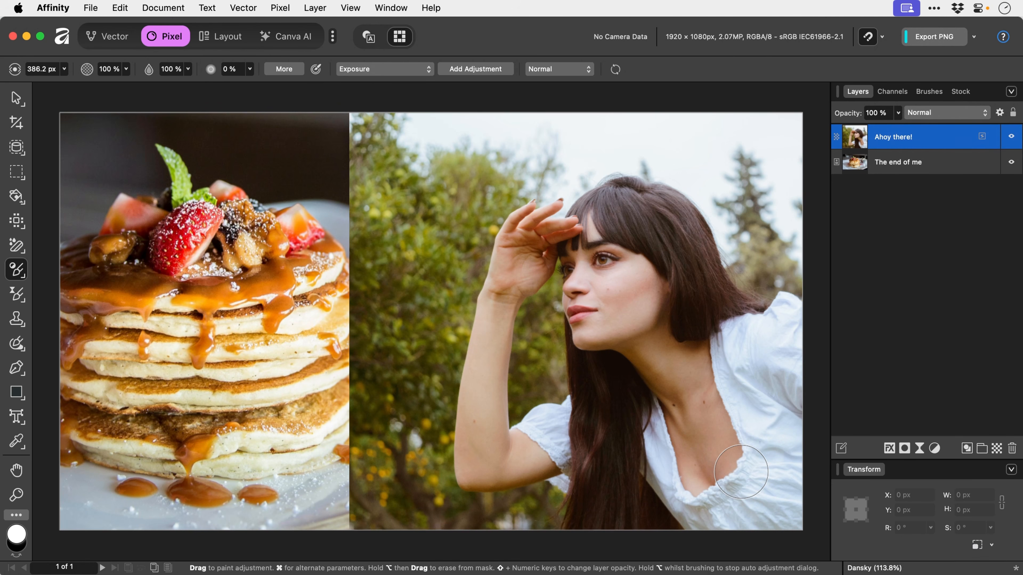
mouse_move(619, 294)
mouse_down()
mouse_move(642, 250)
mouse_move(709, 262)
mouse_move(523, 226)
mouse_move(479, 455)
mouse_move(550, 218)
mouse_move(644, 245)
mouse_move(724, 314)
mouse_move(676, 363)
mouse_move(622, 235)
mouse_up()
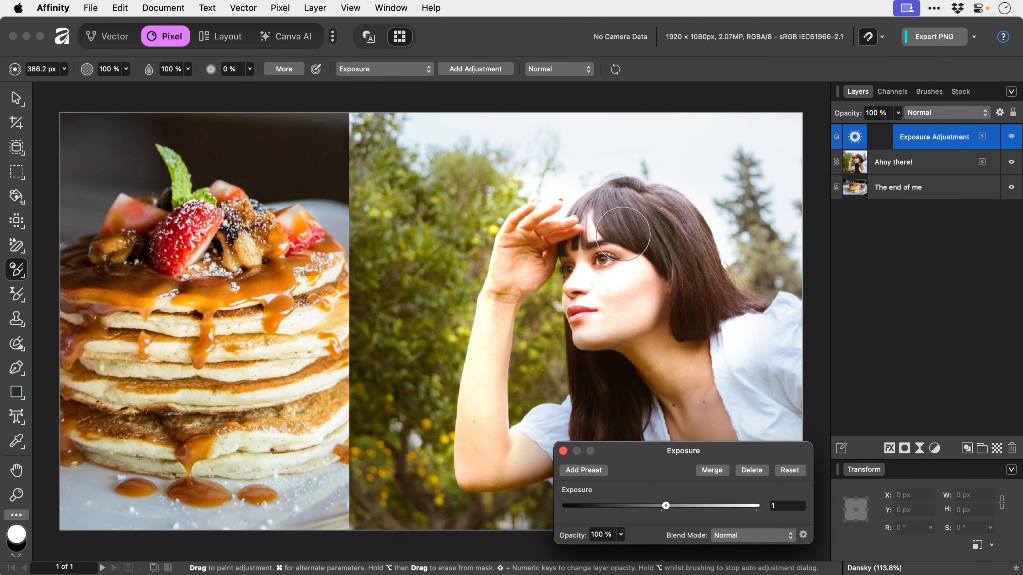
key(super+z)
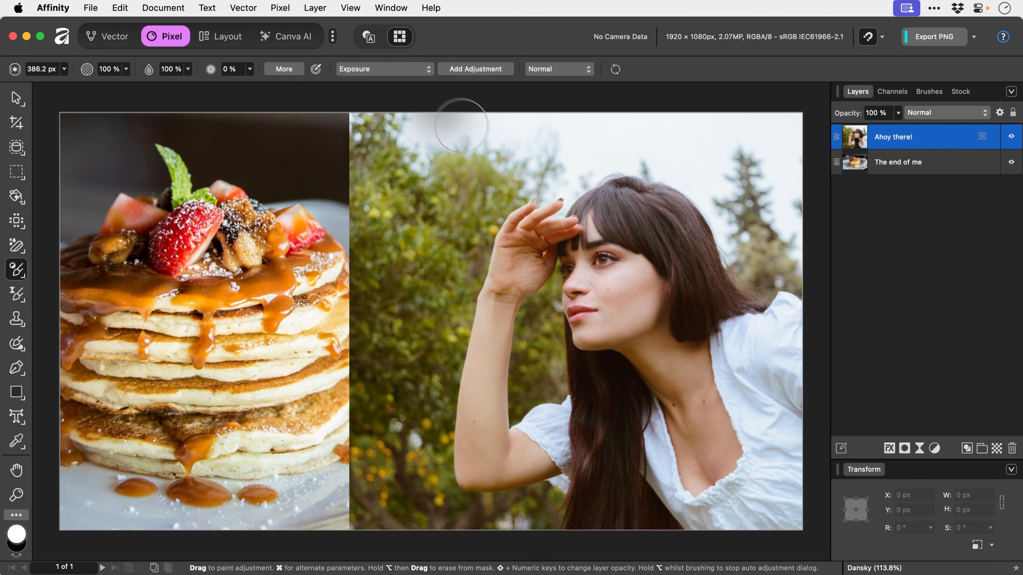
- Change the adjustment brush type to HSL, try a stroke down the trees beside the woman, and undo it
click(402, 70)
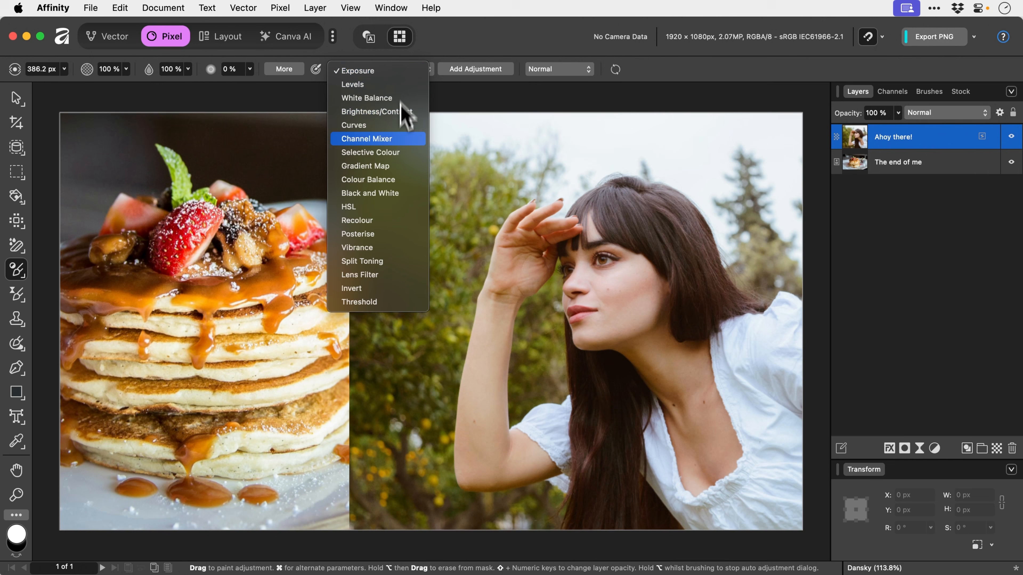
click(391, 207)
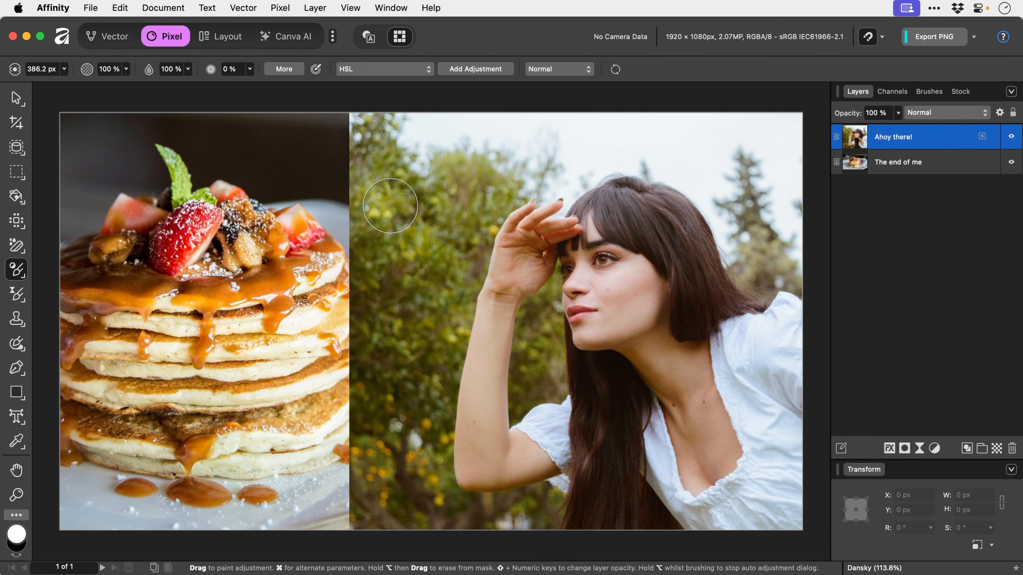
mouse_move(390, 206)
mouse_down()
mouse_move(423, 258)
mouse_move(432, 224)
mouse_move(411, 324)
mouse_move(407, 442)
mouse_move(410, 382)
mouse_move(373, 399)
mouse_move(383, 179)
mouse_move(415, 416)
mouse_move(426, 326)
mouse_up()
key(super+z)
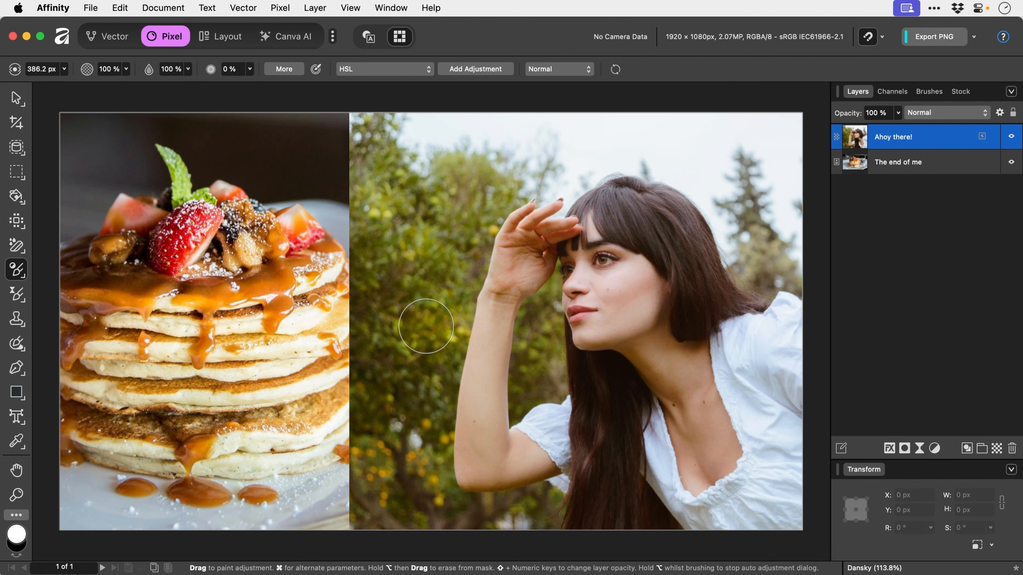
click(426, 326)
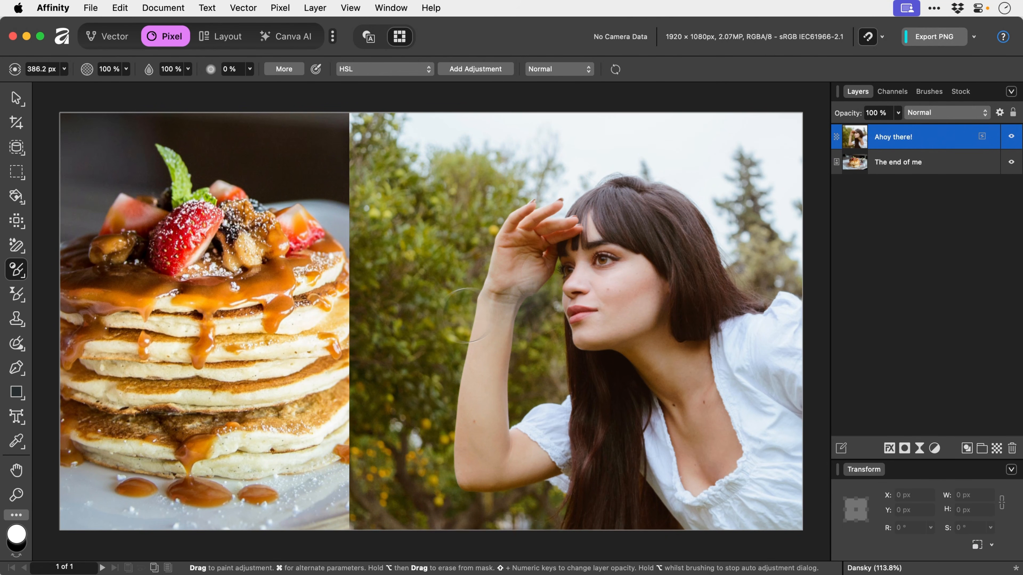
- Try an HSL adjustment stroke over the woman's face and arm, remove it, and show the list of available adjustments
mouse_move(637, 276)
mouse_down()
mouse_move(618, 317)
mouse_move(591, 304)
mouse_move(567, 258)
mouse_move(569, 235)
mouse_move(487, 390)
mouse_move(521, 323)
mouse_move(601, 352)
mouse_move(513, 452)
mouse_move(566, 404)
mouse_move(686, 334)
mouse_move(542, 404)
mouse_move(445, 489)
mouse_up()
drag(578, 337, 539, 298)
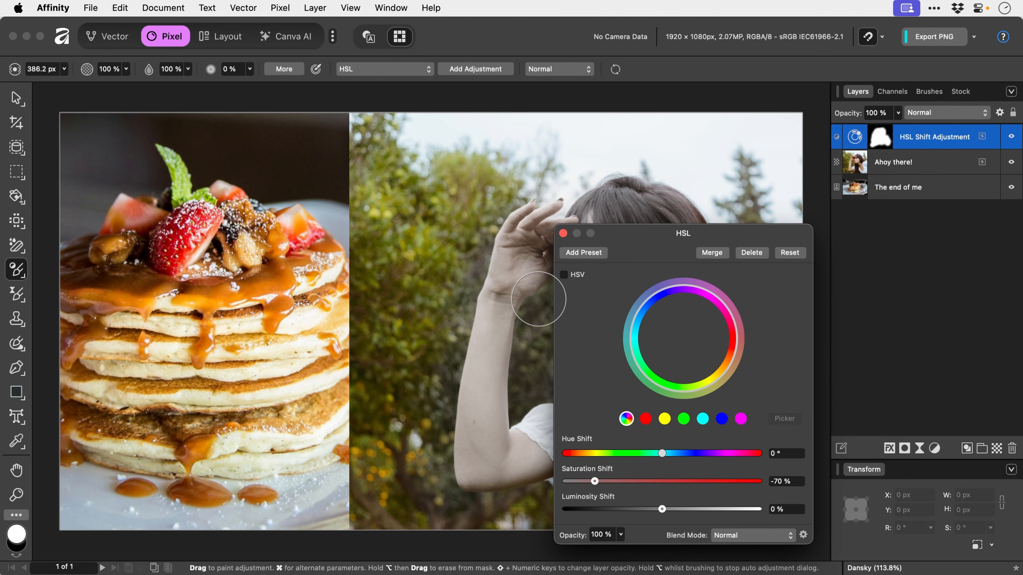
click(563, 234)
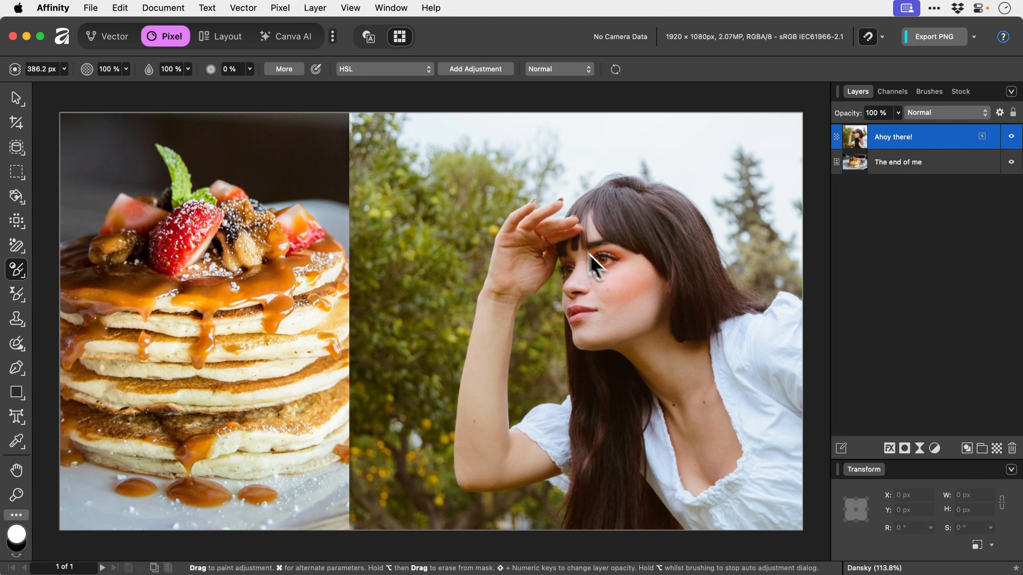
click(935, 449)
mouse_move(961, 564)
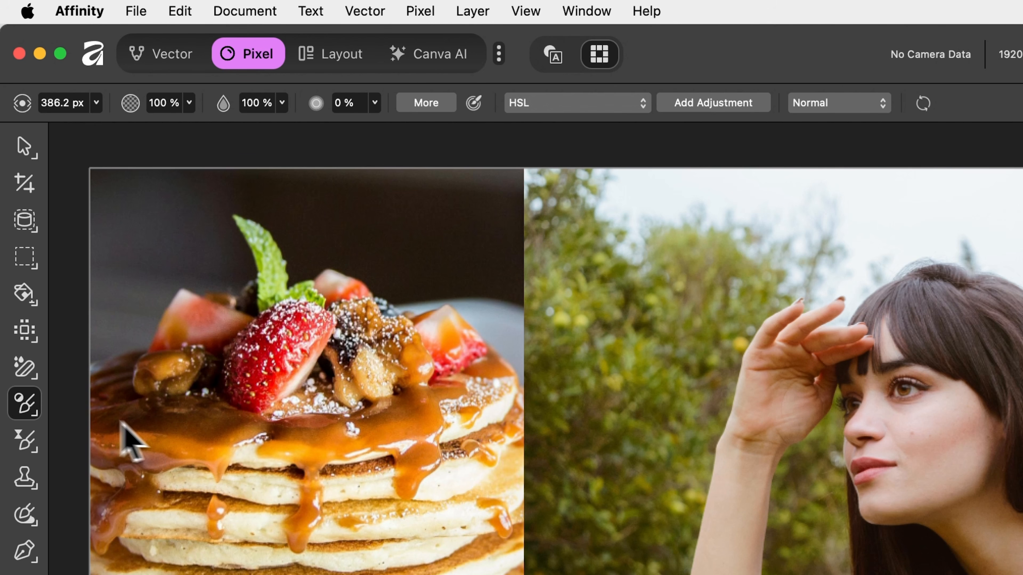
- Try a Burn Brush Tool stroke across the woman's hand and face, and switch to the Dodge Brush Tool
click(32, 410)
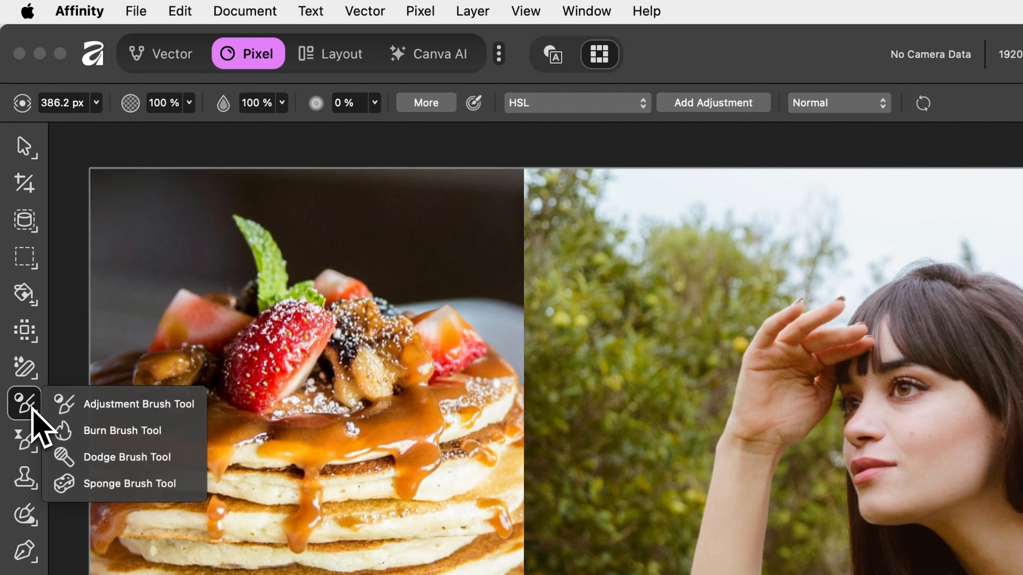
click(115, 431)
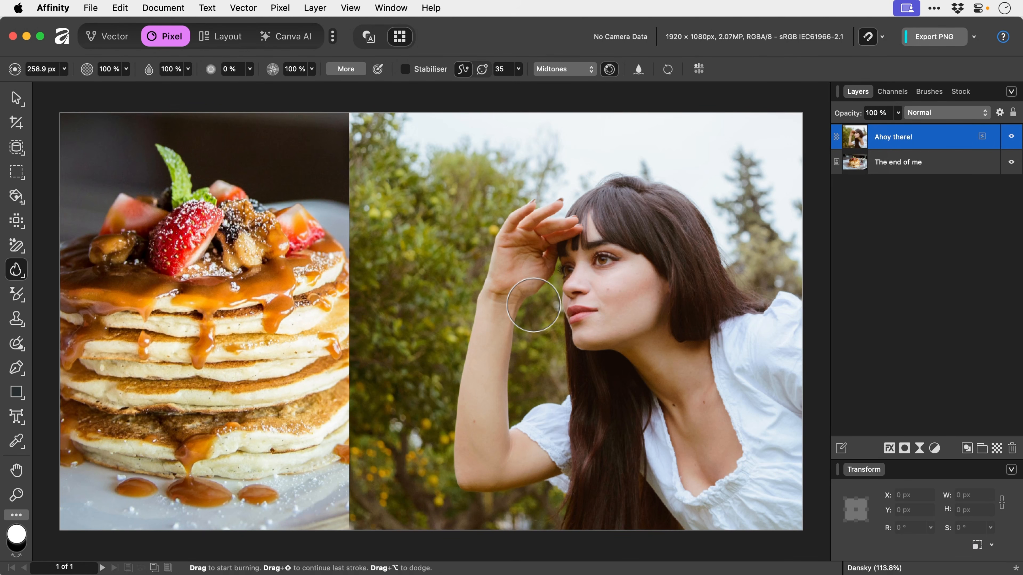
mouse_move(542, 256)
mouse_down()
mouse_move(483, 359)
mouse_move(477, 478)
mouse_move(566, 426)
mouse_move(593, 425)
mouse_move(590, 366)
mouse_move(595, 401)
mouse_move(641, 335)
mouse_move(624, 200)
mouse_move(718, 292)
mouse_move(706, 281)
mouse_move(700, 296)
mouse_move(680, 294)
mouse_up()
click(19, 274)
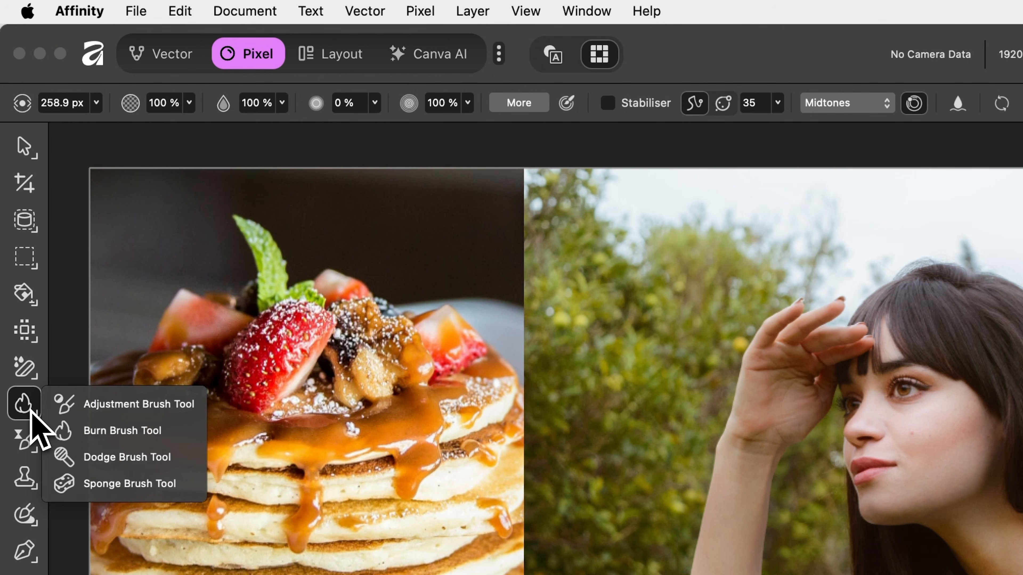
click(121, 463)
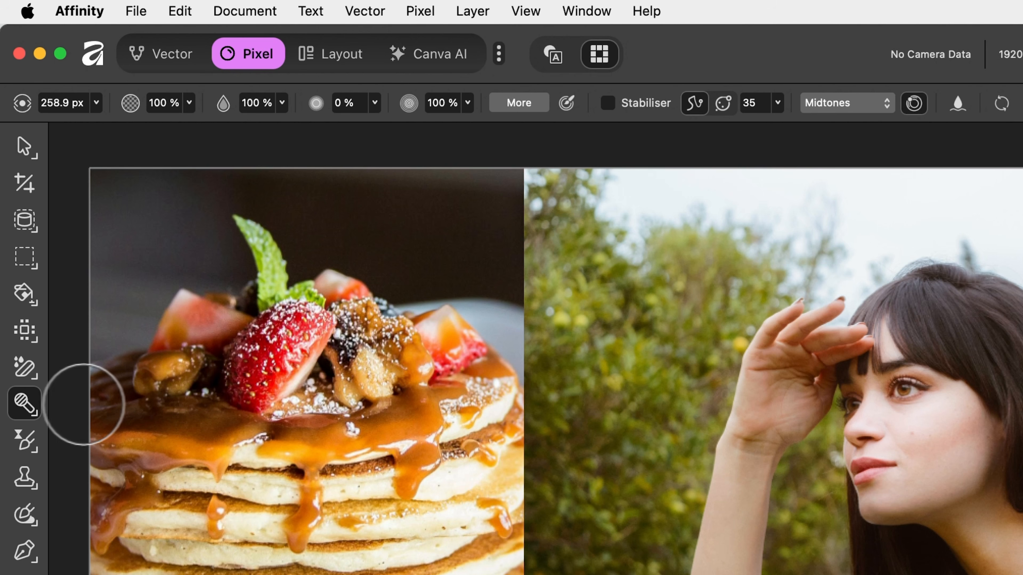
- Switch to the Sponge Brush Tool and set it to desaturate
click(23, 271)
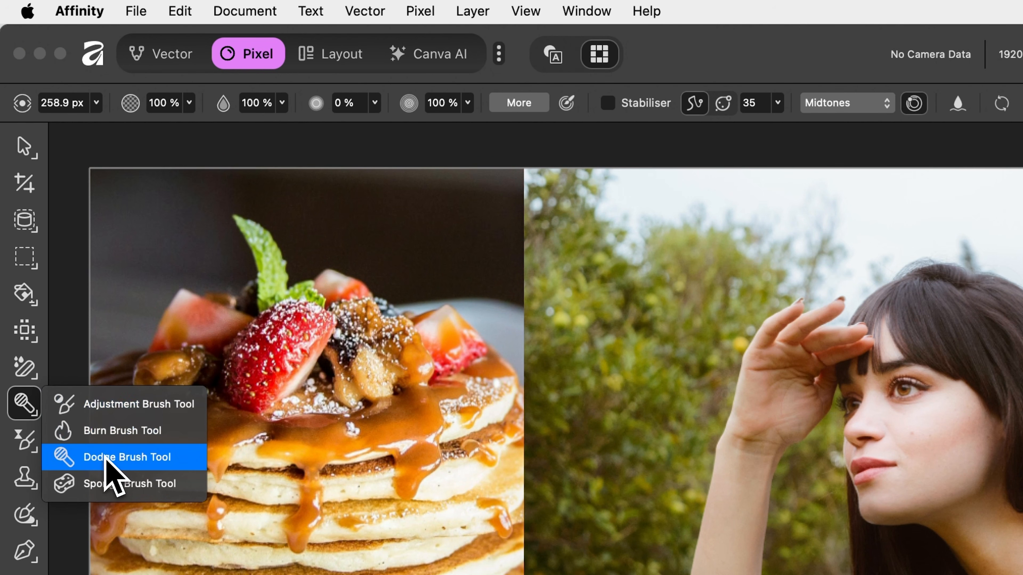
click(129, 485)
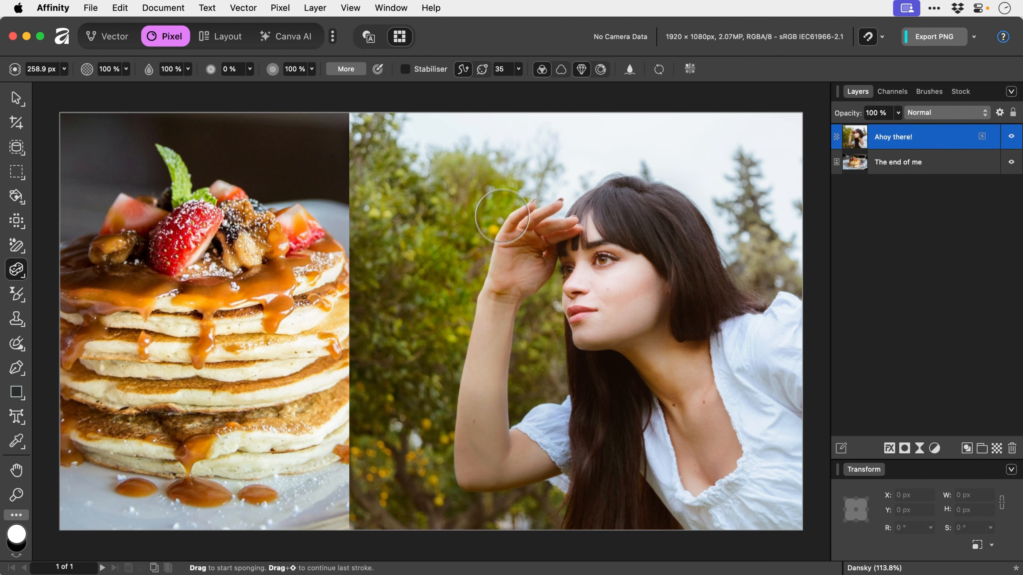
click(562, 72)
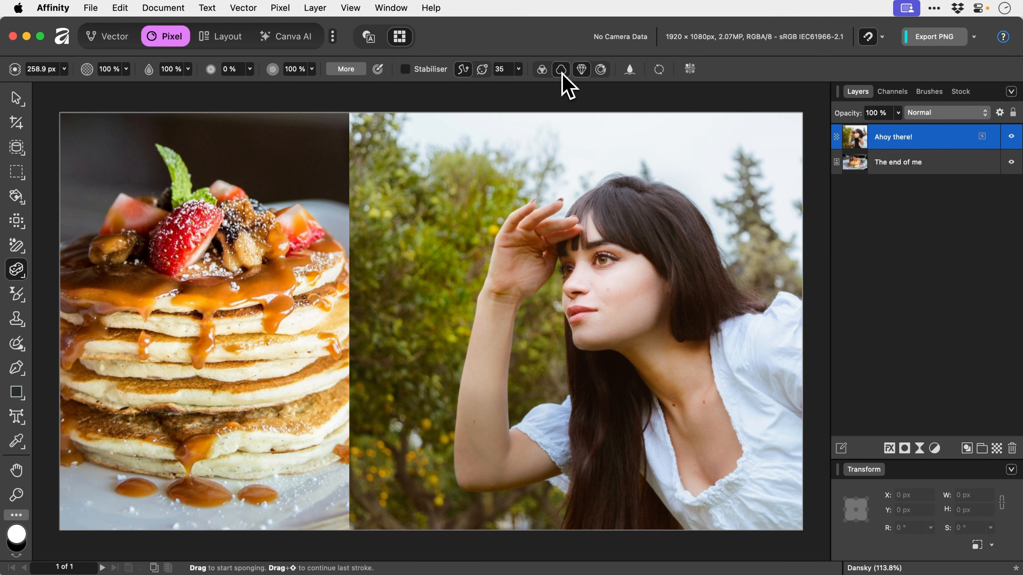
- Try desaturating the woman's face and raised hand with sponge strokes, and undo them
mouse_move(609, 239)
mouse_down()
mouse_move(605, 262)
mouse_move(622, 269)
mouse_move(589, 319)
mouse_move(582, 285)
mouse_move(585, 324)
mouse_up()
mouse_move(522, 257)
mouse_down()
mouse_move(511, 299)
mouse_move(453, 392)
mouse_move(474, 425)
mouse_move(506, 300)
mouse_move(553, 224)
mouse_move(510, 274)
mouse_up()
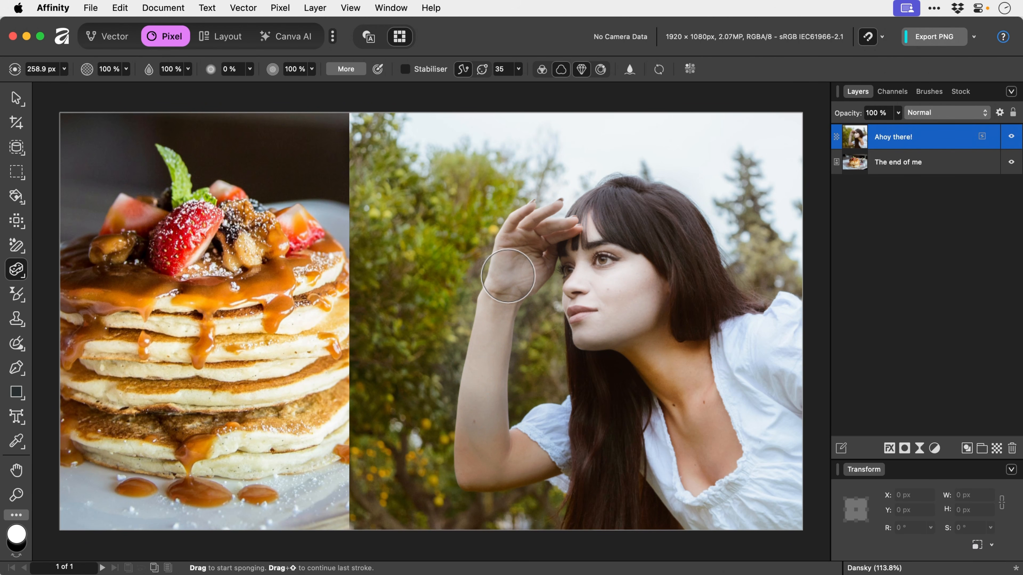
key(super+z)
key(super+z)
key(super+z)
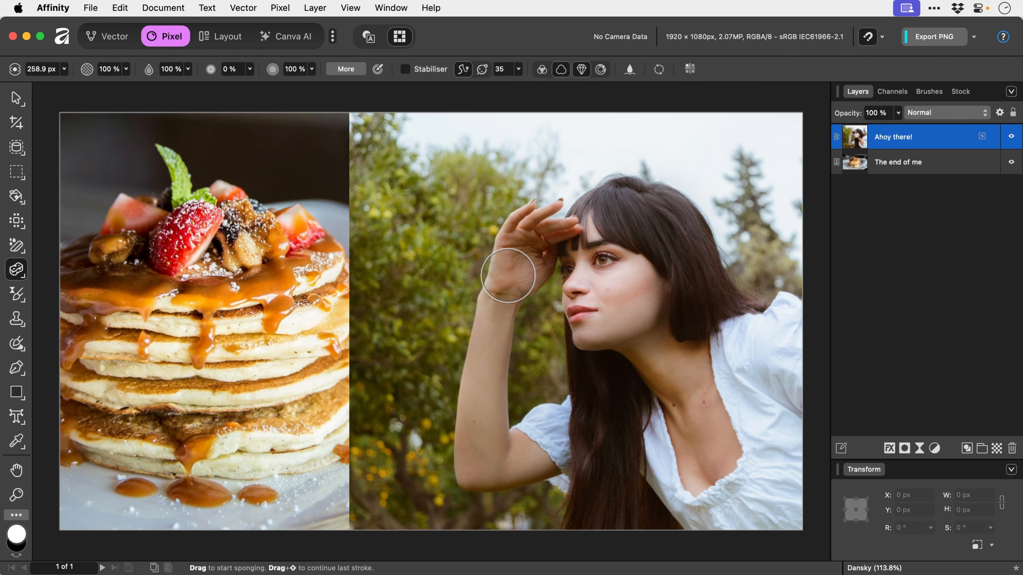
key(super+shift+z)
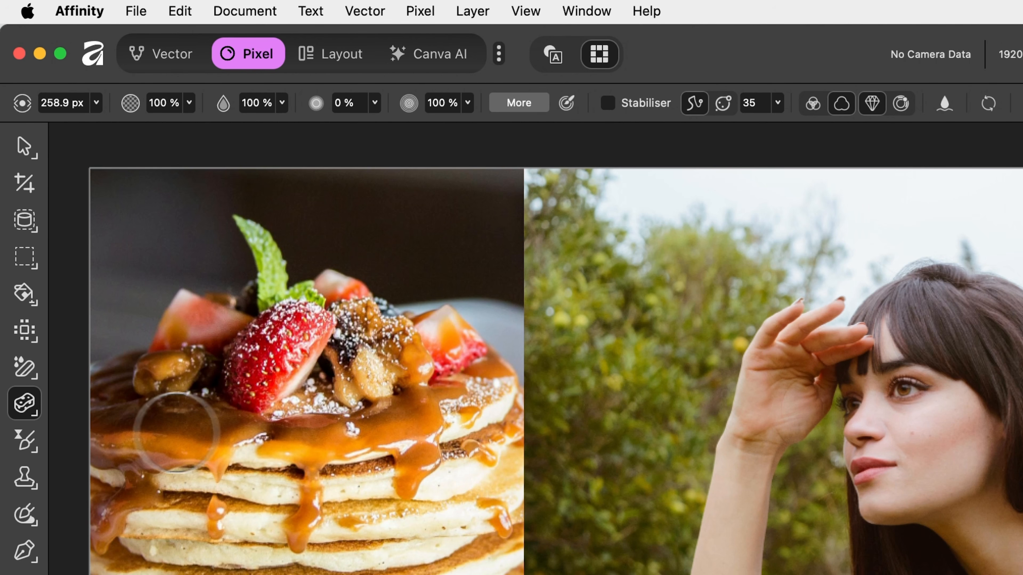
- Switch to the Filter Brush Tool and choose the Glitch filter with the Sawtooth type
click(30, 444)
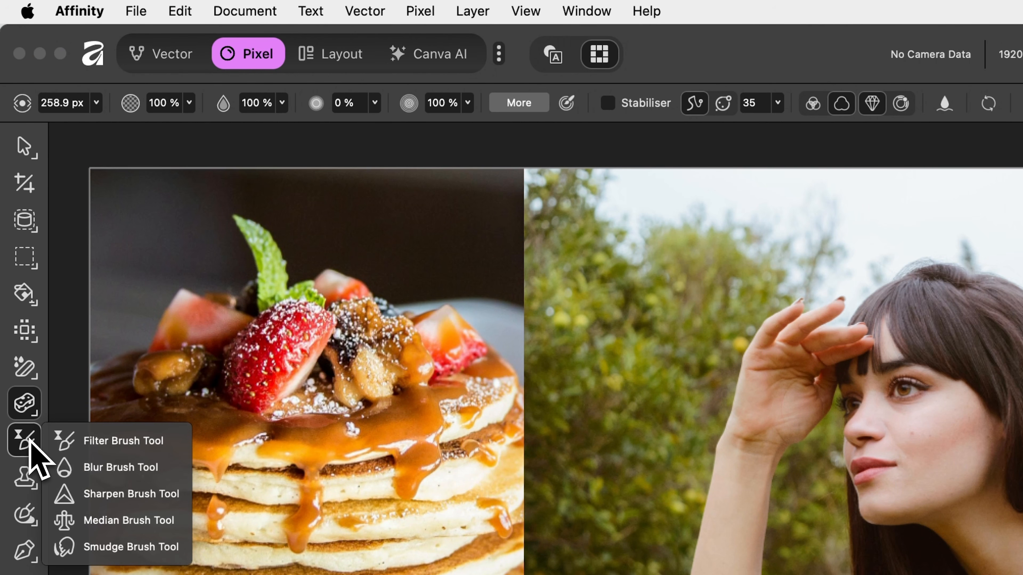
click(115, 441)
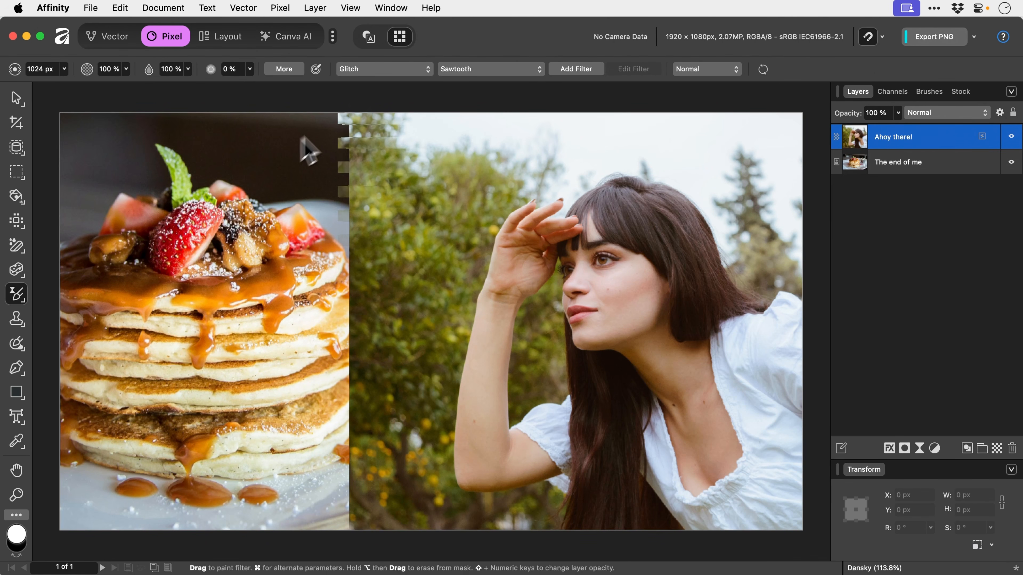
click(380, 70)
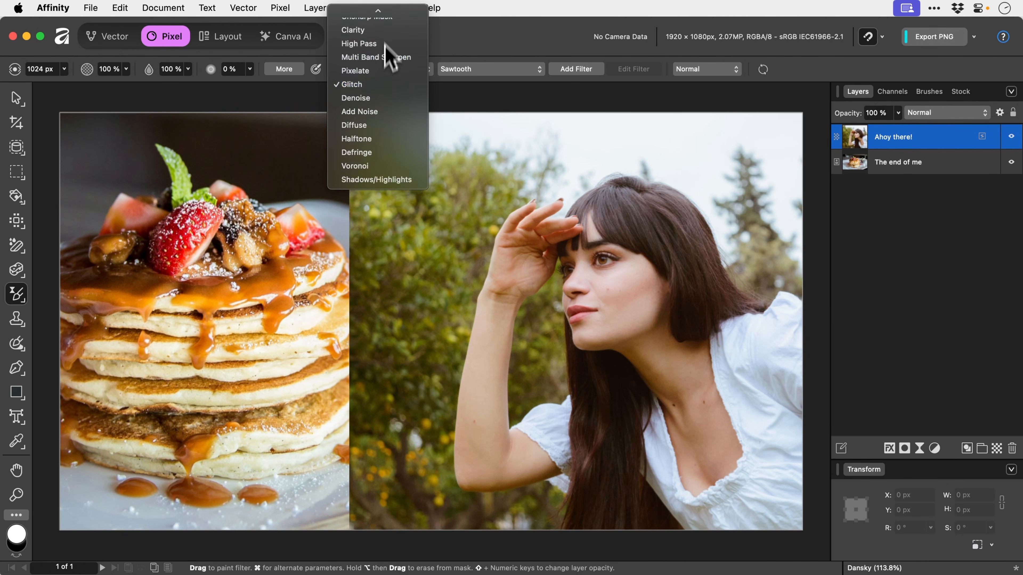
mouse_move(387, 12)
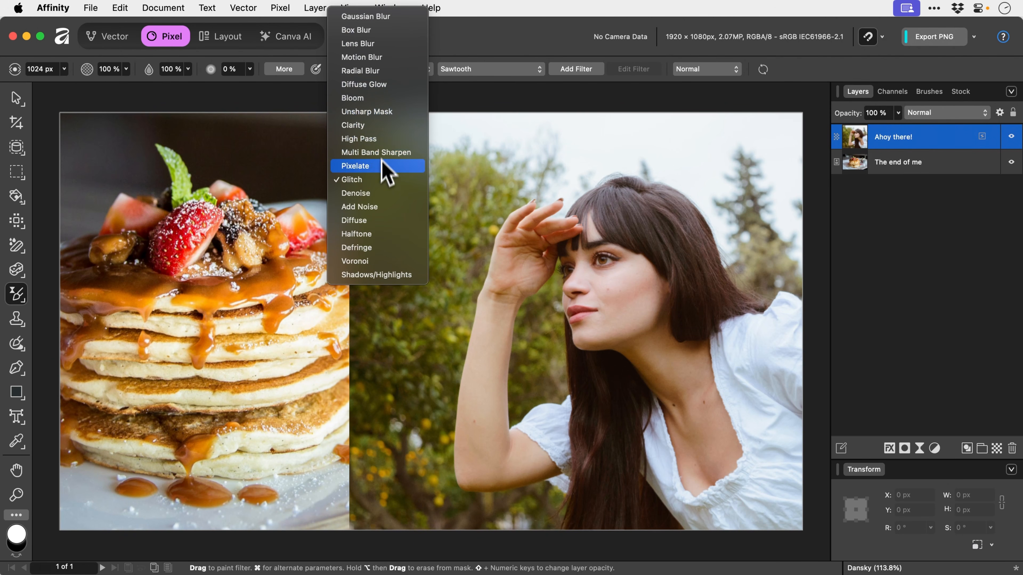
click(380, 181)
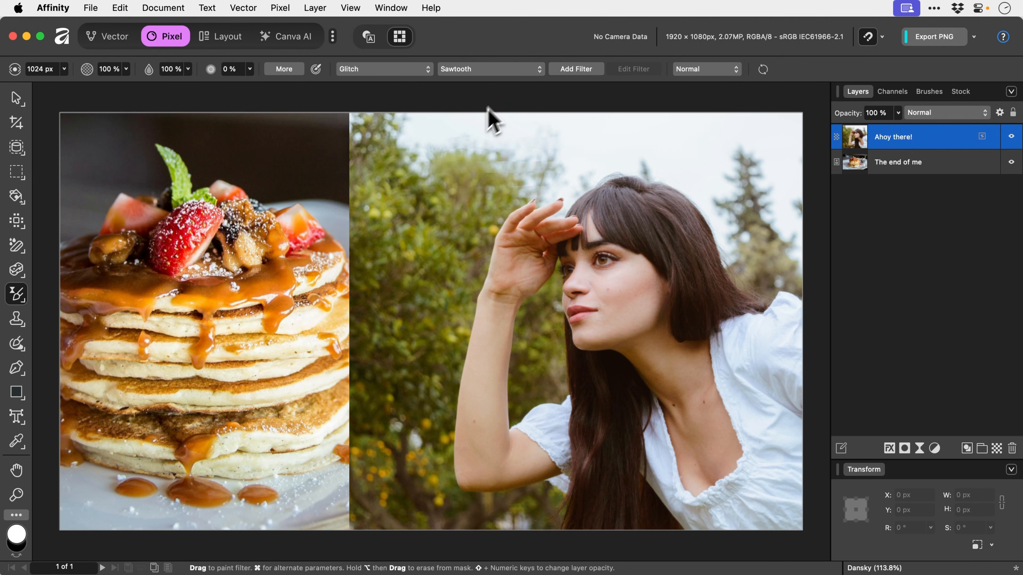
click(523, 71)
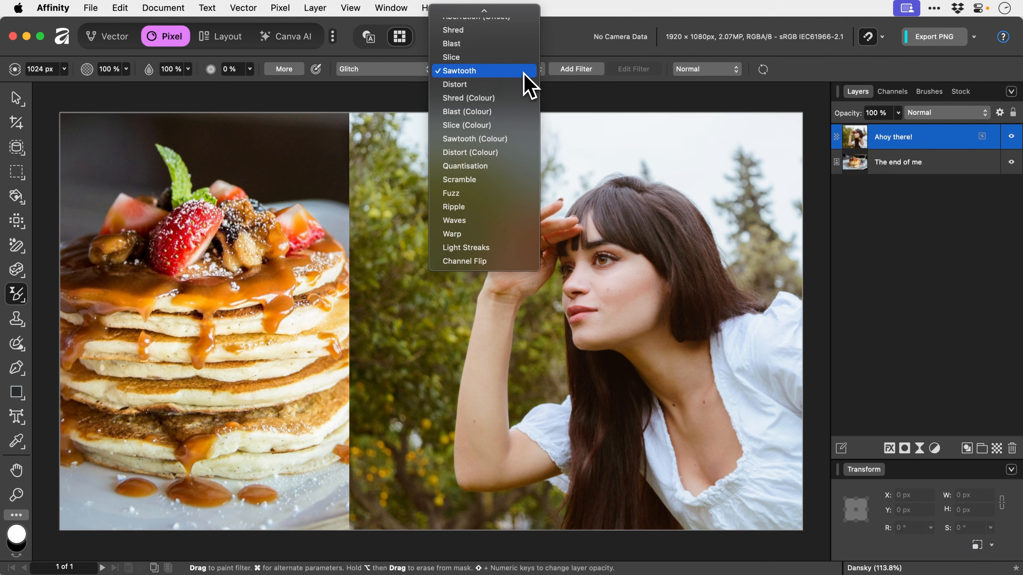
click(523, 73)
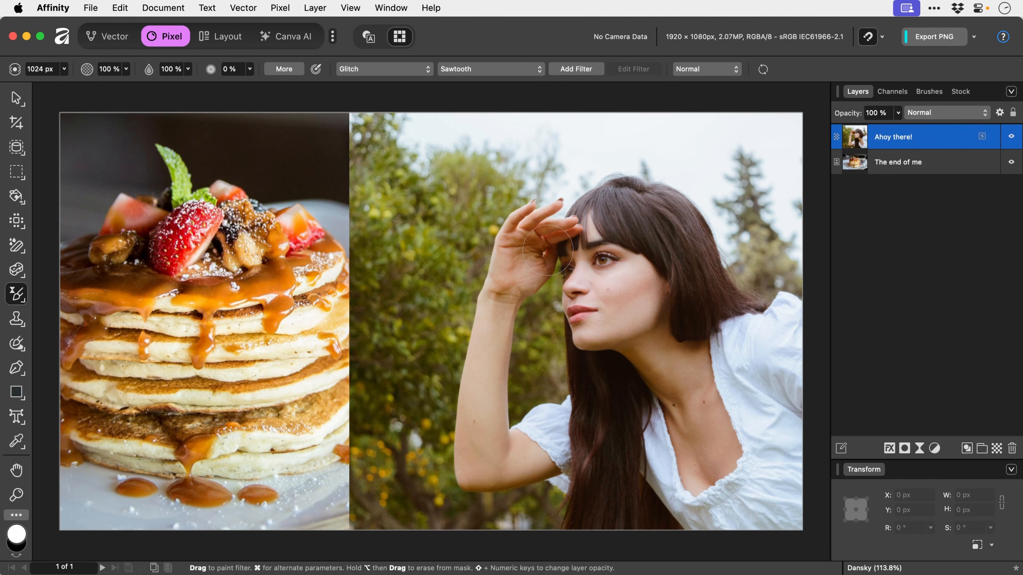
- Paint the Sawtooth glitch over the woman's face and arm, and set the live filter's Glitch Strength to 69%
click(547, 250)
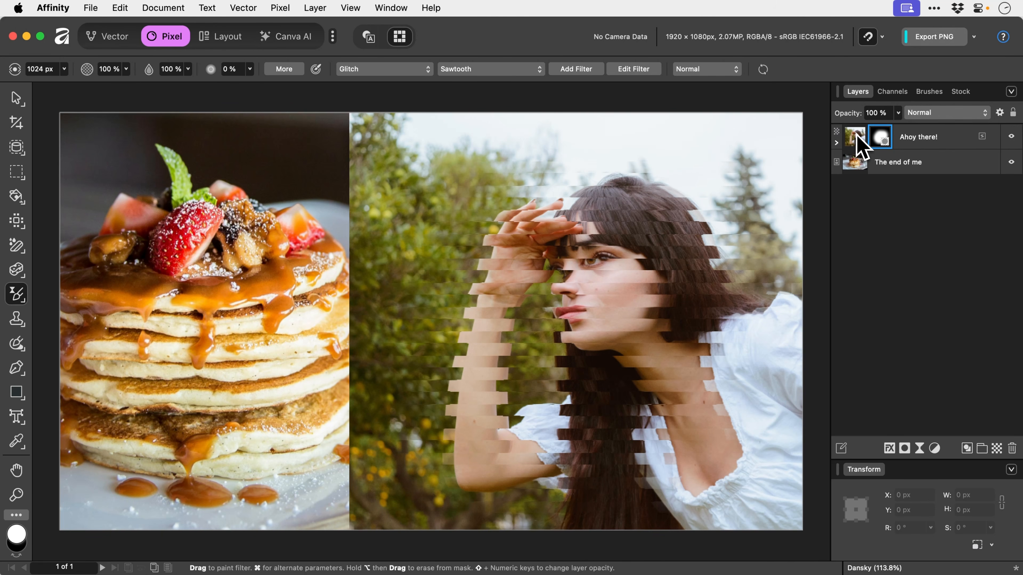
click(837, 143)
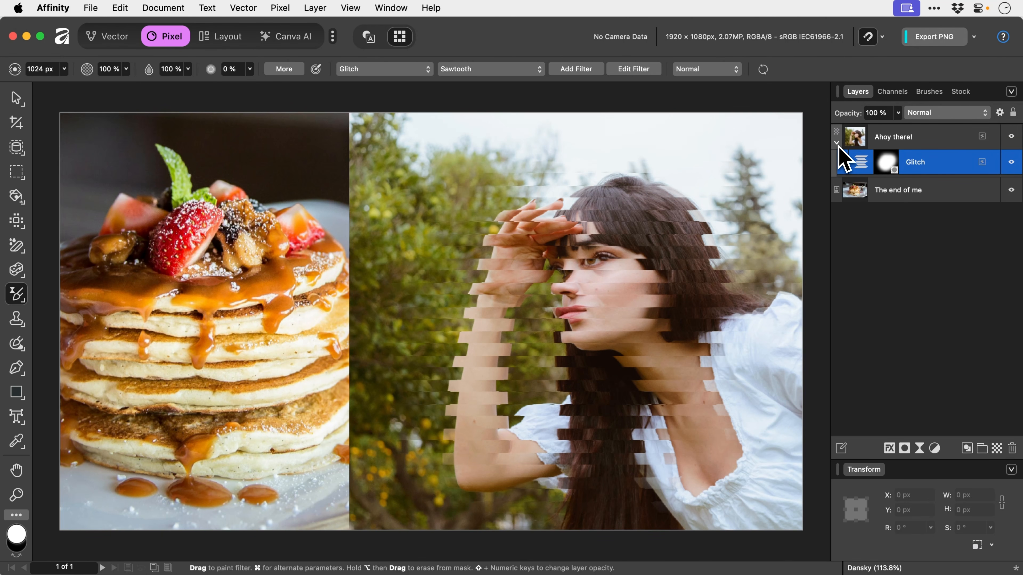
double_click(860, 167)
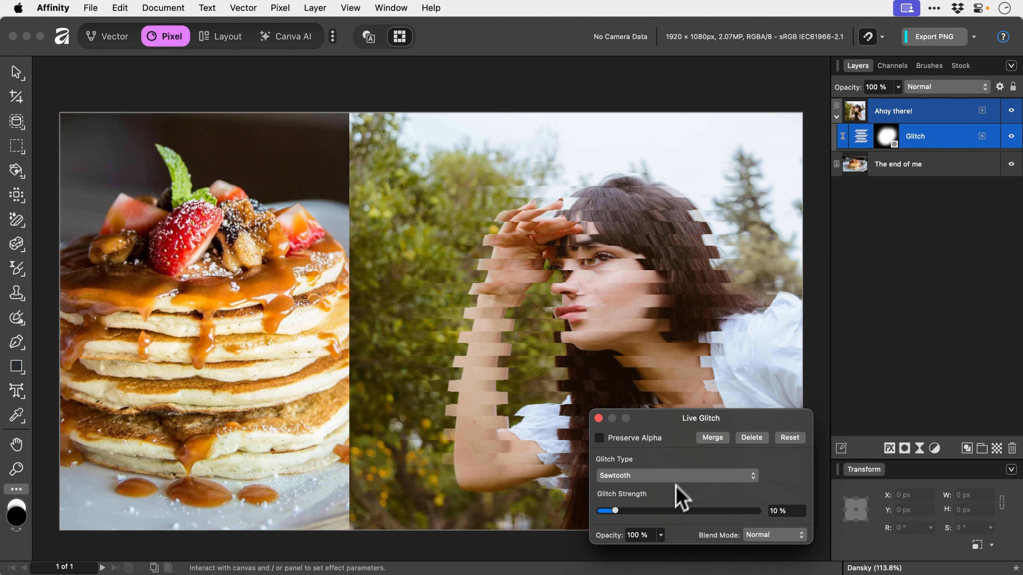
drag(666, 511, 712, 511)
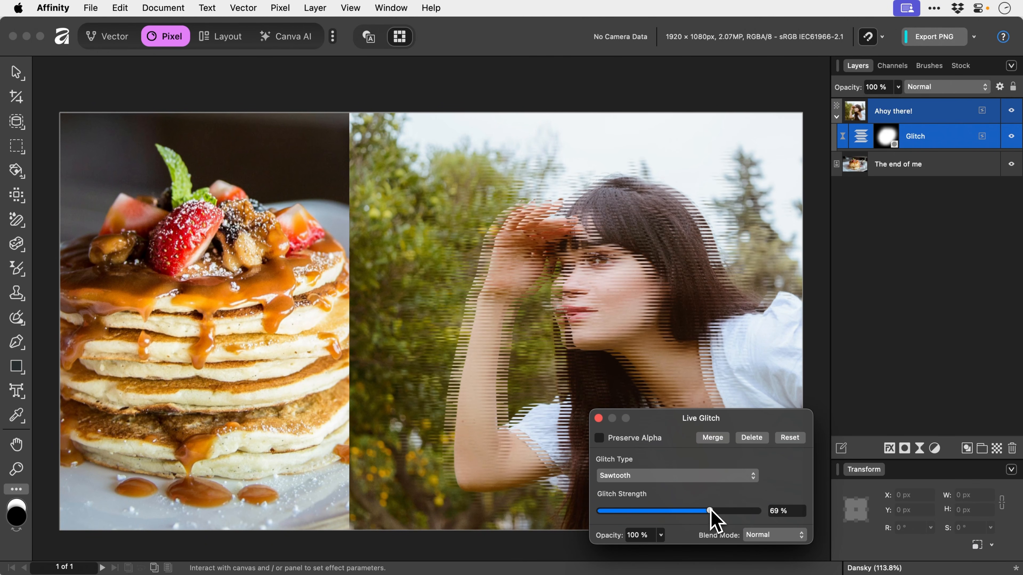
- Try the Slice glitch type with Horizontal Strength 53% and Vertical Strength 74%, and delete the live Glitch filter
click(676, 476)
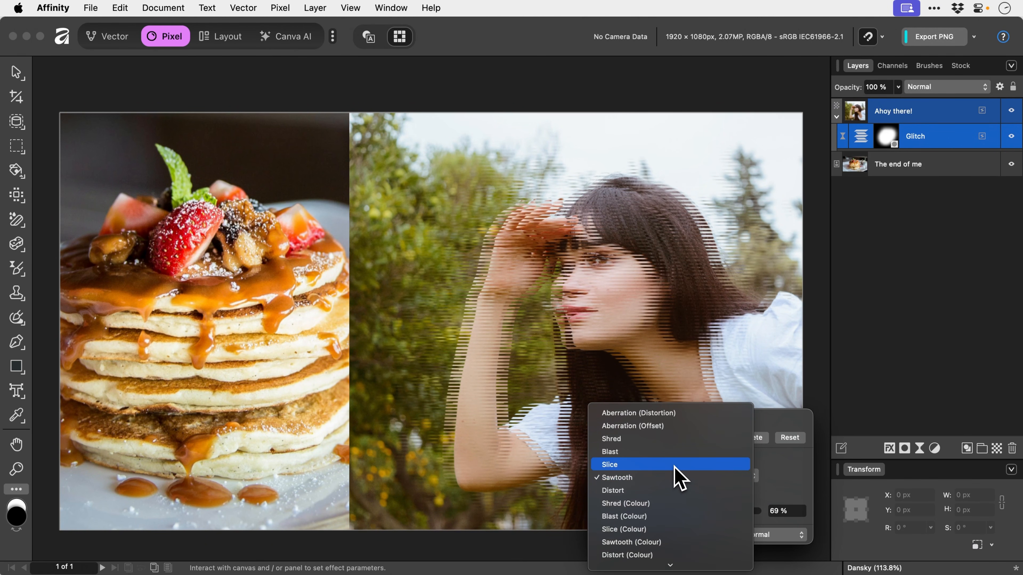
click(674, 466)
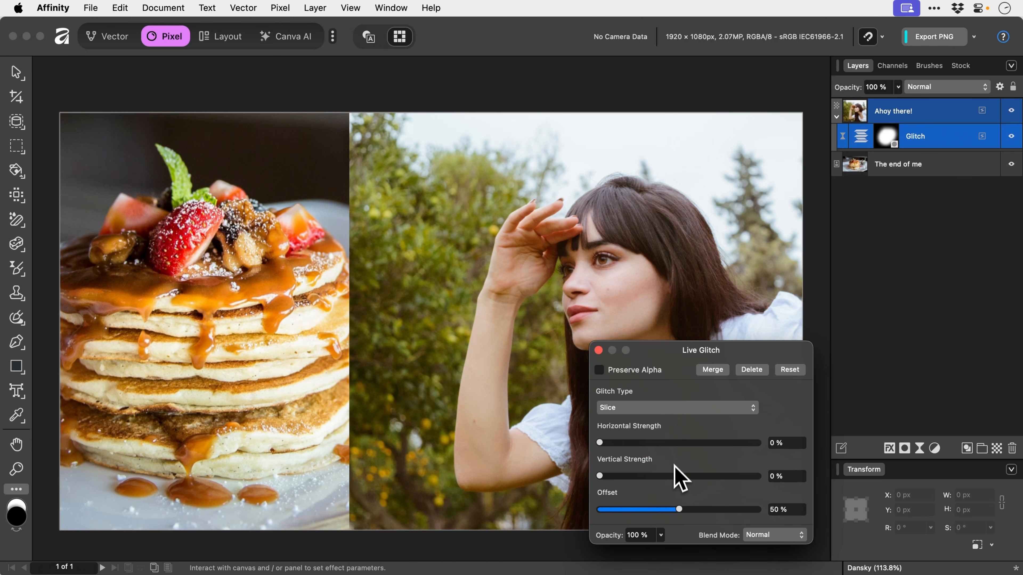
mouse_move(677, 443)
mouse_down()
mouse_move(715, 445)
mouse_move(684, 437)
mouse_up()
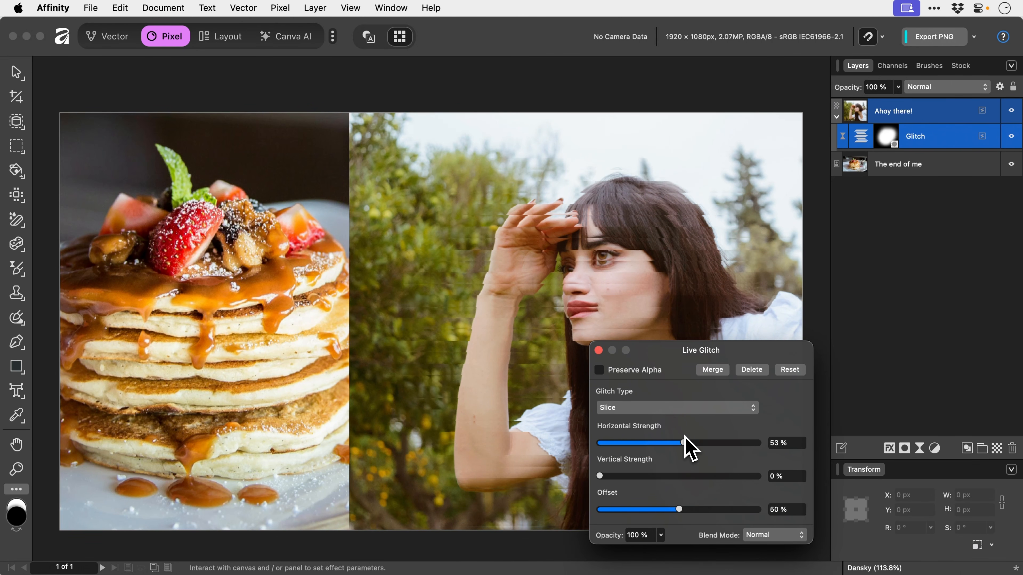
drag(667, 476, 717, 477)
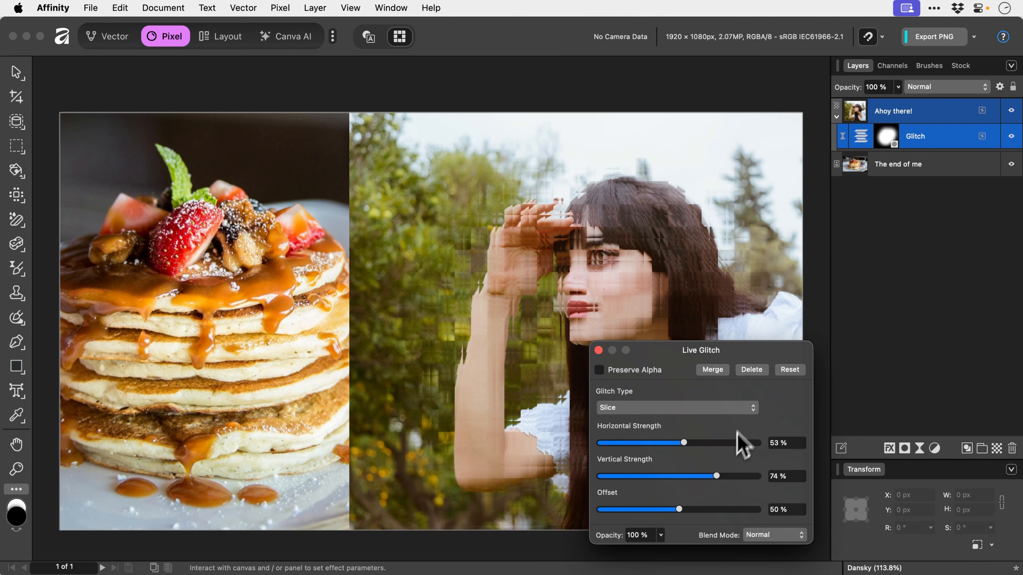
click(756, 373)
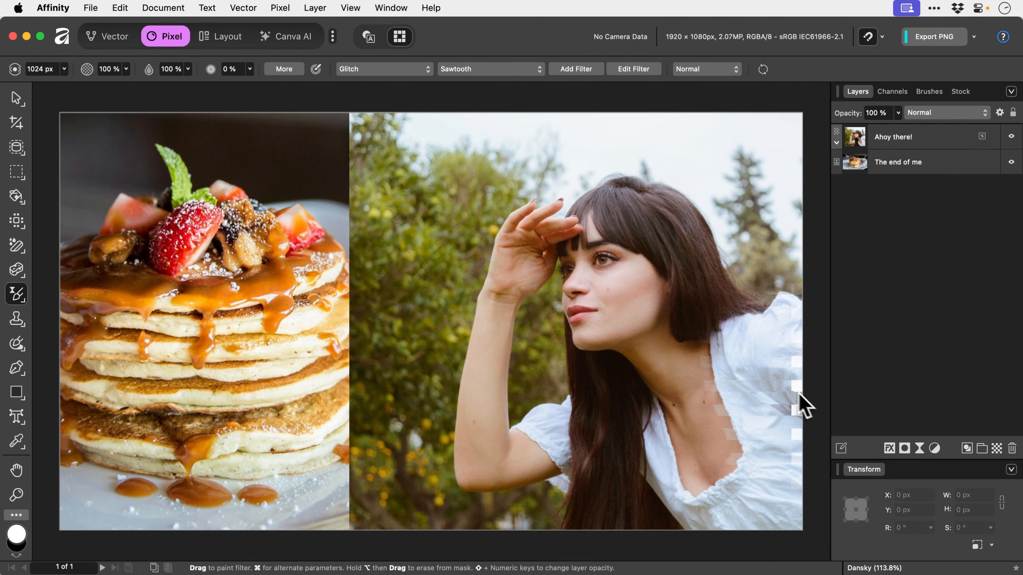
click(920, 450)
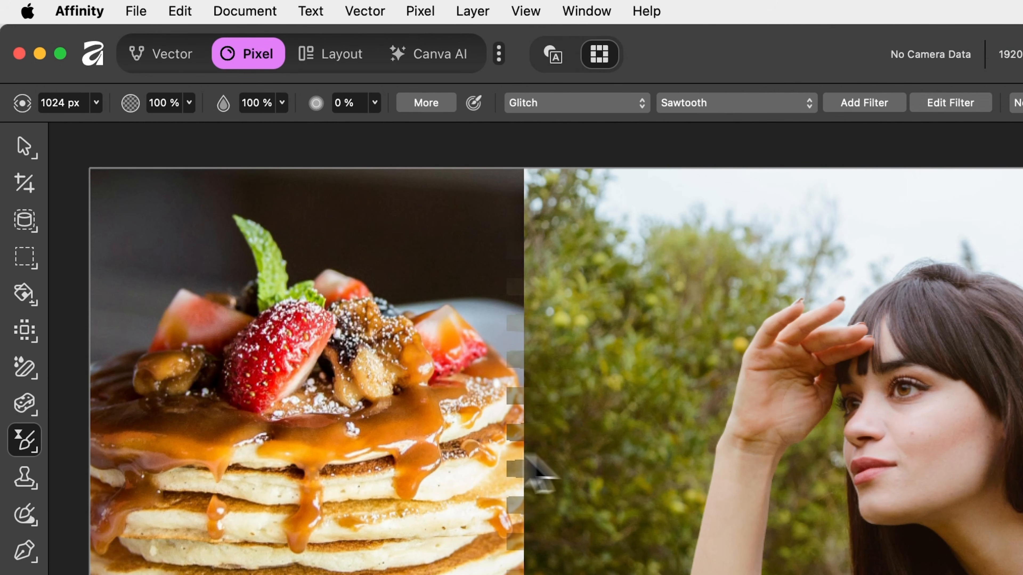
- Blur the strawberry and fruit topping on the "The end of me" layer with the Blur Brush Tool
click(30, 443)
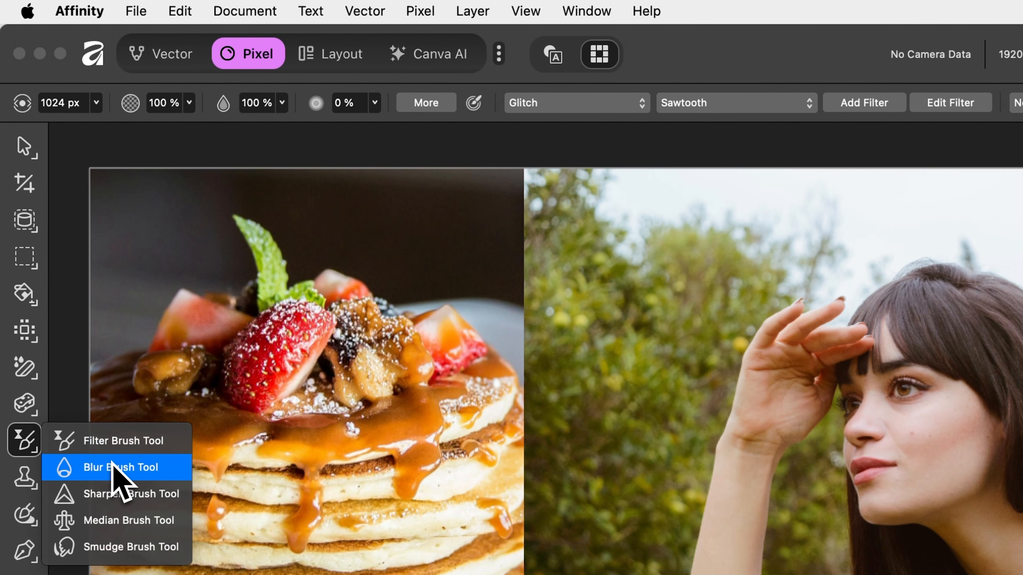
click(116, 467)
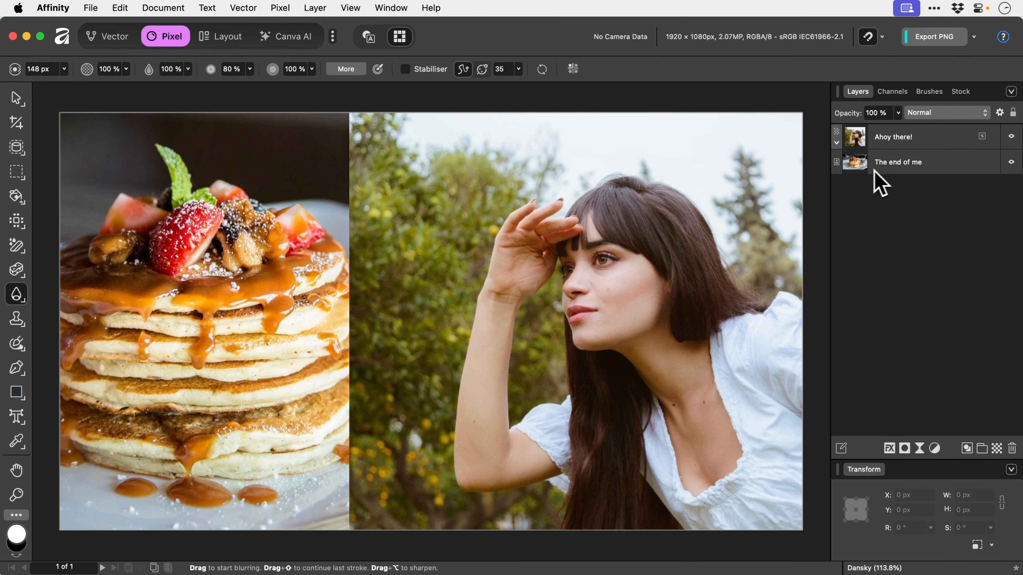
click(880, 165)
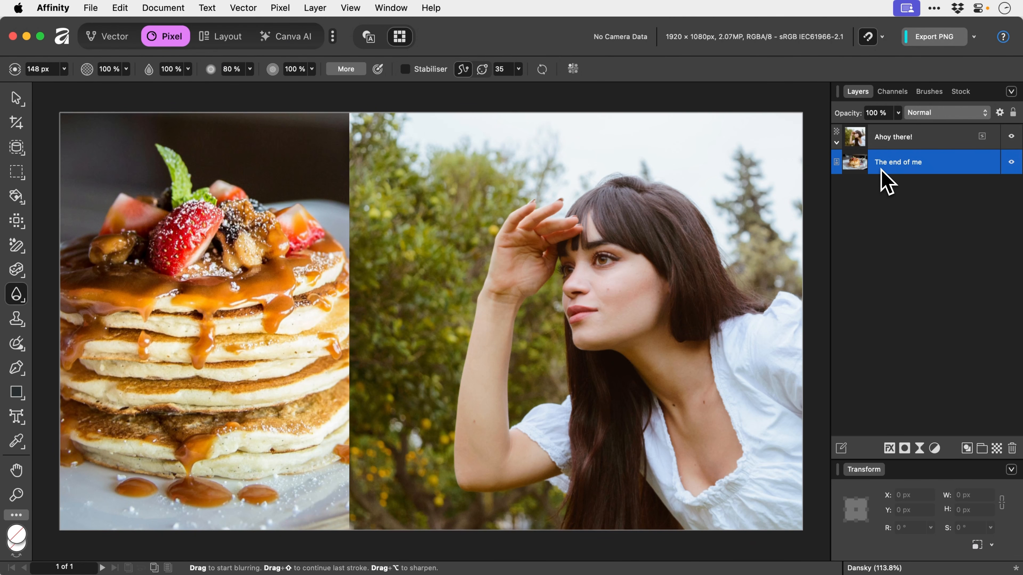
mouse_move(182, 284)
mouse_down()
mouse_move(185, 234)
mouse_move(198, 227)
mouse_move(236, 254)
mouse_move(143, 285)
mouse_move(161, 226)
mouse_move(196, 237)
mouse_move(157, 272)
mouse_move(153, 245)
mouse_up()
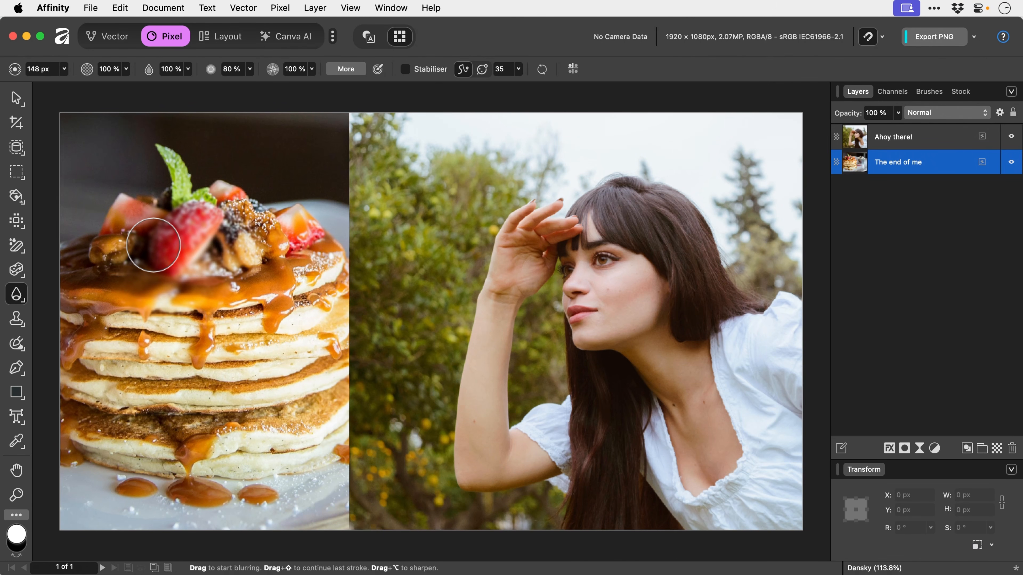
mouse_move(153, 245)
mouse_down()
mouse_move(162, 164)
mouse_move(180, 190)
mouse_move(188, 184)
mouse_move(230, 217)
mouse_move(270, 220)
mouse_up()
- Select the Sharpen Brush Tool, and smooth the bottom pancakes with the Median Brush Tool
click(25, 301)
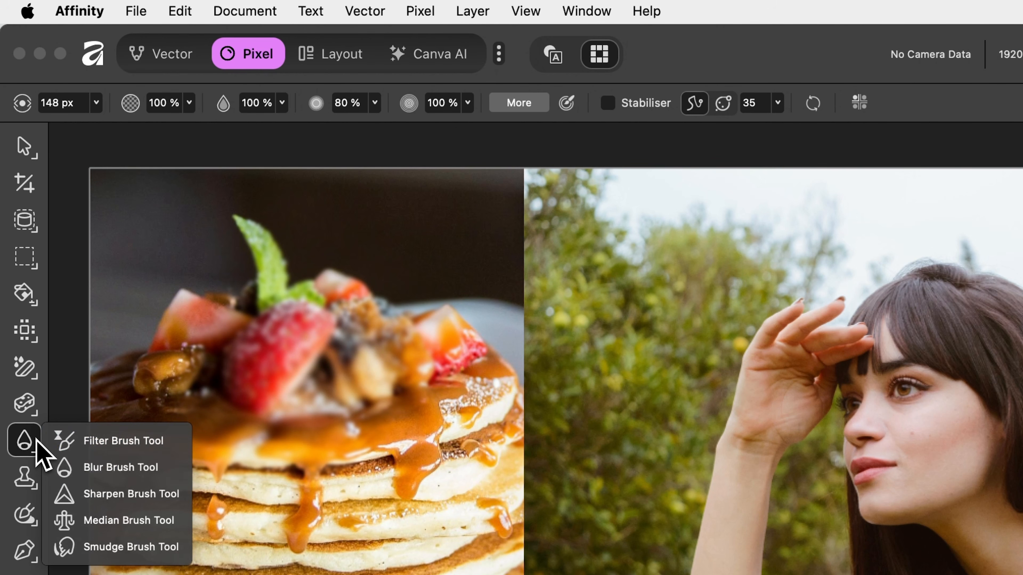
click(99, 493)
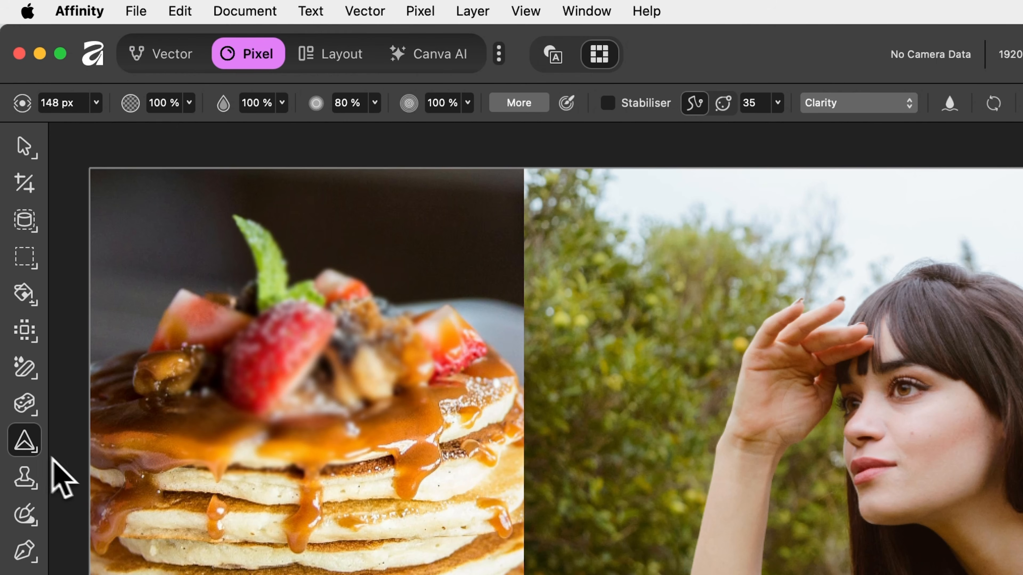
click(24, 301)
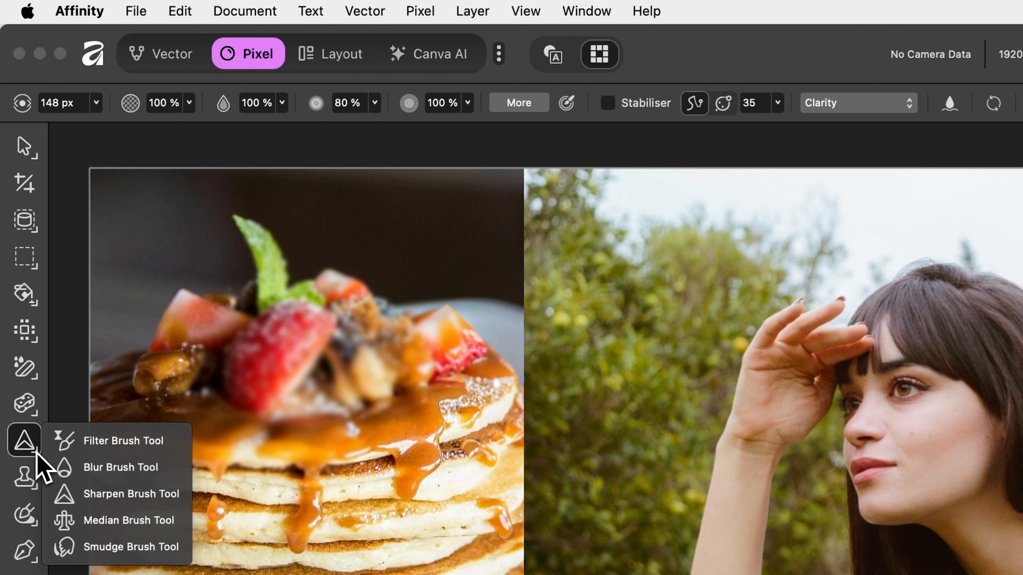
click(109, 521)
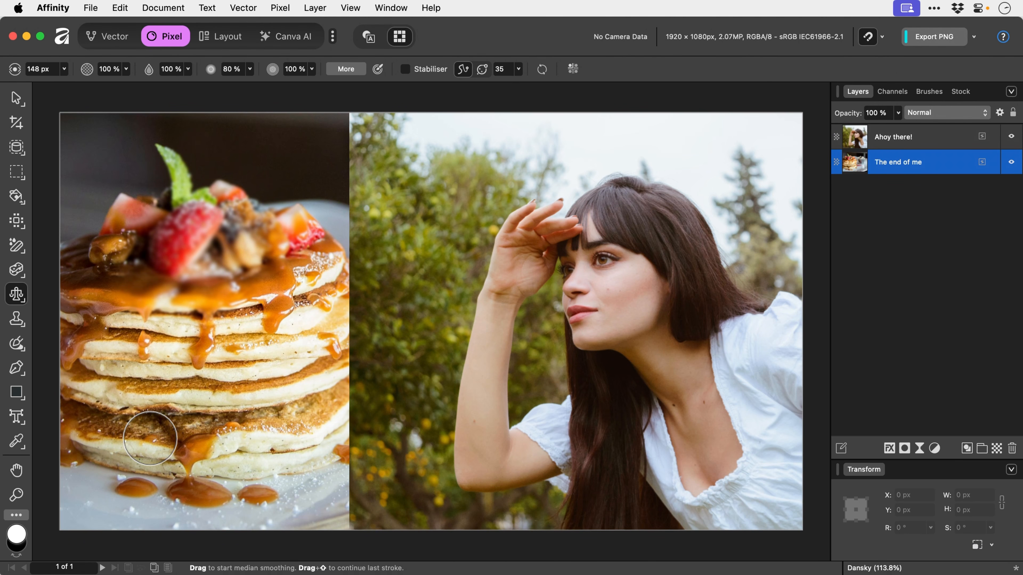
mouse_move(150, 438)
mouse_down()
mouse_move(116, 437)
mouse_move(170, 425)
mouse_move(305, 426)
mouse_move(143, 437)
mouse_up()
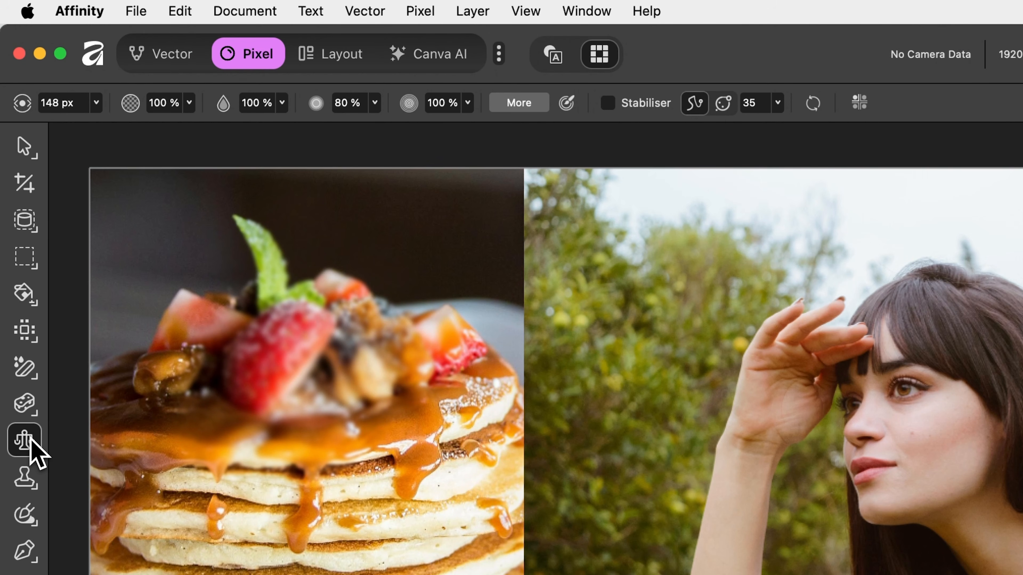
- Smudge the tip of the mint leaf outward into the dark background with the Smudge Brush Tool at 75% strength
click(17, 293)
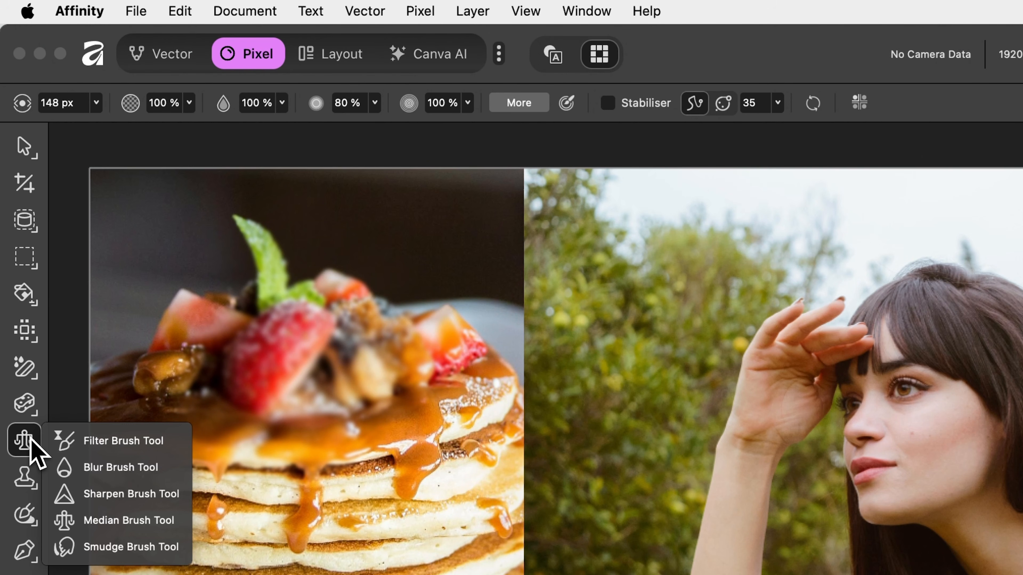
click(130, 547)
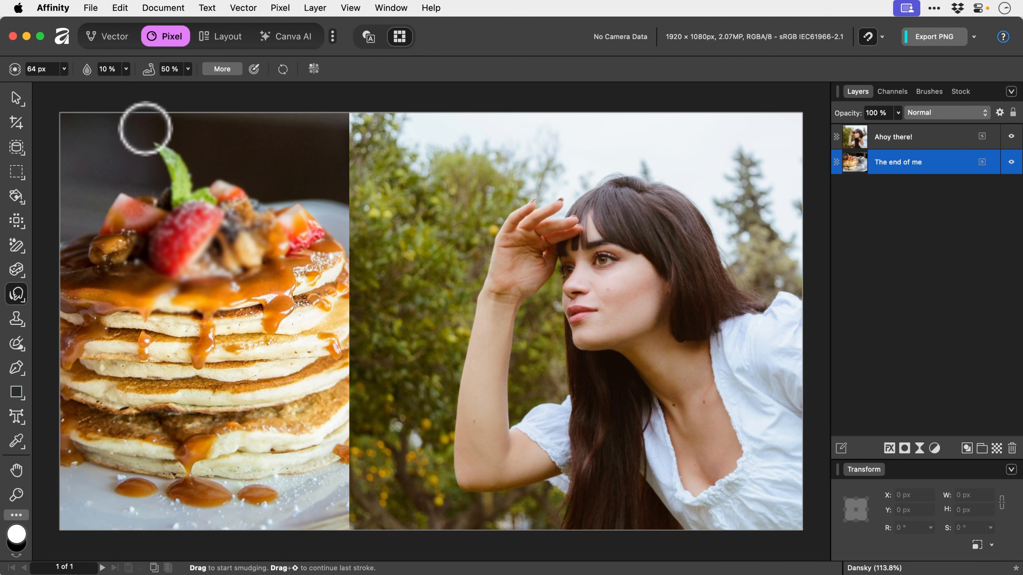
click(188, 69)
drag(188, 86, 217, 84)
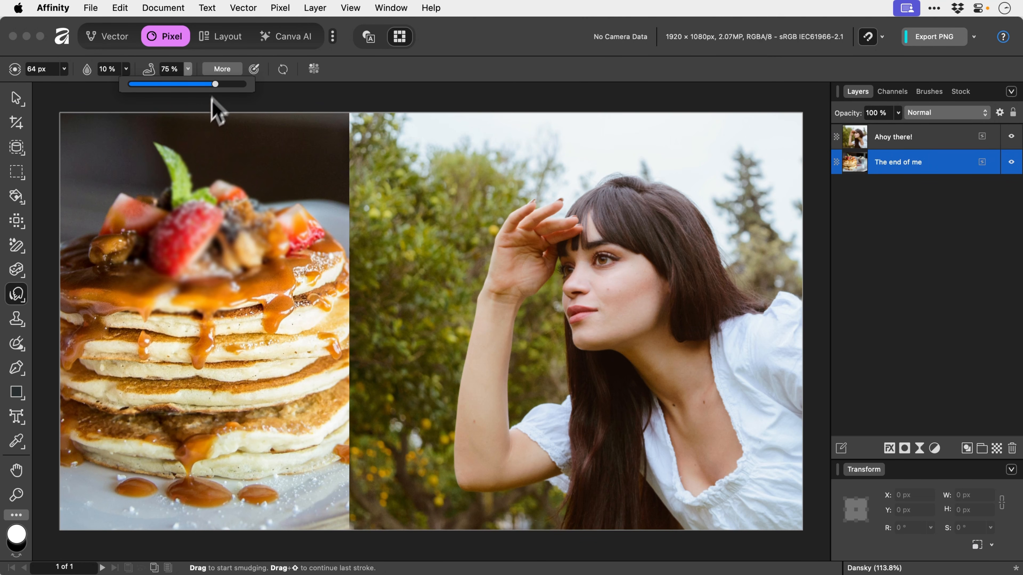
click(174, 169)
drag(157, 145, 129, 125)
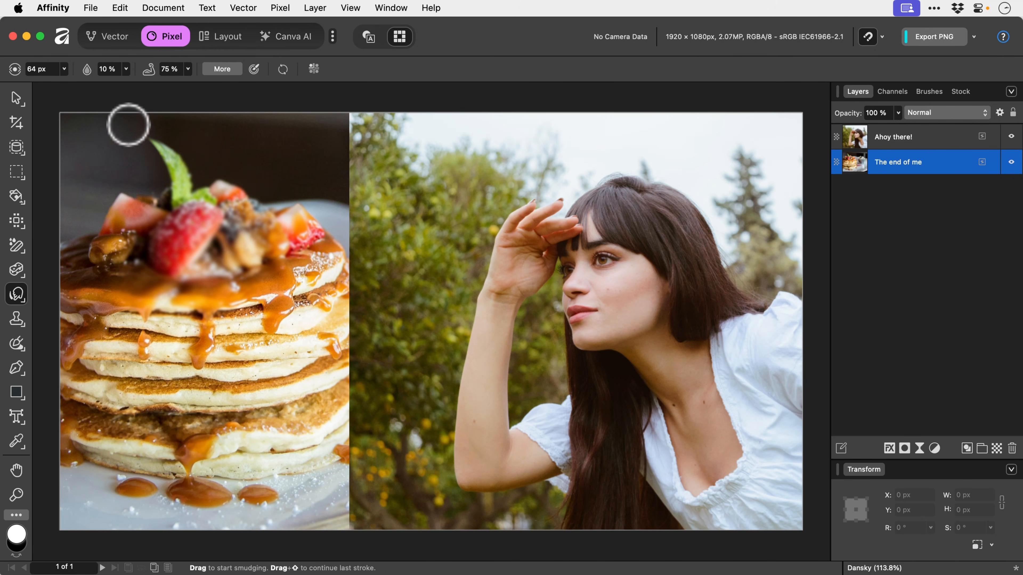
mouse_move(172, 162)
mouse_down()
mouse_move(142, 125)
mouse_move(124, 126)
mouse_move(159, 156)
mouse_move(144, 132)
mouse_up()
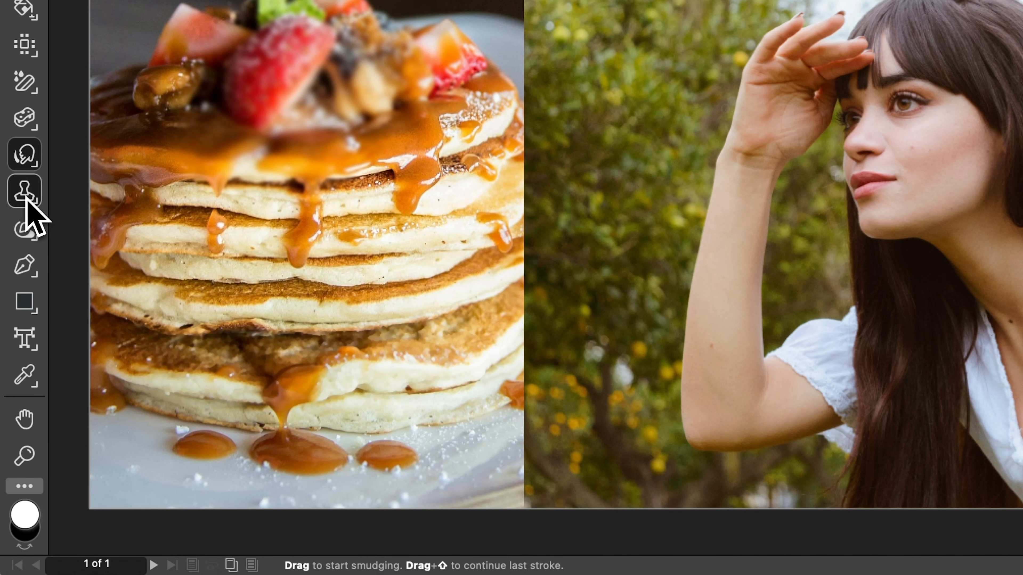
- Switch to the Clone Brush Tool with 100% flow, sample the green foliage, and select the "Ahoy there!" layer
mouse_move(18, 323)
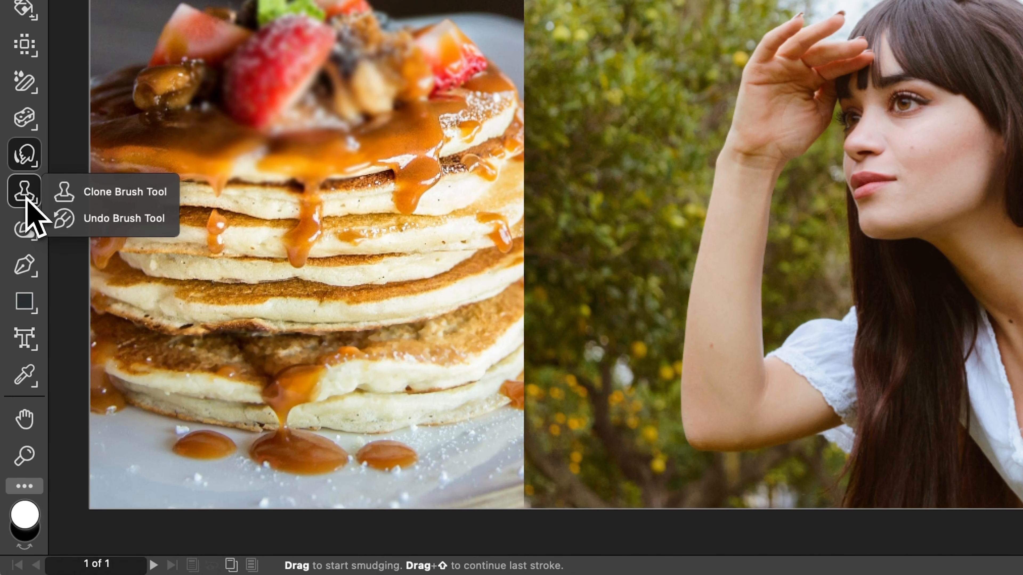
click(69, 198)
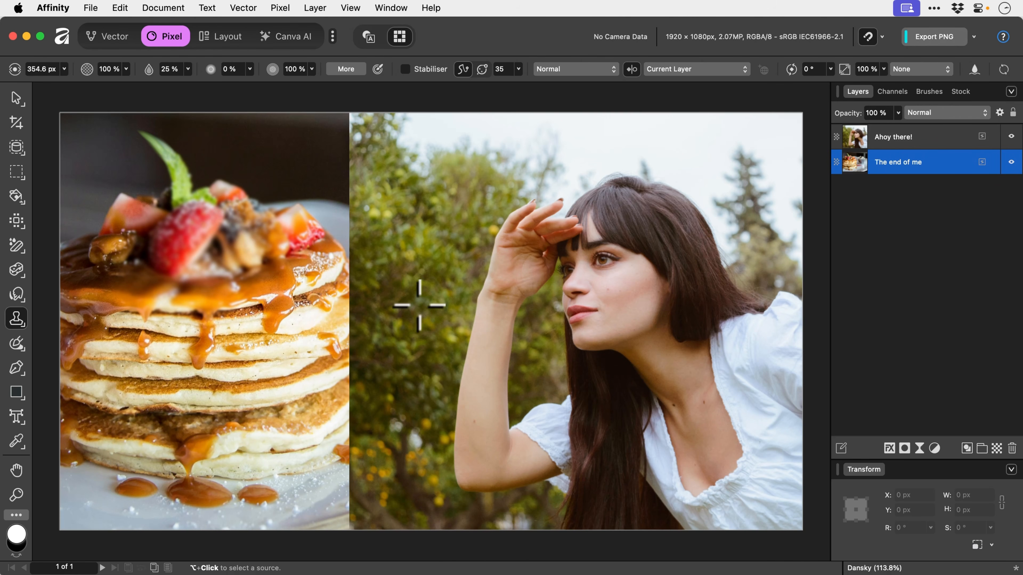
alt+click(420, 305)
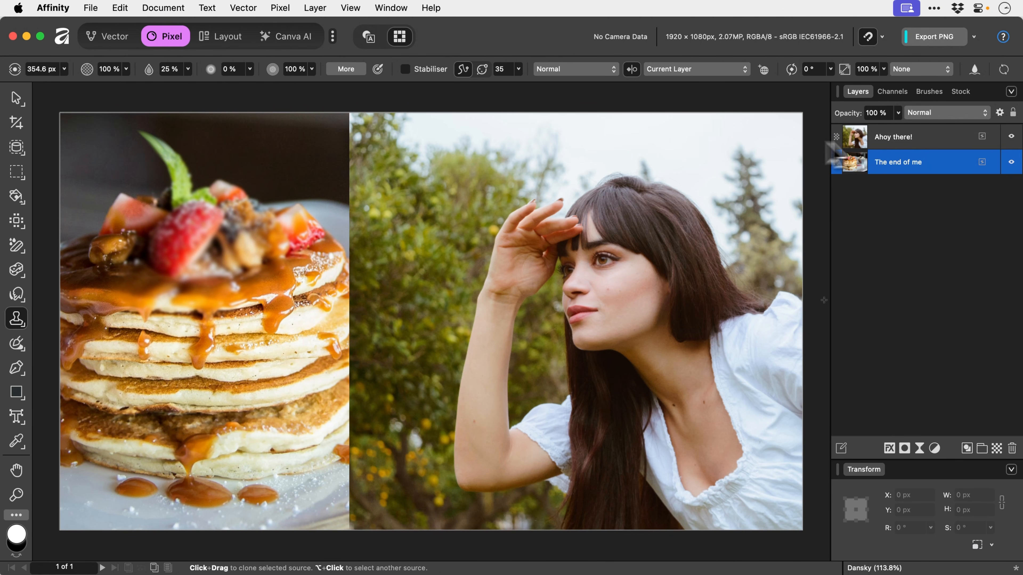
click(906, 141)
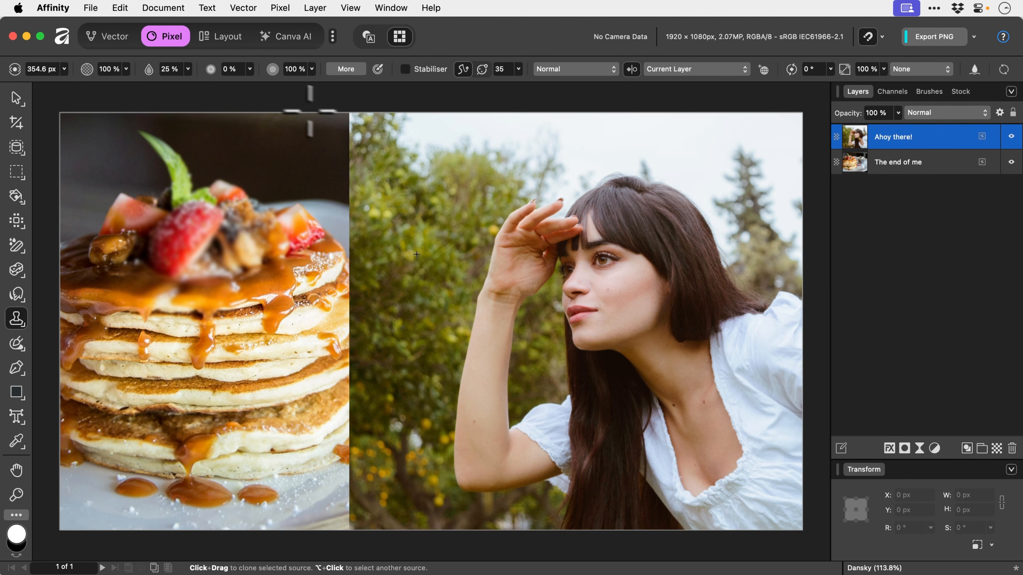
click(188, 70)
drag(188, 86, 280, 85)
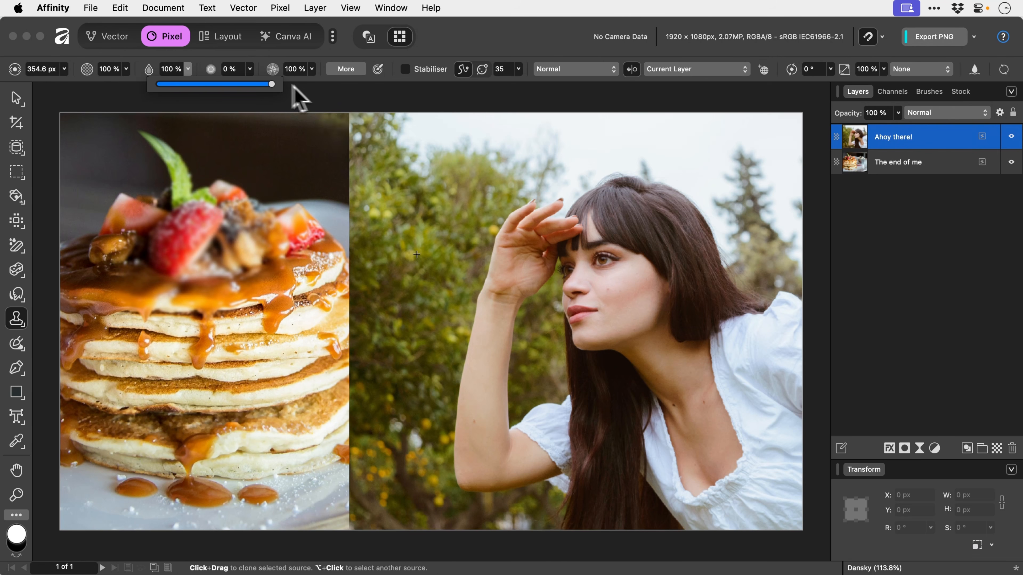
- Try cloning the woman's hand and face onto the sky above her, and undo the stroke
mouse_move(429, 130)
mouse_down()
mouse_move(489, 119)
mouse_move(521, 128)
mouse_move(476, 134)
mouse_move(471, 154)
mouse_move(487, 158)
mouse_move(510, 127)
mouse_move(527, 131)
mouse_move(499, 180)
mouse_move(552, 125)
mouse_move(578, 157)
mouse_move(595, 143)
mouse_move(657, 148)
mouse_move(678, 139)
mouse_move(685, 151)
mouse_move(701, 142)
mouse_move(728, 150)
mouse_move(737, 186)
mouse_up()
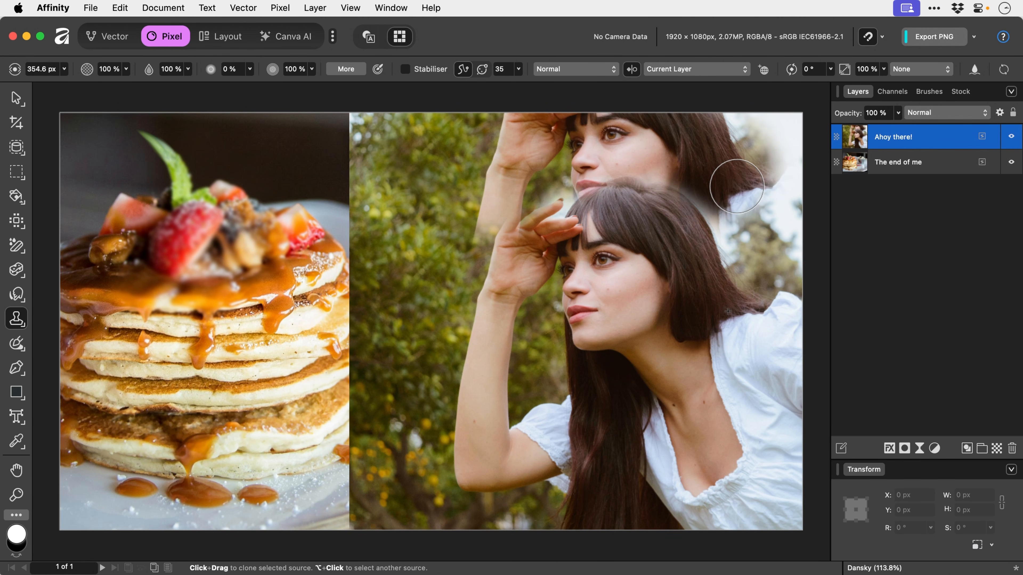
key(super+z)
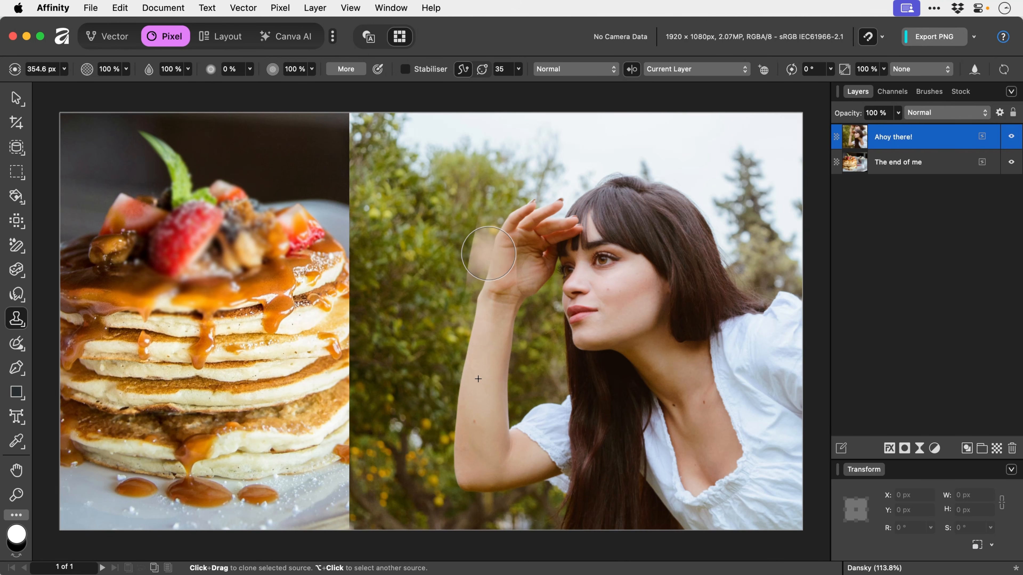
- Reduce the clone brush to 157.3 px and clone sampled foliage over the sky beside the treetop and past the photo's left edge
key(bracketleft)
key(bracketleft)
key(bracketleft)
key(bracketleft)
key(bracketleft)
key(bracketleft)
key(bracketleft)
key(bracketleft)
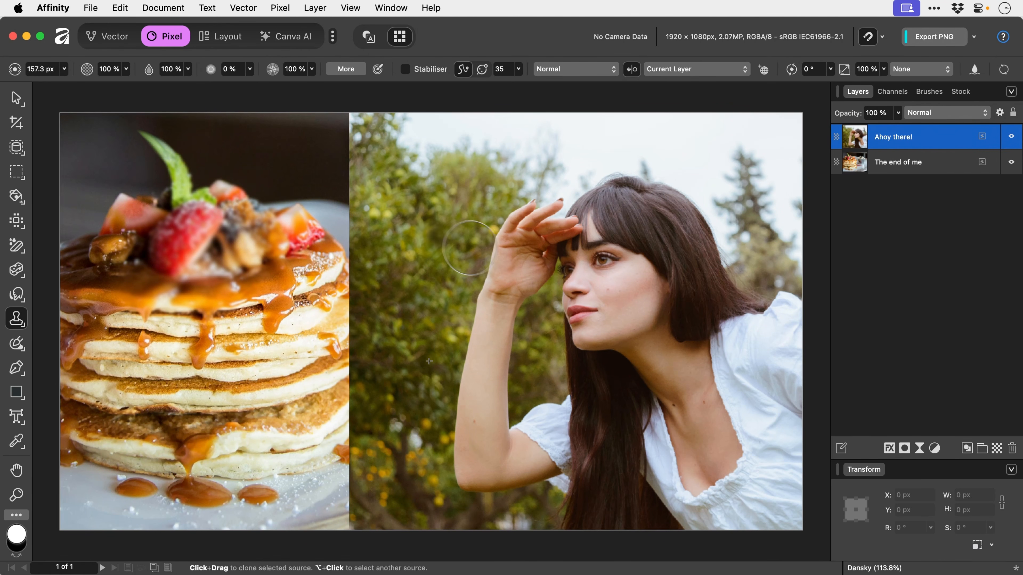
alt+click(401, 214)
drag(415, 169, 408, 131)
alt+click(452, 171)
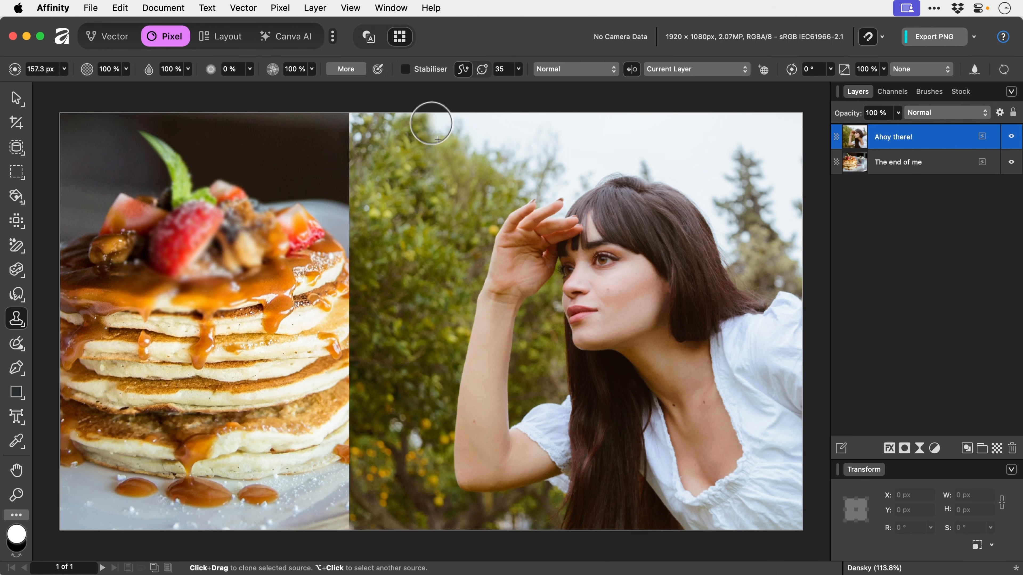
mouse_move(388, 119)
mouse_down()
mouse_move(349, 125)
mouse_move(356, 137)
mouse_up()
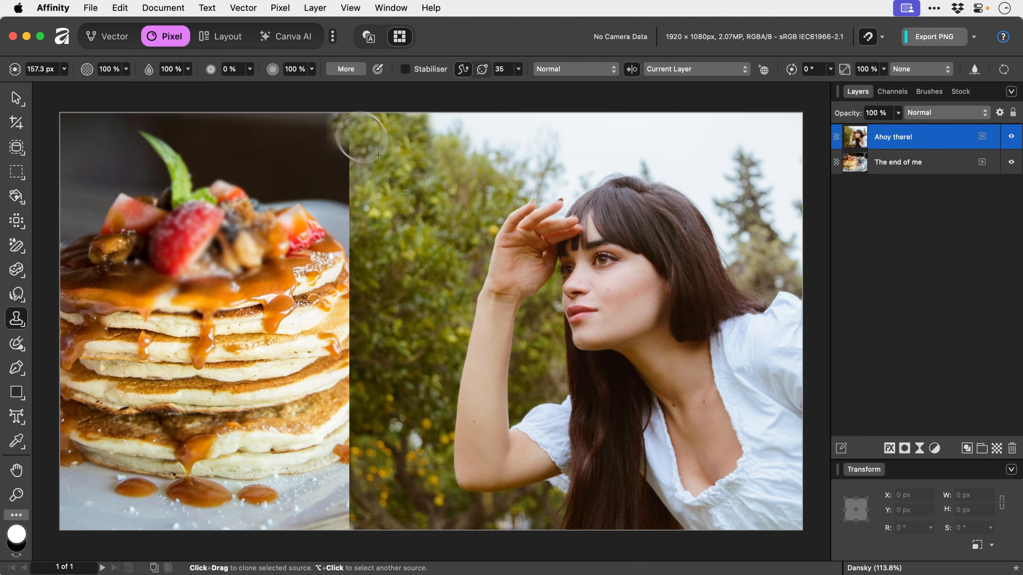
- Resample the foliage and extend the treetop further right over the sky, finishing with the Move Tool active
alt+click(417, 188)
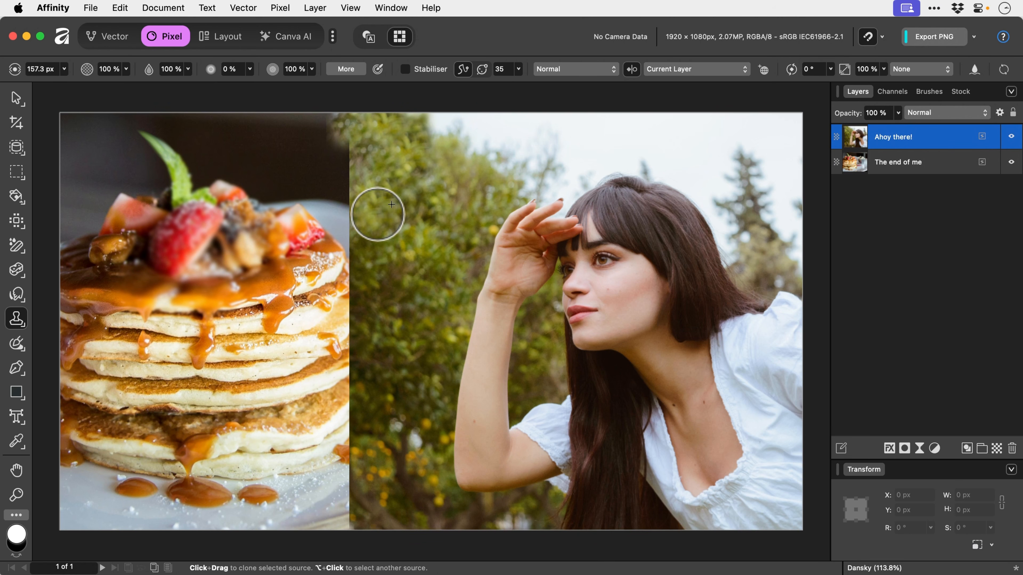
alt+click(403, 238)
mouse_move(405, 249)
mouse_down()
mouse_move(421, 260)
mouse_move(430, 229)
mouse_up()
alt+click(427, 240)
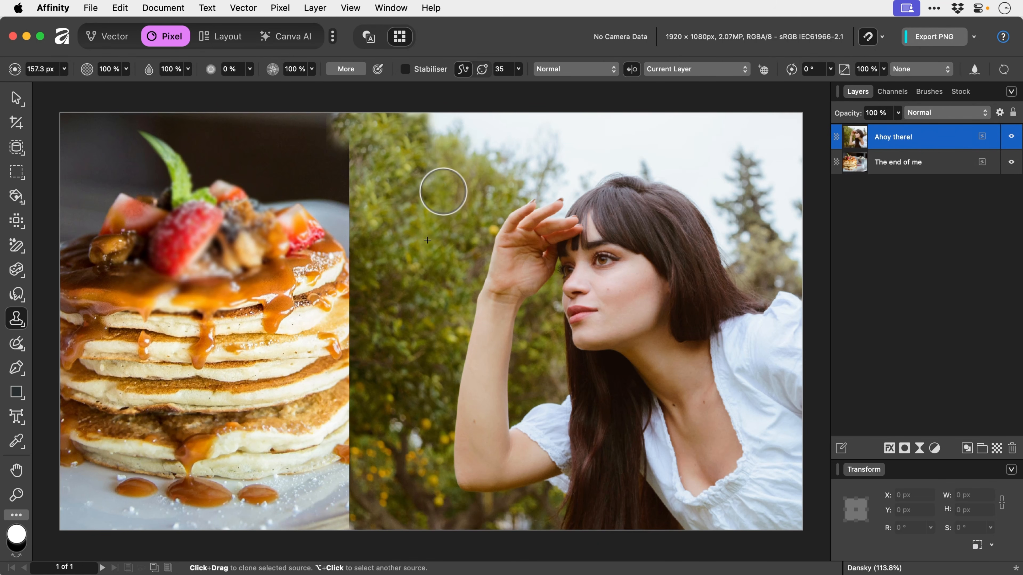
alt+click(431, 167)
mouse_move(433, 145)
mouse_down()
mouse_move(440, 114)
mouse_move(414, 118)
mouse_move(455, 147)
mouse_move(463, 117)
mouse_up()
key(v)
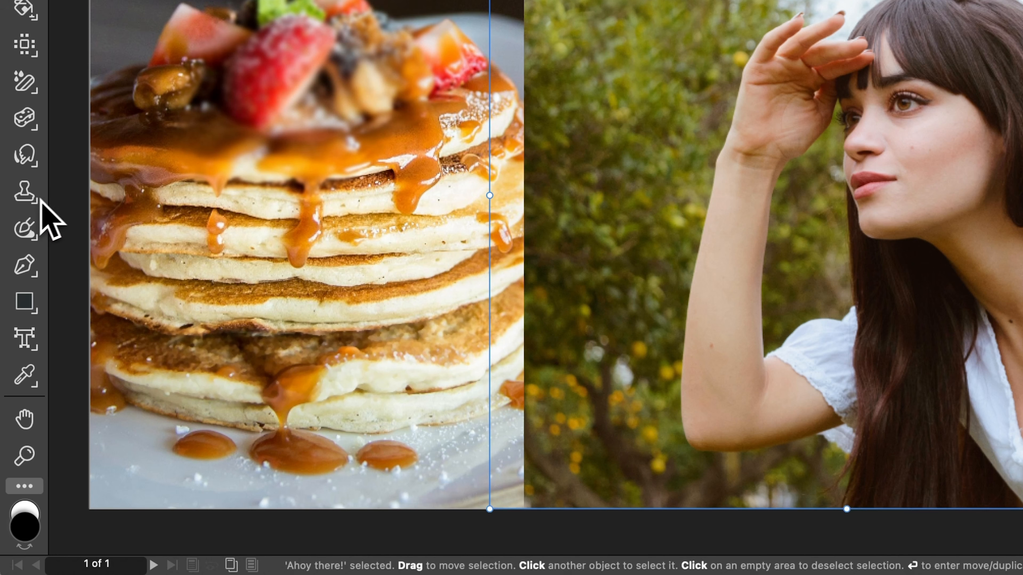
click(23, 324)
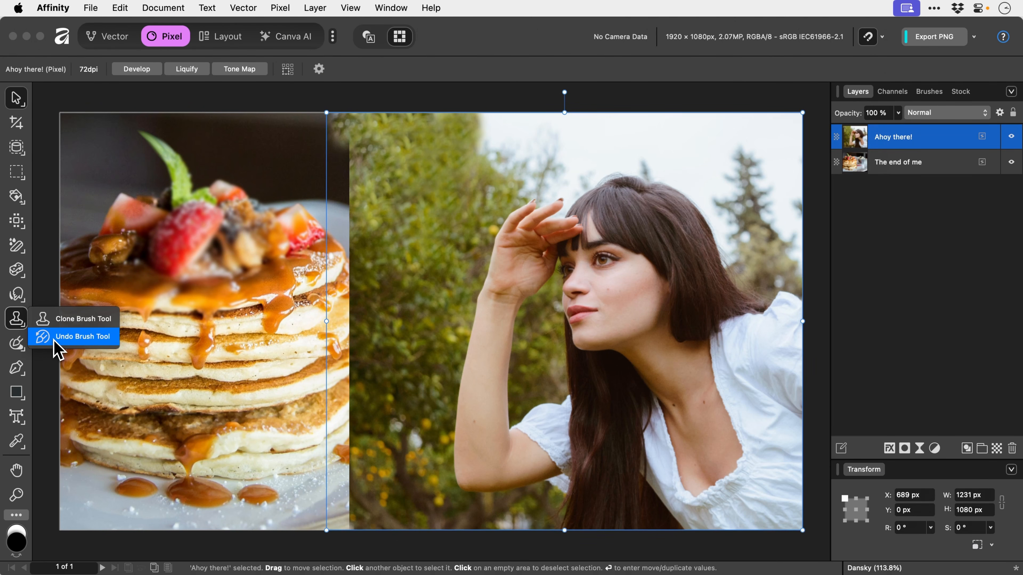
click(17, 322)
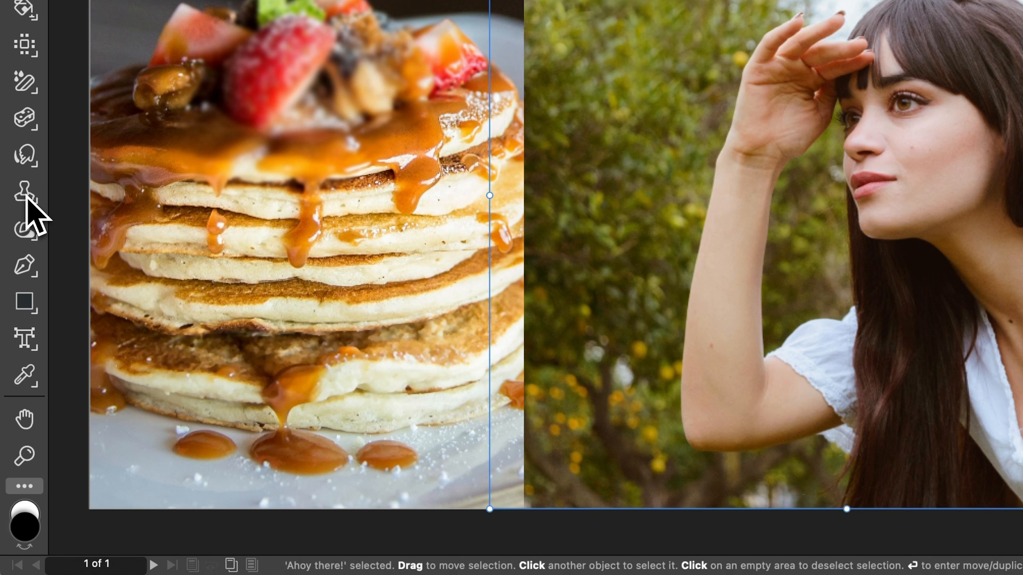
- Switch to the Inpainting Brush Tool at 192 px, try inpainting the woman's face, and undo the stroke
click(25, 231)
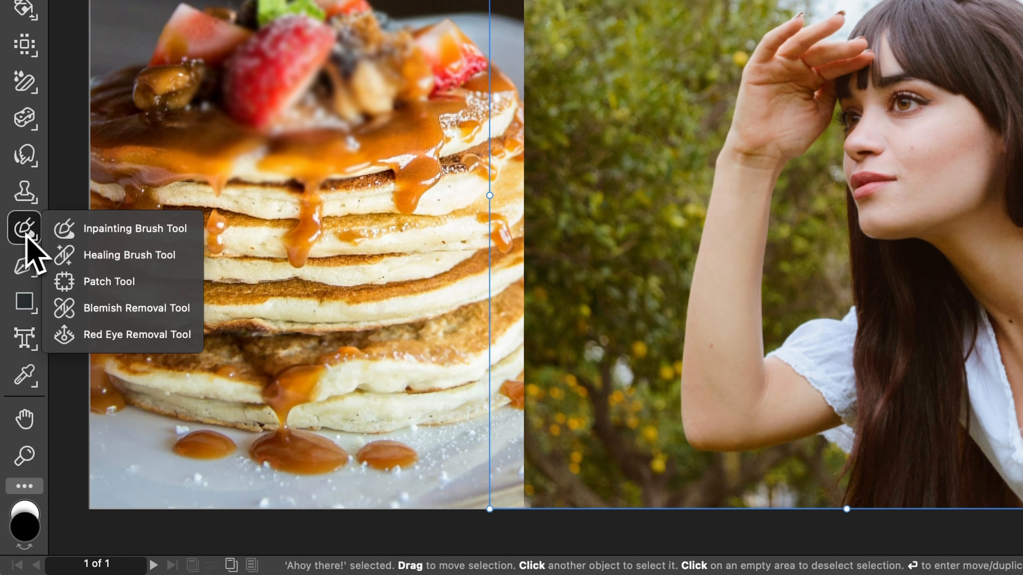
click(92, 235)
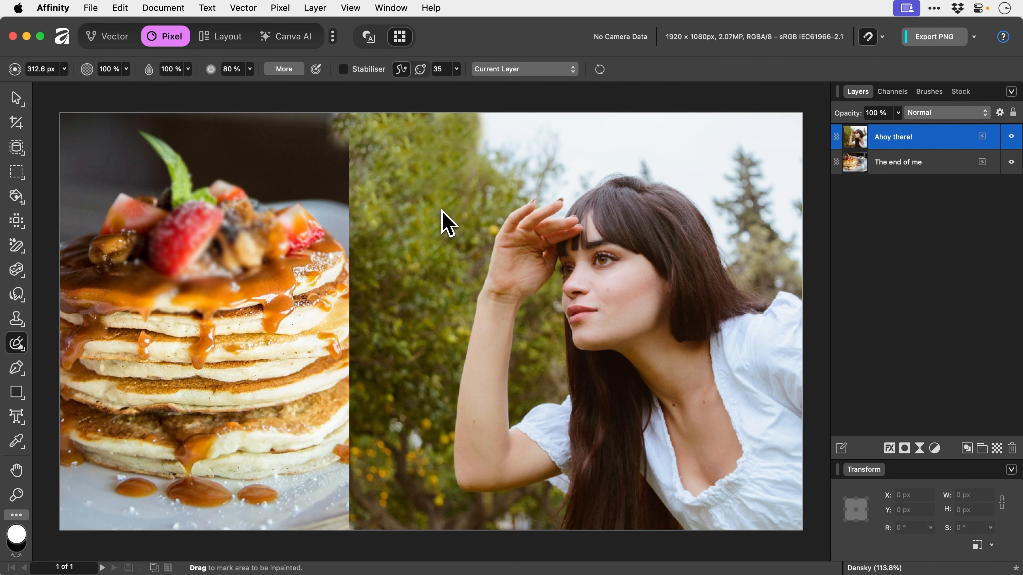
key(bracketleft)
key(bracketleft)
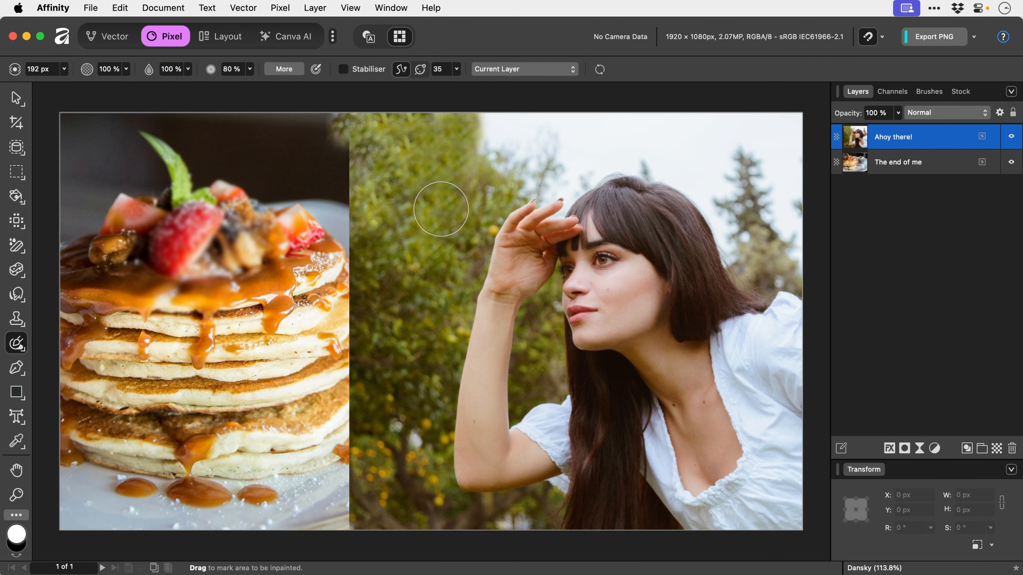
drag(590, 255, 586, 293)
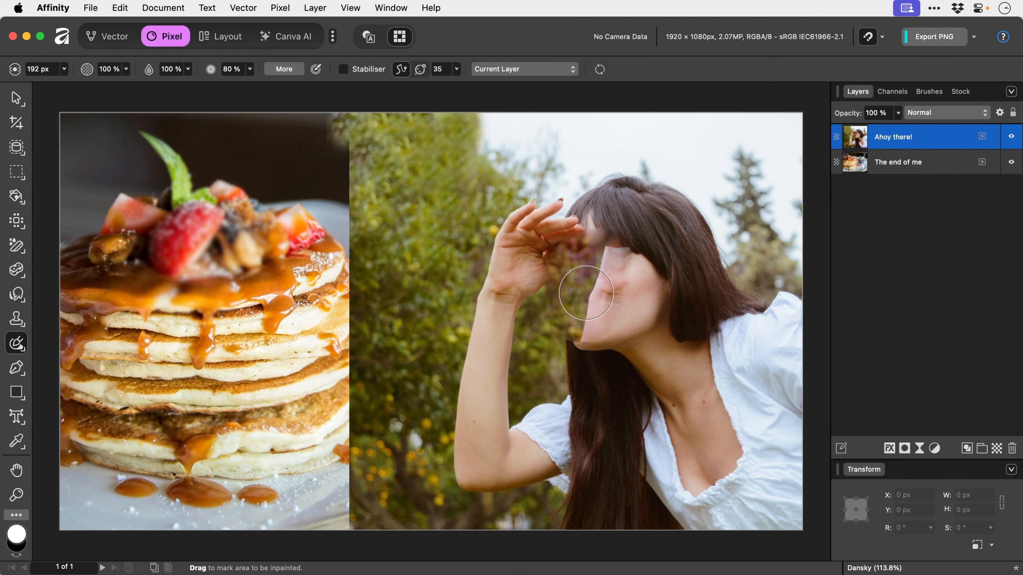
key(super+z)
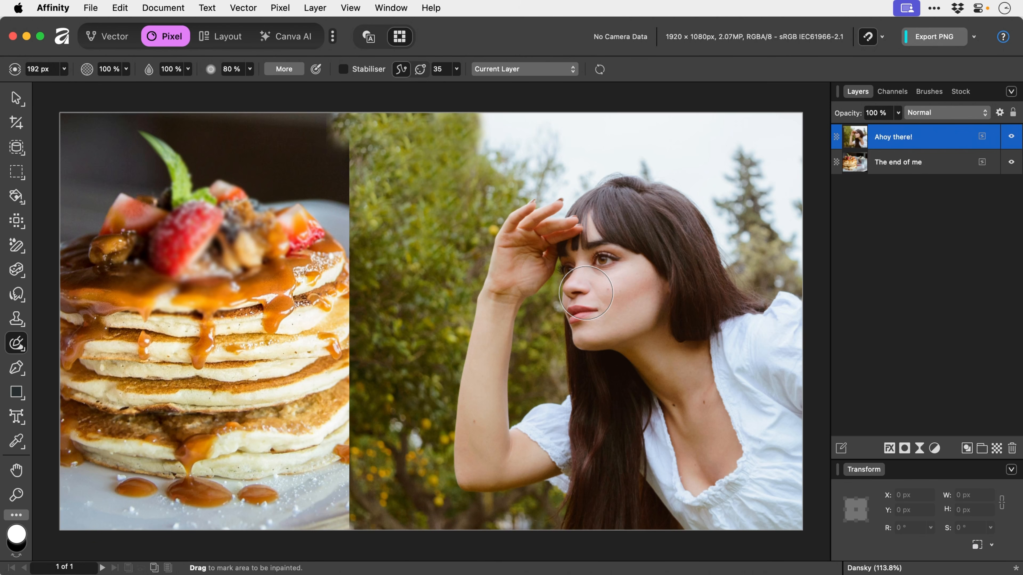
- Inpaint the woman's raised hand and arm and the sky area beside the treetop
mouse_move(548, 230)
mouse_down()
mouse_move(523, 220)
mouse_move(512, 281)
mouse_move(536, 230)
mouse_move(555, 222)
mouse_move(479, 354)
mouse_move(475, 453)
mouse_move(485, 476)
mouse_move(498, 443)
mouse_move(529, 461)
mouse_up()
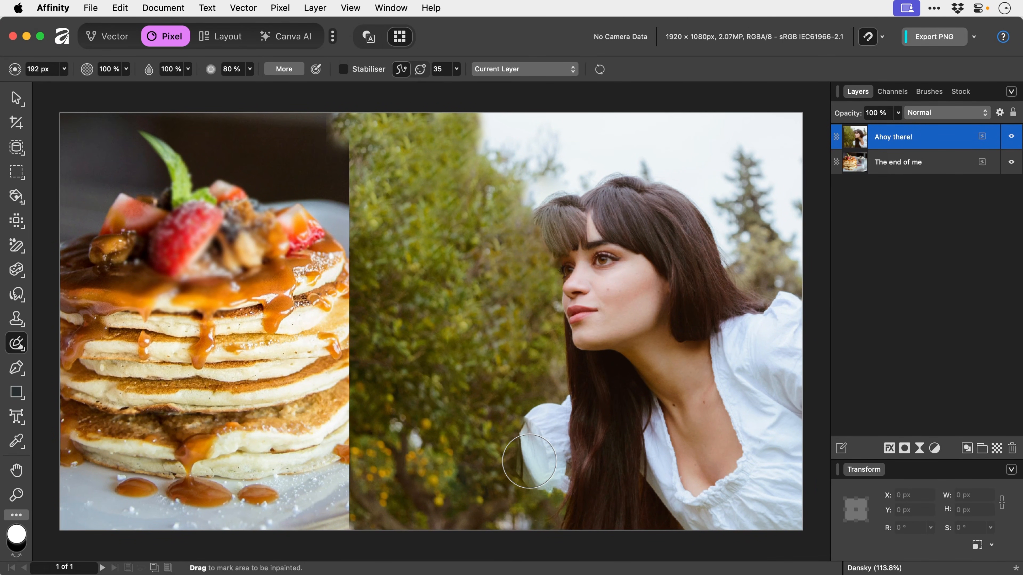
mouse_move(533, 162)
mouse_down()
mouse_move(380, 255)
mouse_move(370, 132)
mouse_move(353, 123)
mouse_move(450, 113)
mouse_move(406, 196)
mouse_move(486, 138)
mouse_up()
- Inpaint the three syrup drops and the plate area below them on the "The end of me" layer with a 117.9 px brush
click(882, 163)
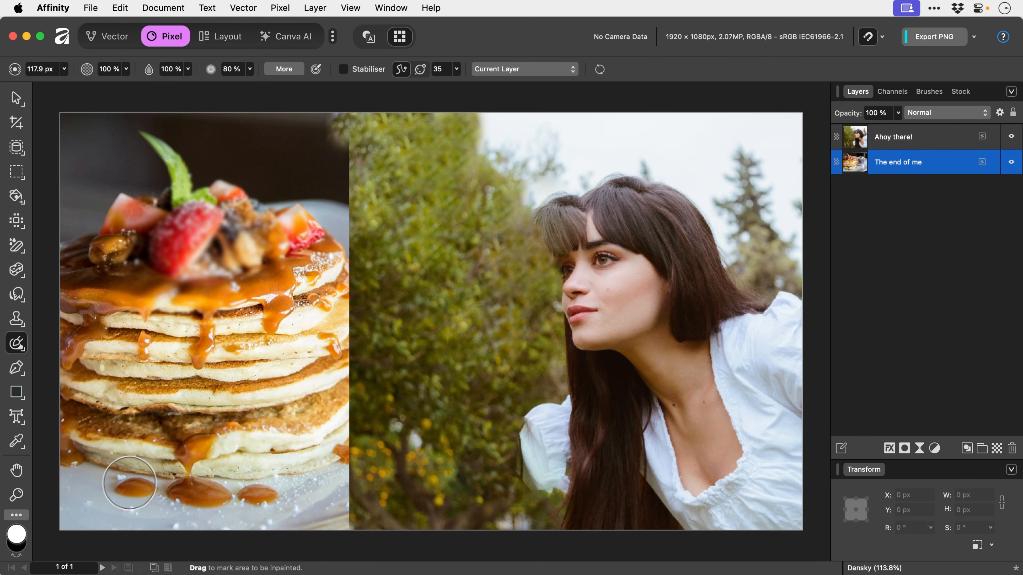
drag(121, 489, 269, 495)
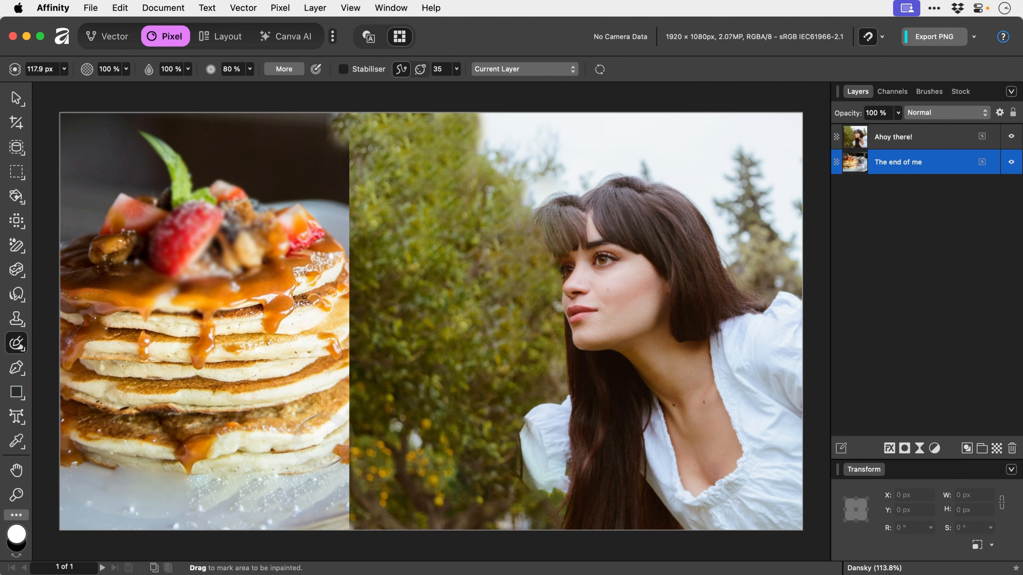
mouse_move(169, 514)
mouse_down()
mouse_move(69, 504)
mouse_move(98, 522)
mouse_up()
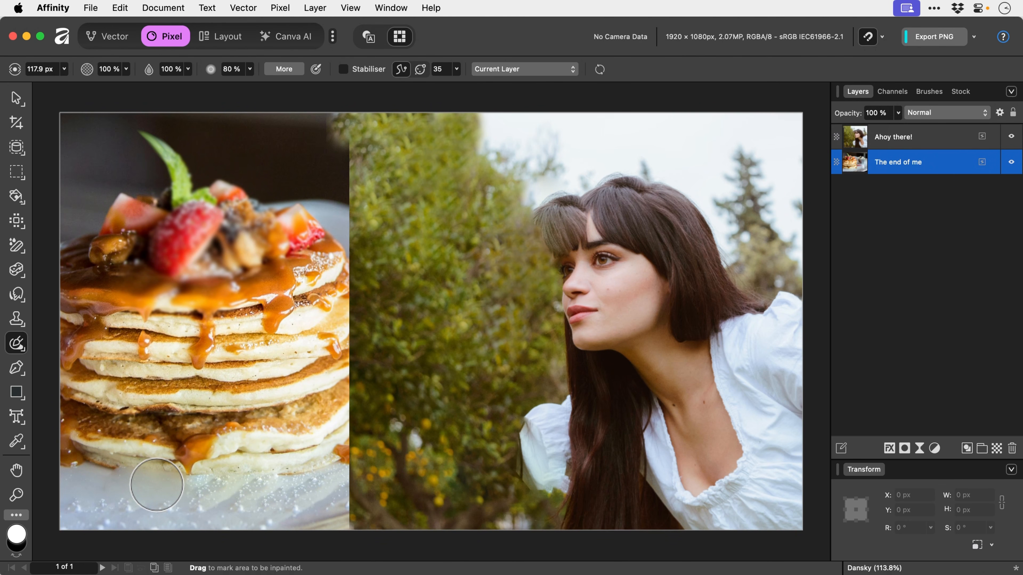
- Switch to the Healing Brush Tool, sample the woman's neck, and try healing her neck mole with a 59.3 px brush
click(16, 343)
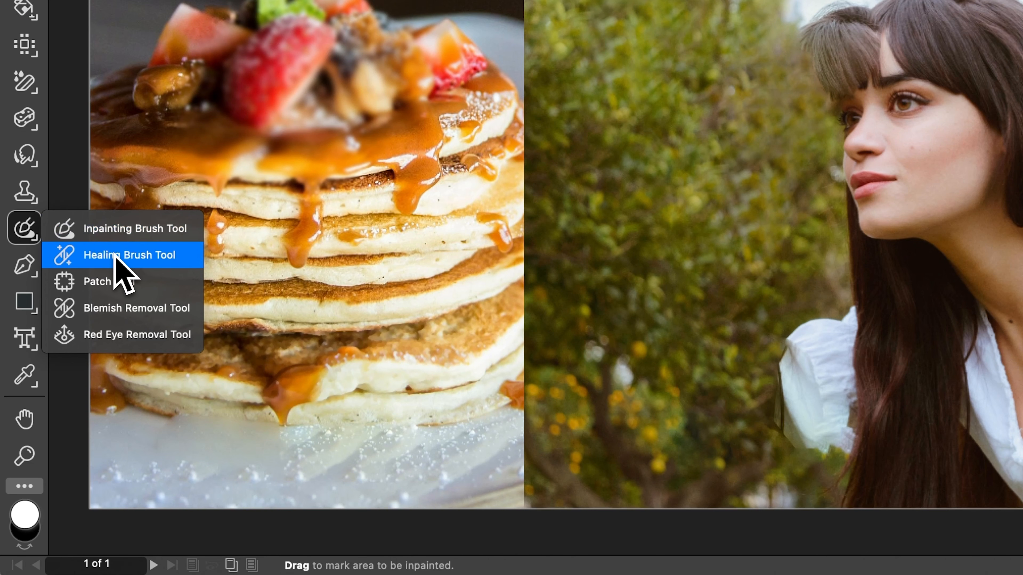
click(77, 359)
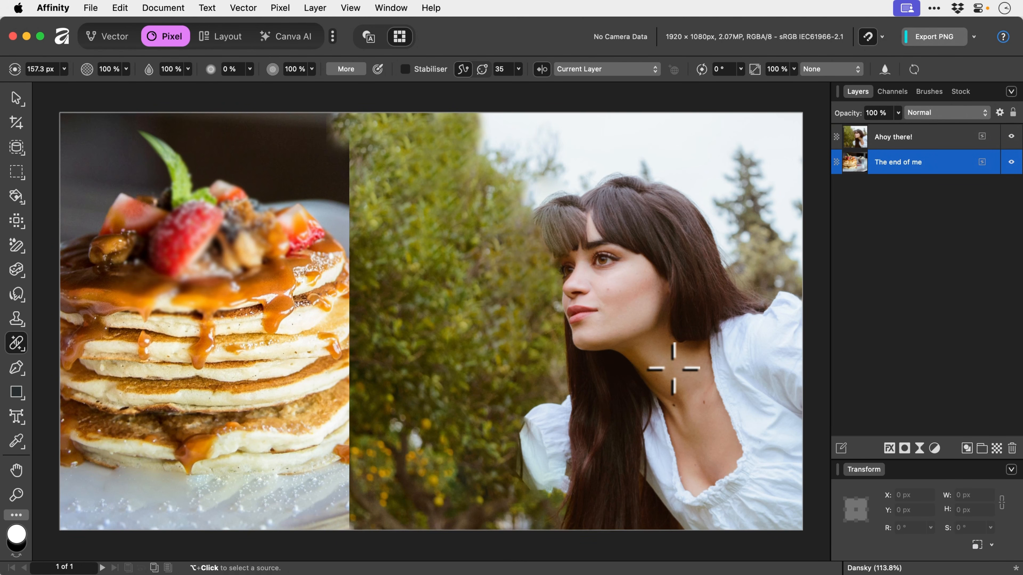
alt+click(673, 369)
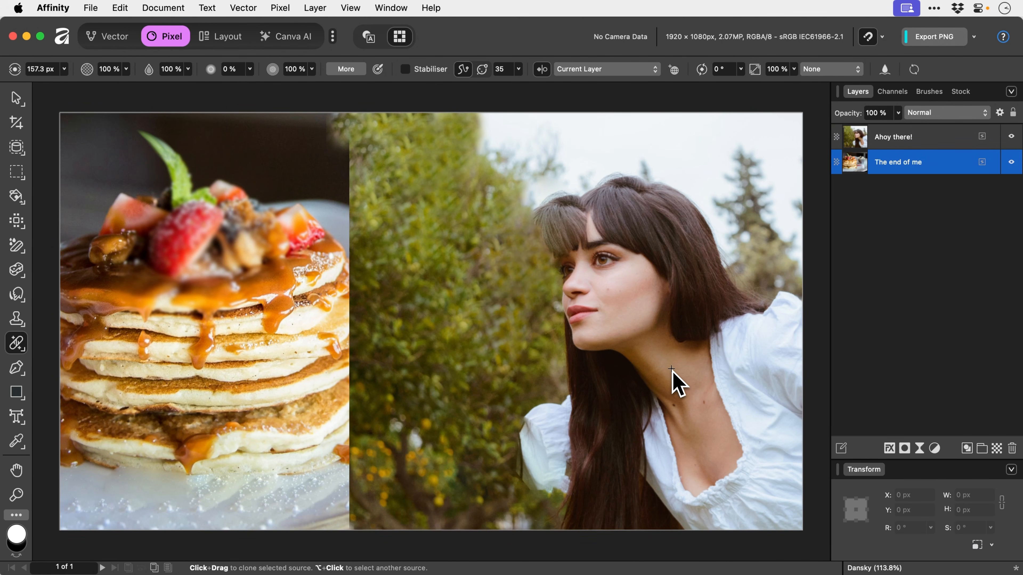
key(bracketleft)
key(bracketleft)
key(bracketleft)
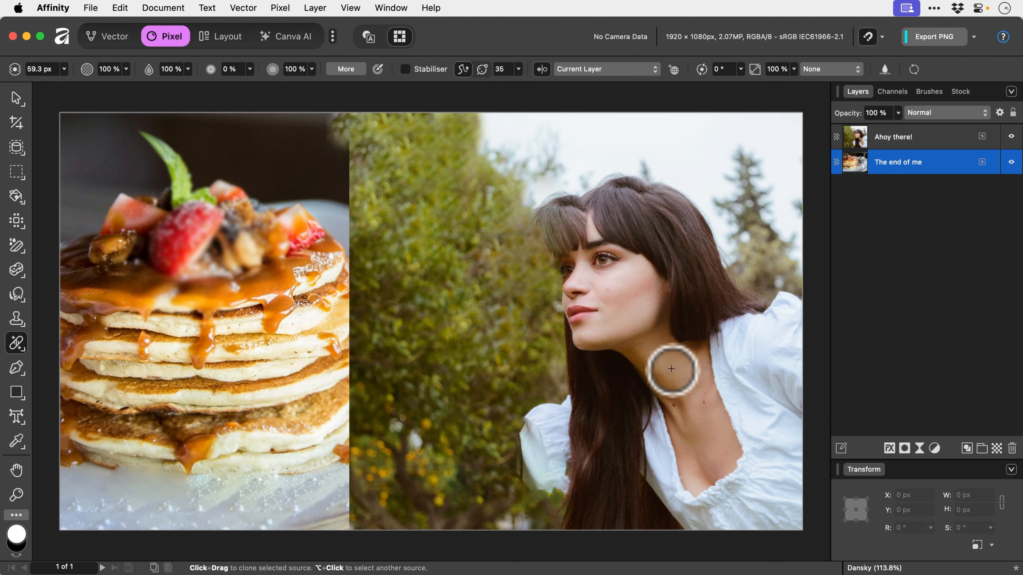
click(674, 405)
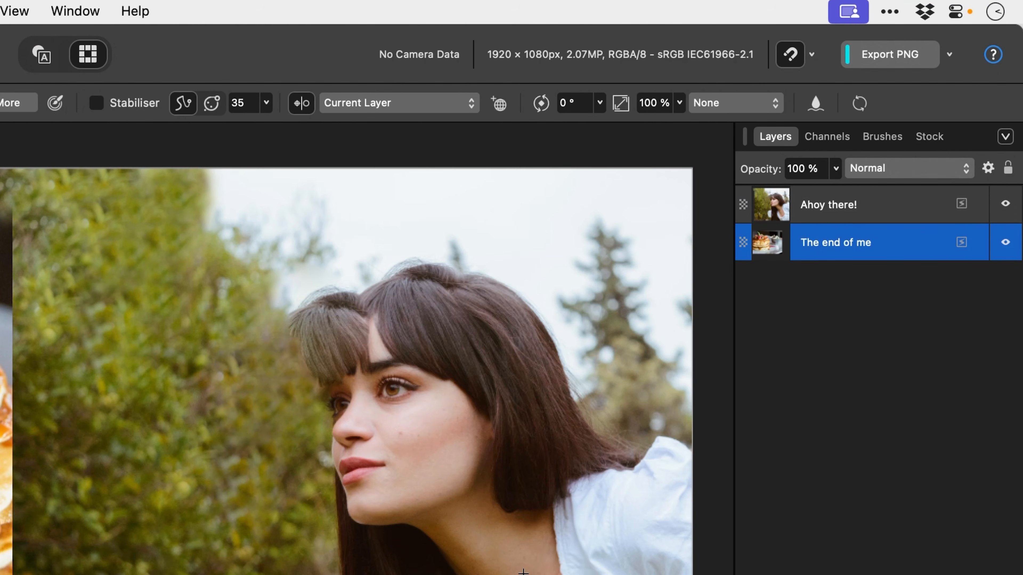
- Select the "Ahoy there!" layer, resample clear neck skin and heal the two moles on the woman's lower neck
click(831, 210)
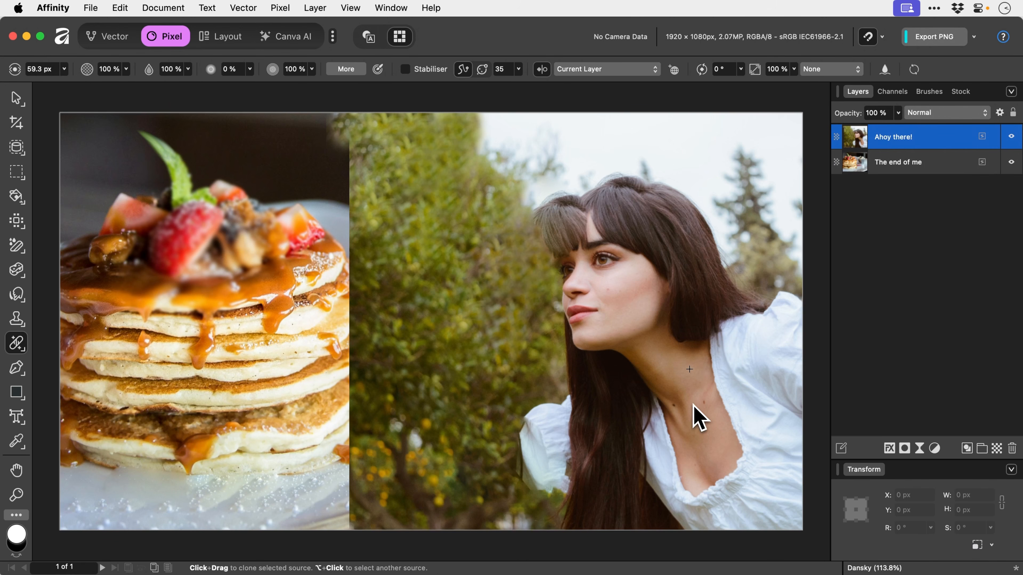
alt+click(682, 373)
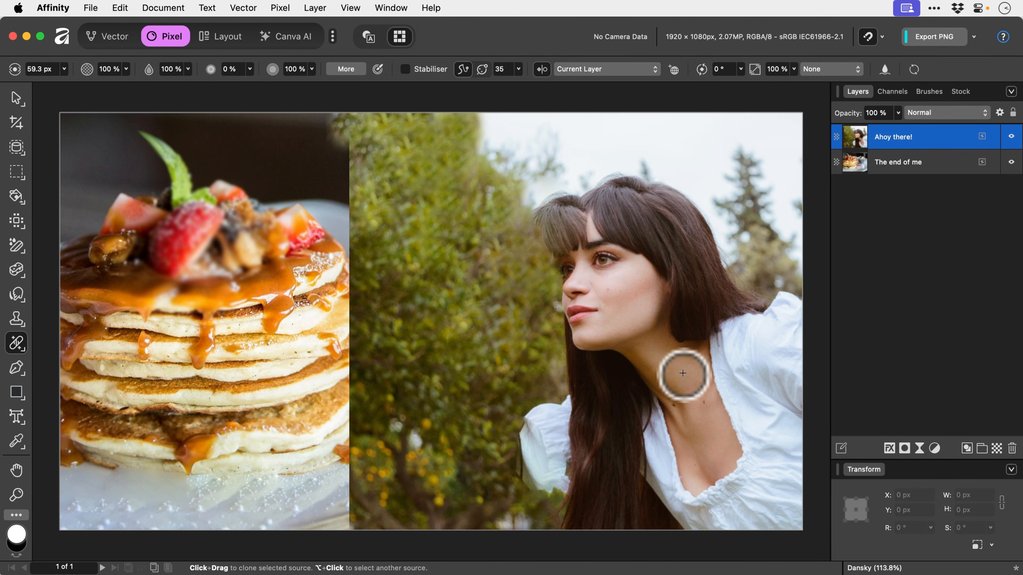
click(671, 406)
click(706, 402)
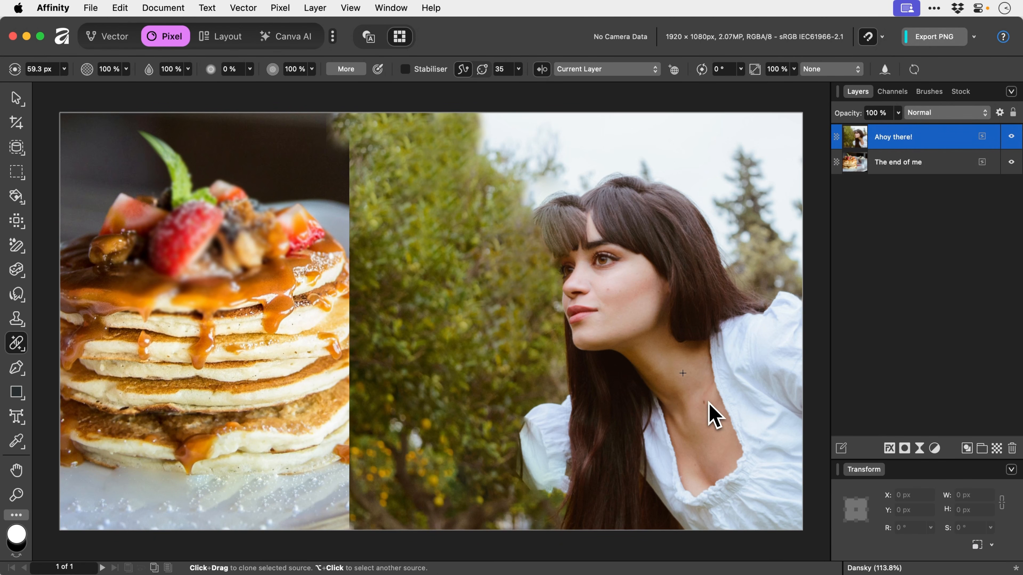
click(705, 404)
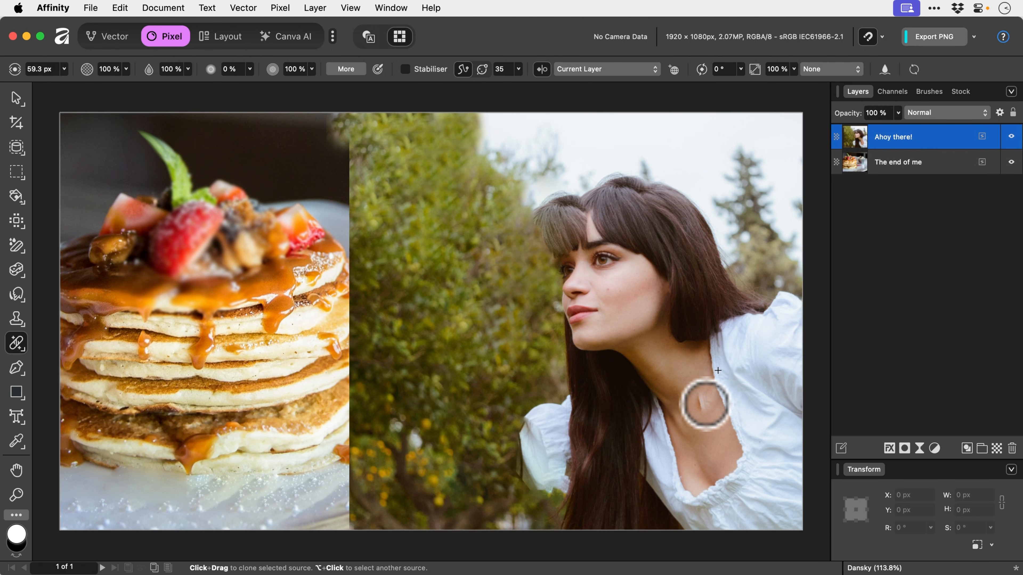
alt+click(691, 371)
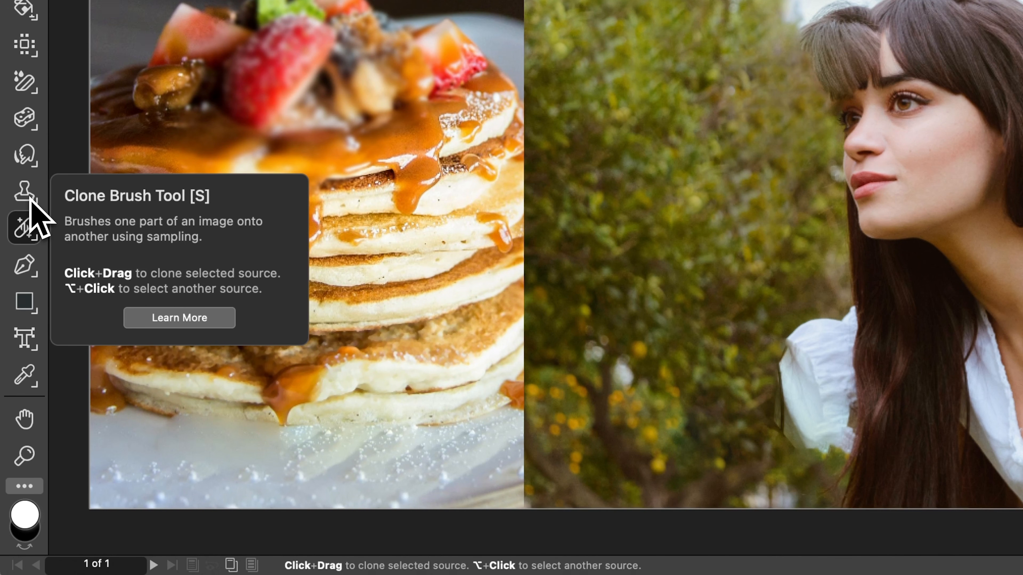
- Outline a small destination patch on the woman's cheek beside her mouth with the Patch Tool
click(24, 227)
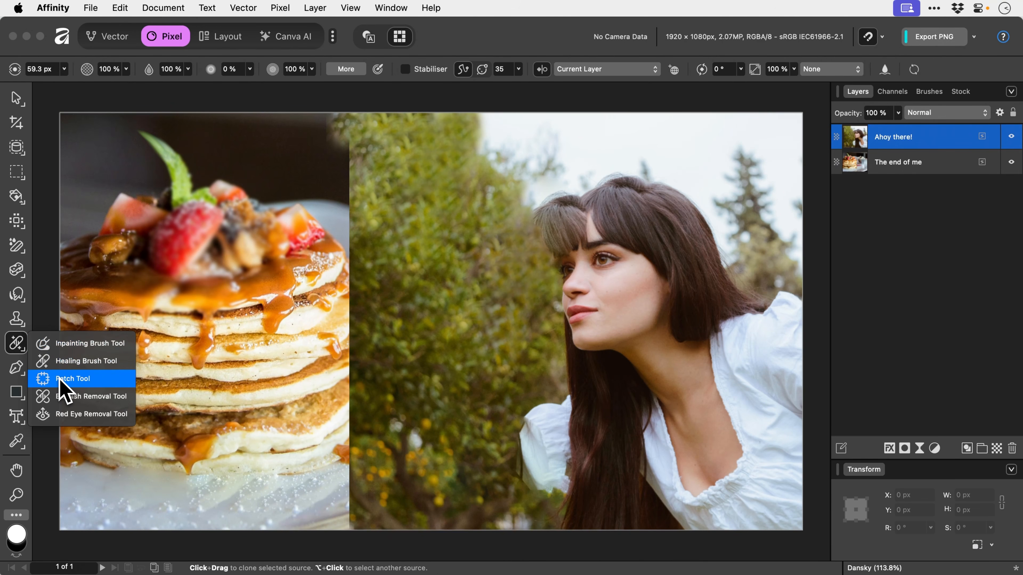
click(60, 377)
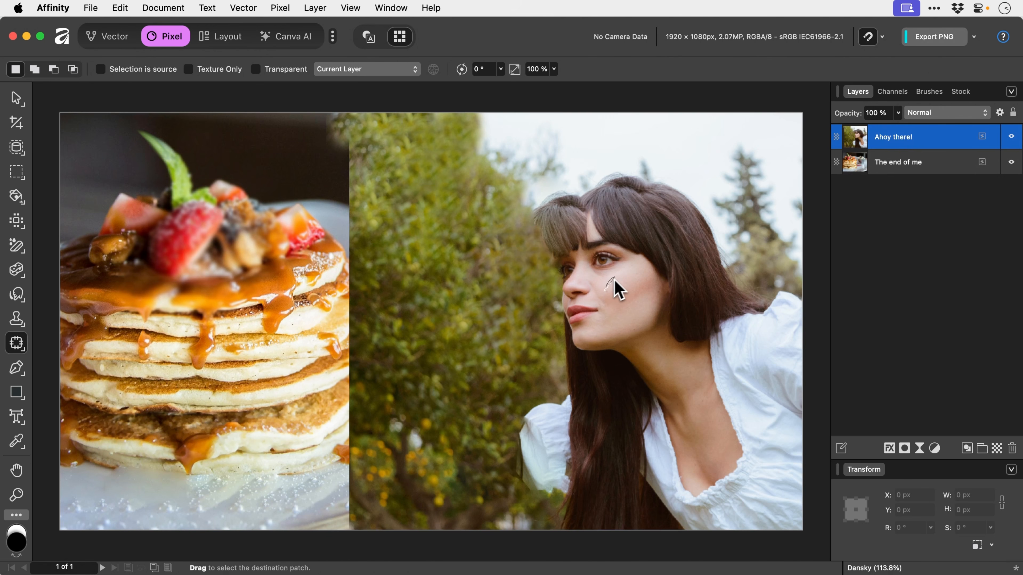
mouse_move(614, 280)
mouse_down()
mouse_move(641, 305)
mouse_move(611, 300)
mouse_move(664, 356)
mouse_move(674, 345)
mouse_move(653, 285)
mouse_up()
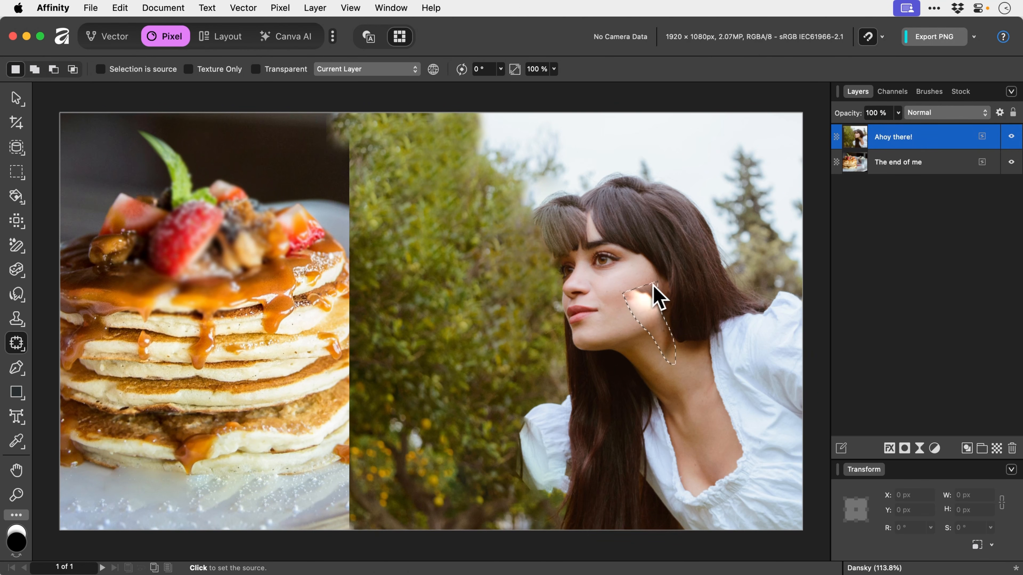
click(607, 283)
mouse_move(607, 283)
mouse_down()
mouse_move(639, 310)
mouse_move(616, 319)
mouse_move(605, 301)
mouse_move(612, 294)
mouse_up()
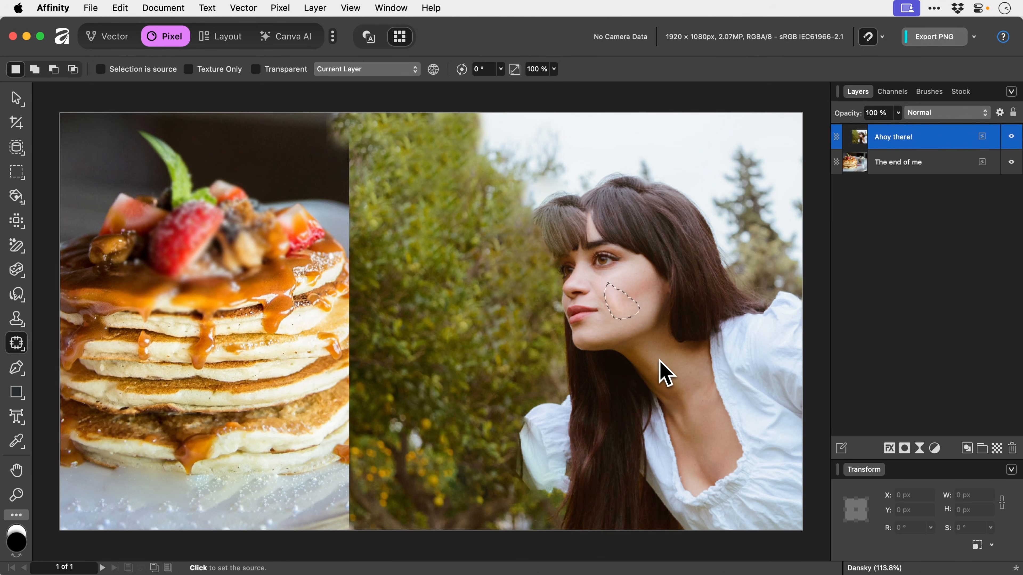
- Set the woman's eye as the patch source, rotate the patch to 351° and scale it to 151%, and commit it
click(606, 262)
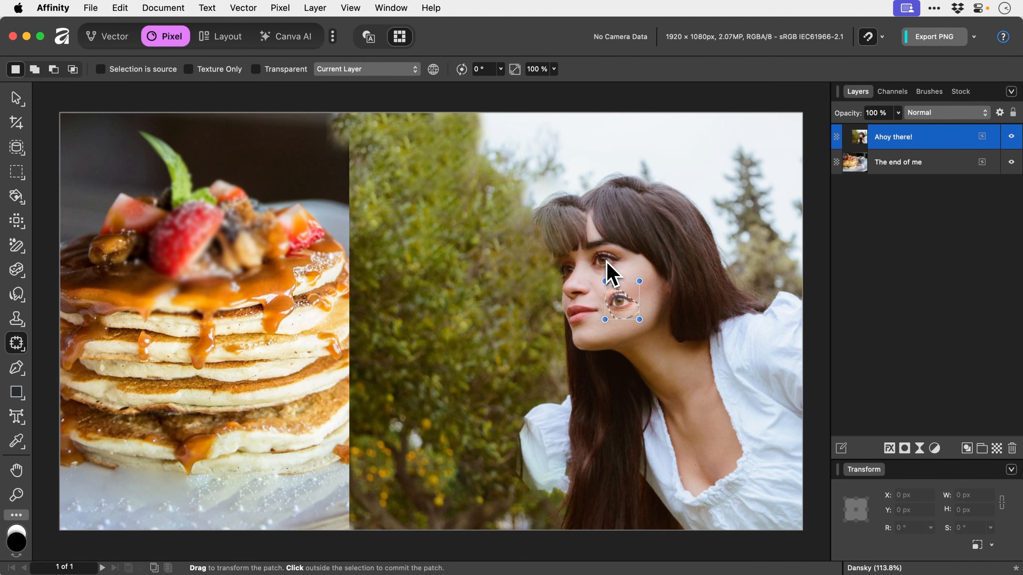
mouse_move(641, 283)
mouse_down()
mouse_move(664, 264)
mouse_move(632, 287)
mouse_move(653, 277)
mouse_up()
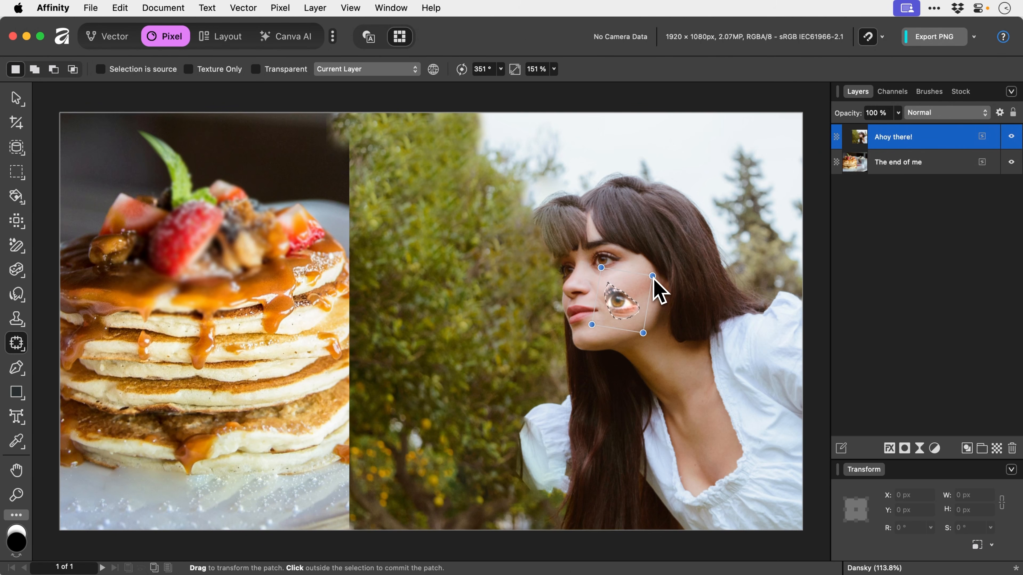
click(635, 256)
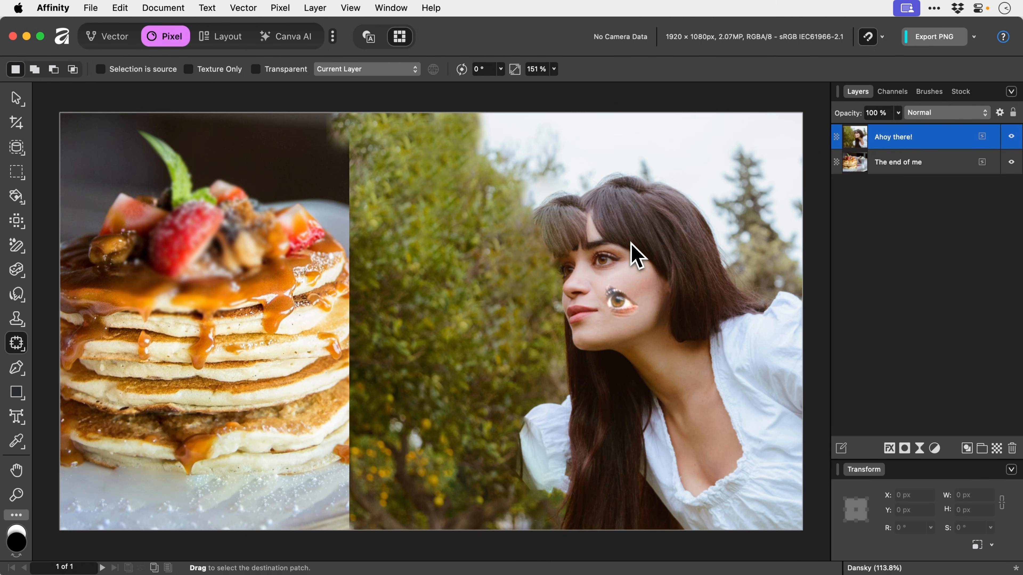
- Undo the patch, healing, inpainting and treetop cloning edits on both photos
key(super+z)
key(super+z)
key(super+z)
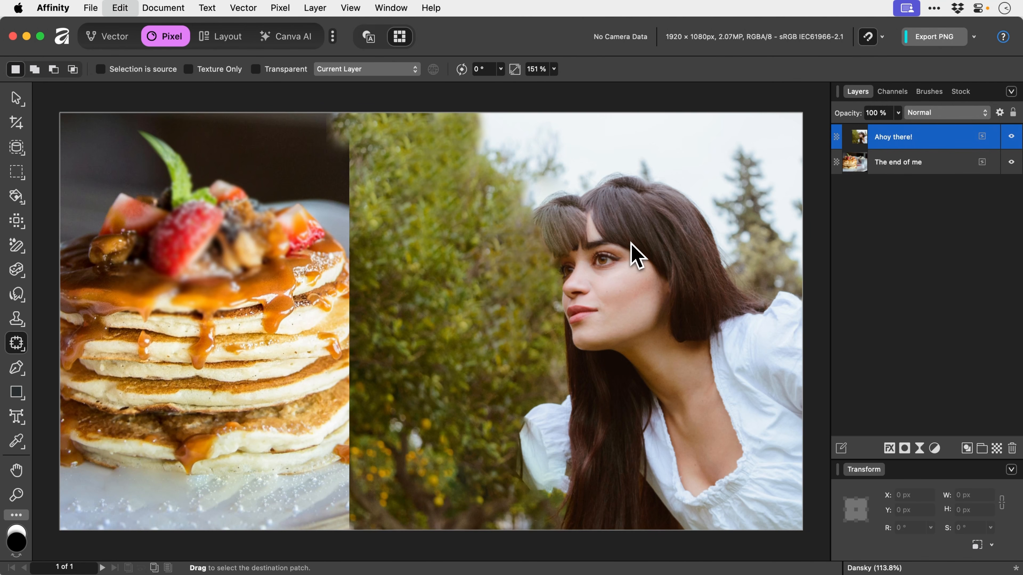
key(super+z)
key(super+z)
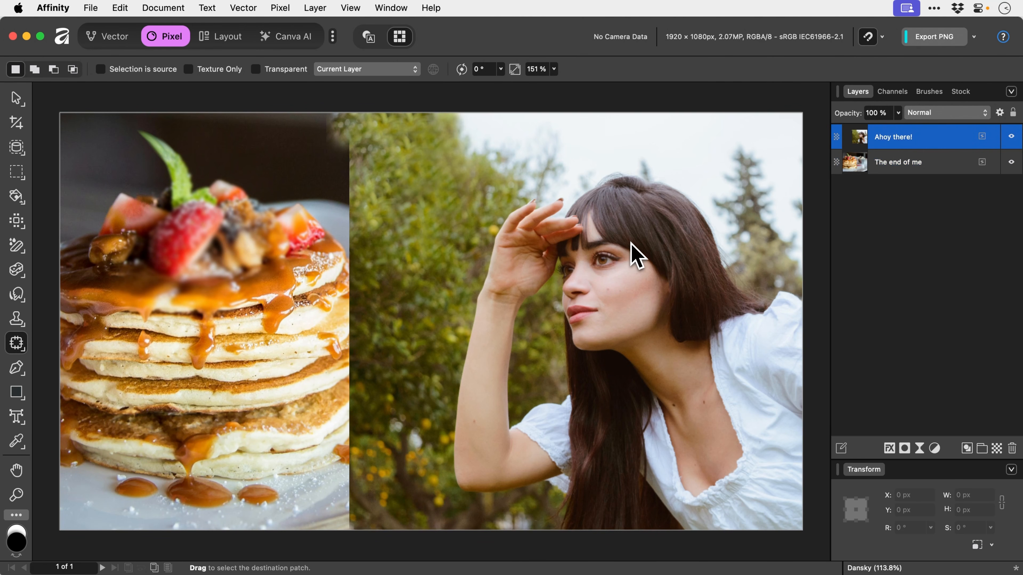
key(super+z)
key(super+z)
key(super+z)
key(super+z)
key(super+z)
key(super+z)
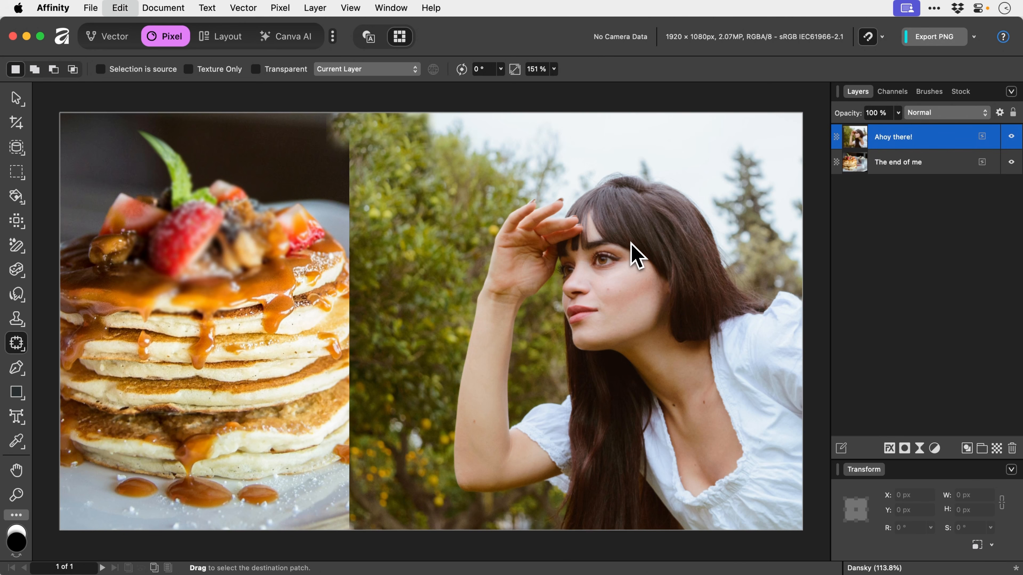
key(super+z)
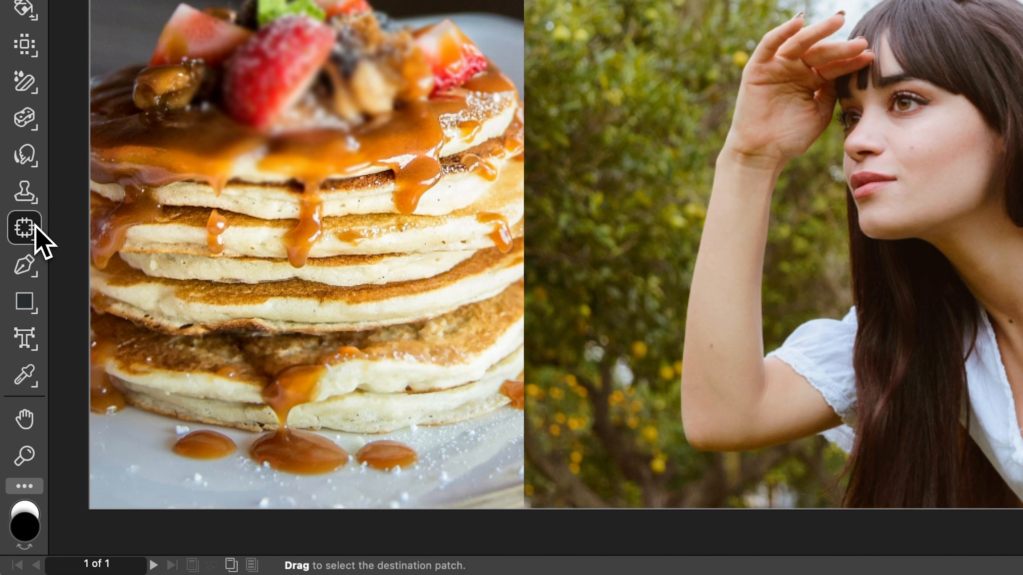
- Switch to the Blemish Removal Tool at 50 px and remove the outer mole on the woman's neck on the "Ahoy there!" layer
click(35, 225)
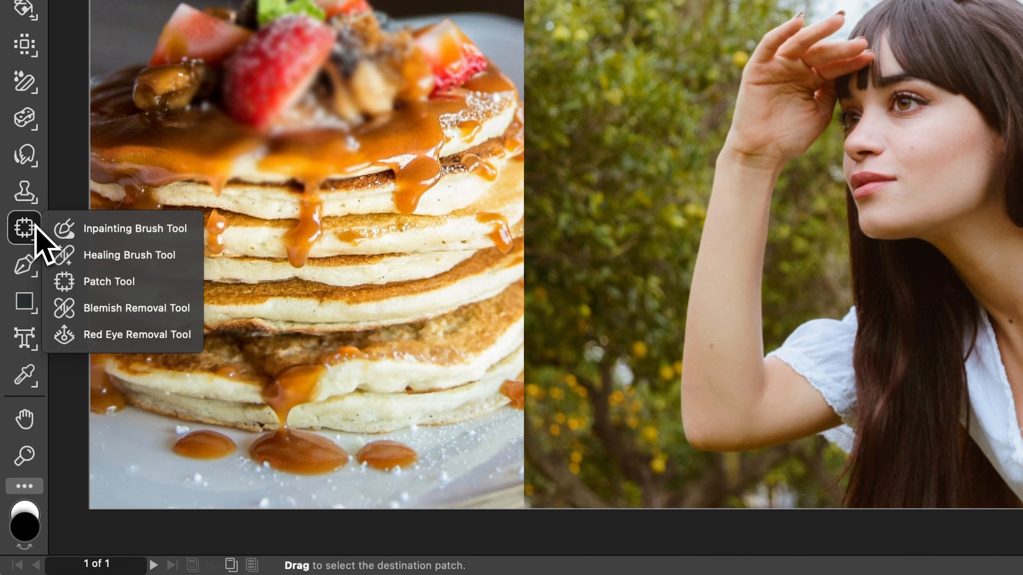
click(131, 311)
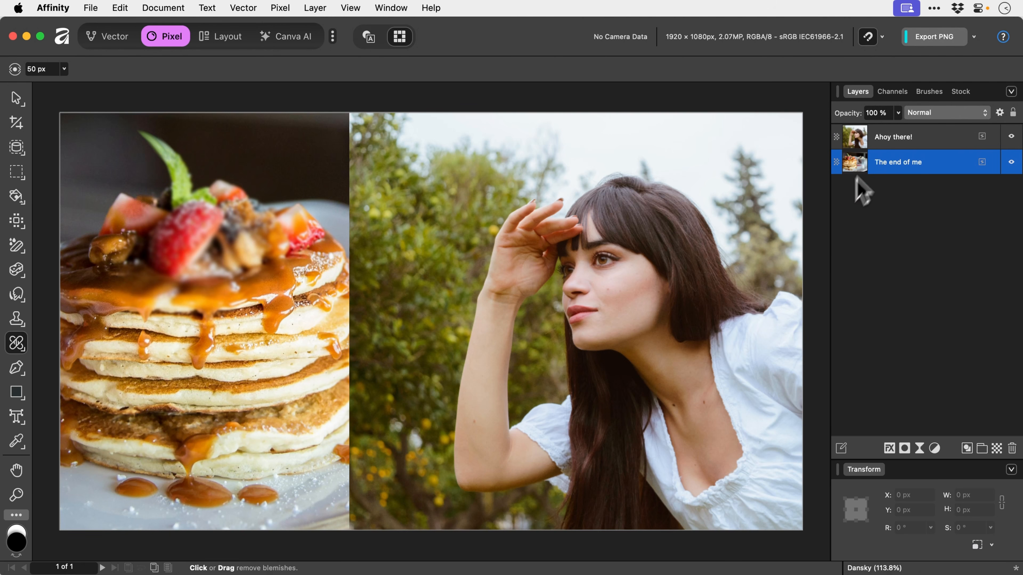
click(886, 126)
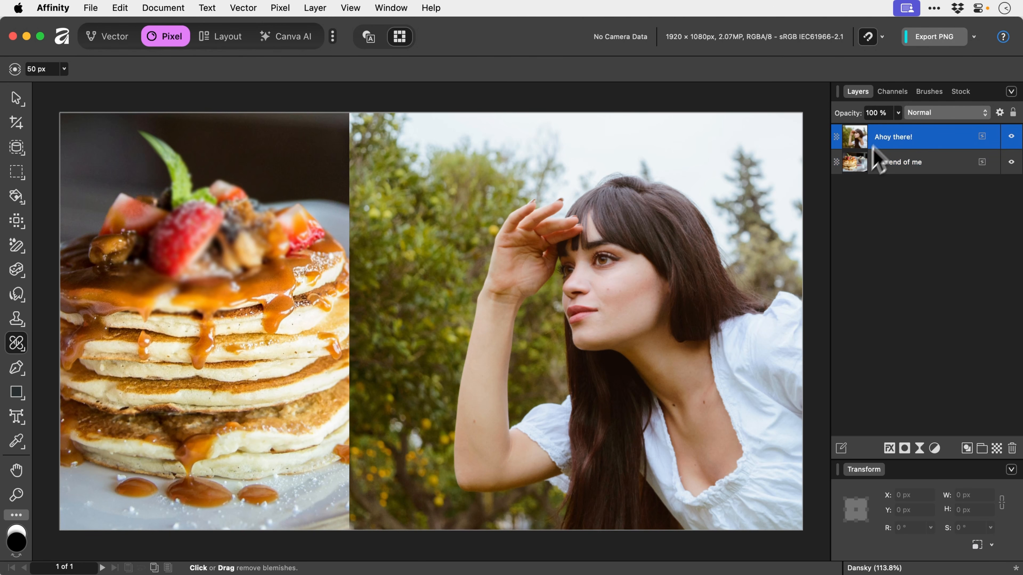
click(704, 402)
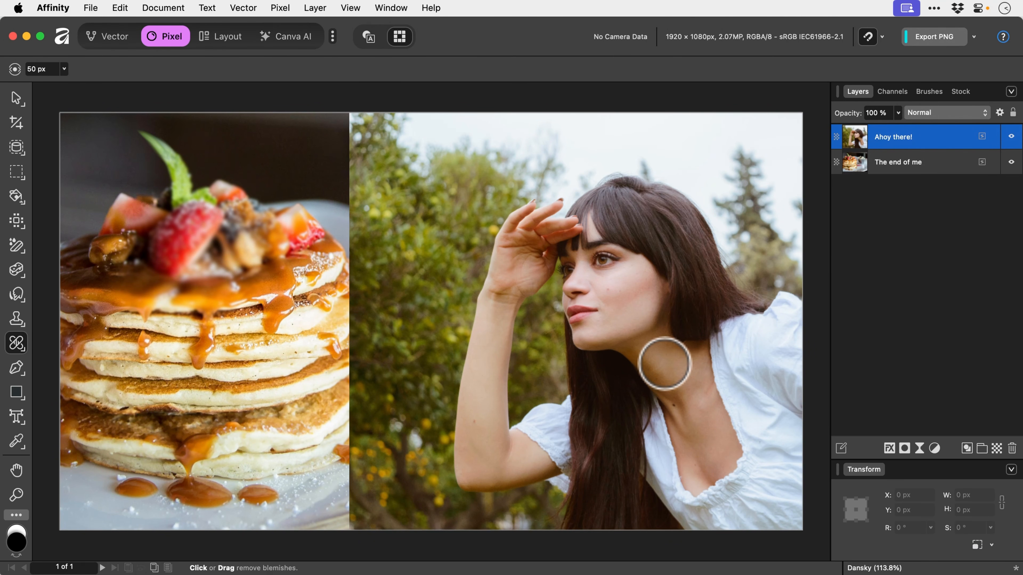
- Reduce the blemish removal brush size to 19 px
key([)
key([)
key([)
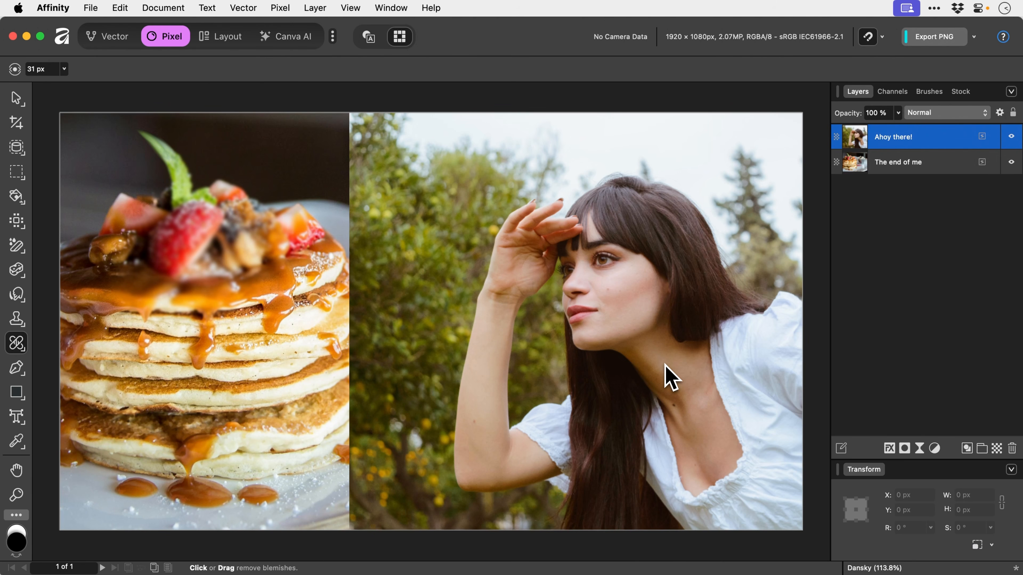
key(bracketleft)
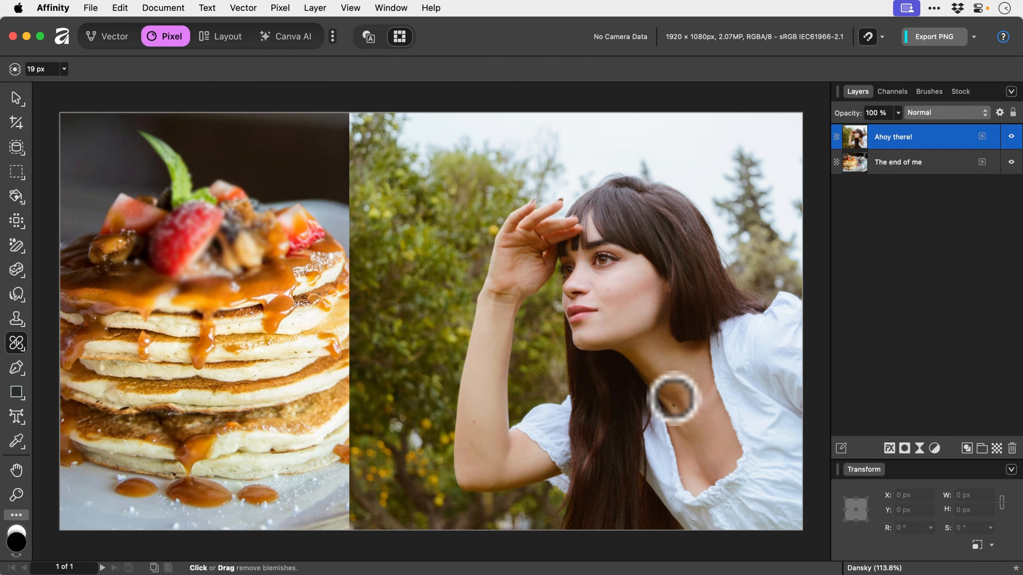
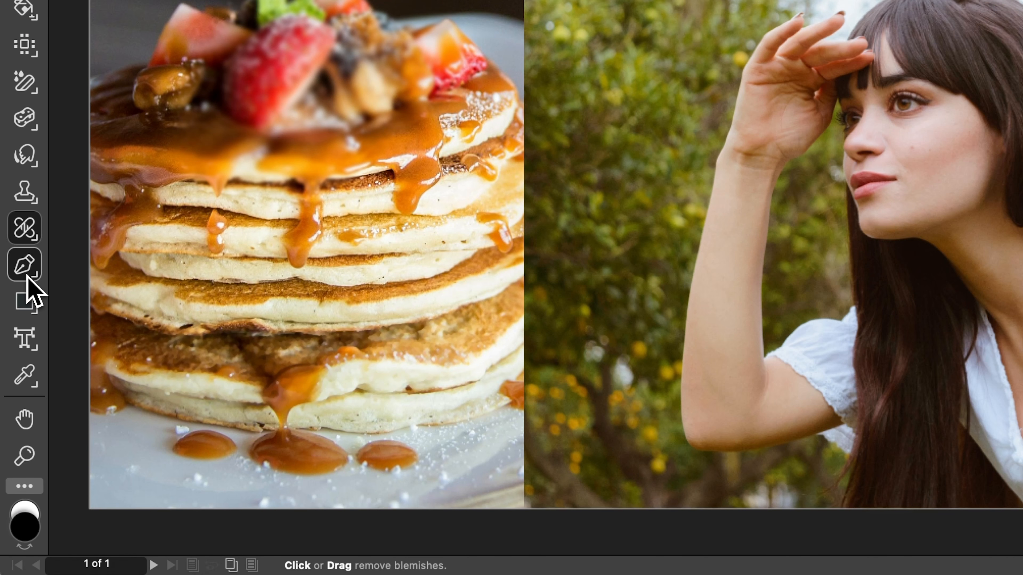
- Start a black-filled Pen Tool shape on the pancakes, with smooth curved segments running up into the foliage
click(17, 374)
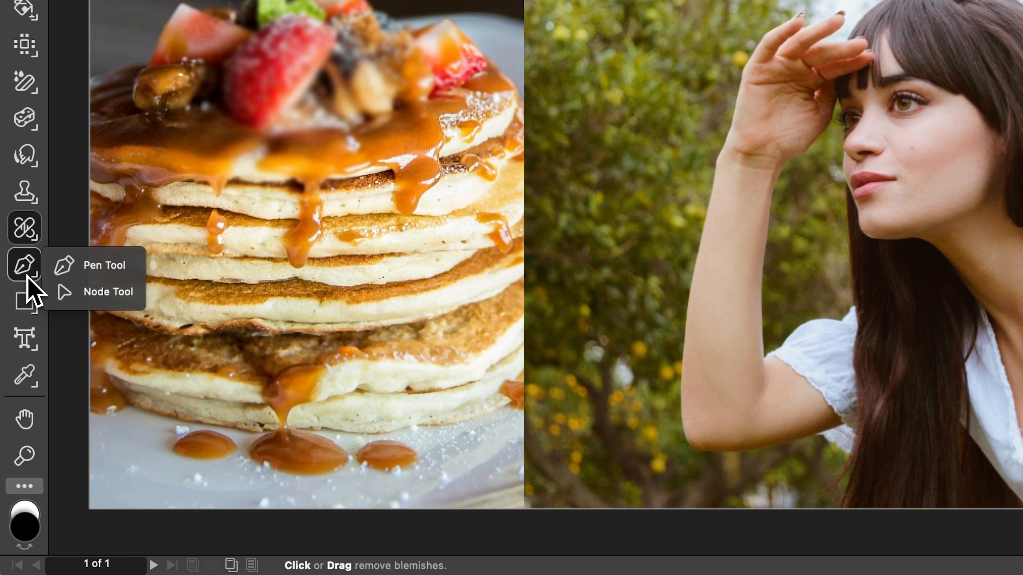
click(74, 275)
click(253, 329)
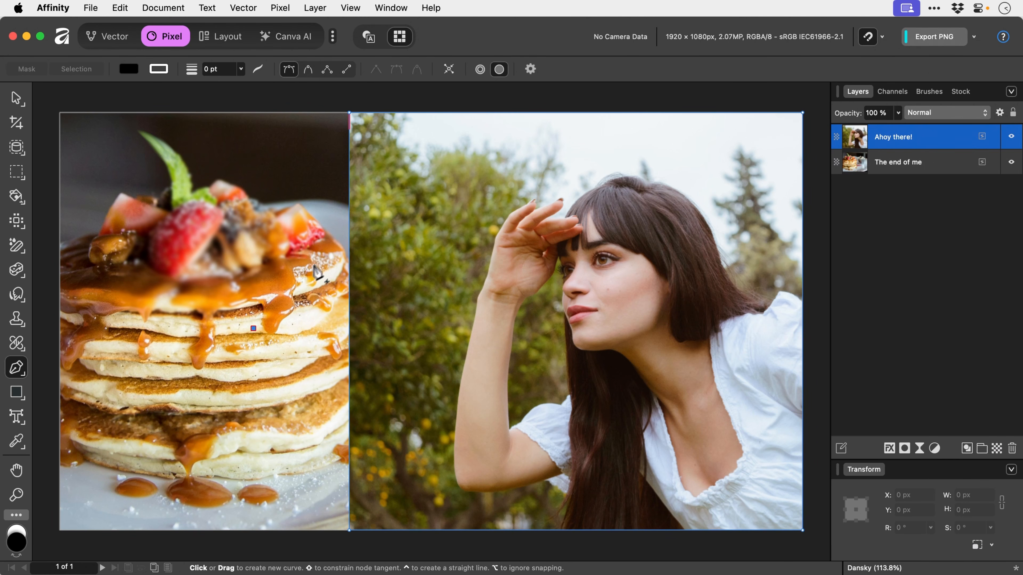
drag(323, 255, 408, 261)
drag(412, 214, 411, 180)
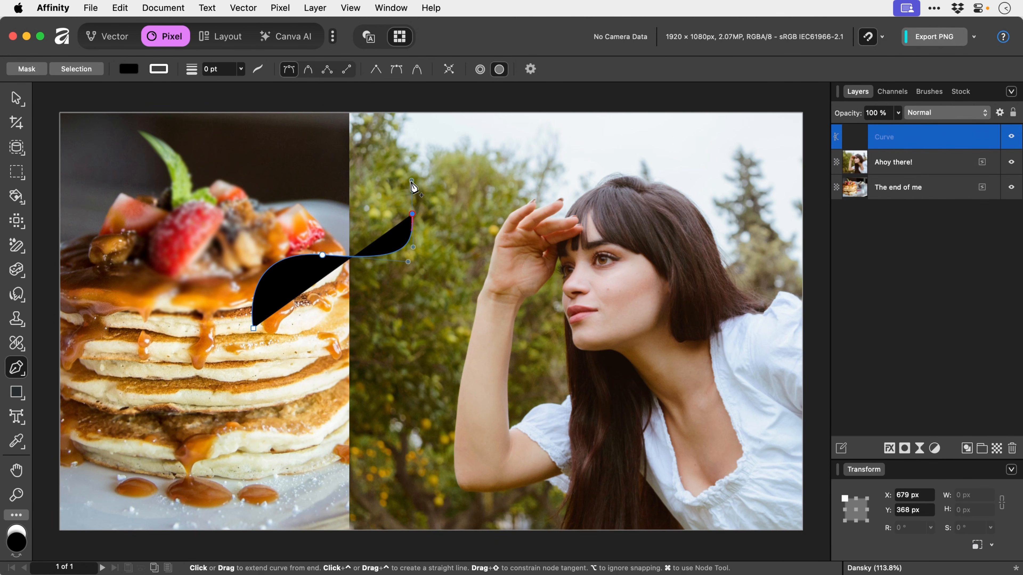
- Close the shape with further nodes down through the foliage and pancakes, and turn it into a mask on the "Ahoy there!" layer
click(478, 229)
click(433, 328)
click(336, 311)
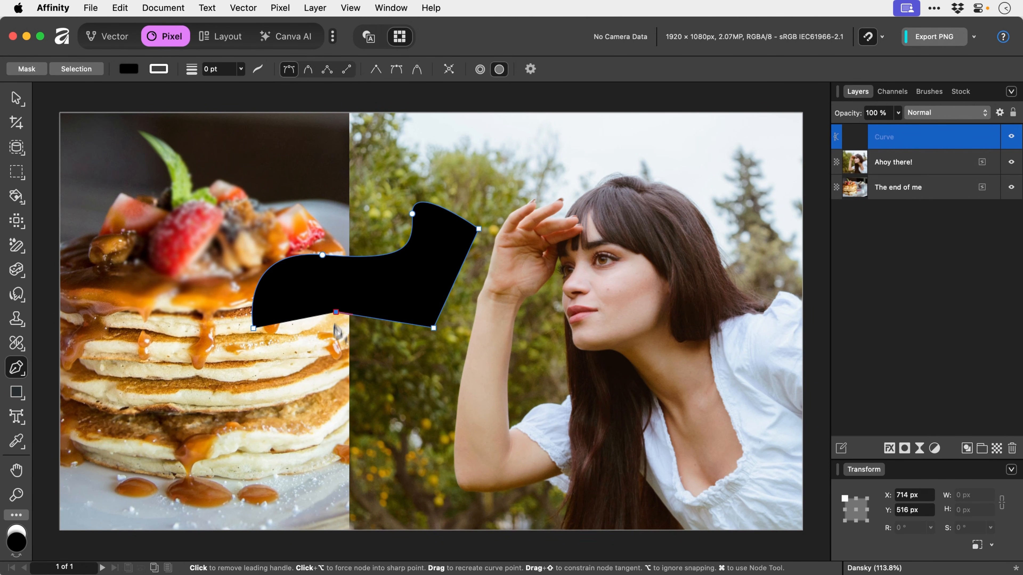
click(326, 379)
click(260, 379)
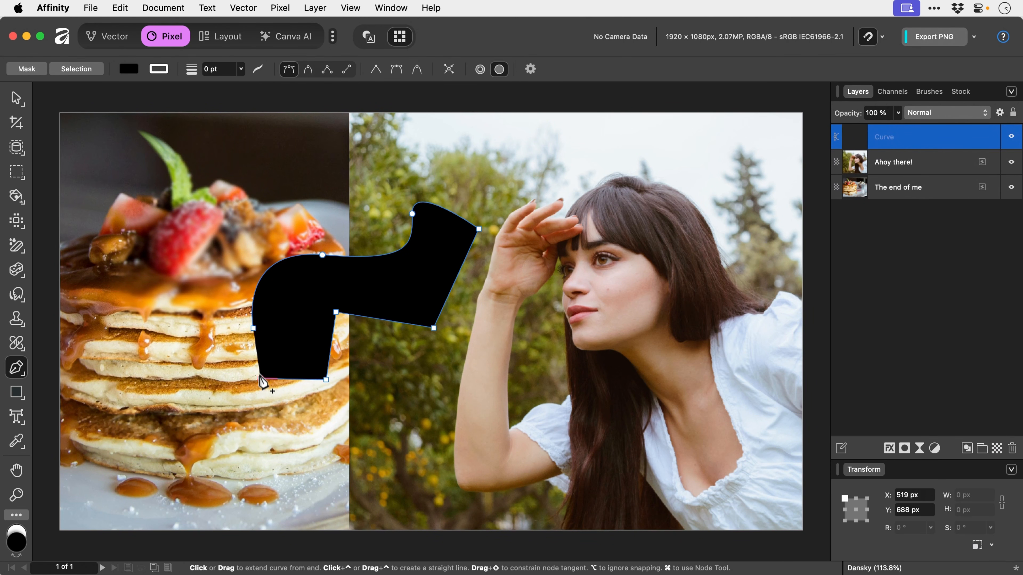
click(254, 328)
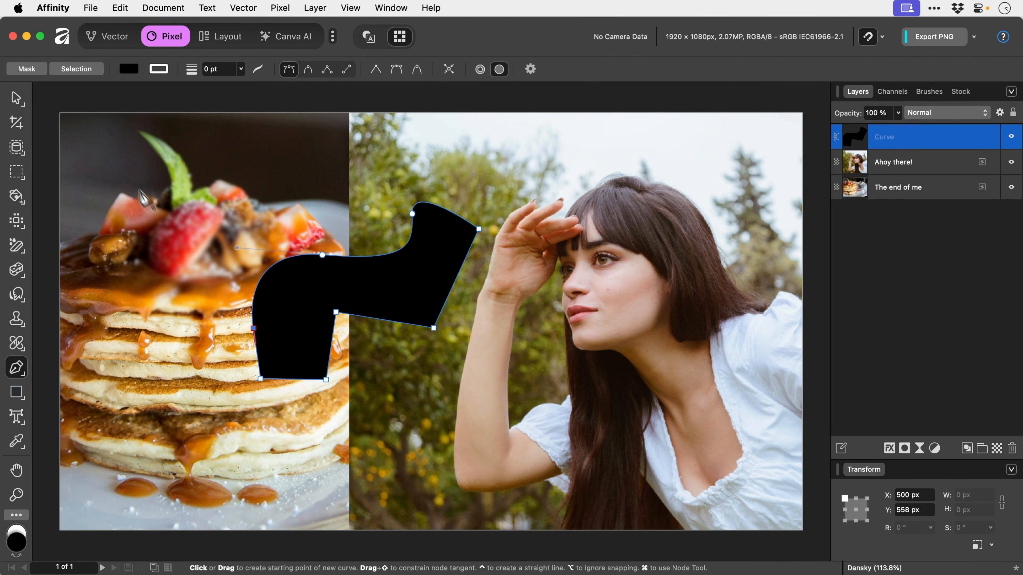
click(44, 73)
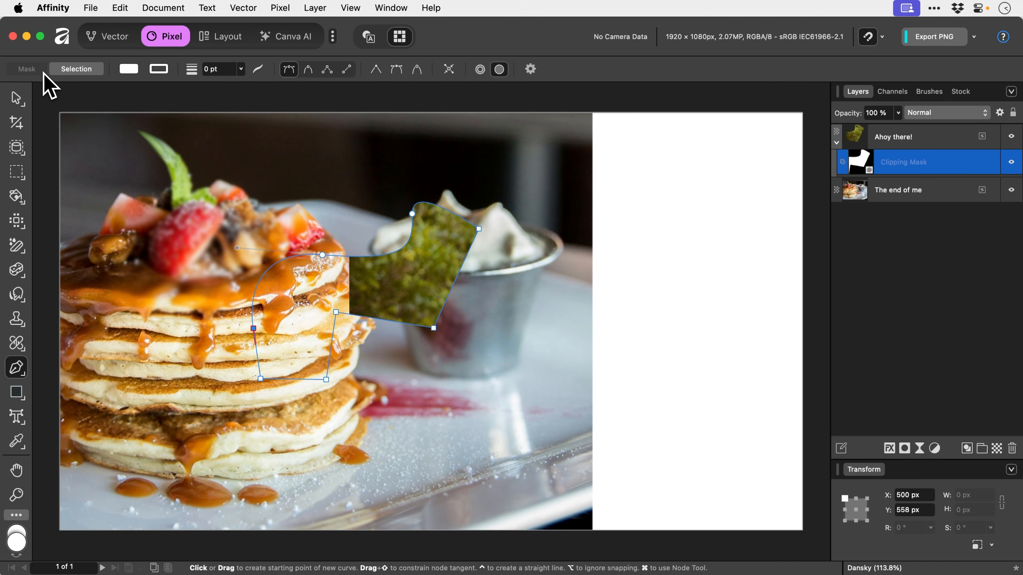
- Undo the mask conversion and turn the closed pen curve into a pixel selection instead
key(super+z)
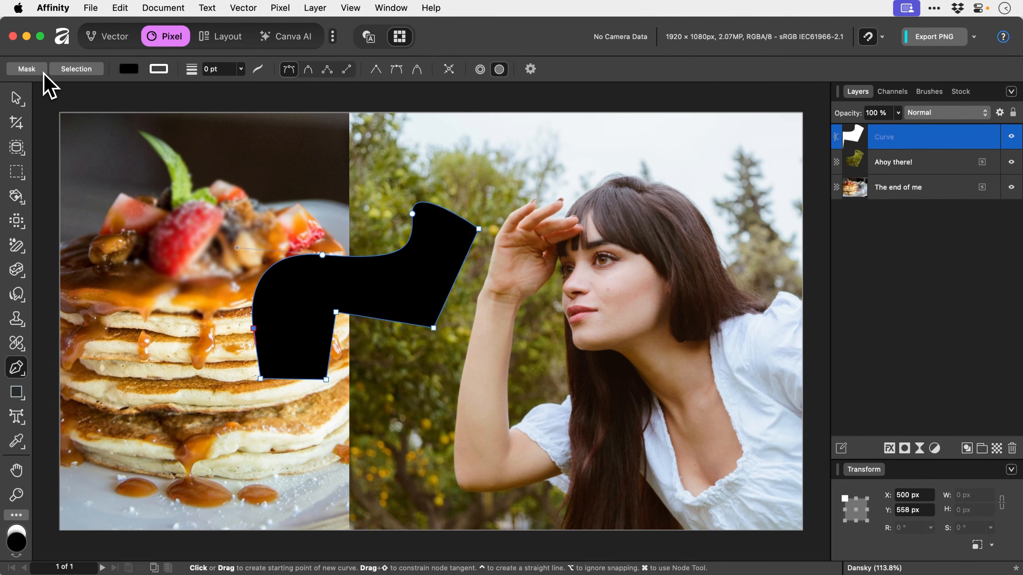
click(77, 69)
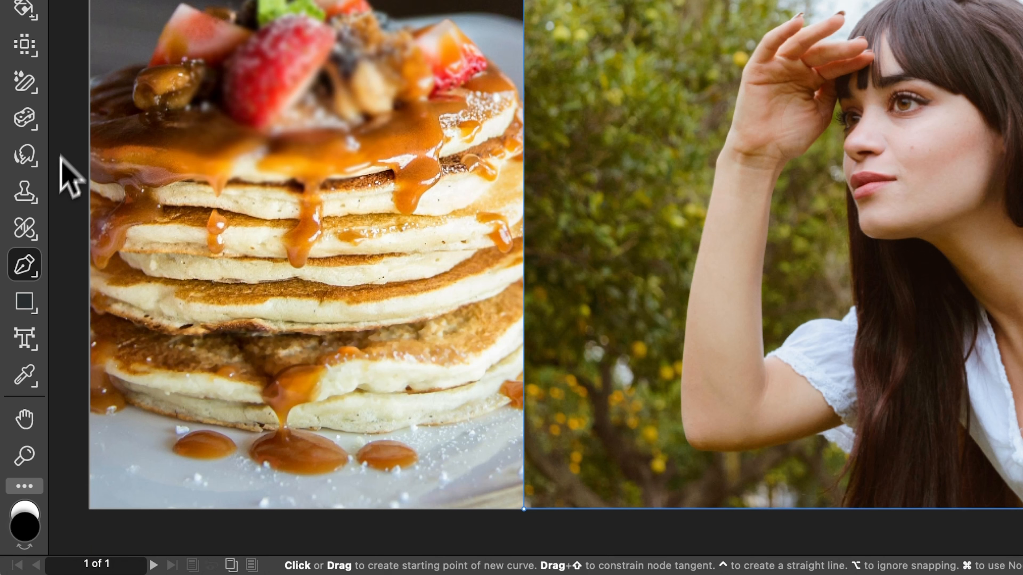
- Draw a closed, black-filled four-sided shape with straight edges over the pancakes using the Pen Tool
mouse_move(21, 370)
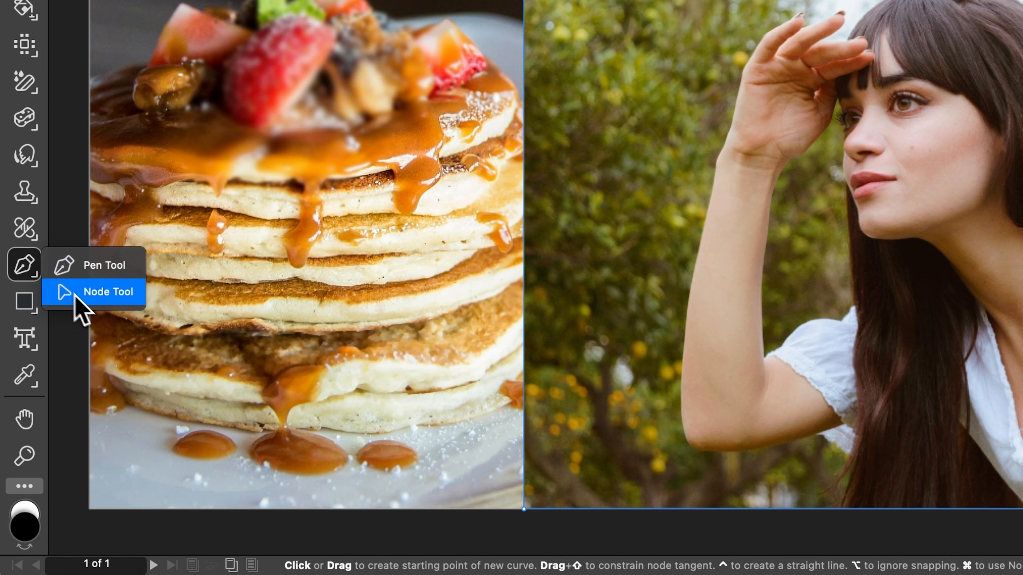
click(81, 267)
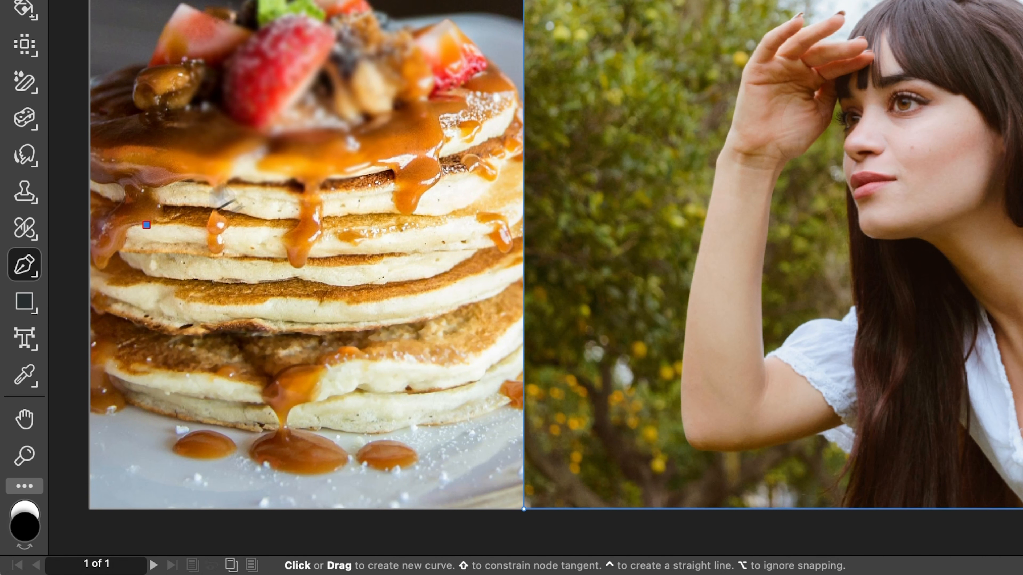
click(146, 225)
click(283, 146)
click(275, 320)
click(160, 322)
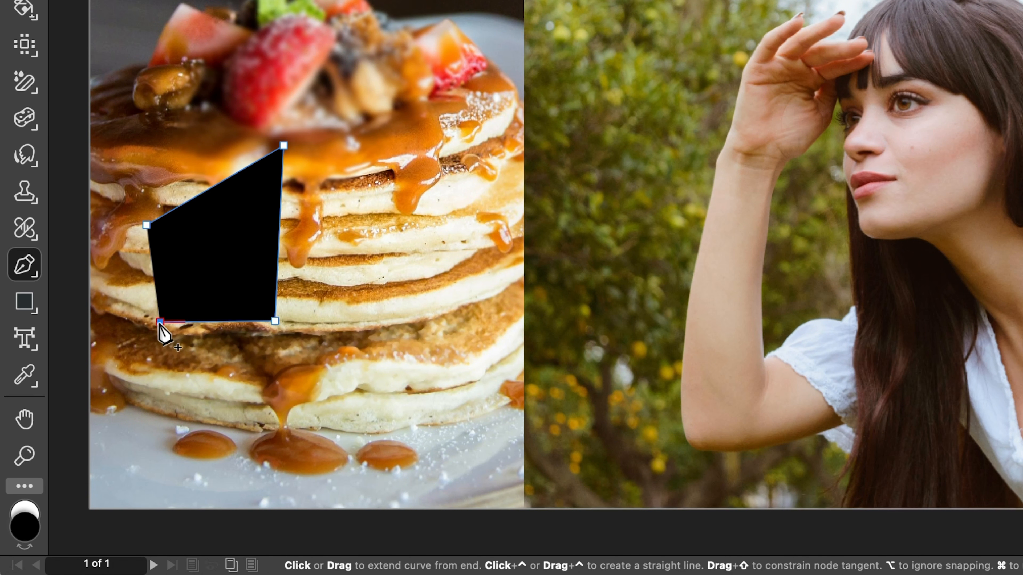
click(146, 225)
- Reshape the four-sided shape by moving its two lower corners with the Node Tool, and delete it
drag(32, 264, 83, 296)
drag(159, 321, 168, 347)
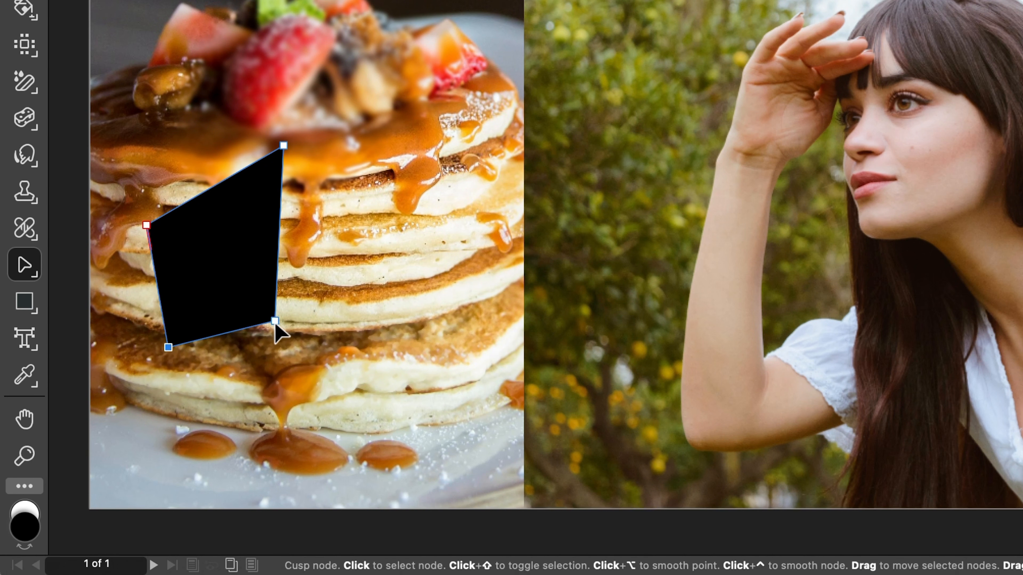
drag(275, 321, 247, 231)
key(v)
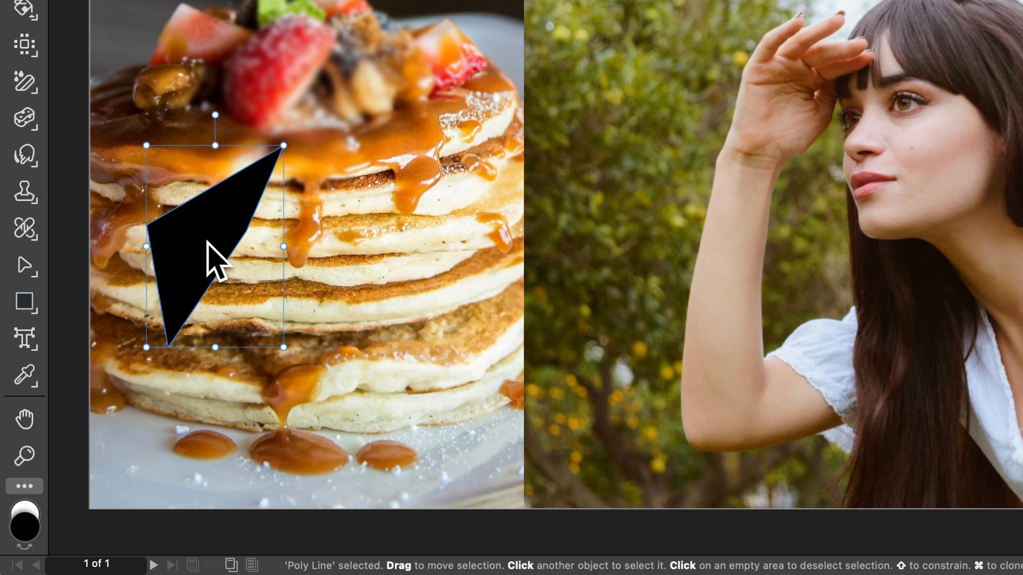
key(Delete)
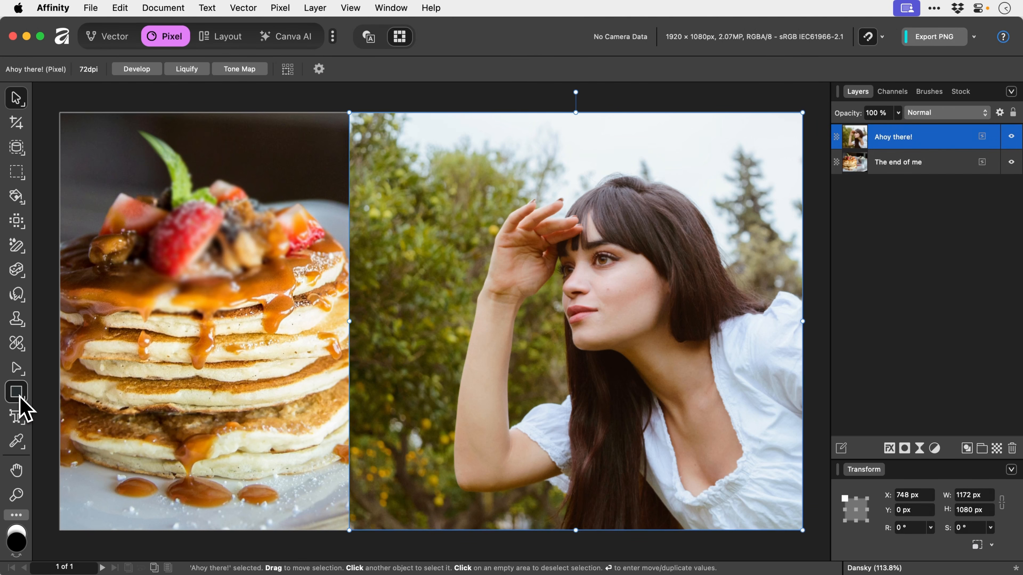
- Draw a black 620 × 620 px cog with the Cog Tool across the border between the two photos
click(28, 310)
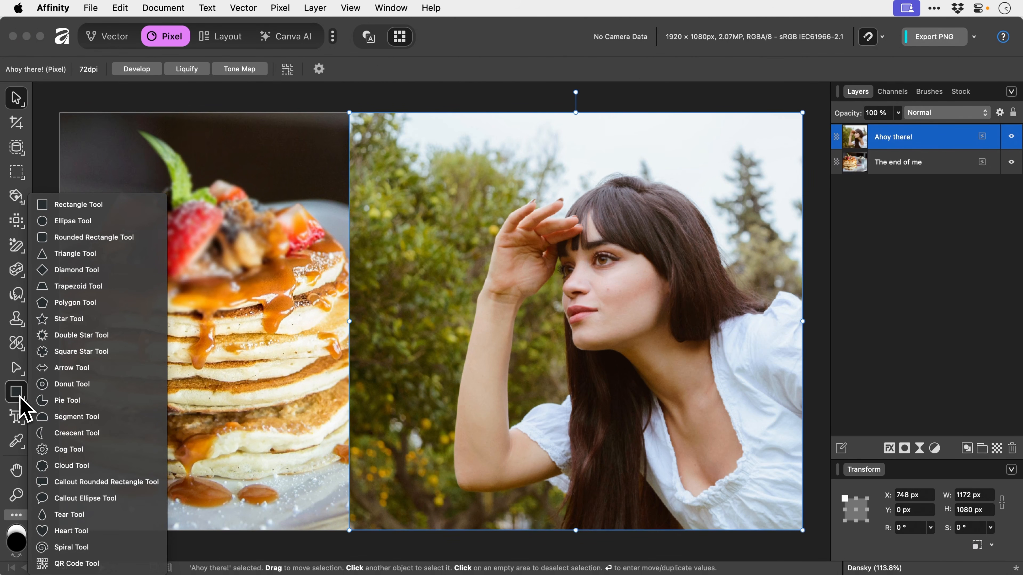
click(71, 449)
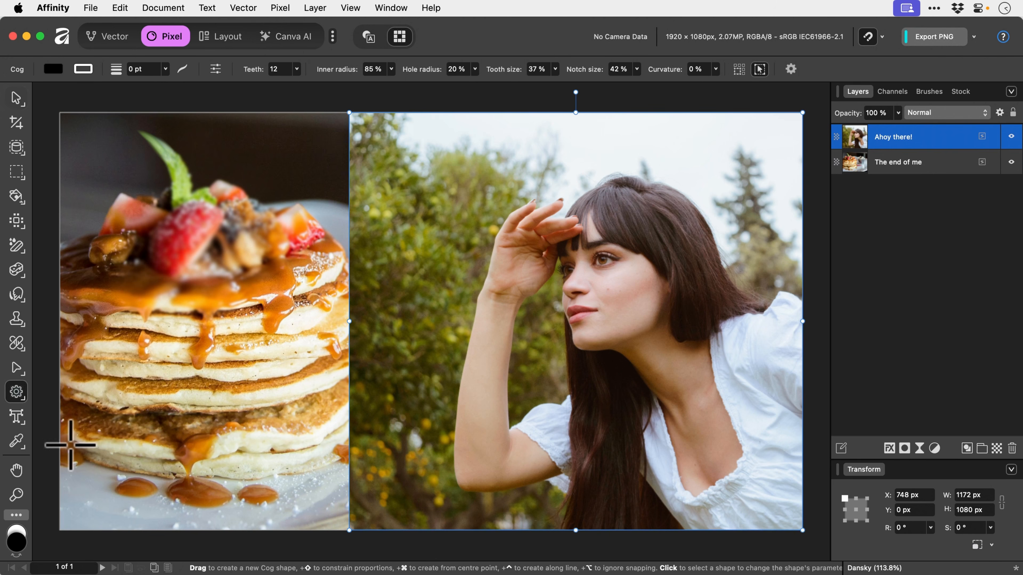
drag(238, 193, 477, 433)
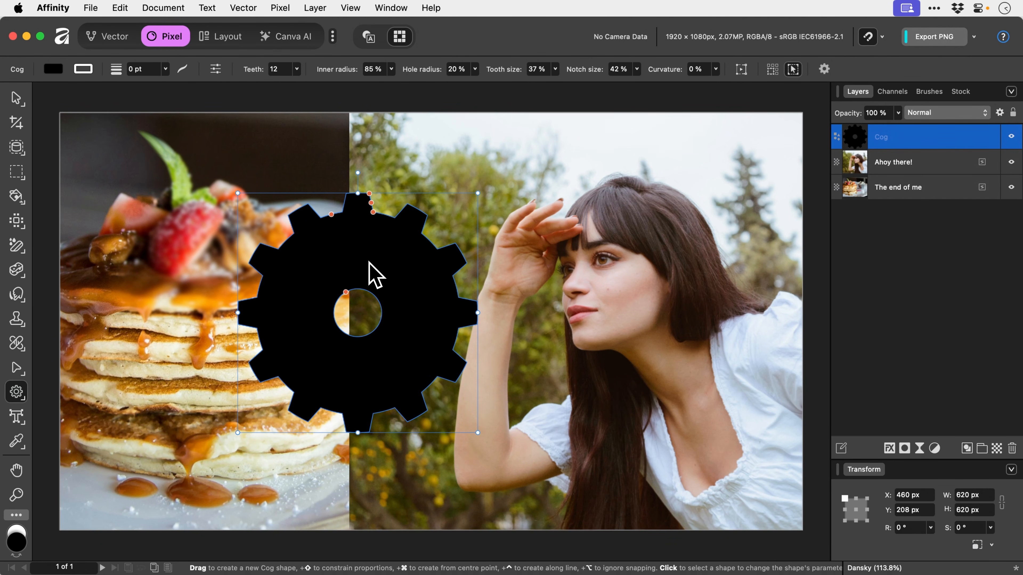
- Reshape the cog to 22 teeth, 77% inner radius, 48% hole radius, 32% tooth size, 0% notch size and -100% curvature
drag(346, 292, 320, 261)
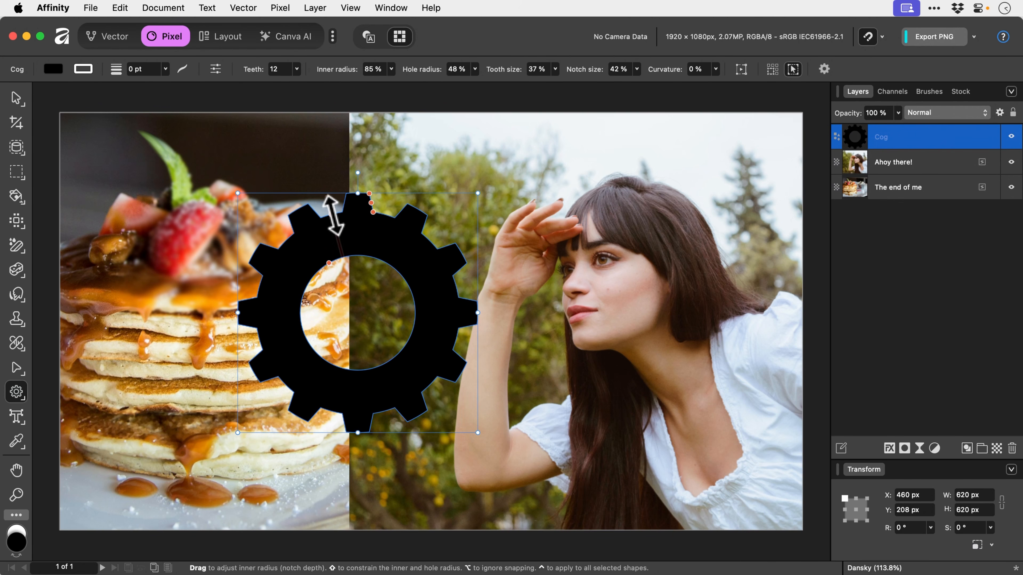
mouse_move(333, 211)
mouse_down()
mouse_move(318, 222)
mouse_move(317, 194)
mouse_move(327, 228)
mouse_up()
drag(362, 198, 378, 223)
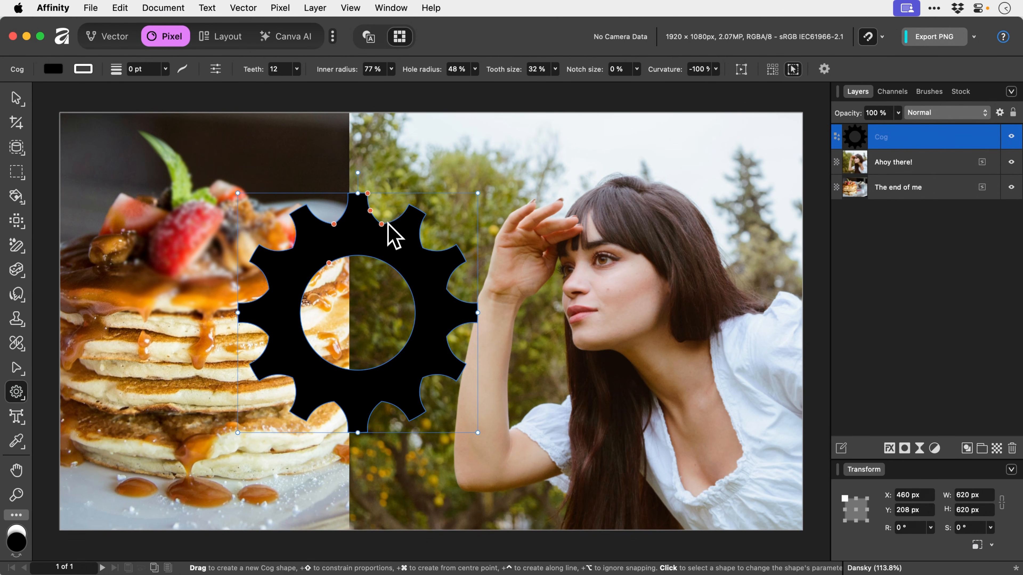
click(297, 69)
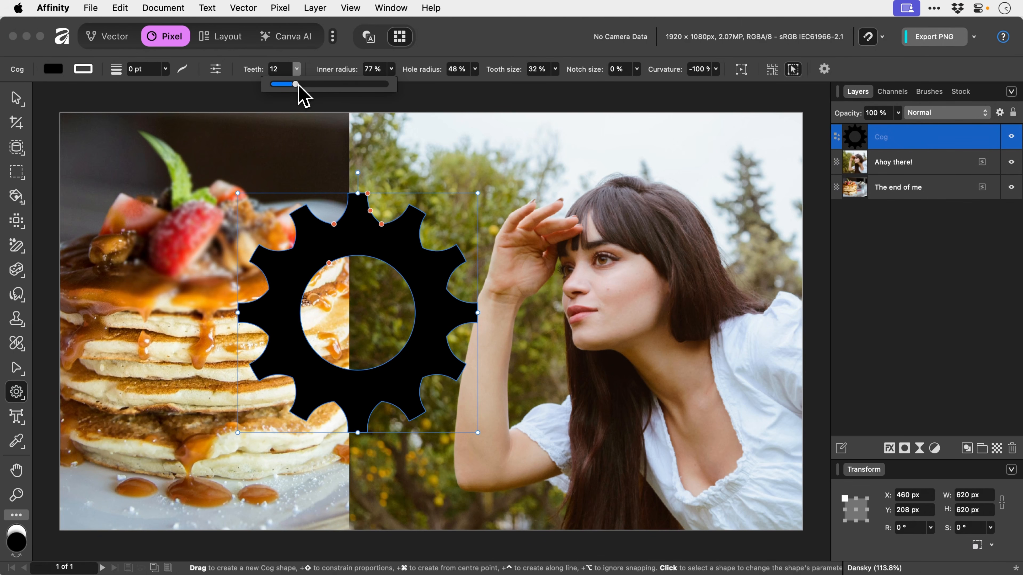
drag(298, 86, 322, 86)
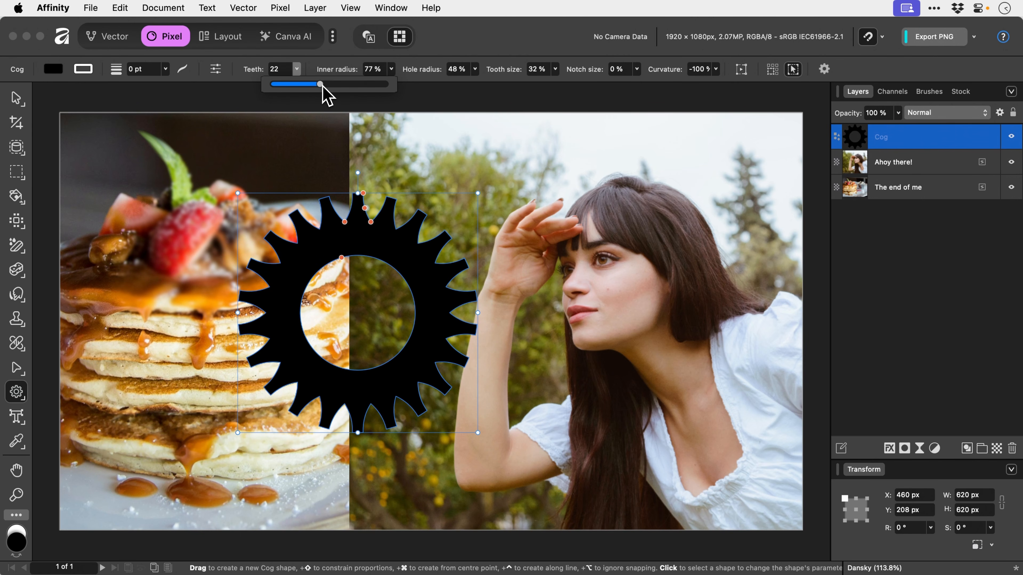
- Apply the three-bladed radiation-symbol preset to the cog, raise its notch size to 100%, and delete the shape
click(221, 69)
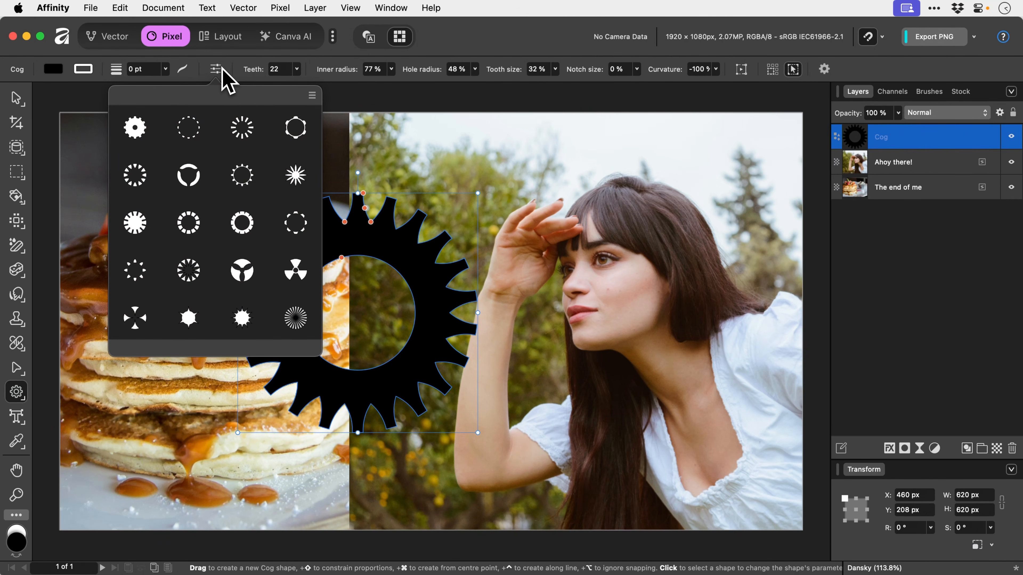
click(293, 275)
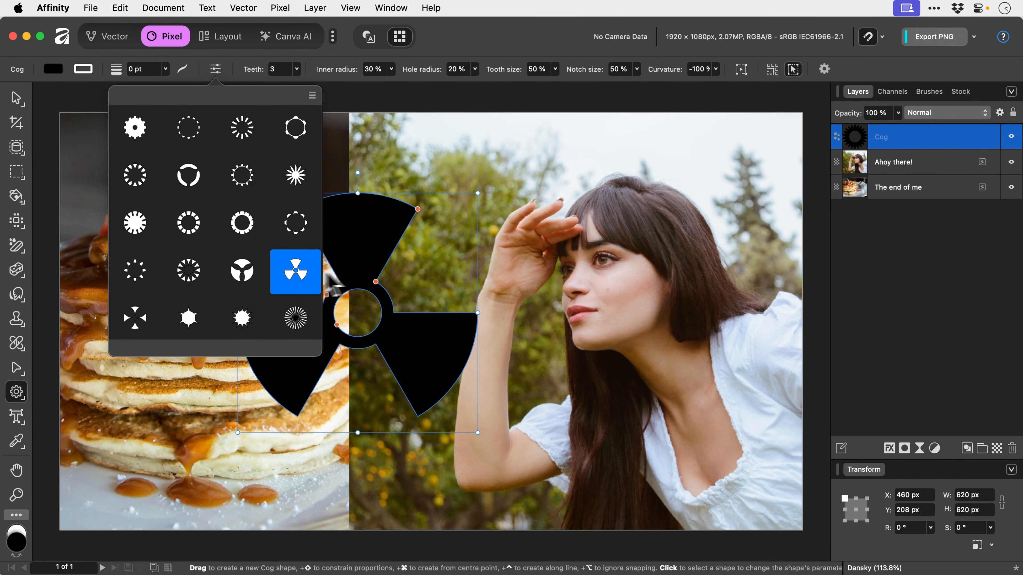
drag(375, 282, 346, 241)
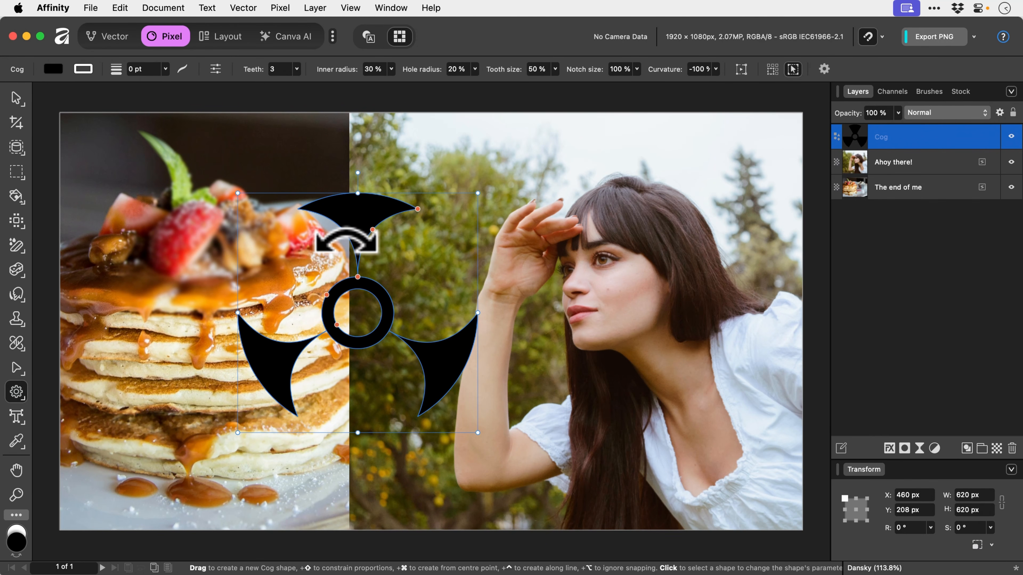
key(v)
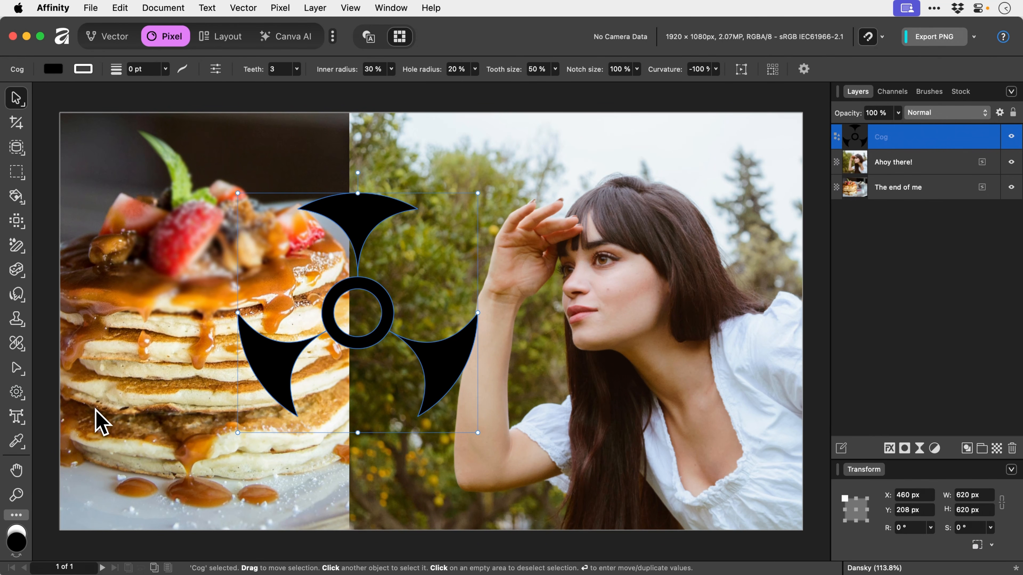
key(Delete)
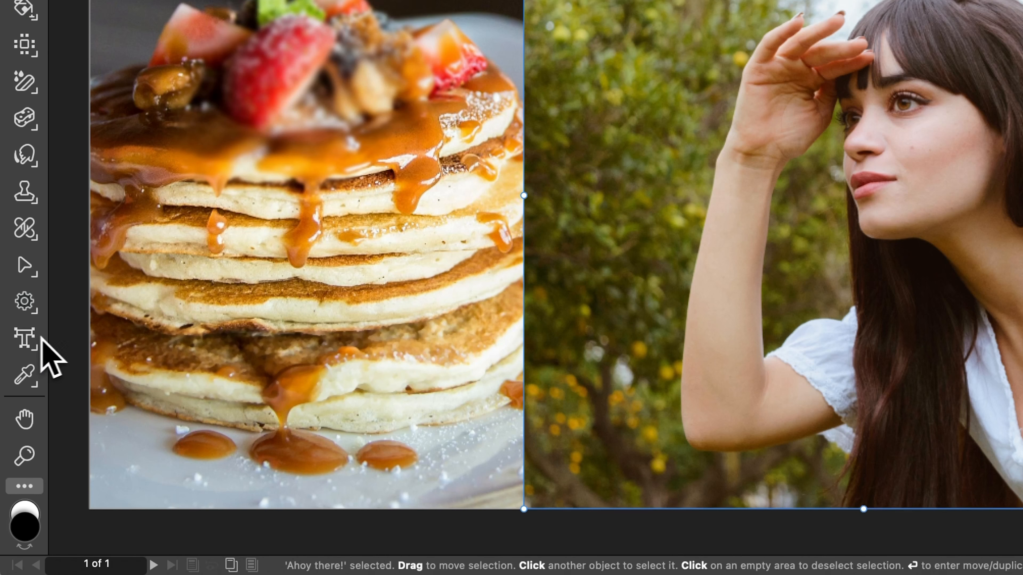
- Add the artistic text "fdsfdfdsfdsfsd", enlarge it to about 800 px wide, and position it across the pancakes and foliage
click(22, 417)
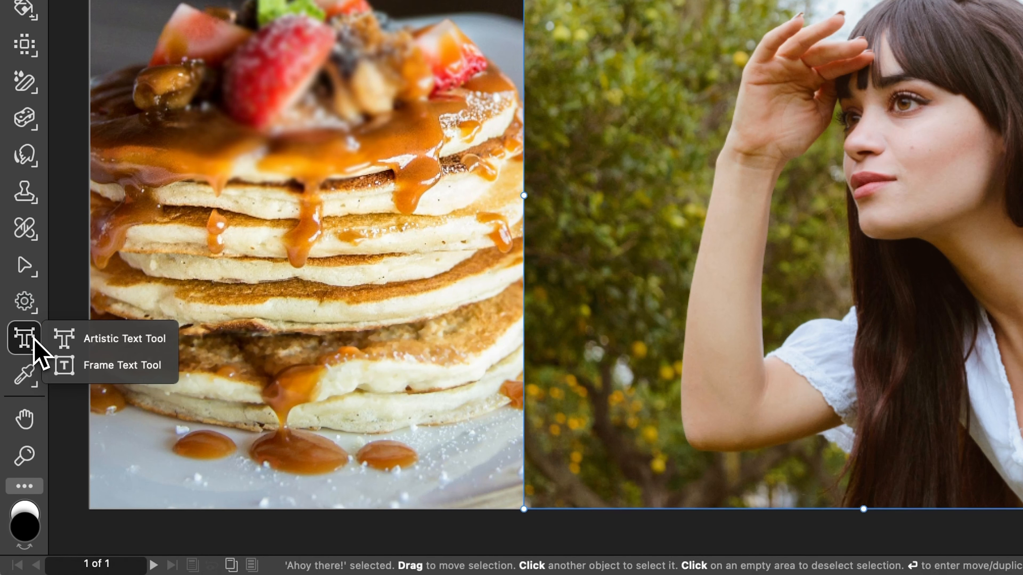
click(117, 339)
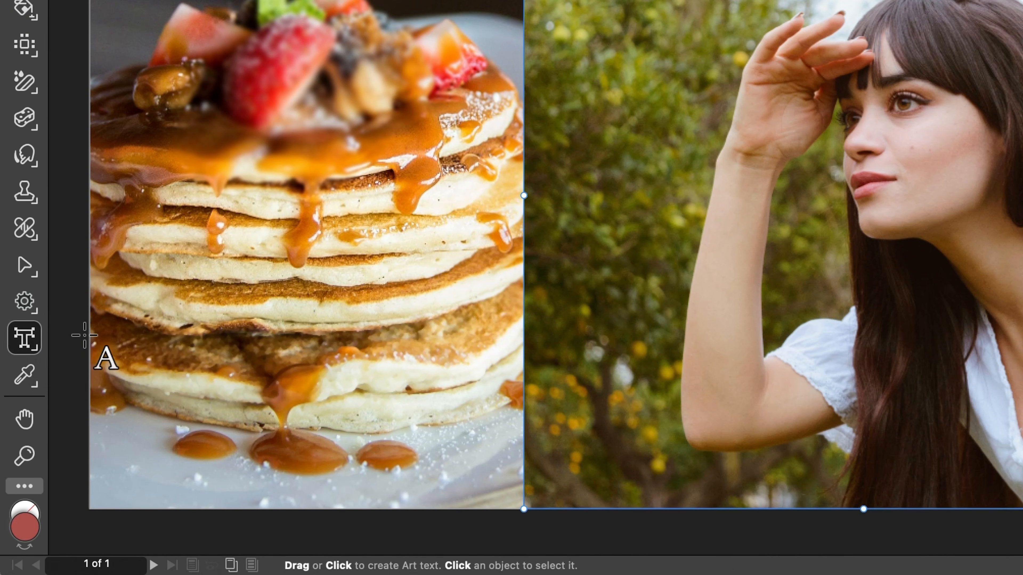
click(323, 233)
text(fdsfdfdsfdsfsd)
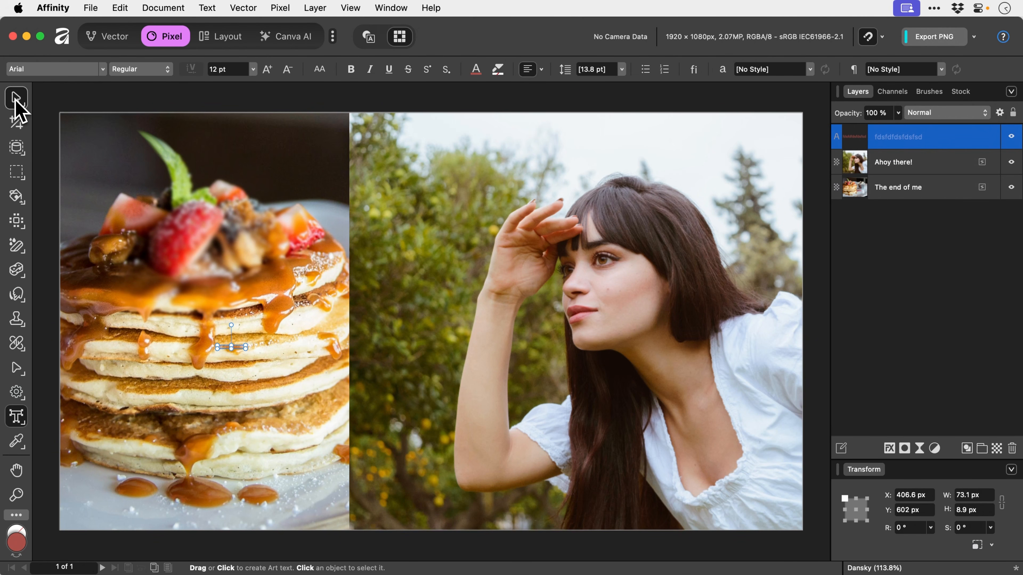
click(16, 99)
drag(245, 347, 524, 411)
drag(436, 381, 330, 342)
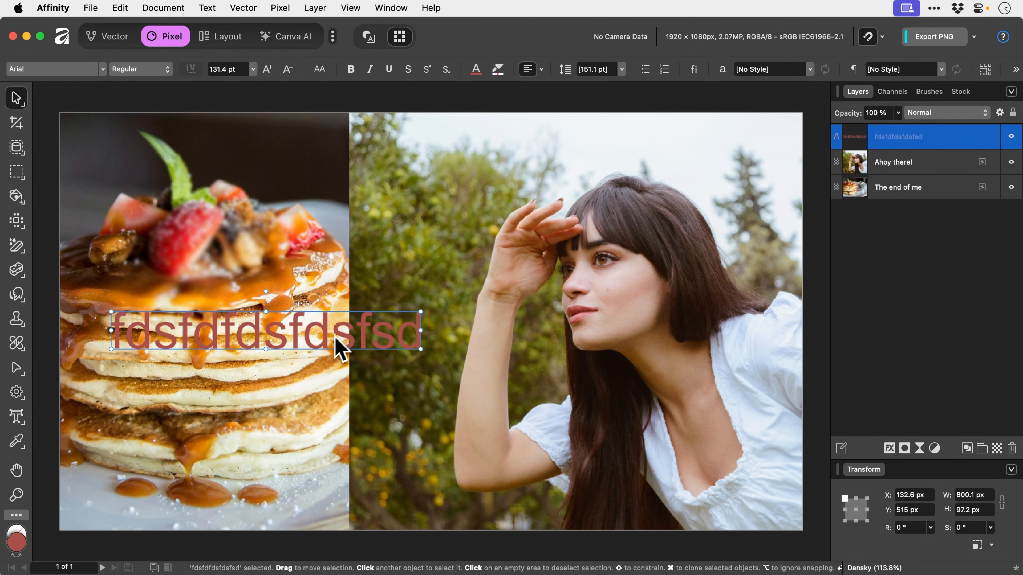
- Examine the full set of character formatting options for the artistic text and hide them again
click(725, 71)
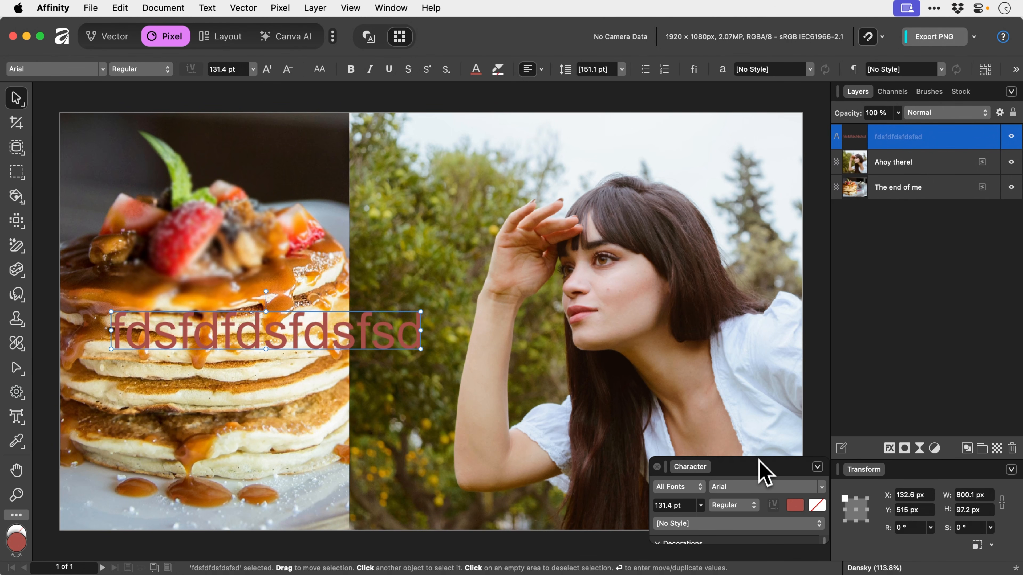
drag(758, 467, 744, 98)
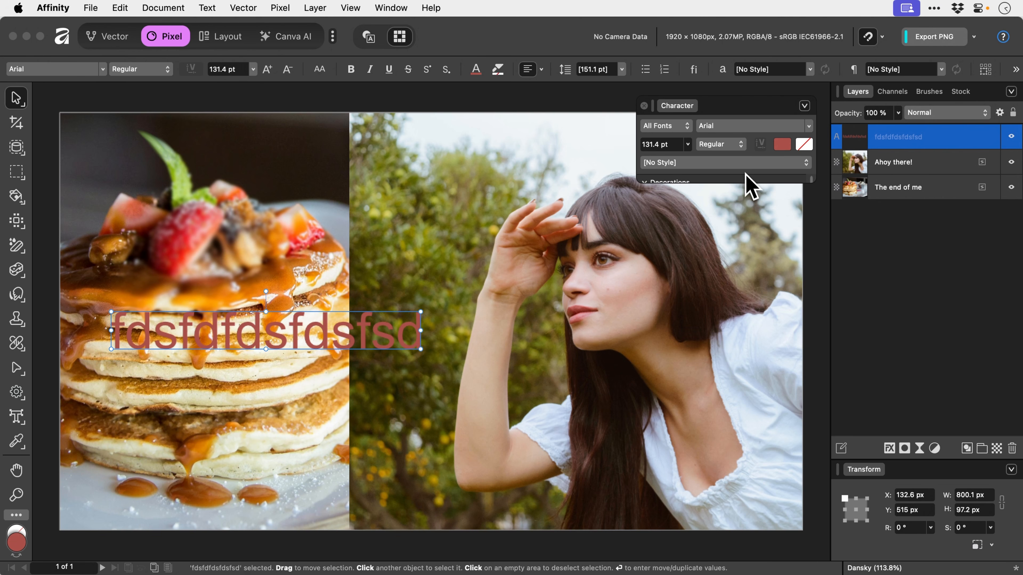
drag(743, 182, 744, 471)
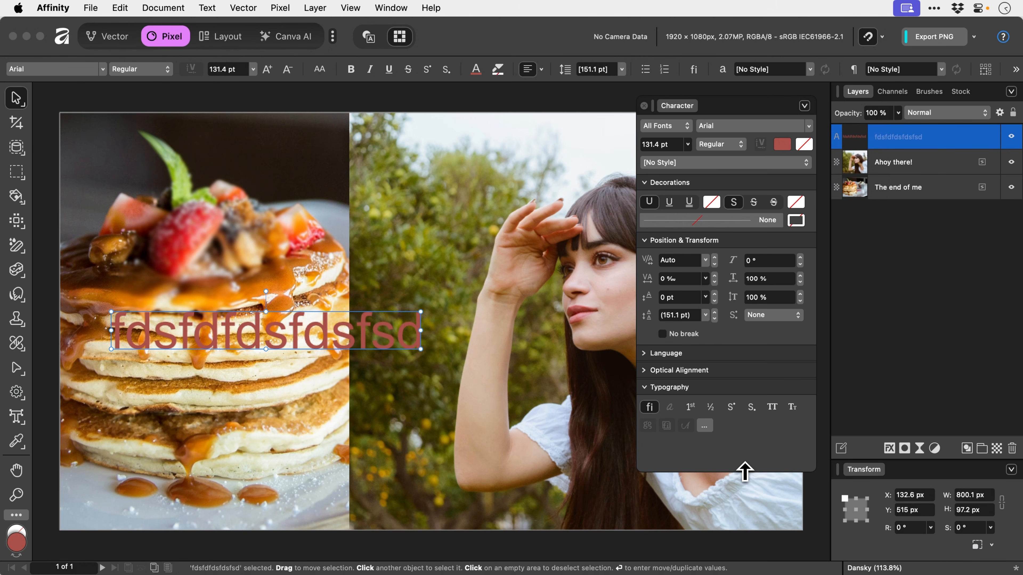
key(super+t)
key(super+t)
key(super+t)
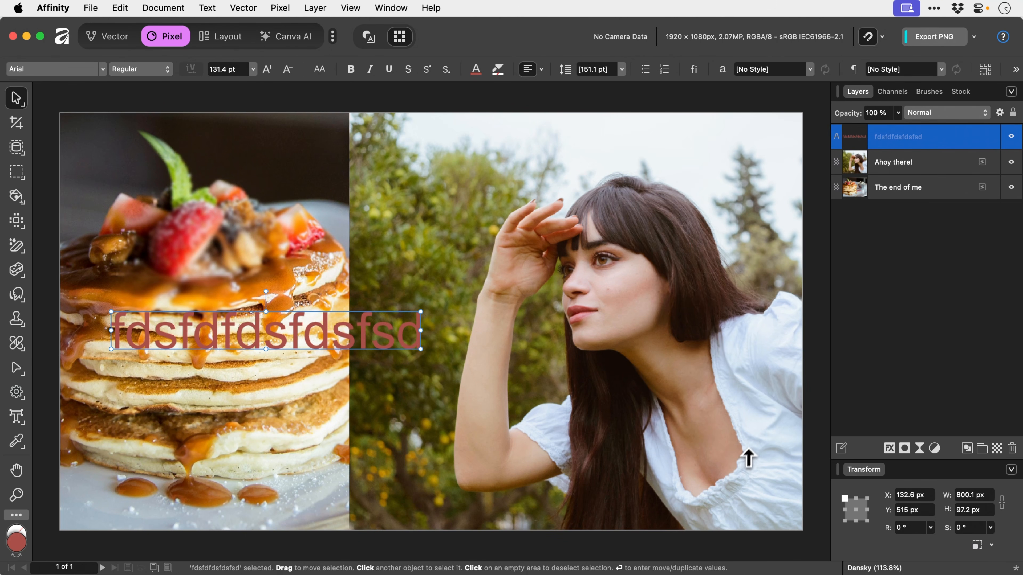
- Examine the full set of paragraph formatting options for the artistic text and close them
click(850, 71)
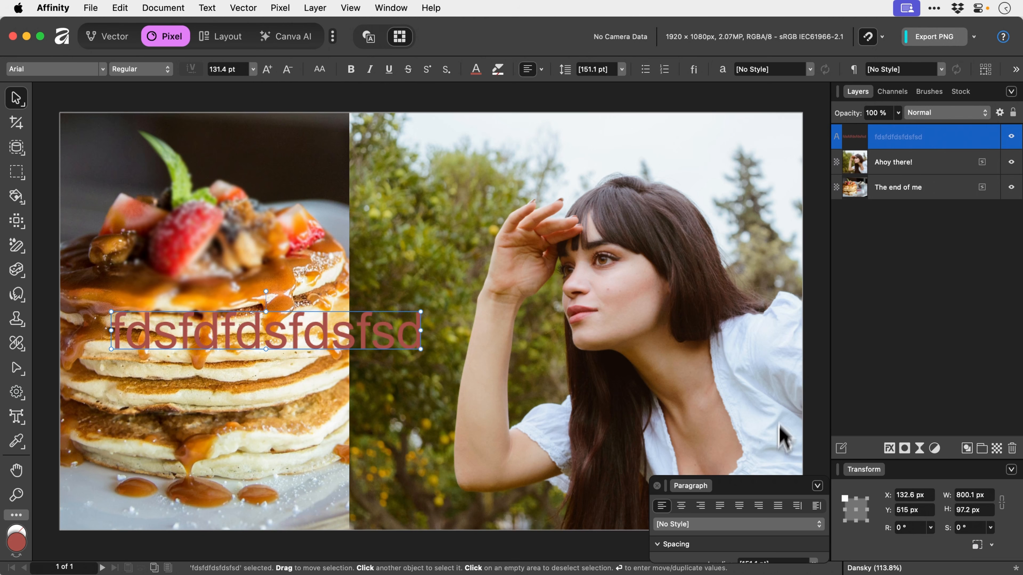
drag(767, 488, 746, 126)
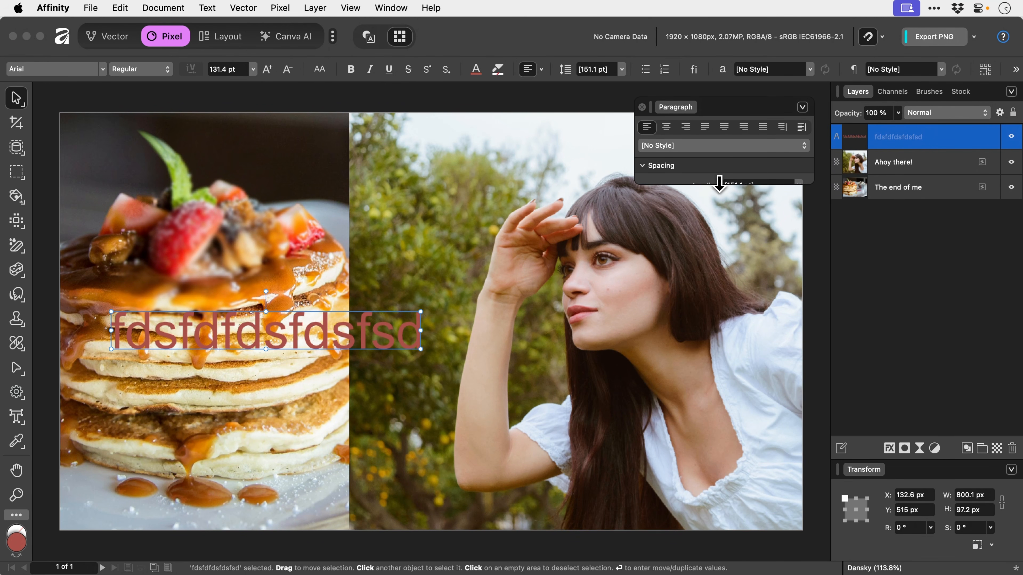
drag(721, 183, 733, 484)
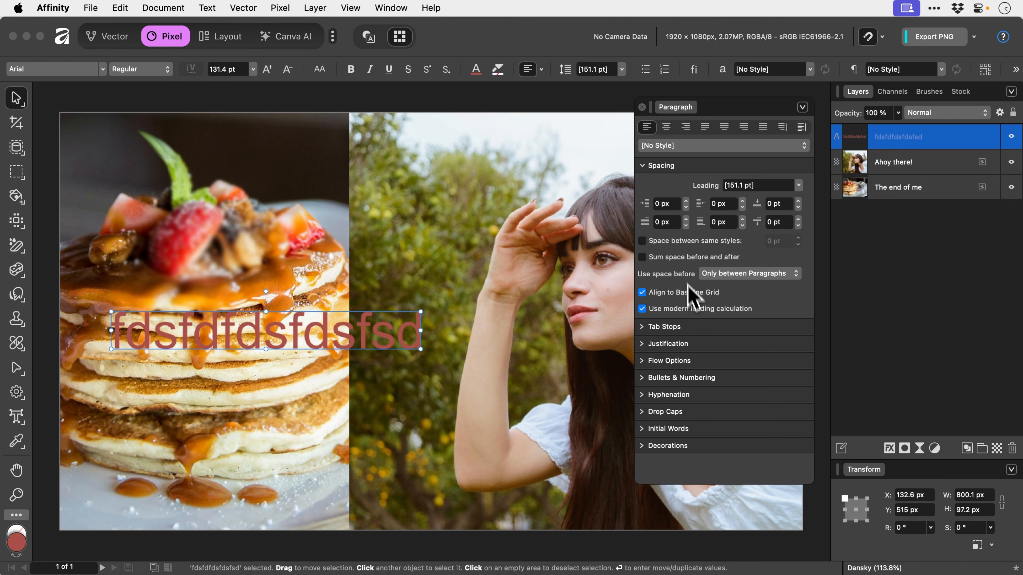
click(642, 107)
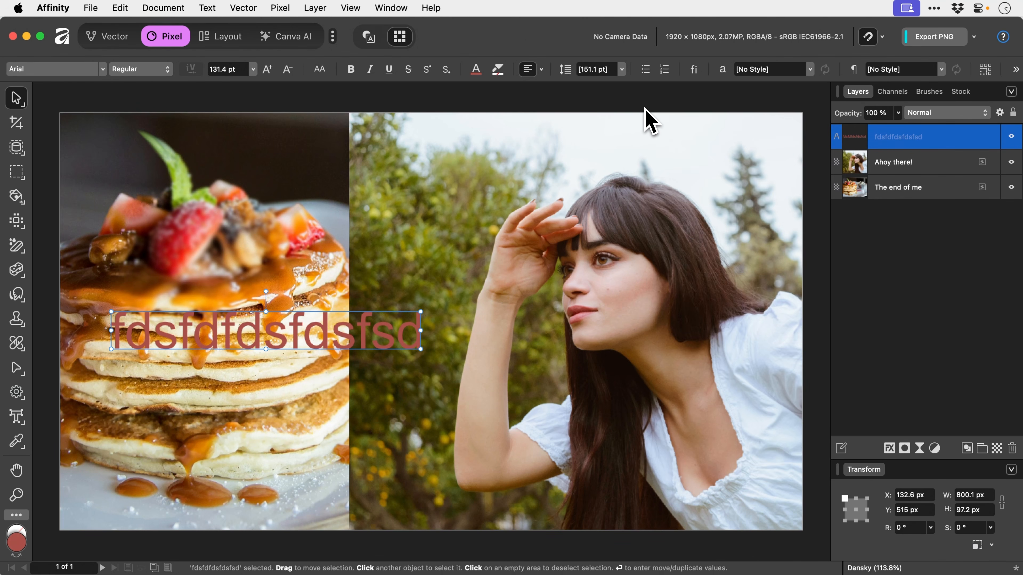
- Move the artistic text up over the strawberries, and draw a 517 × 376 px text frame below it filled with filler text
drag(298, 333, 377, 249)
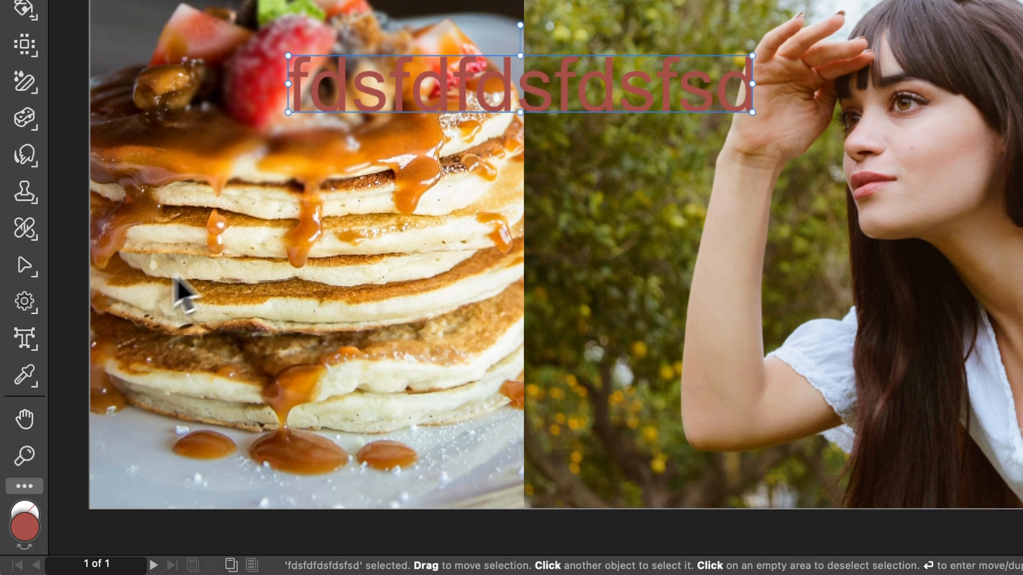
drag(34, 350, 114, 383)
drag(259, 292, 459, 437)
right_click(397, 332)
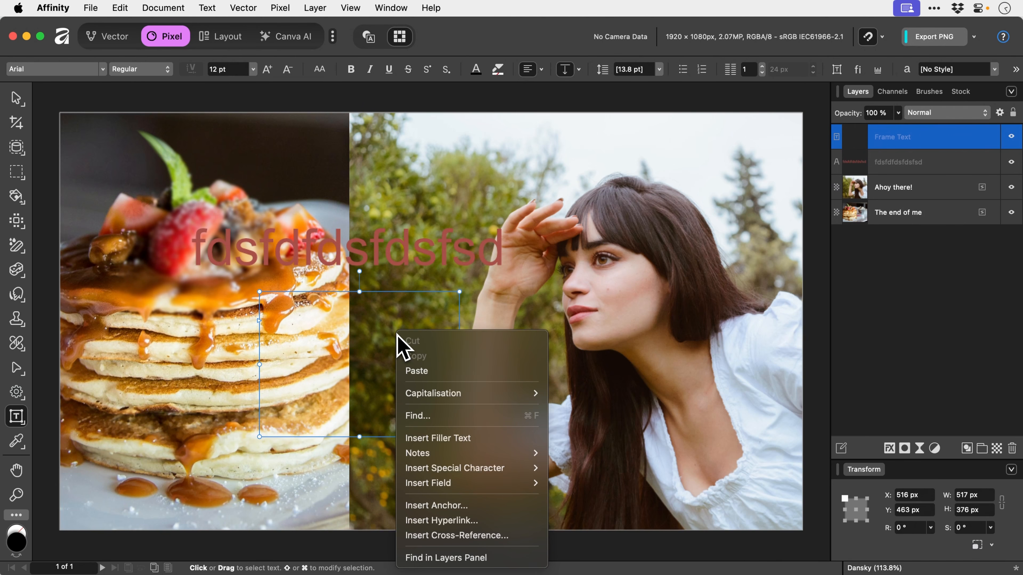
click(469, 439)
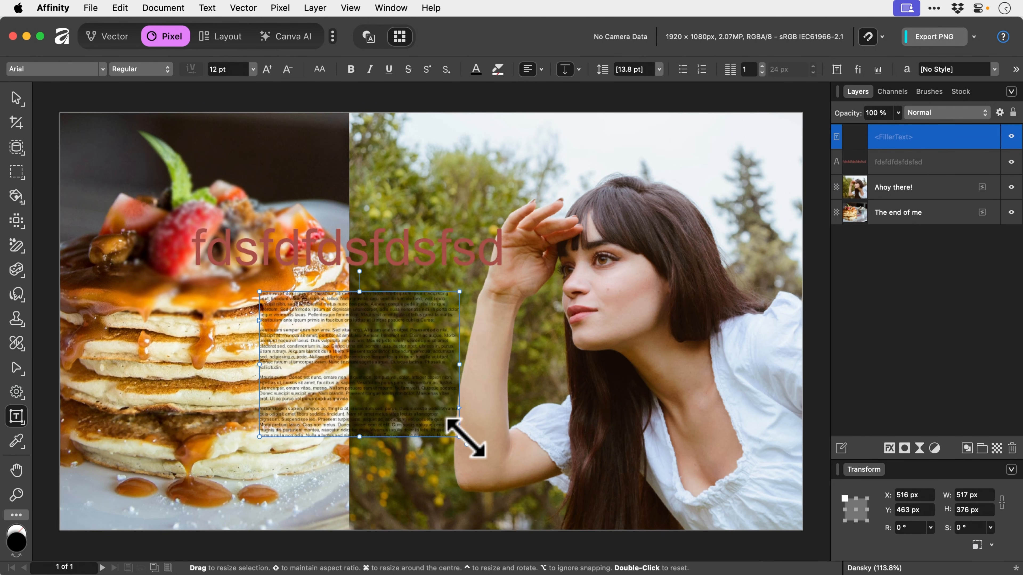
- Shrink the filler text frame to 470 × 346 px, and look over its Text Frame settings without changing them
drag(465, 439, 442, 425)
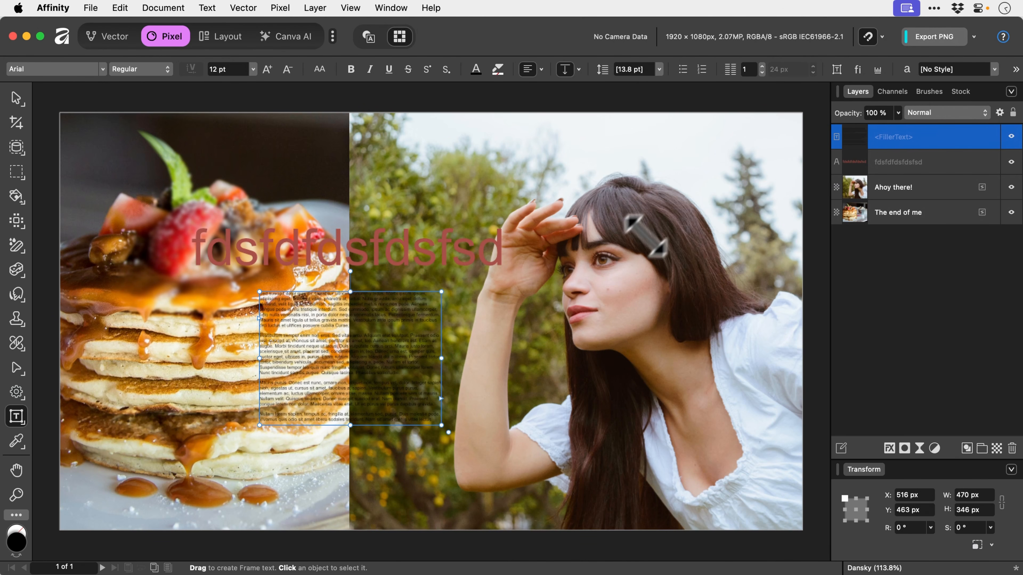
click(836, 69)
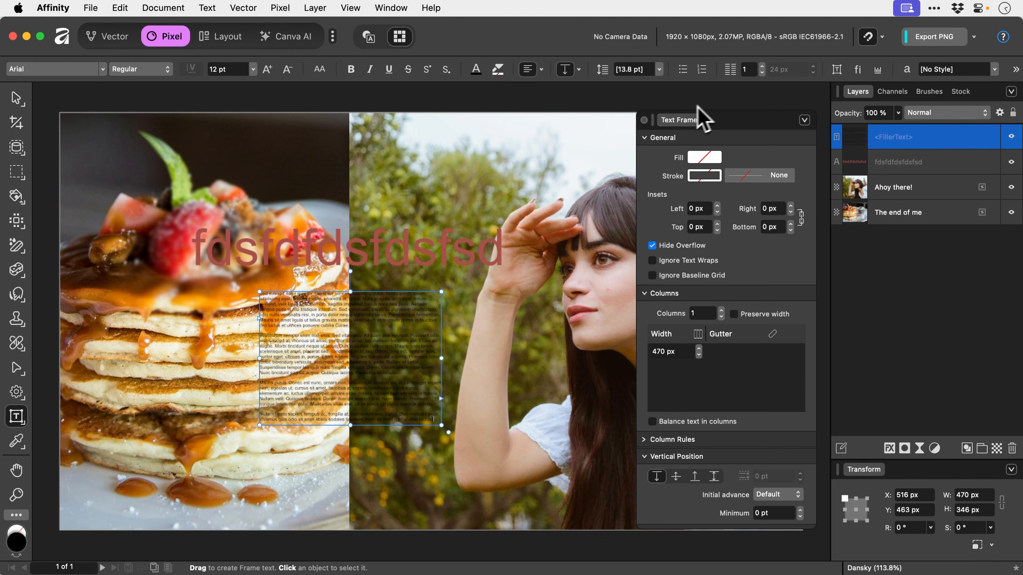
click(645, 120)
key(Escape)
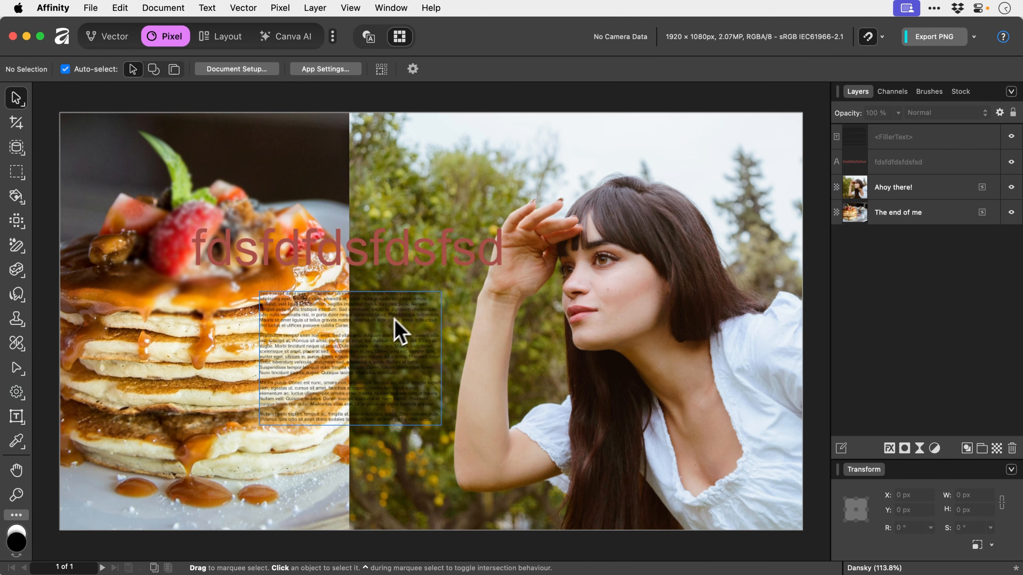
- Delete the artistic text "fdsfdfdsfdsfsd" and leave nothing selected
click(459, 259)
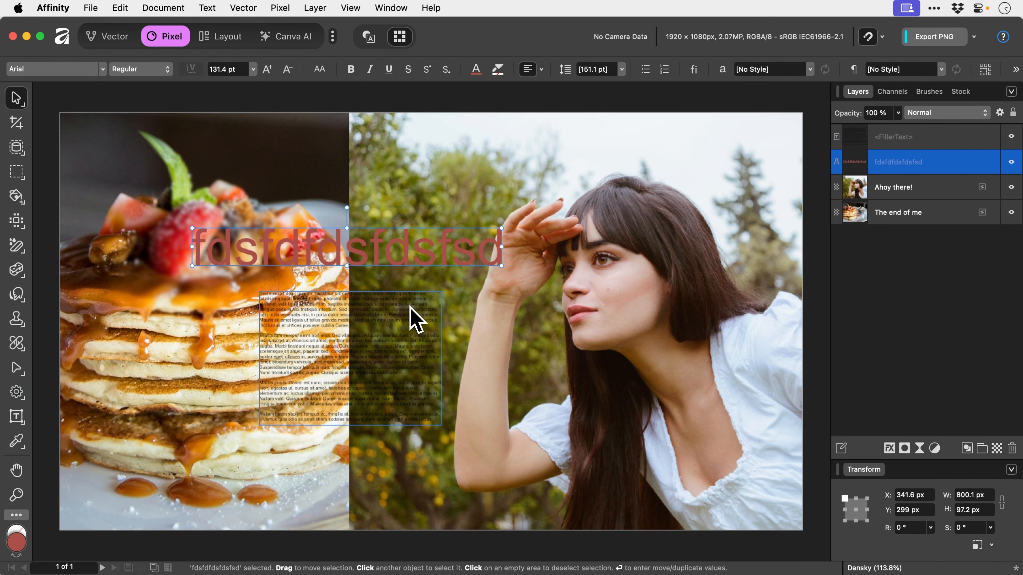
key(Delete)
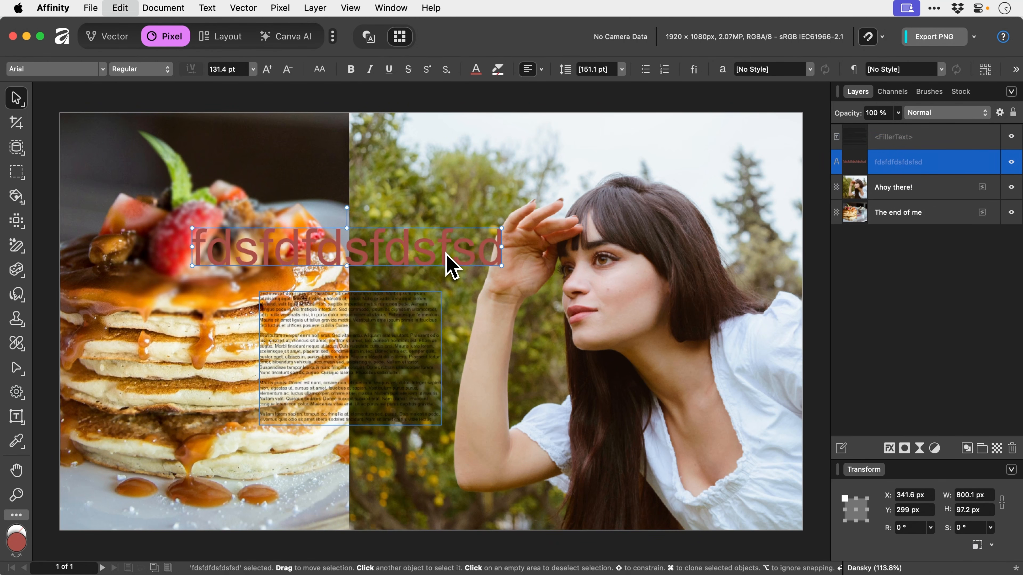
key(Escape)
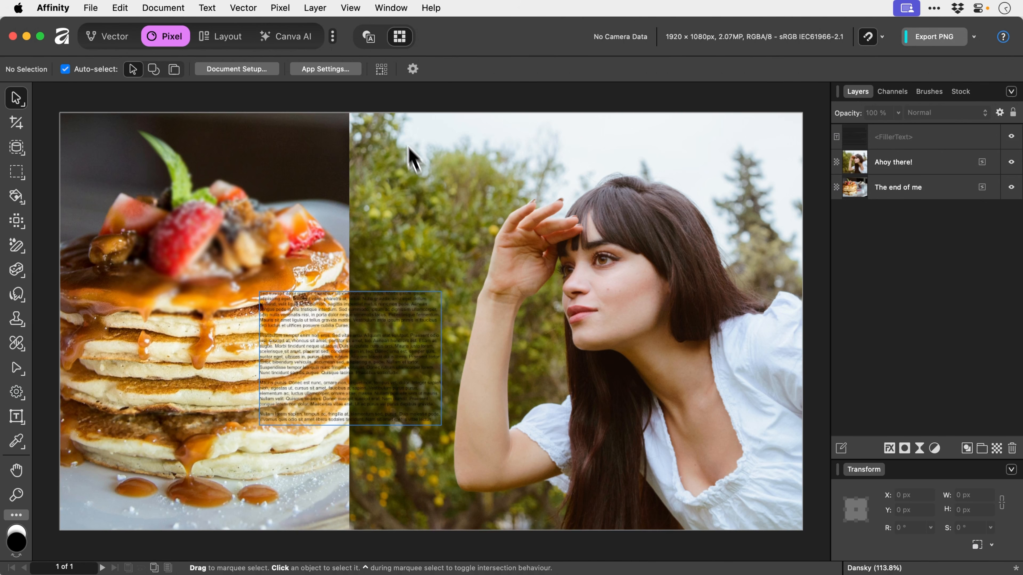
- Turn off the display of Text Flow so the unselected text frame has no outline
click(350, 8)
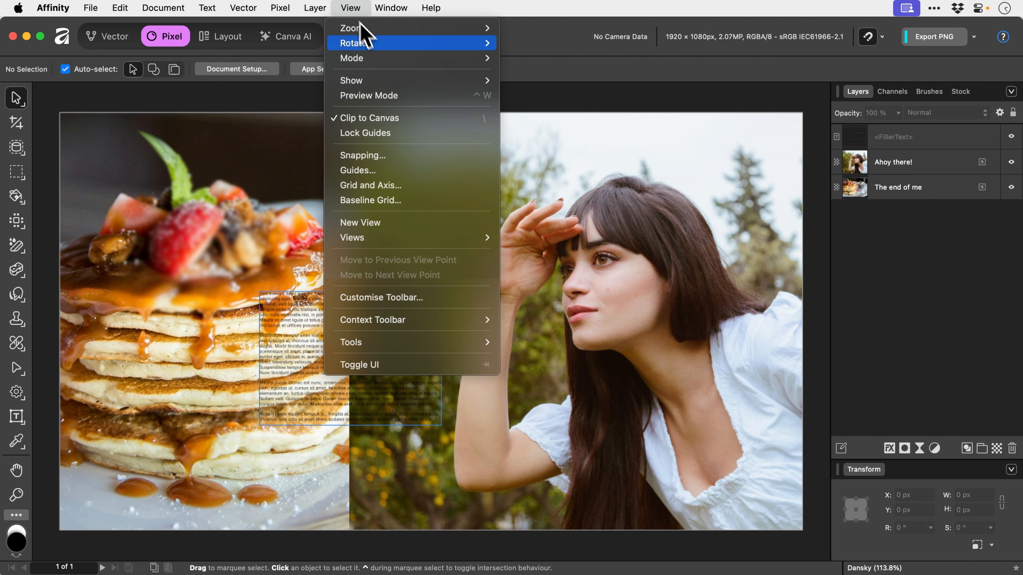
mouse_move(396, 82)
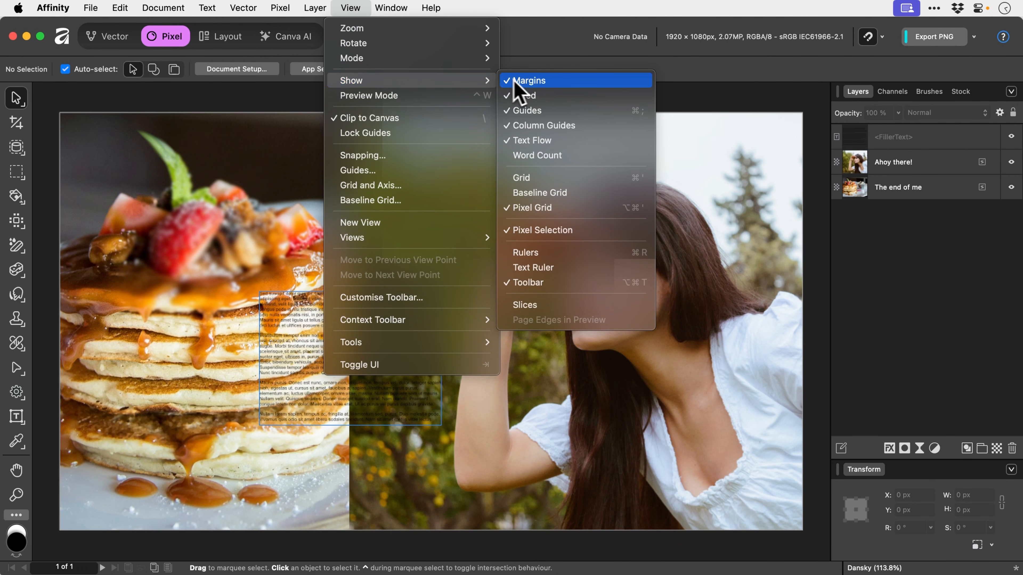
click(521, 141)
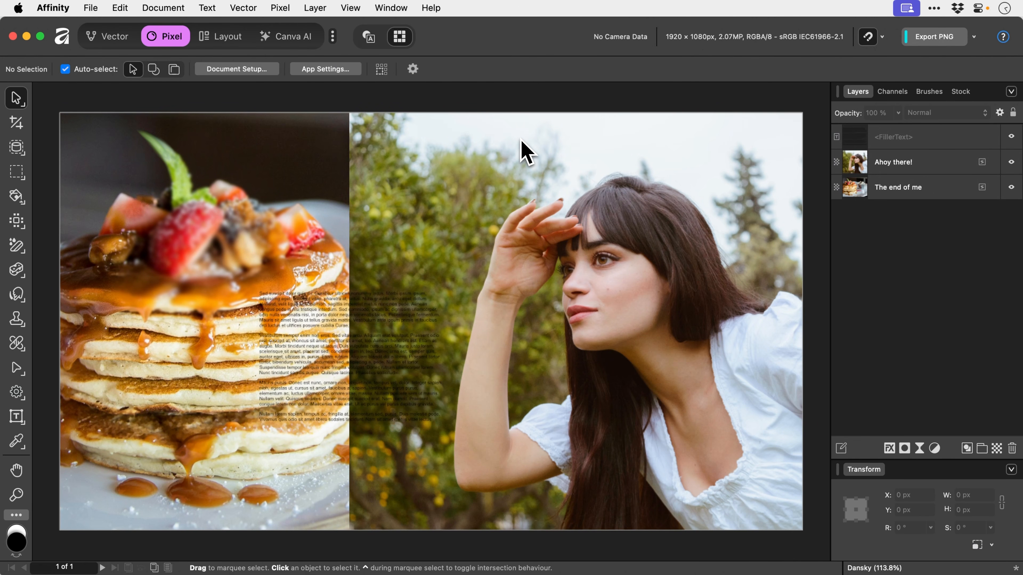
- Compare the filler text frame selected and deselected, and delete it from the canvas
click(397, 305)
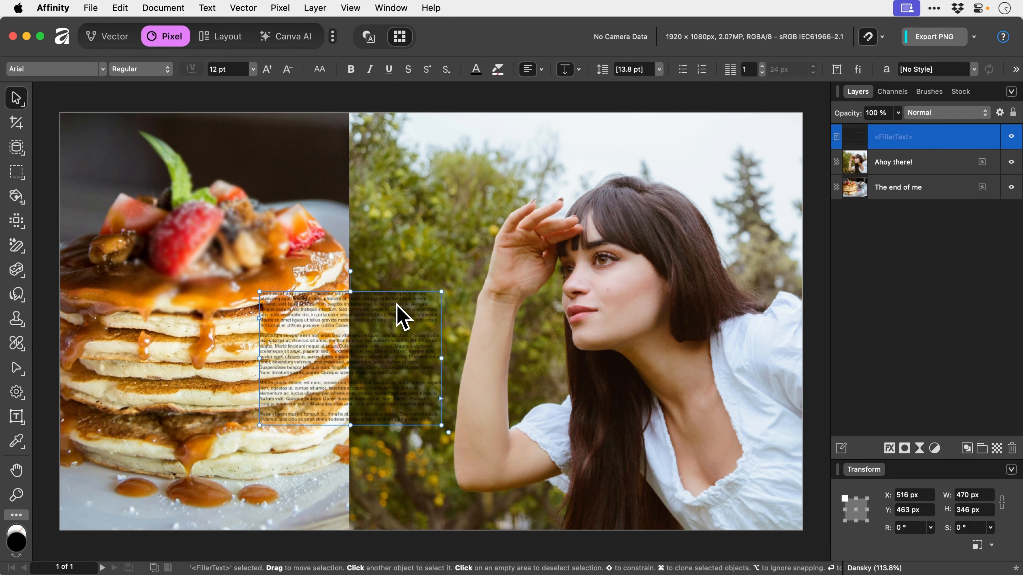
key(Escape)
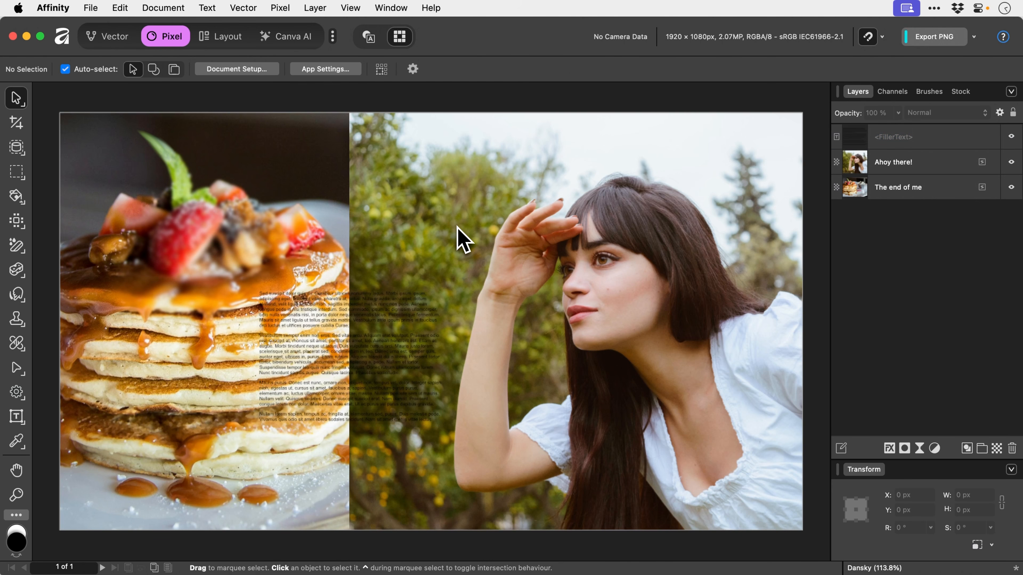
click(384, 360)
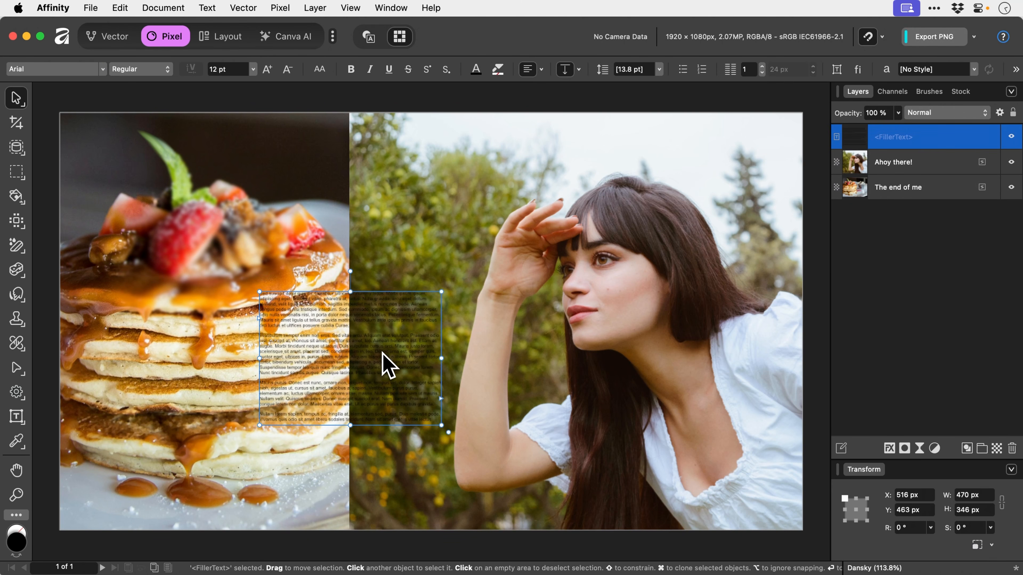
key(Delete)
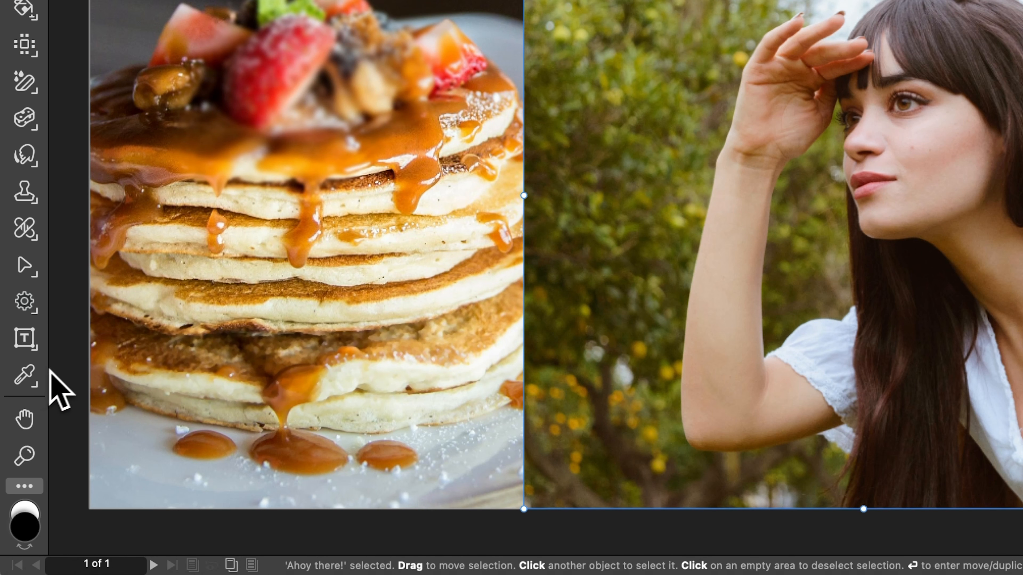
- Activate the Colour Picker Tool, and switch to the Style Picker Tool to view its attribute options
click(37, 375)
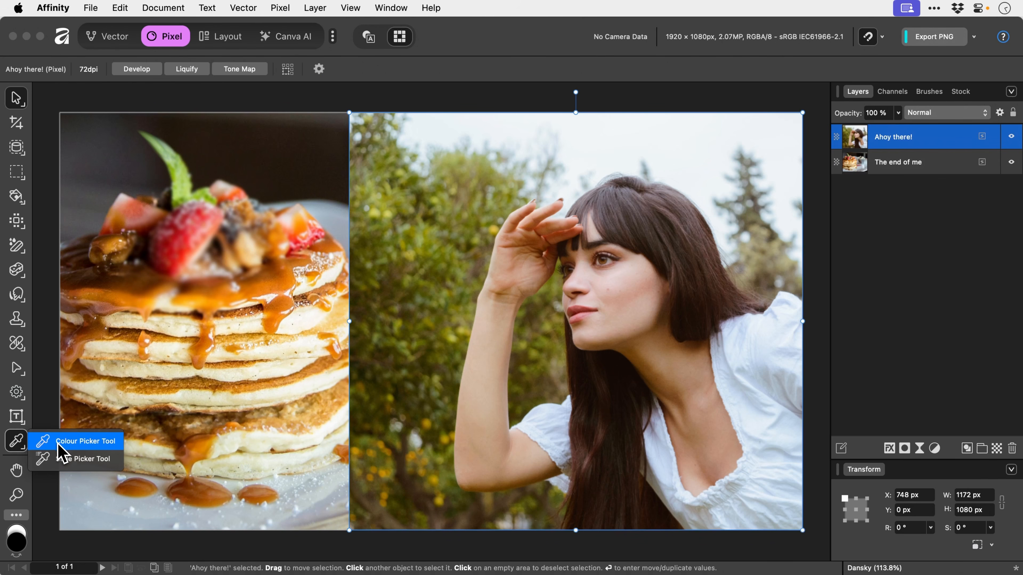
click(89, 380)
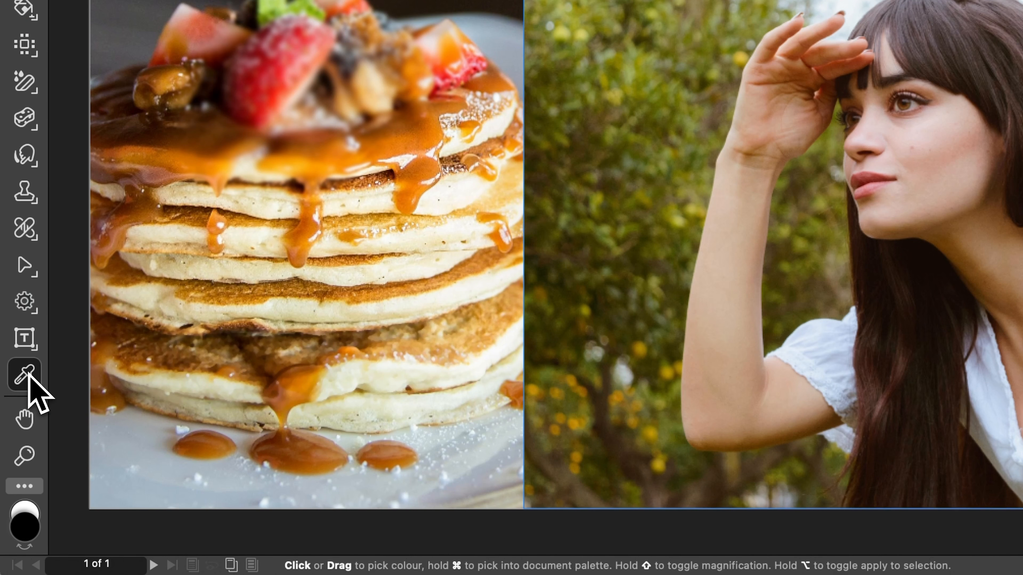
click(28, 377)
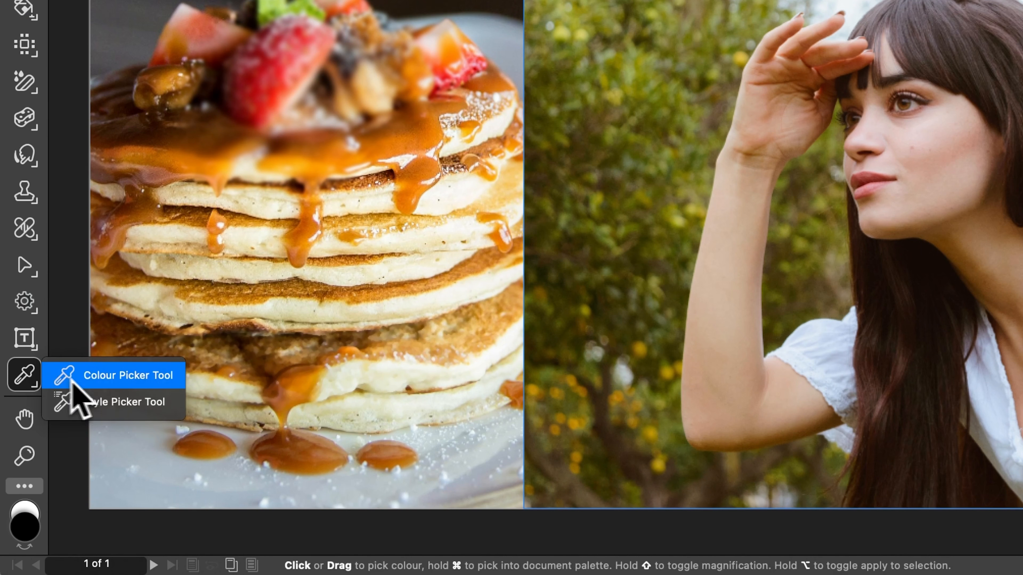
click(88, 403)
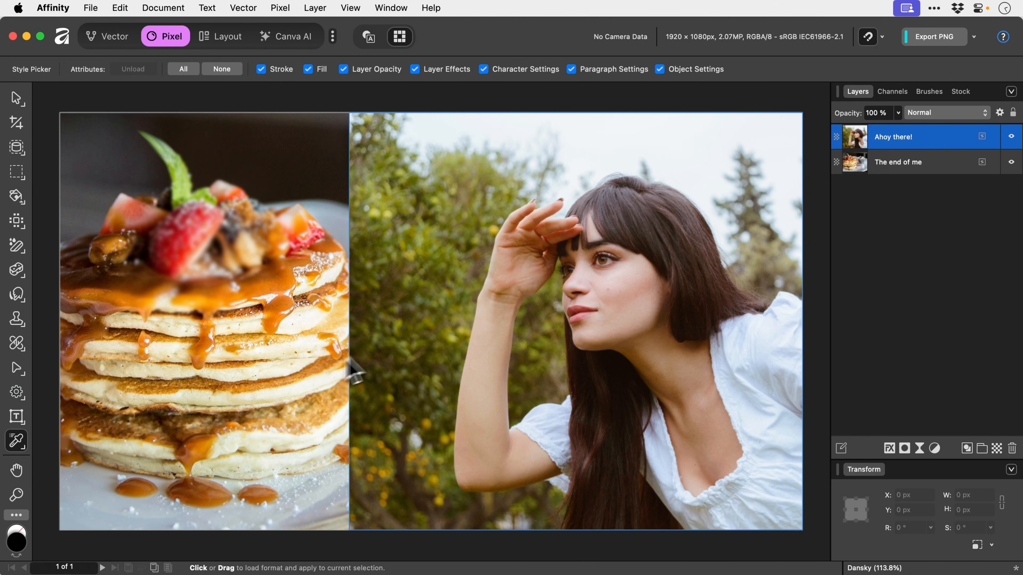
- Demonstrate panning and zooming the canvas, fitting the whole document back into view in between
key(space)
drag(574, 229, 527, 220)
drag(352, 338, 354, 323)
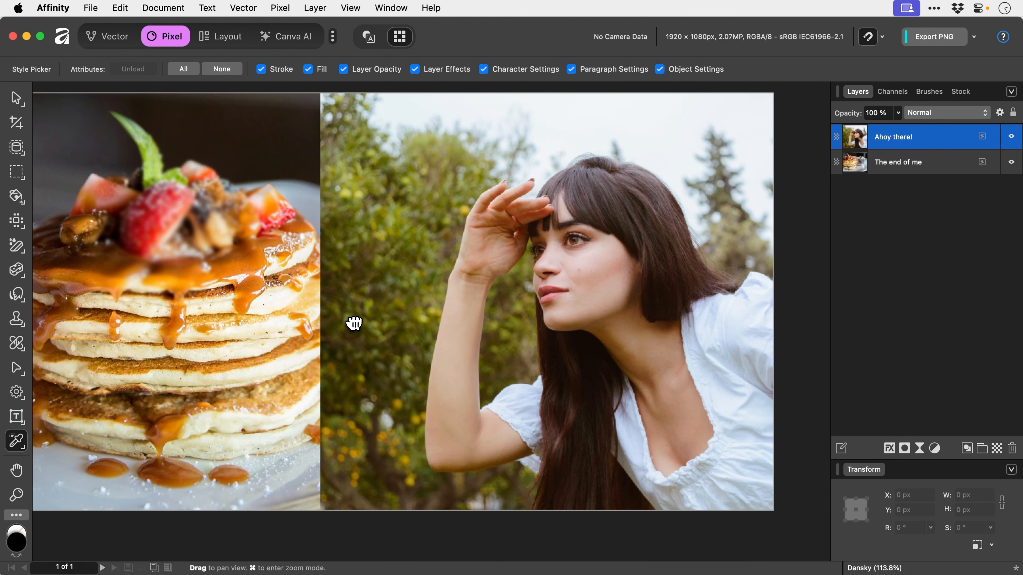
key(super+0)
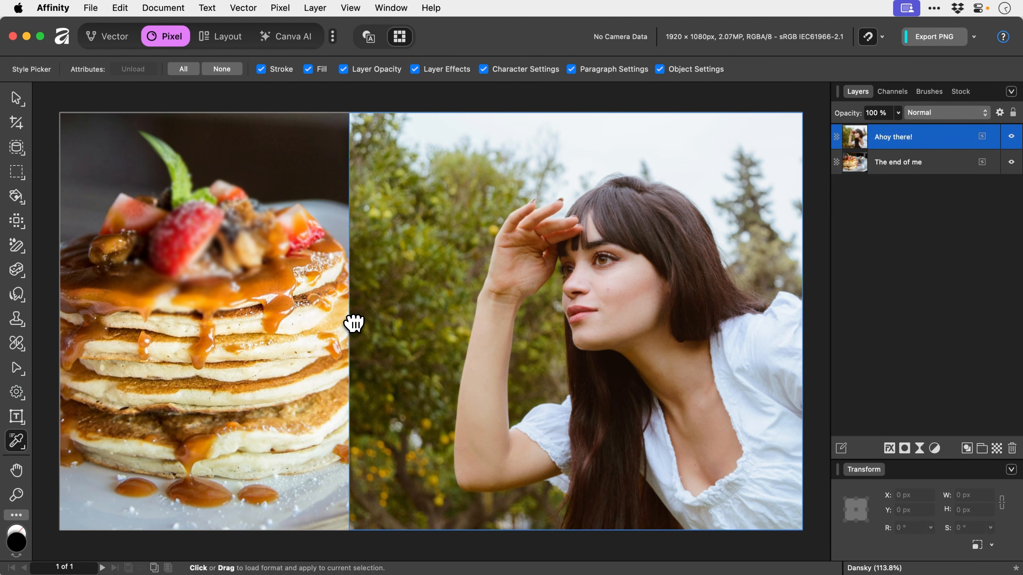
key(z)
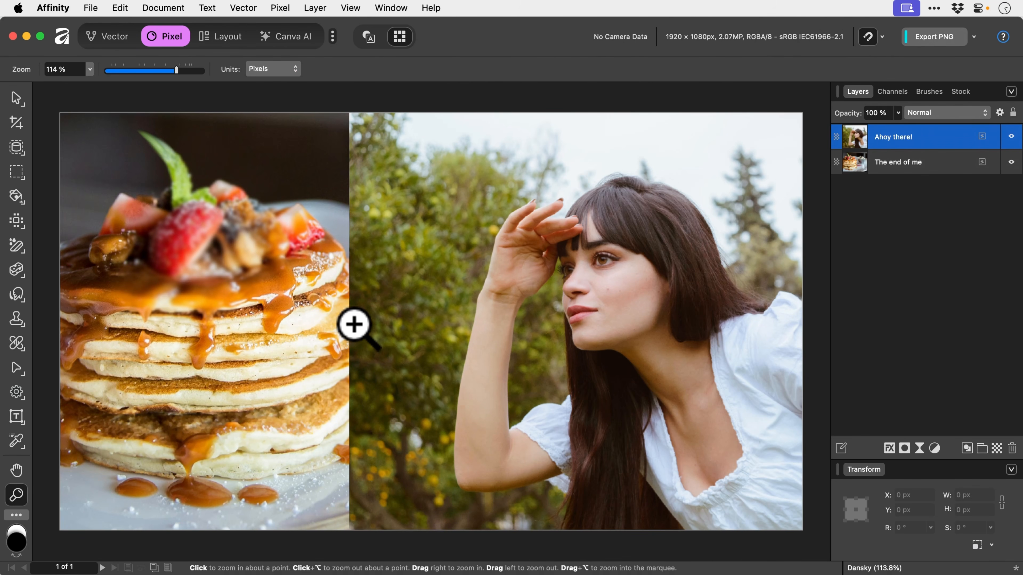
drag(354, 325, 399, 322)
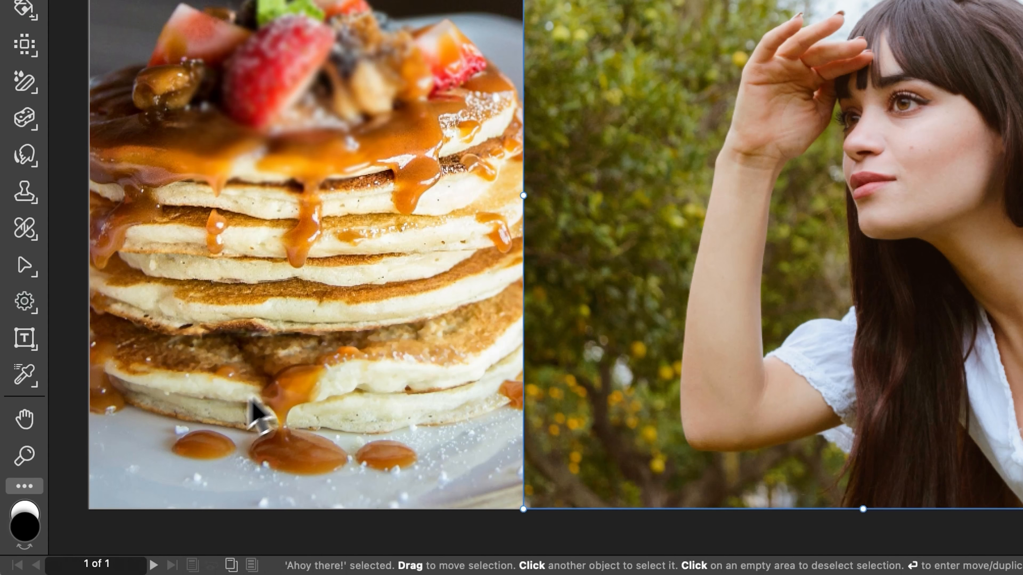
- Bring the white colour swatch to the front and change it to pink F87777, keeping the Hue colour model
click(31, 527)
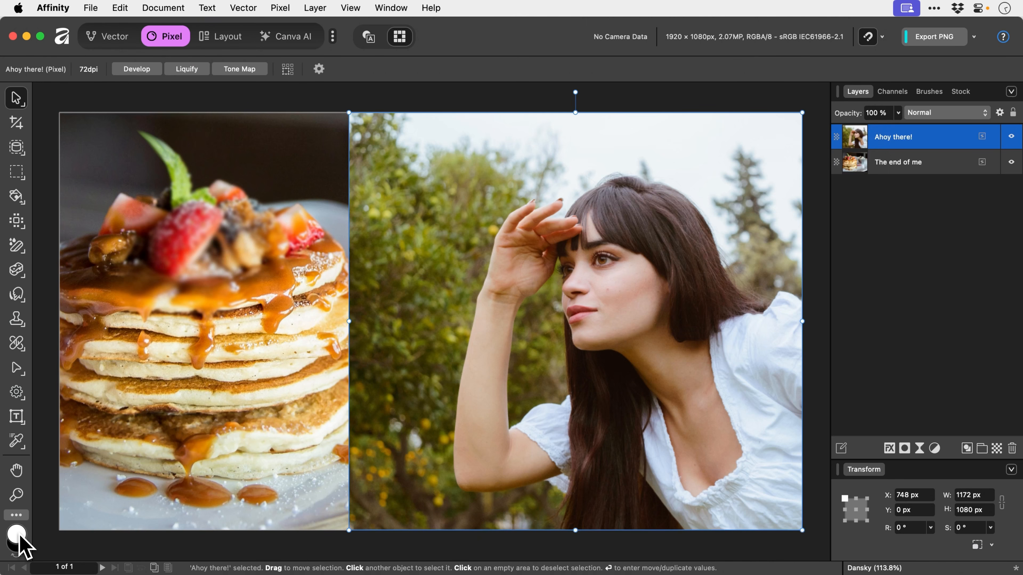
double_click(19, 538)
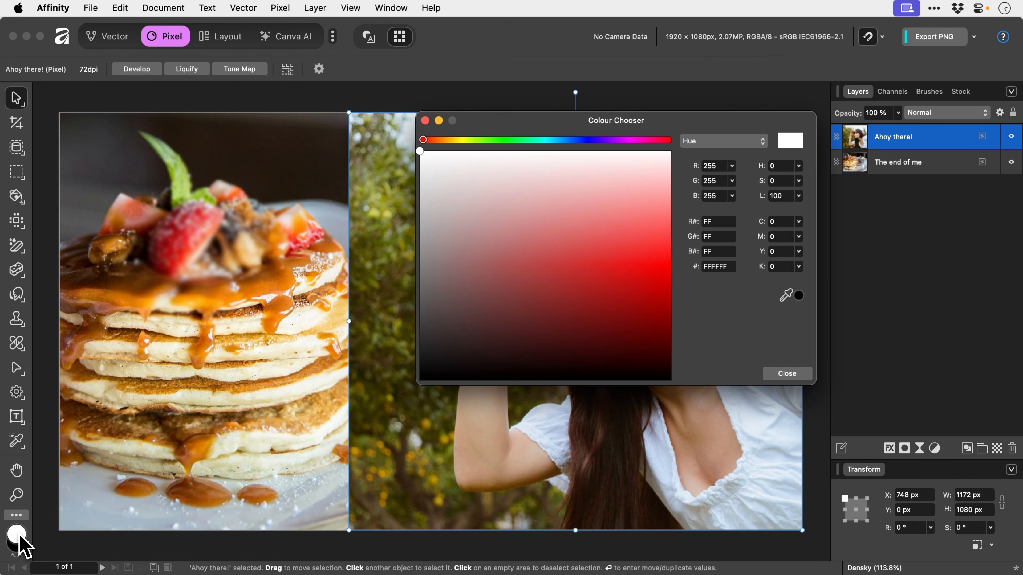
drag(525, 260, 647, 218)
click(715, 143)
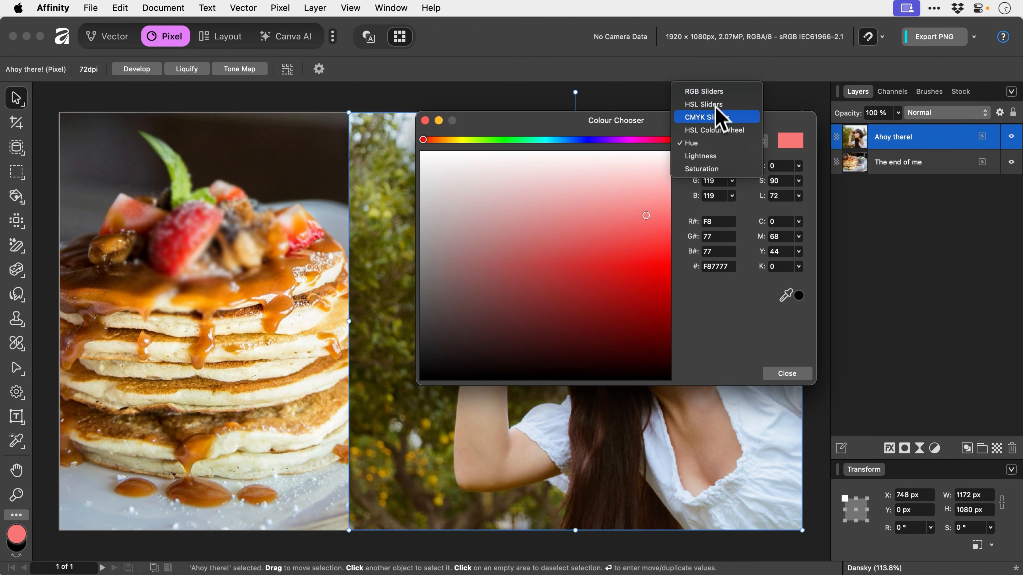
click(712, 143)
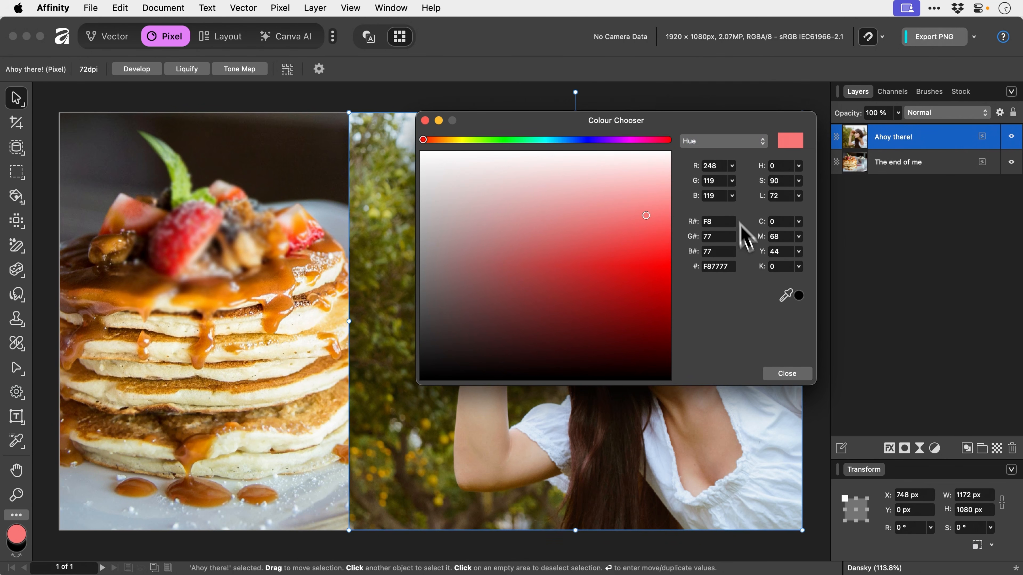
click(787, 374)
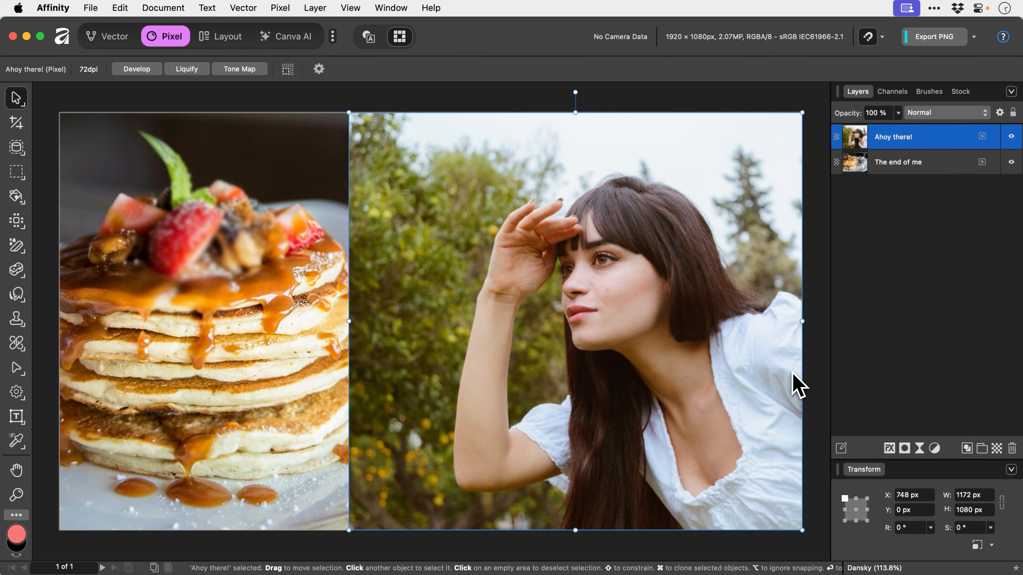